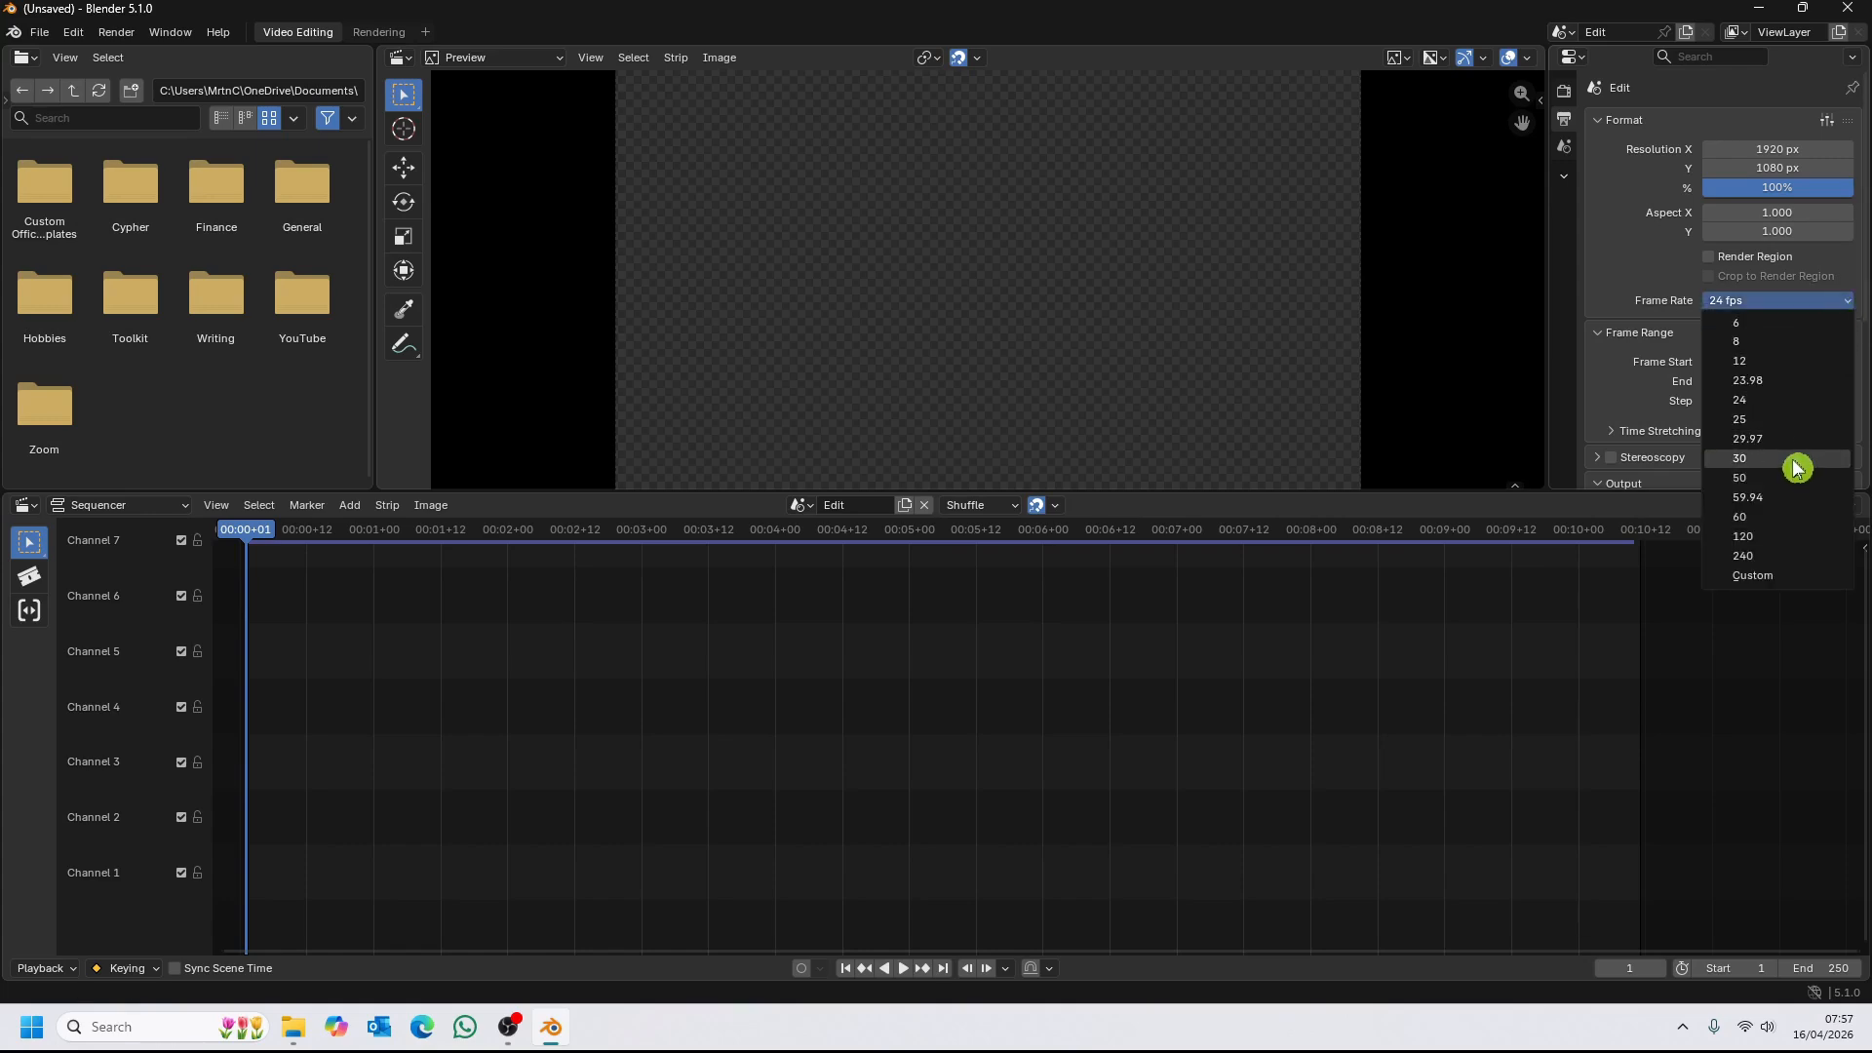
# Set the frame rate to 30 fps and the end of the frame range to 2500.
pyautogui.click(1797, 462)
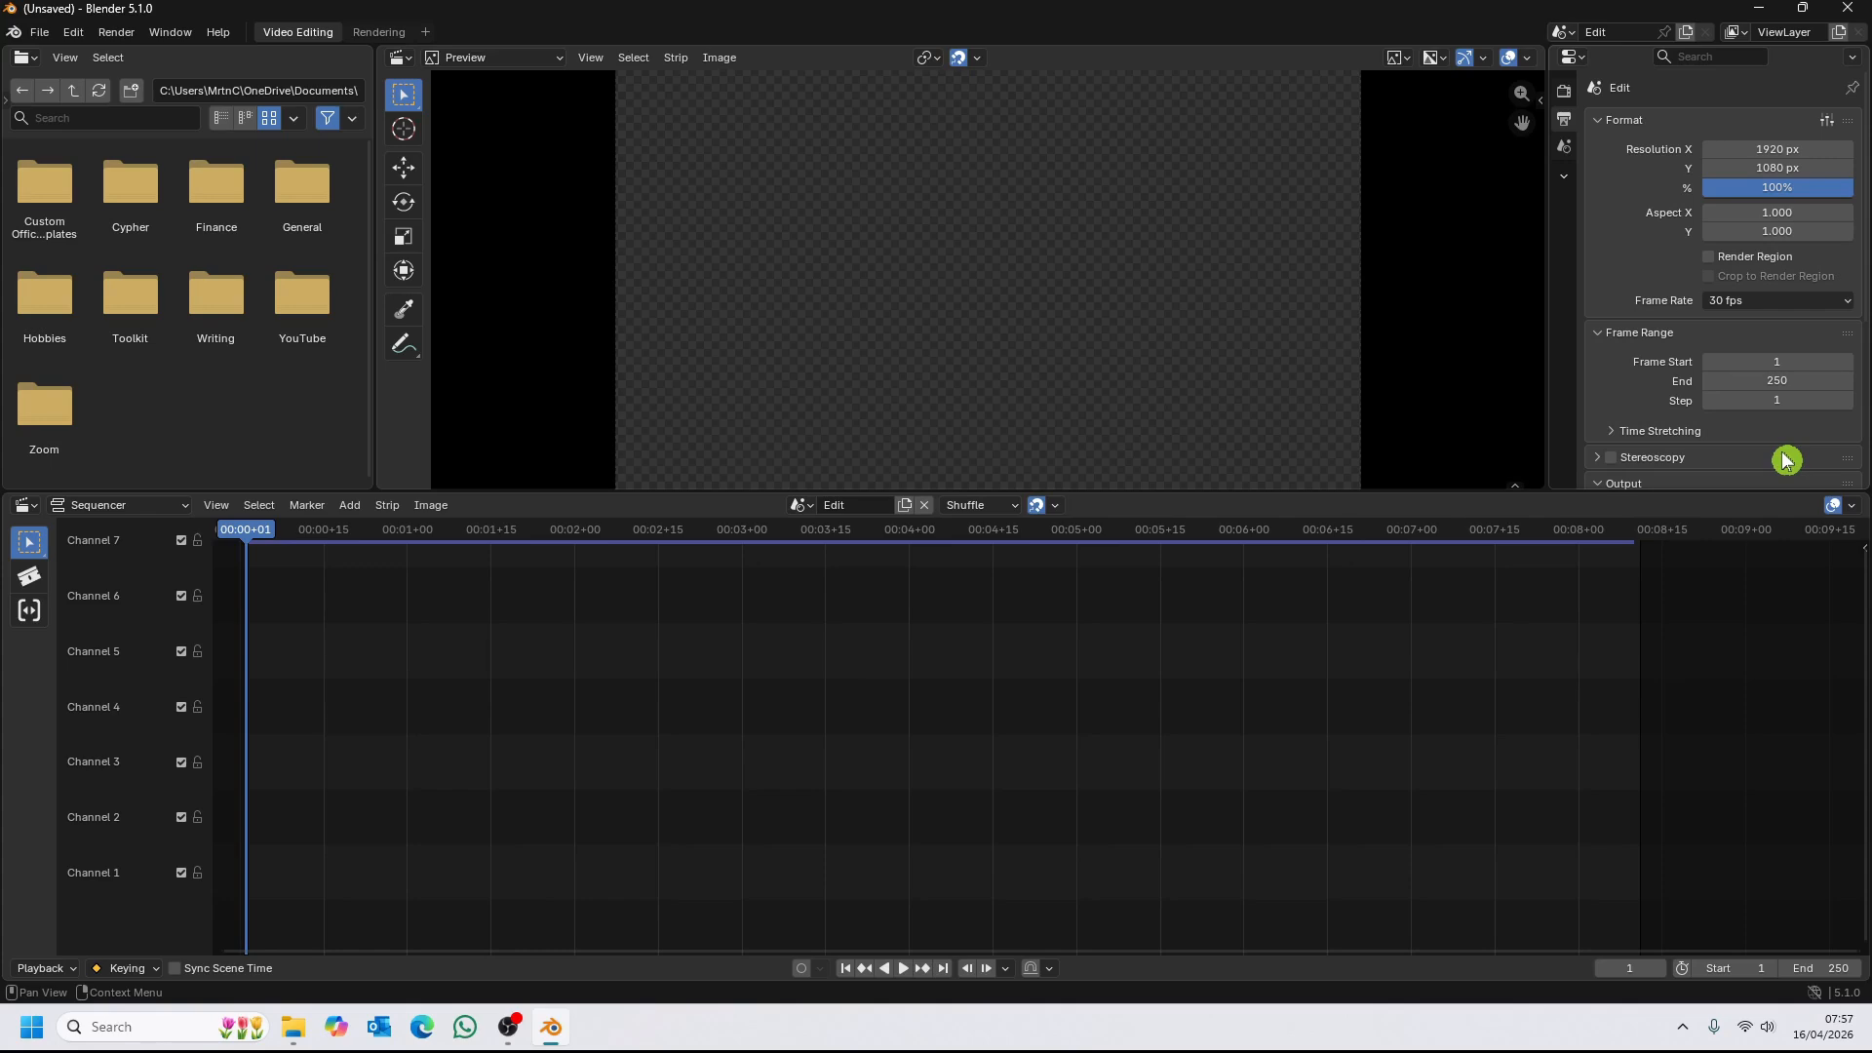
pyautogui.click(1770, 381)
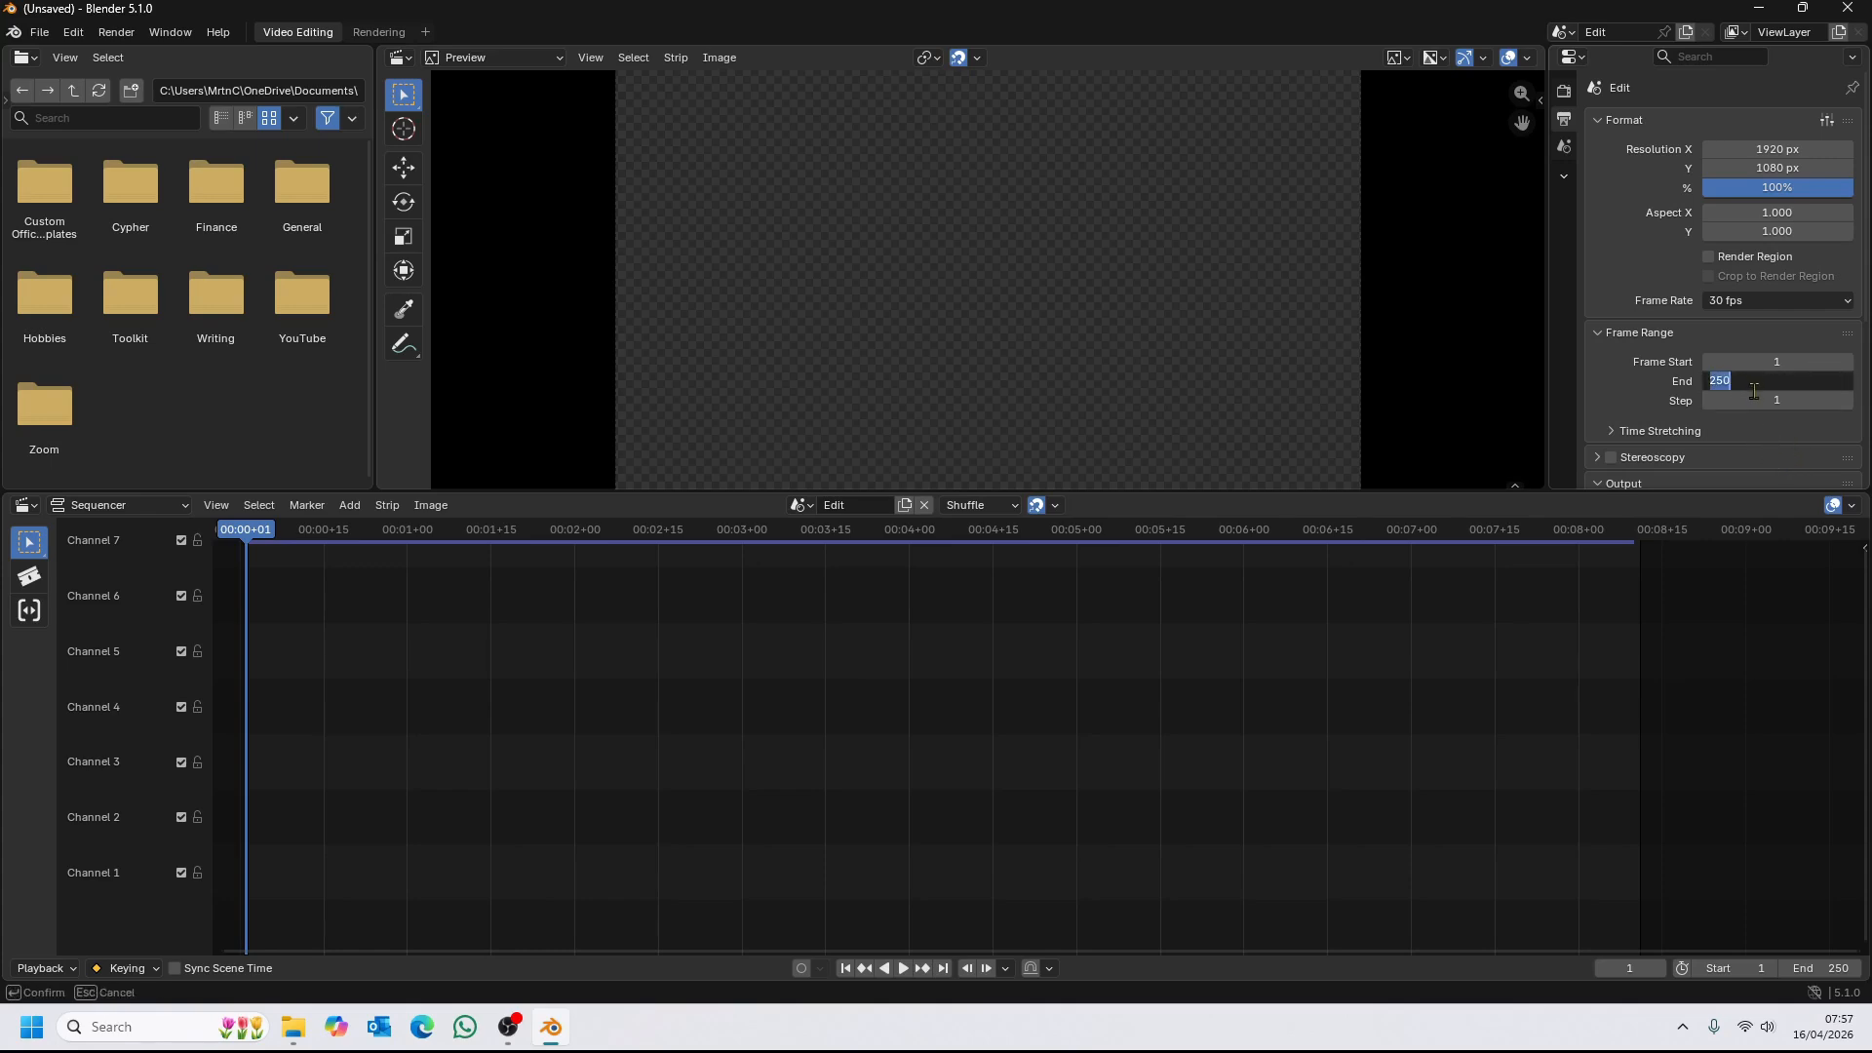
pyautogui.write('2500')
pyautogui.press('Return')
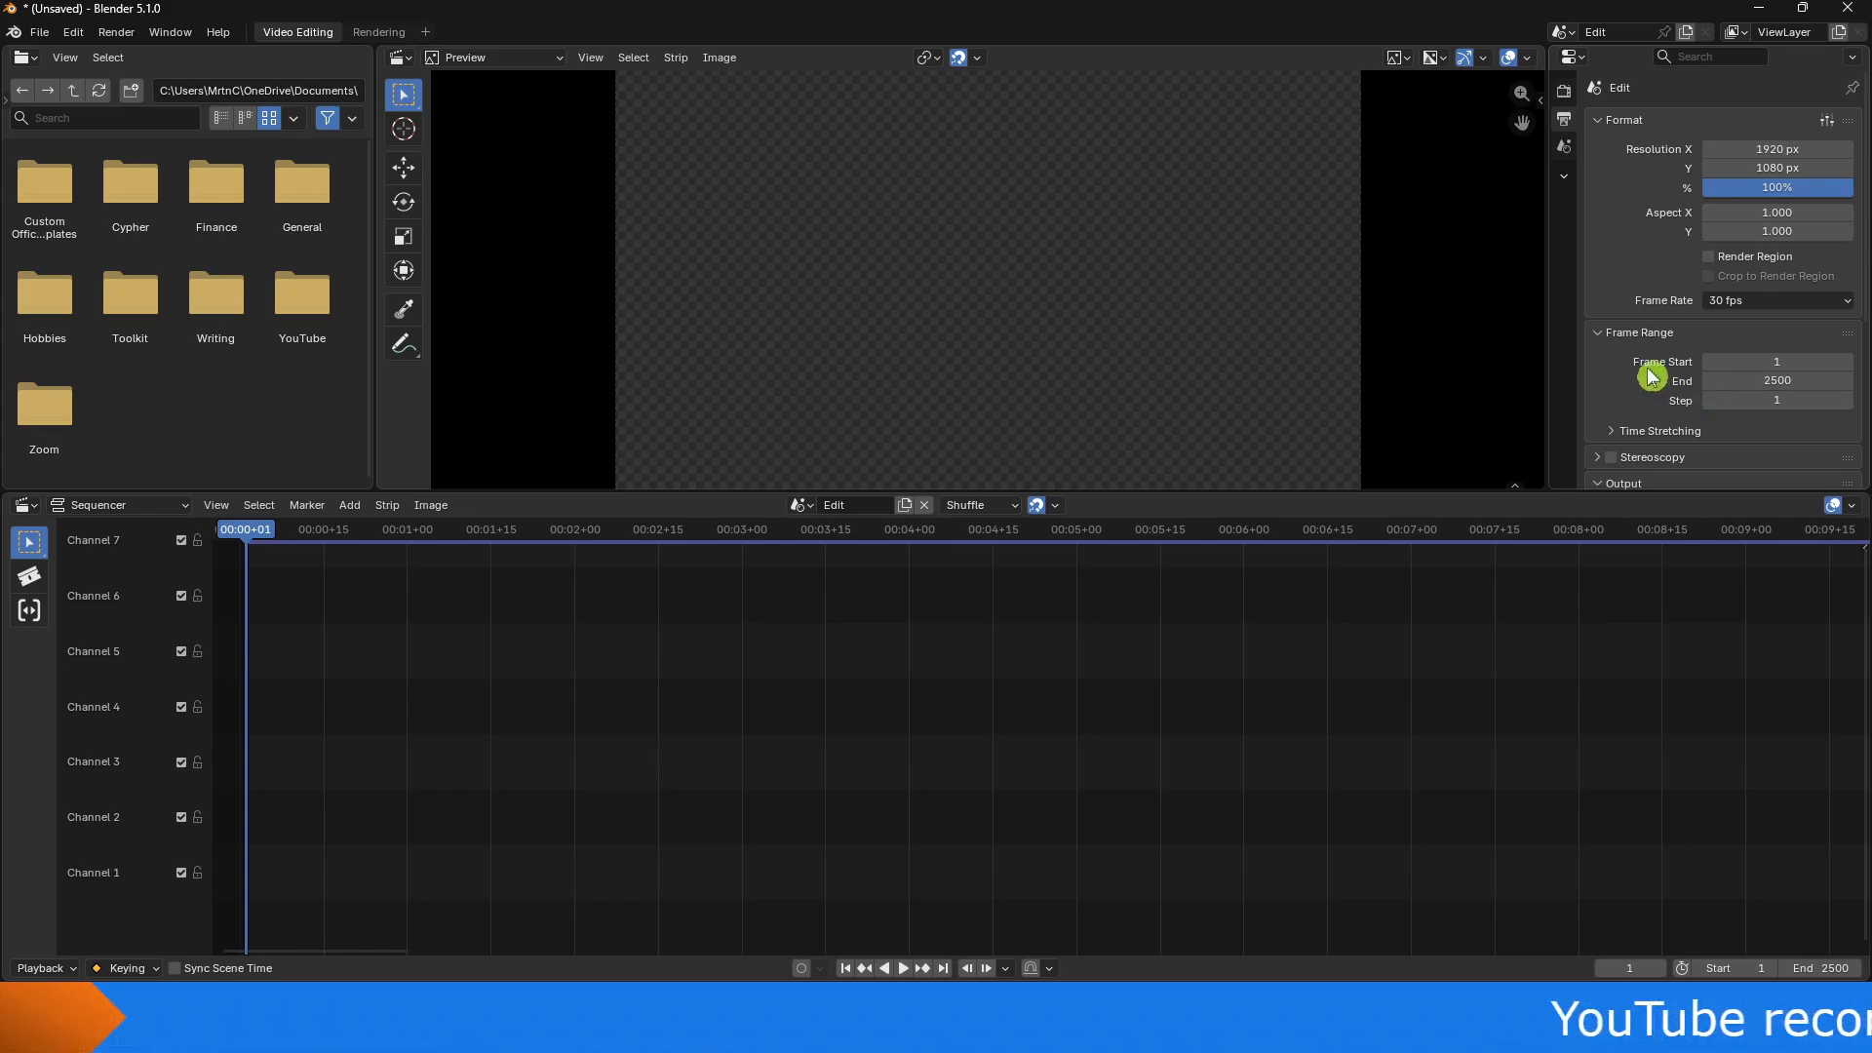
# Set the render output path to the Downloads folder.
pyautogui.scroll(-5, 1651, 375)
pyautogui.scroll(-2, 1651, 375)
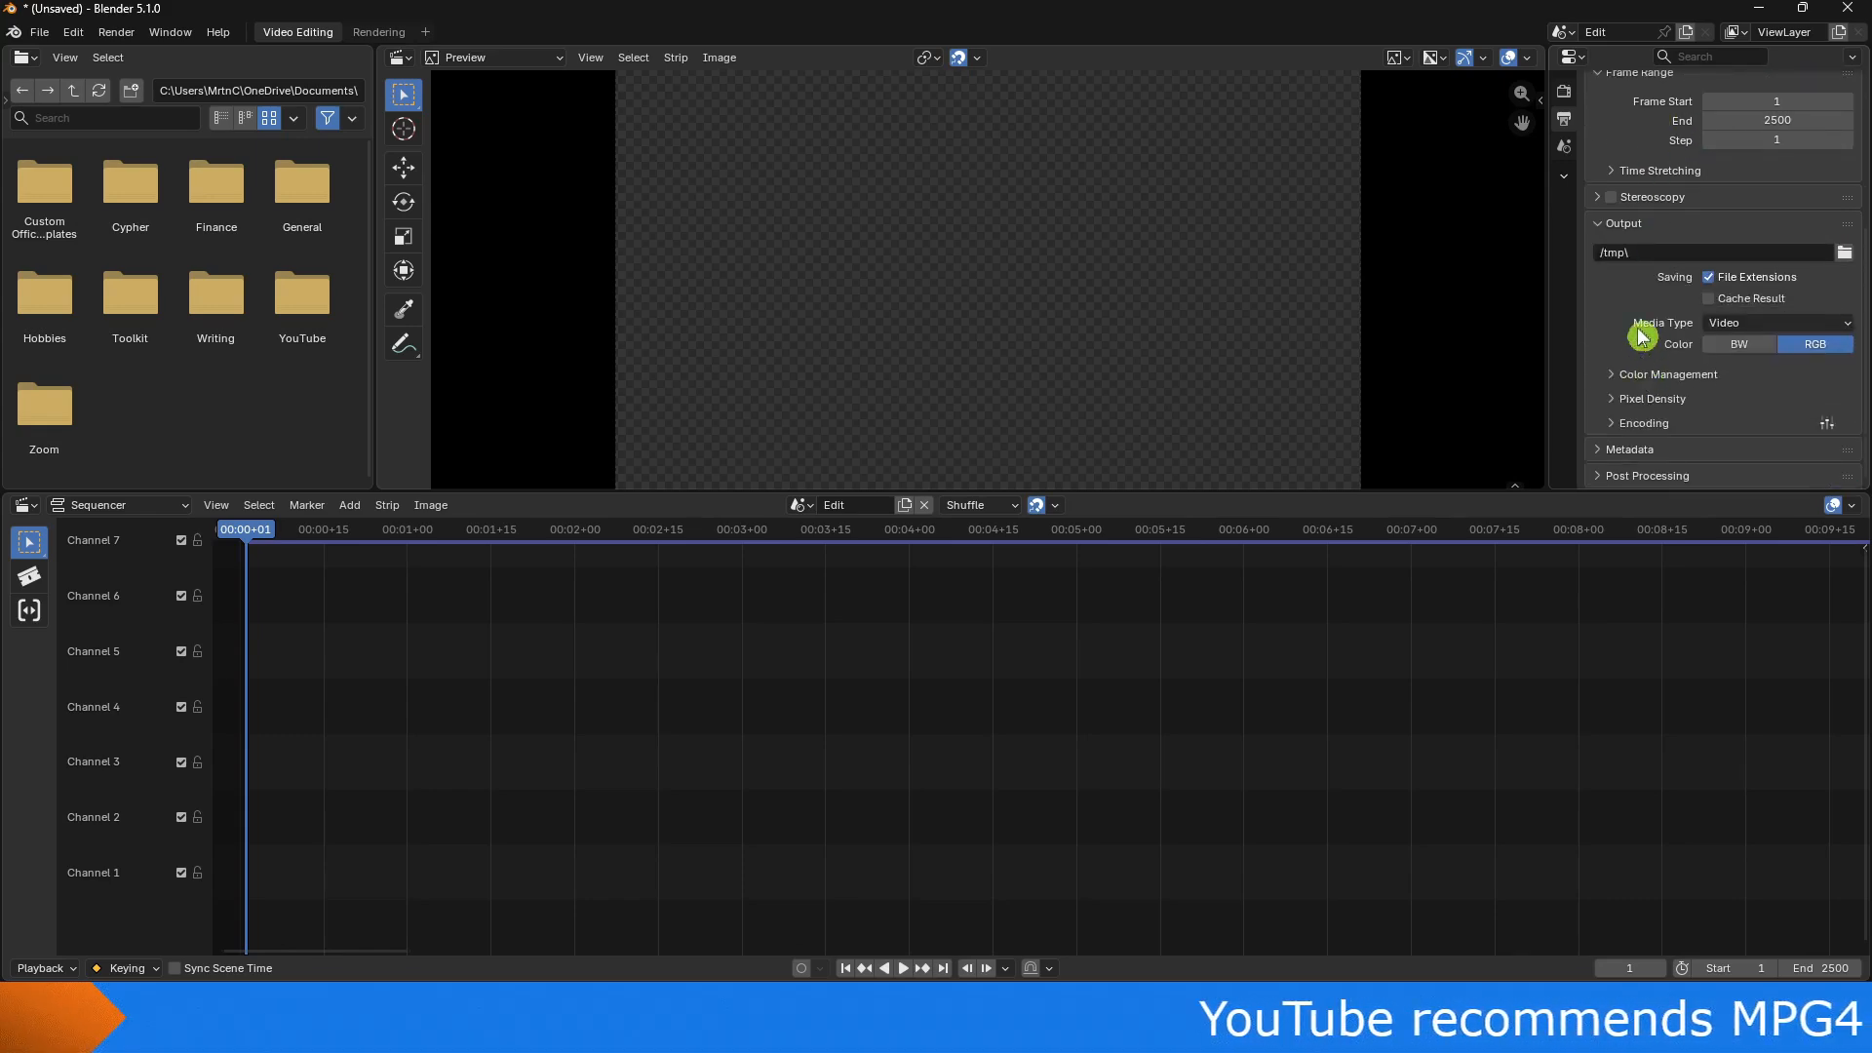
pyautogui.click(1846, 256)
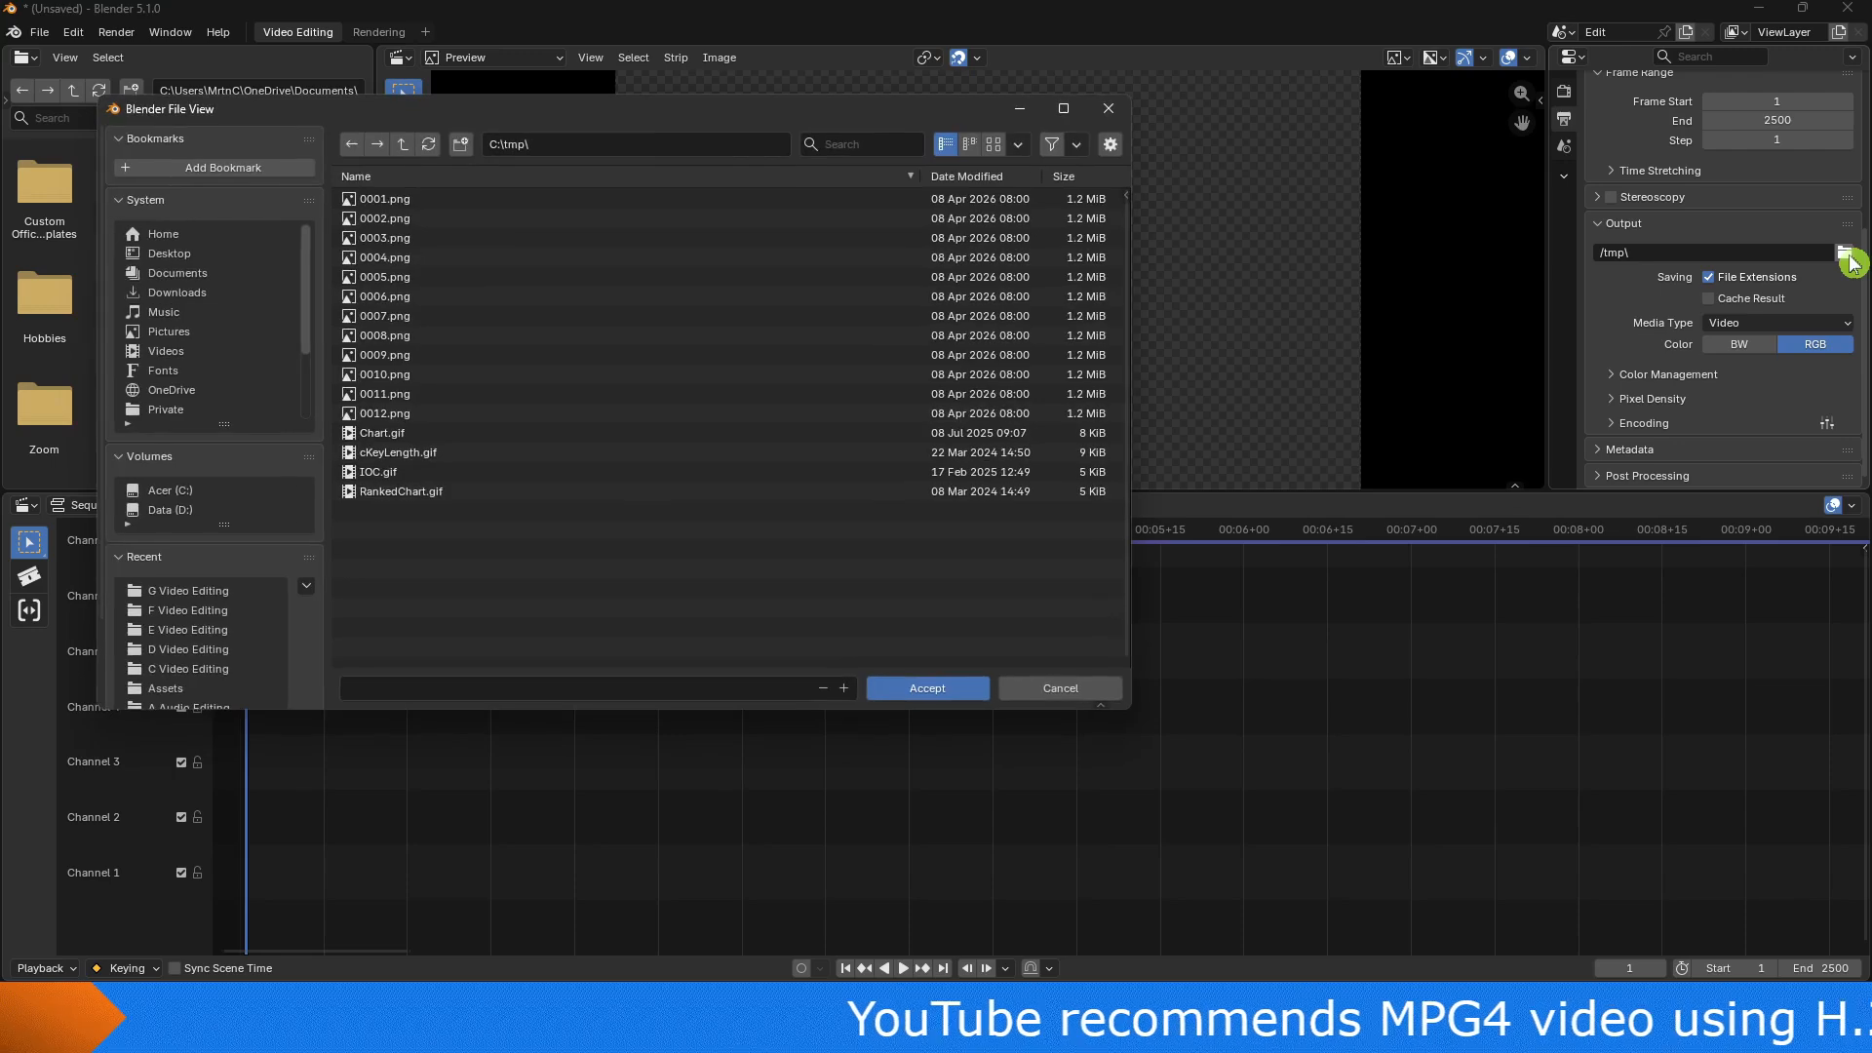
pyautogui.click(222, 294)
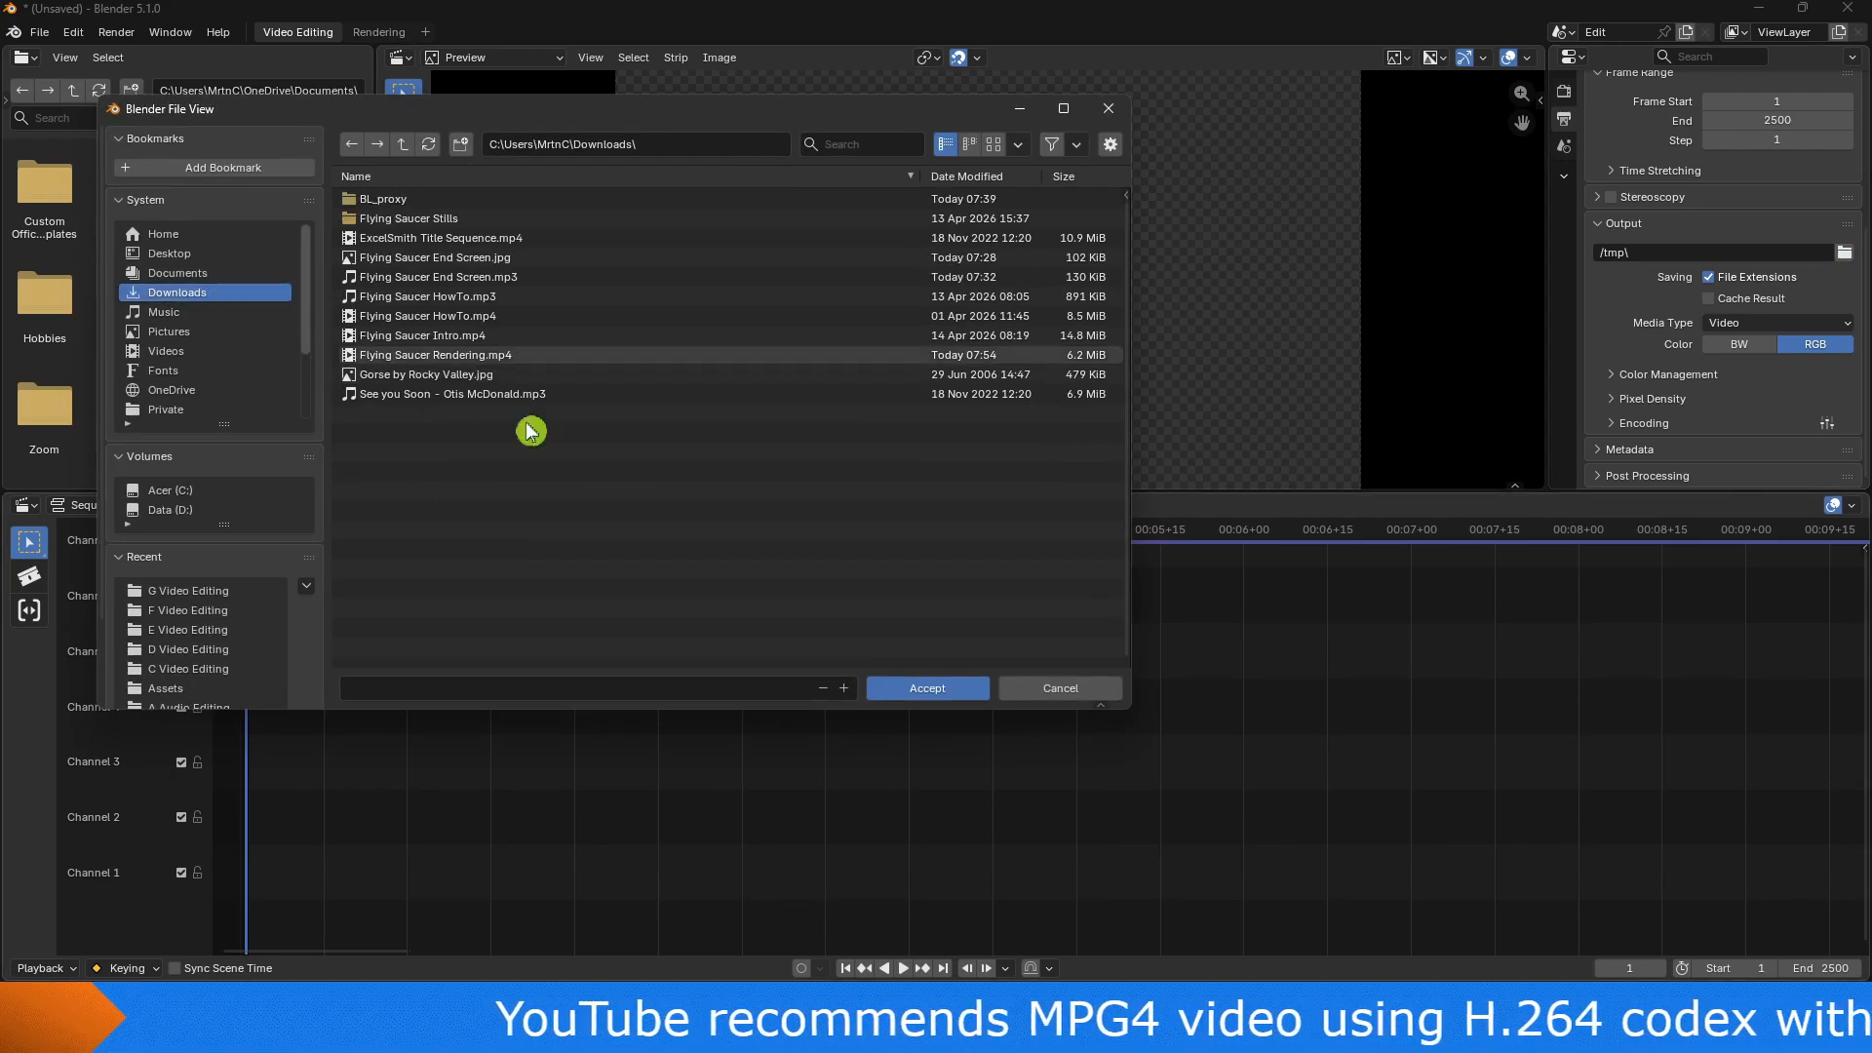
pyautogui.click(928, 694)
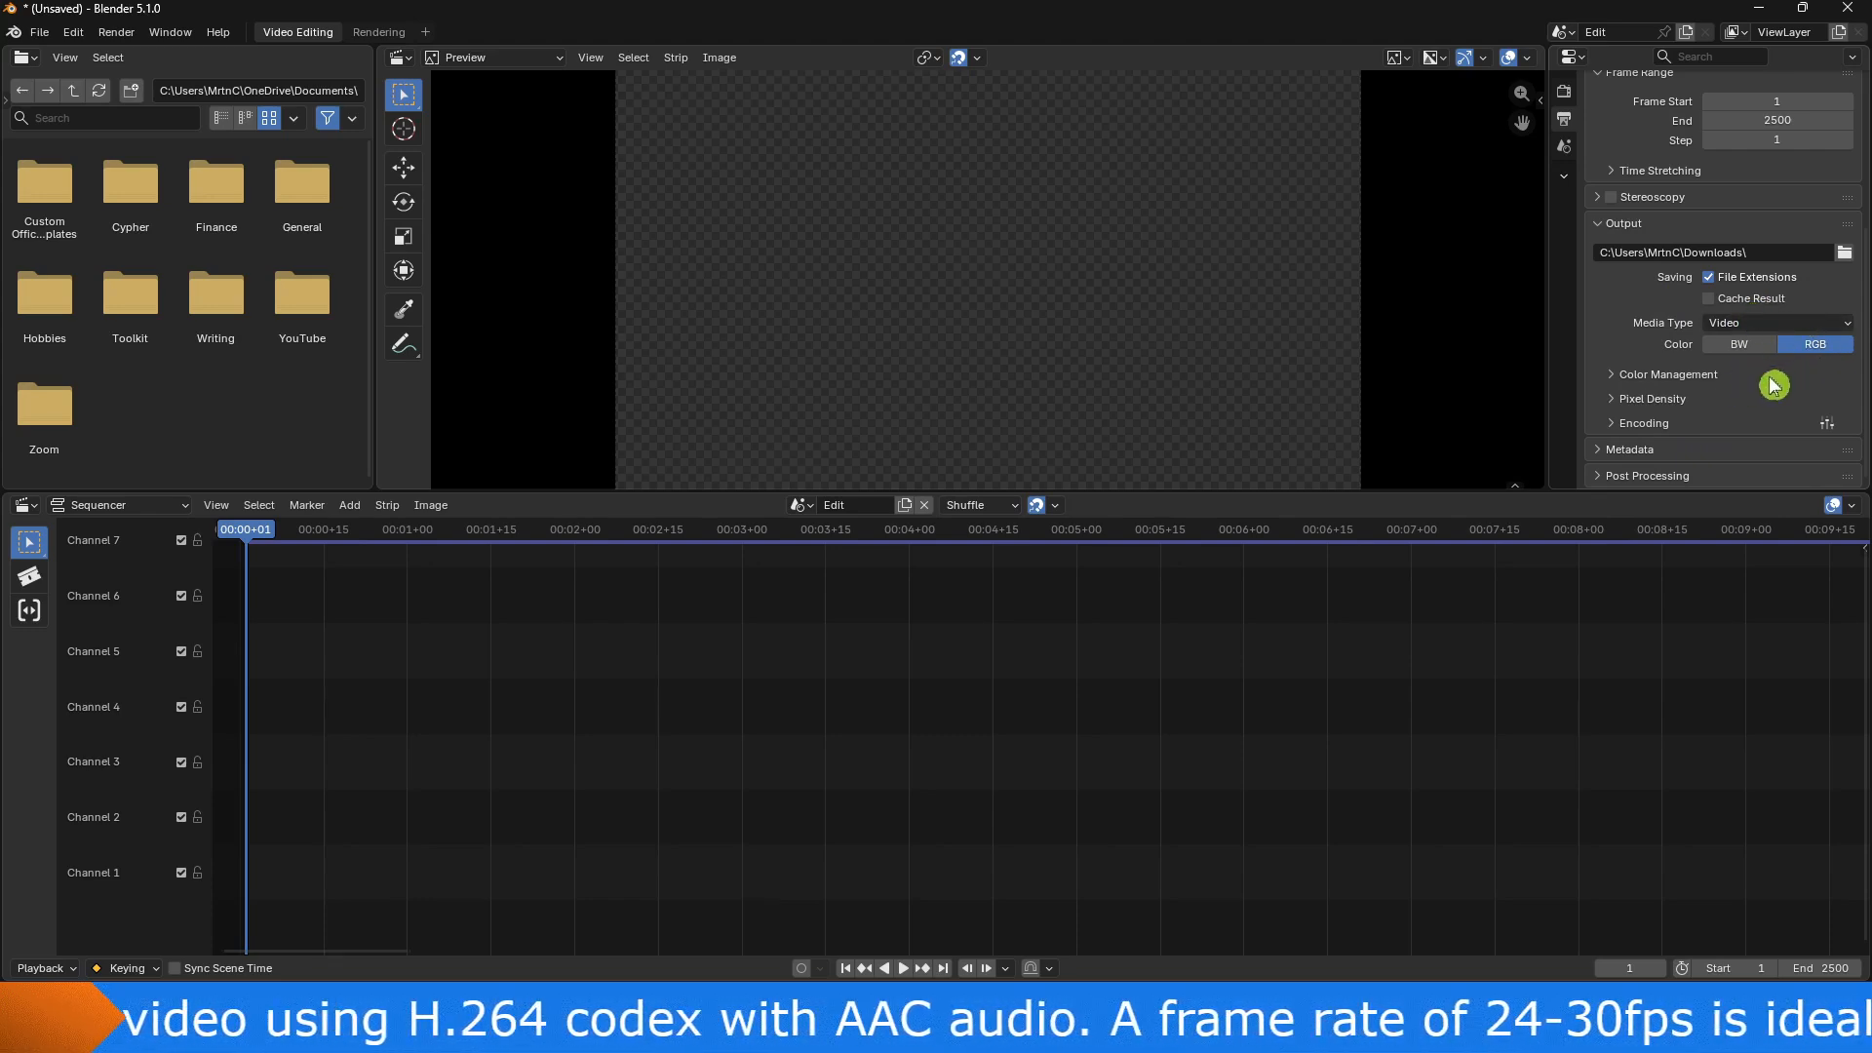
# Set the container in the output's encoding settings to Matroska.
pyautogui.click(1619, 427)
pyautogui.scroll(-4, 1724, 386)
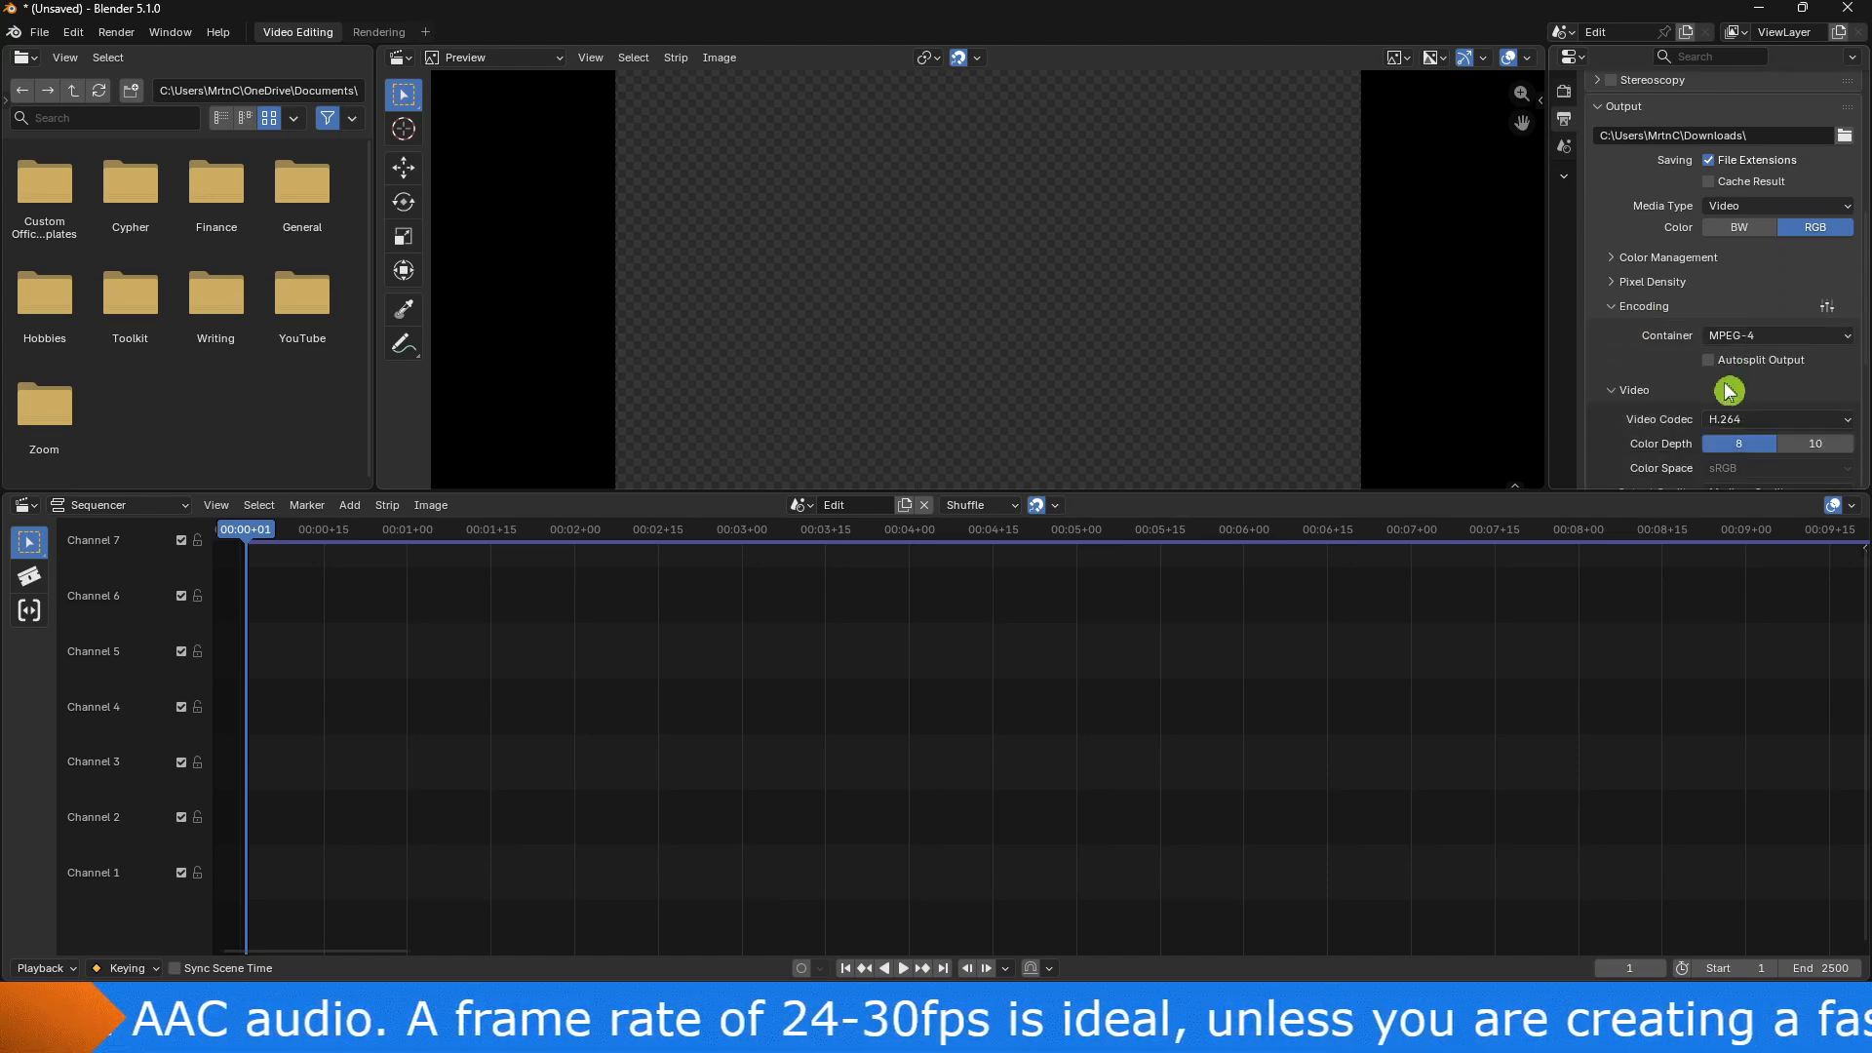
pyautogui.scroll(-1, 1726, 390)
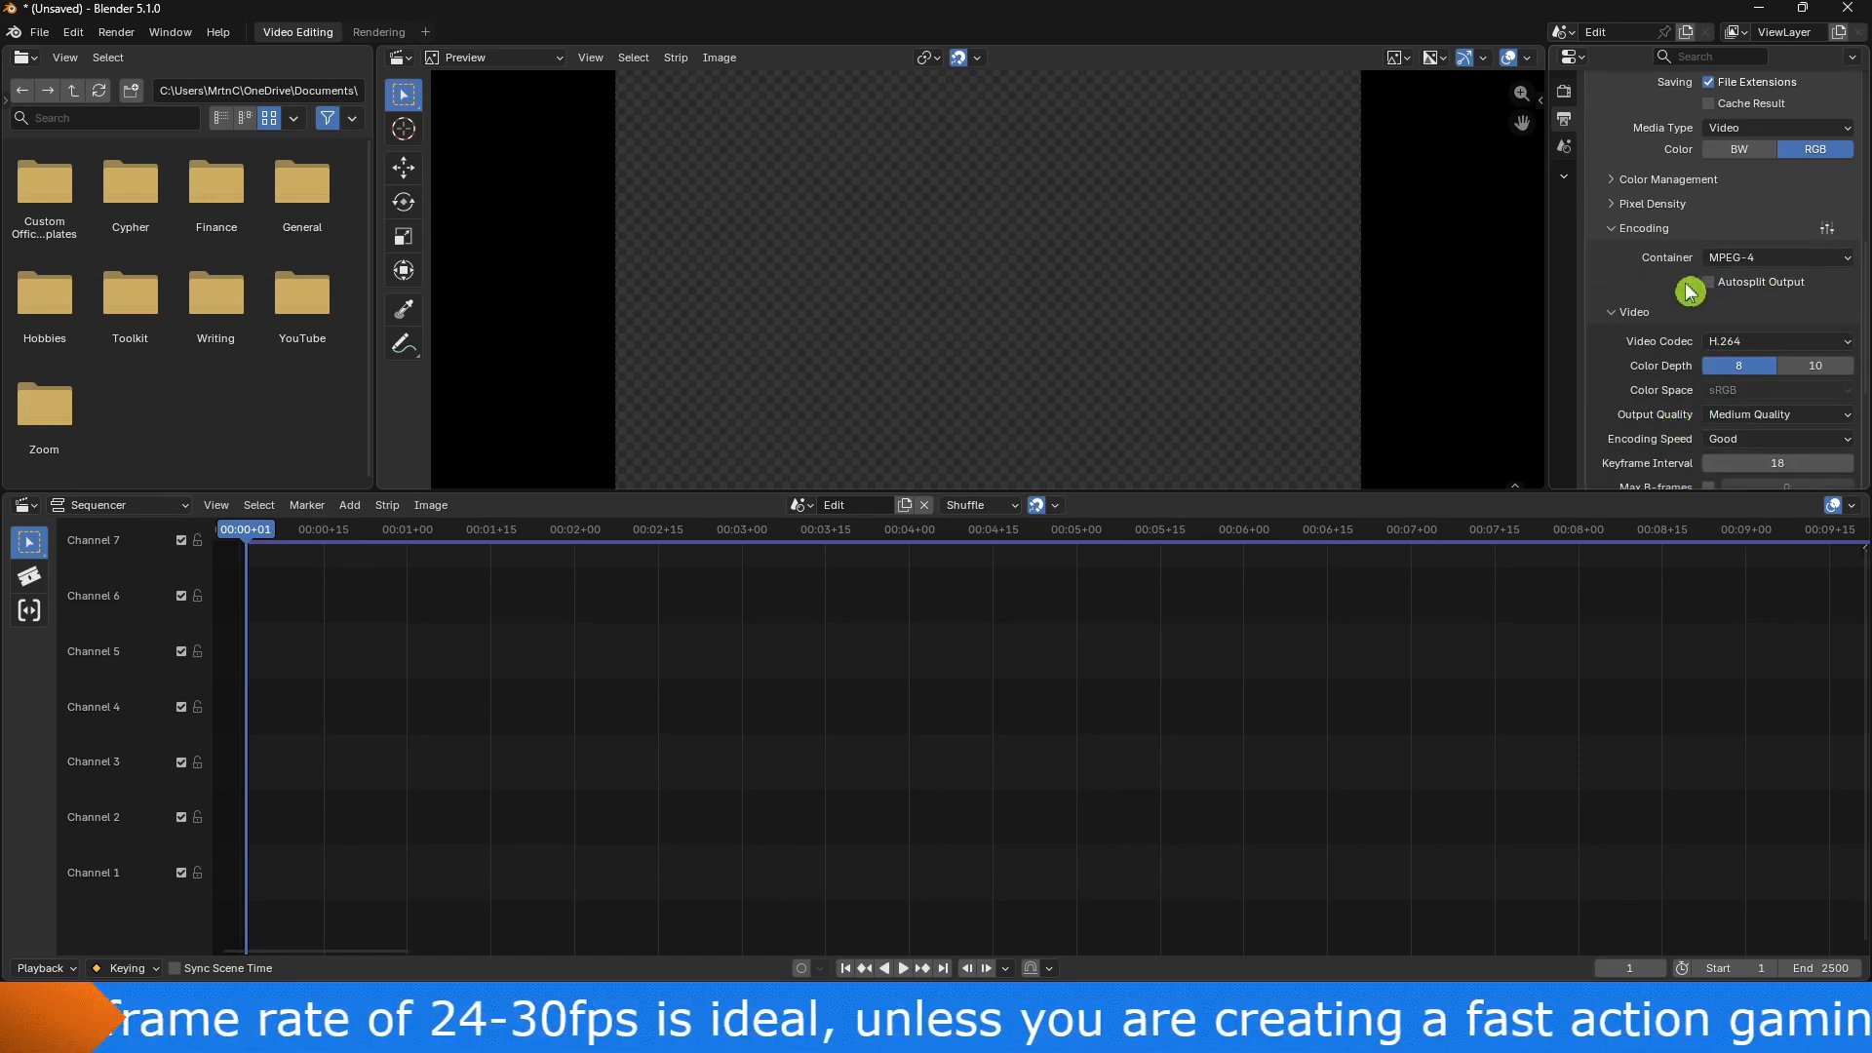
pyautogui.click(1851, 260)
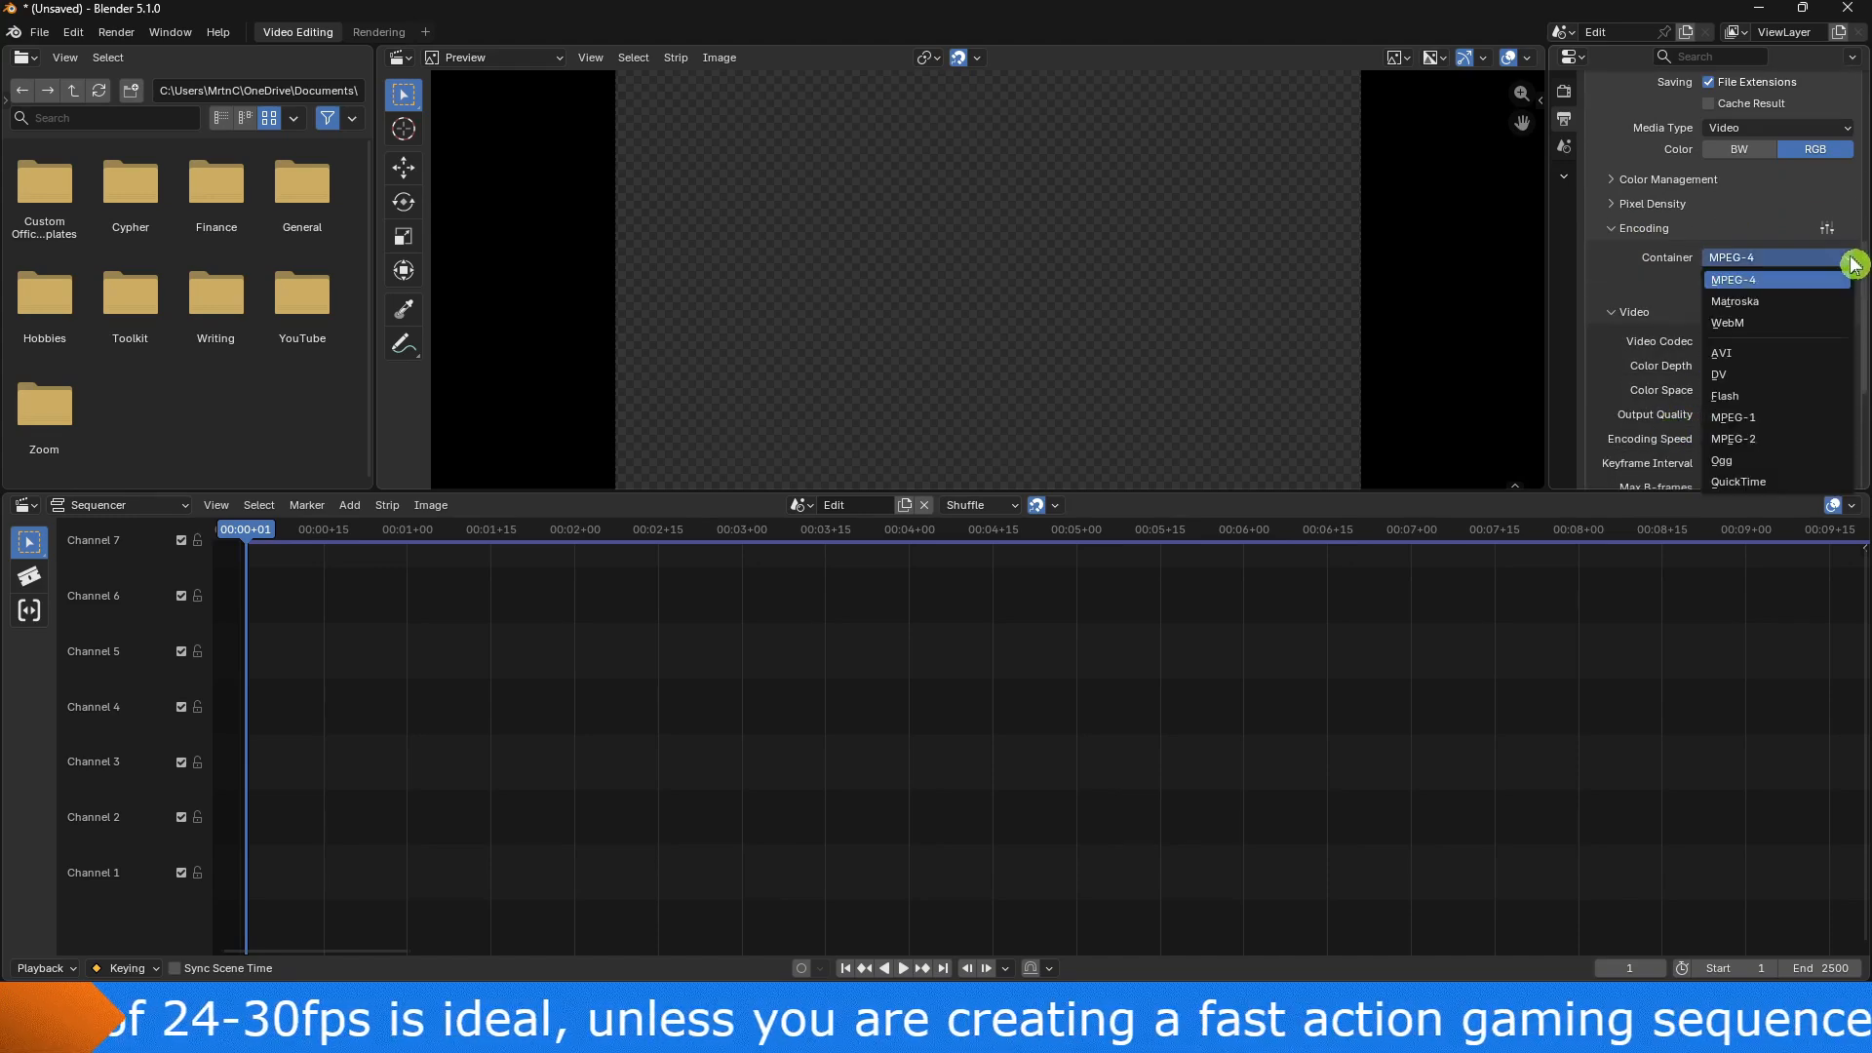
pyautogui.click(1827, 303)
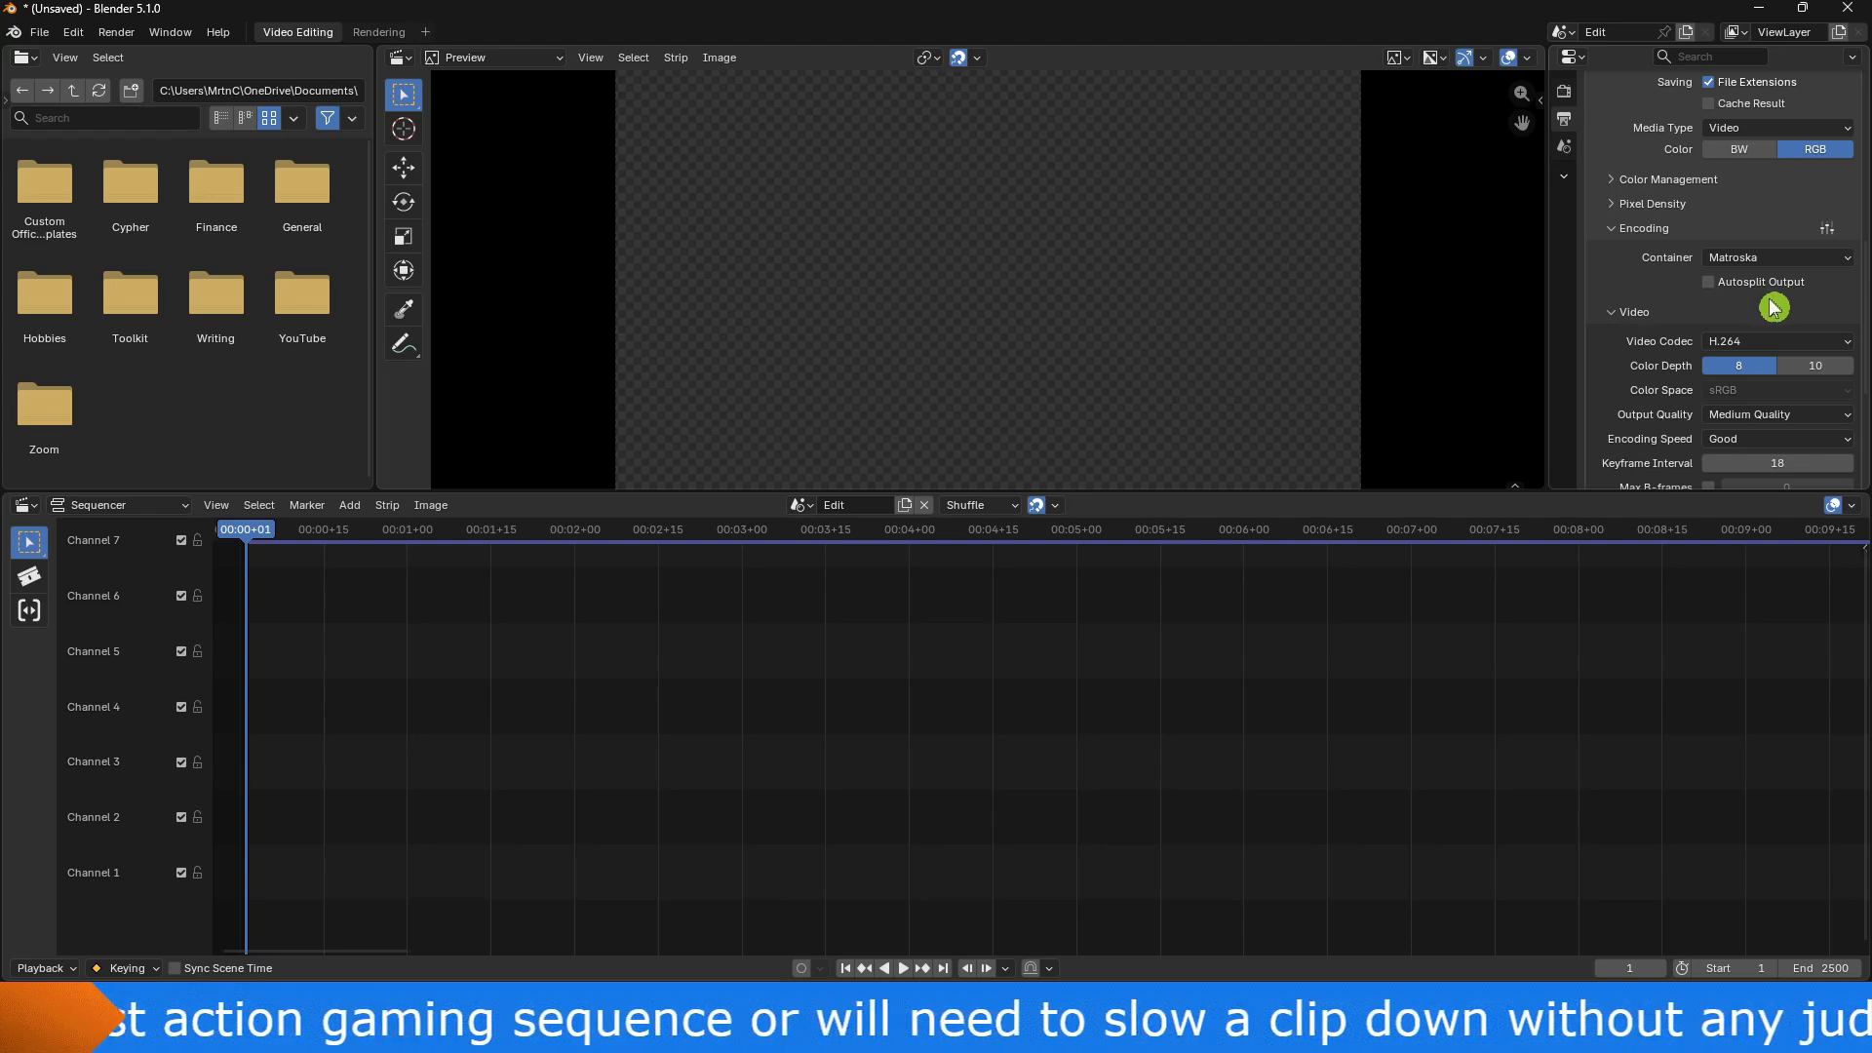
# Choose H.264 as the video codec and set the output quality to High Quality.
pyautogui.scroll(-1, 1775, 303)
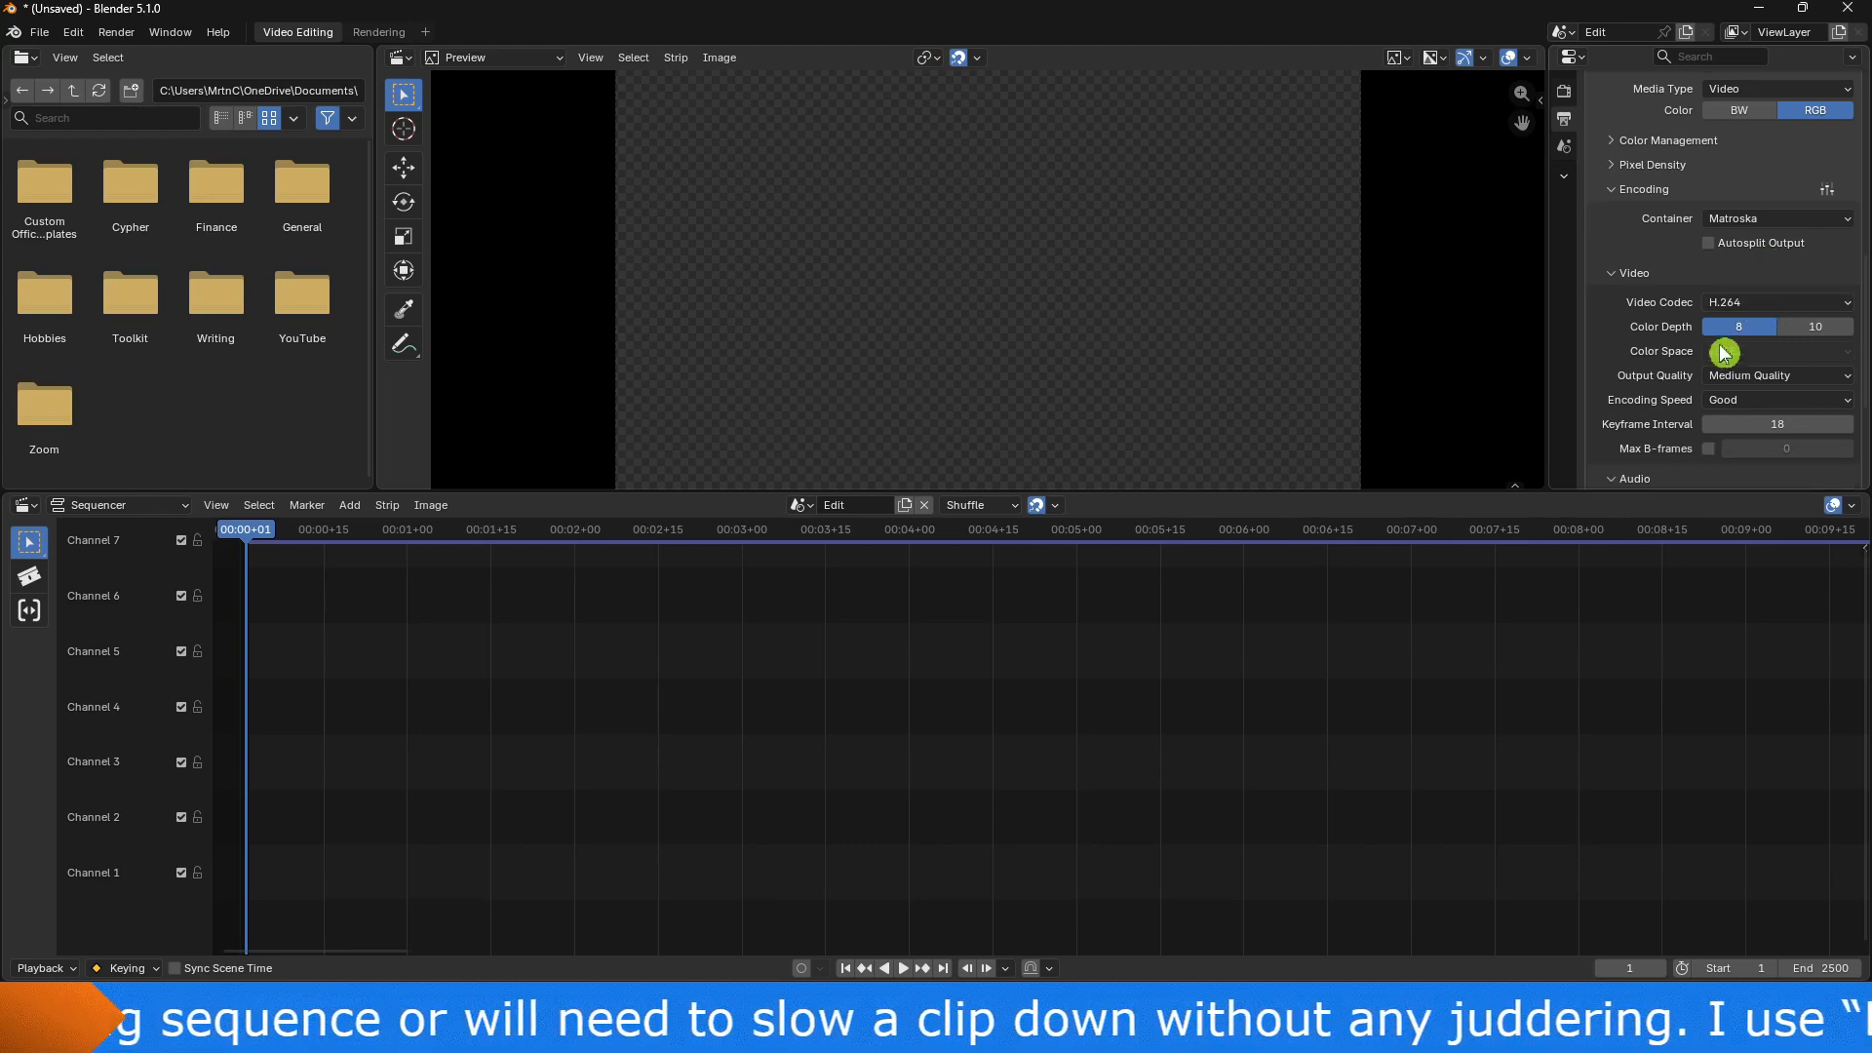
pyautogui.click(1848, 303)
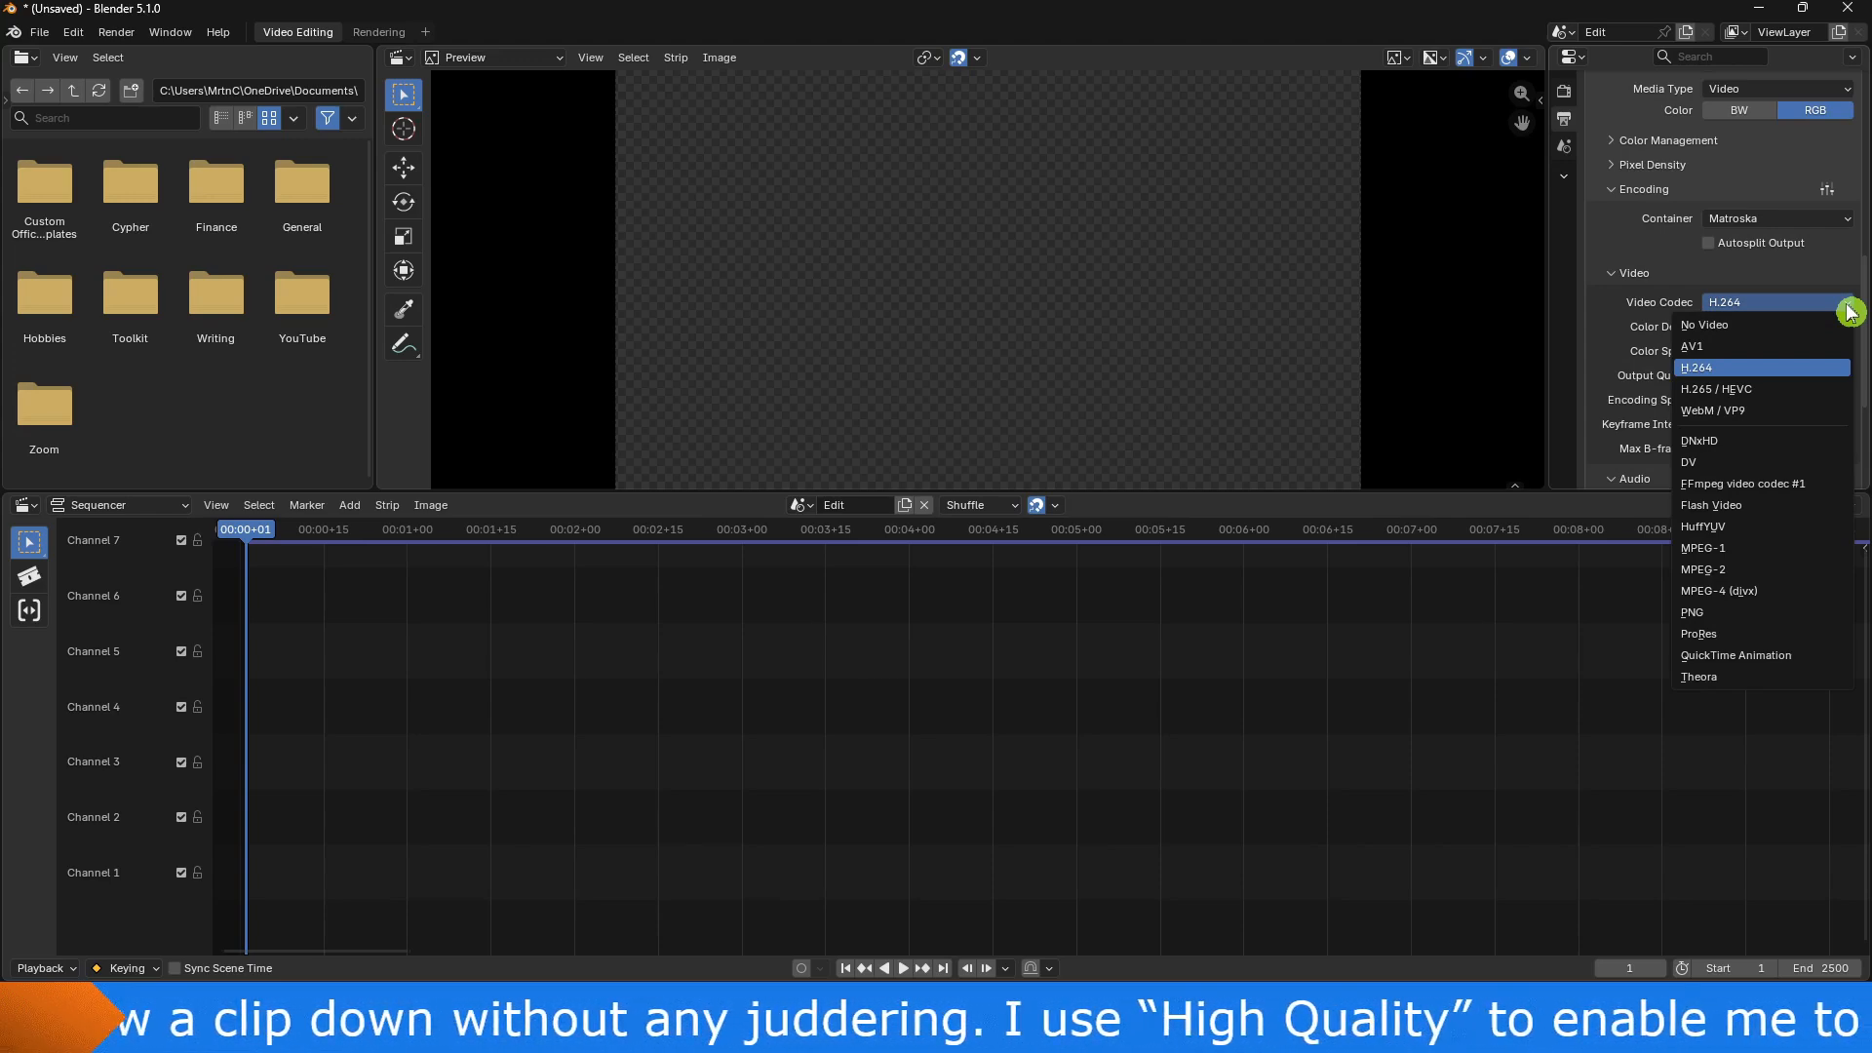
pyautogui.click(1791, 368)
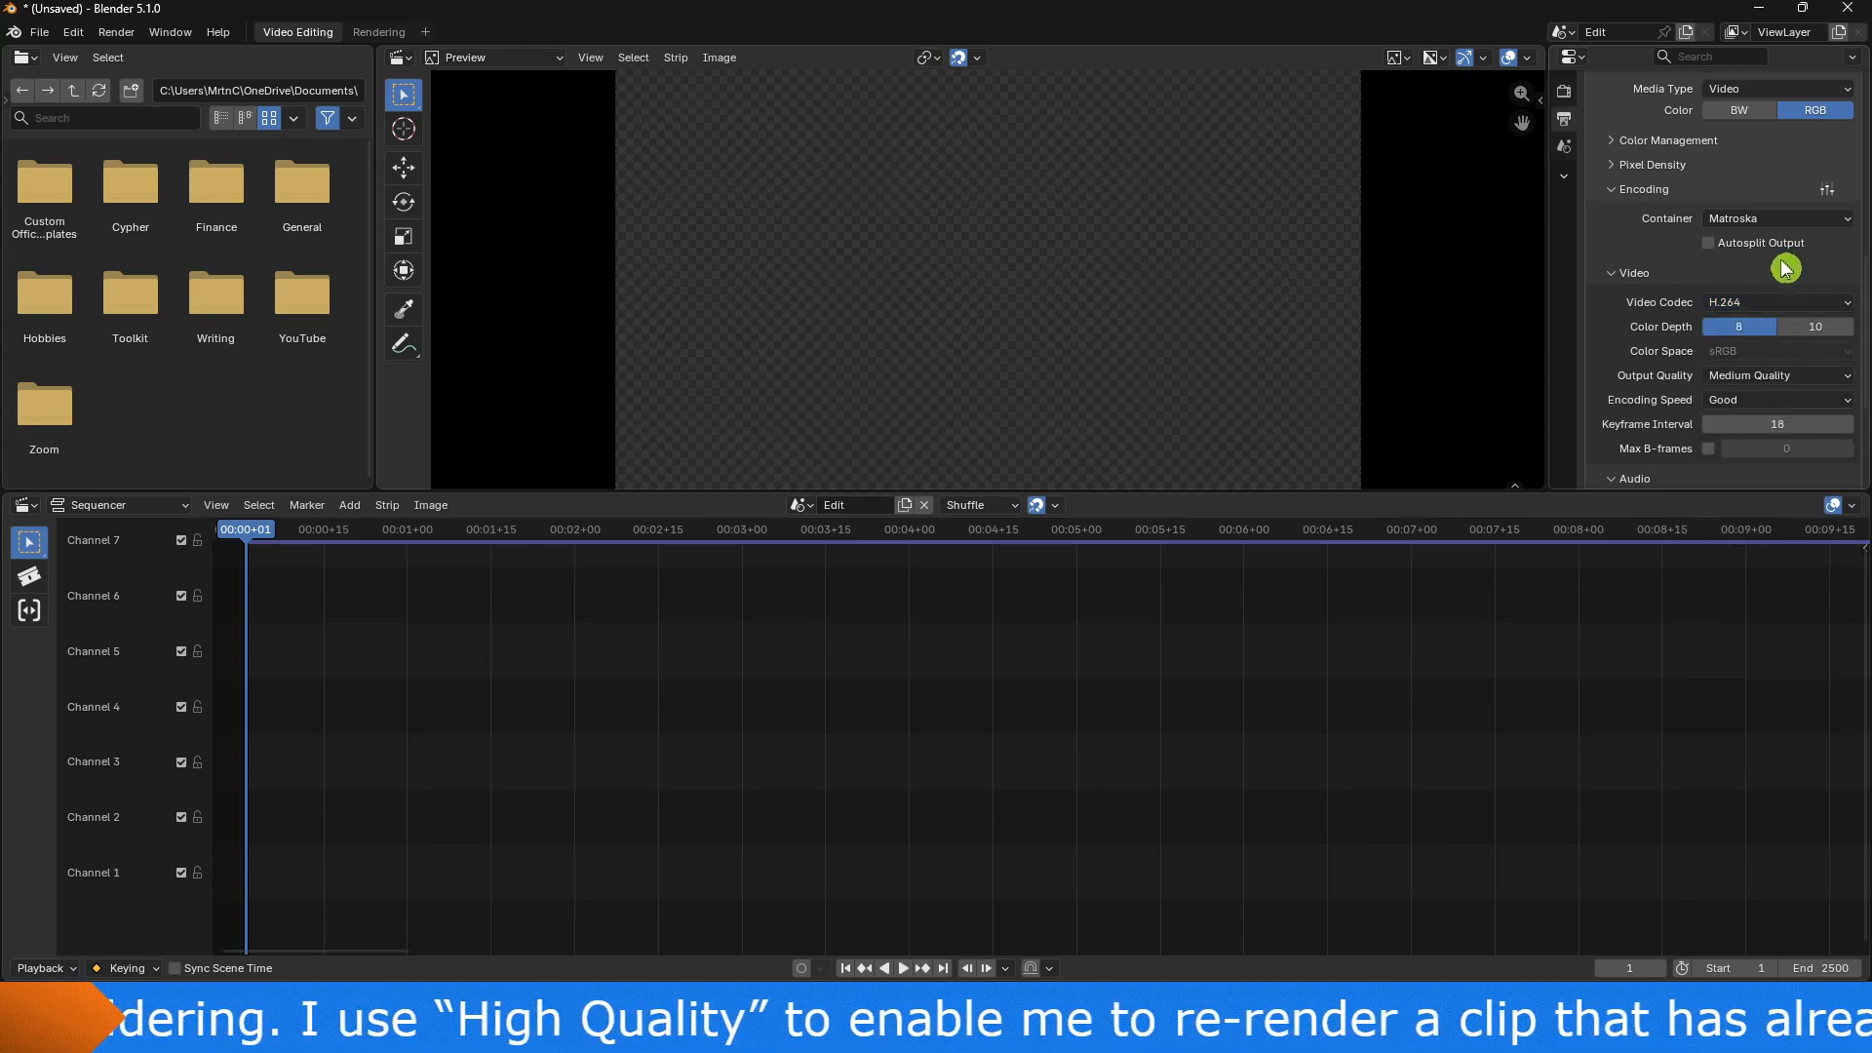
pyautogui.scroll(-1, 1770, 278)
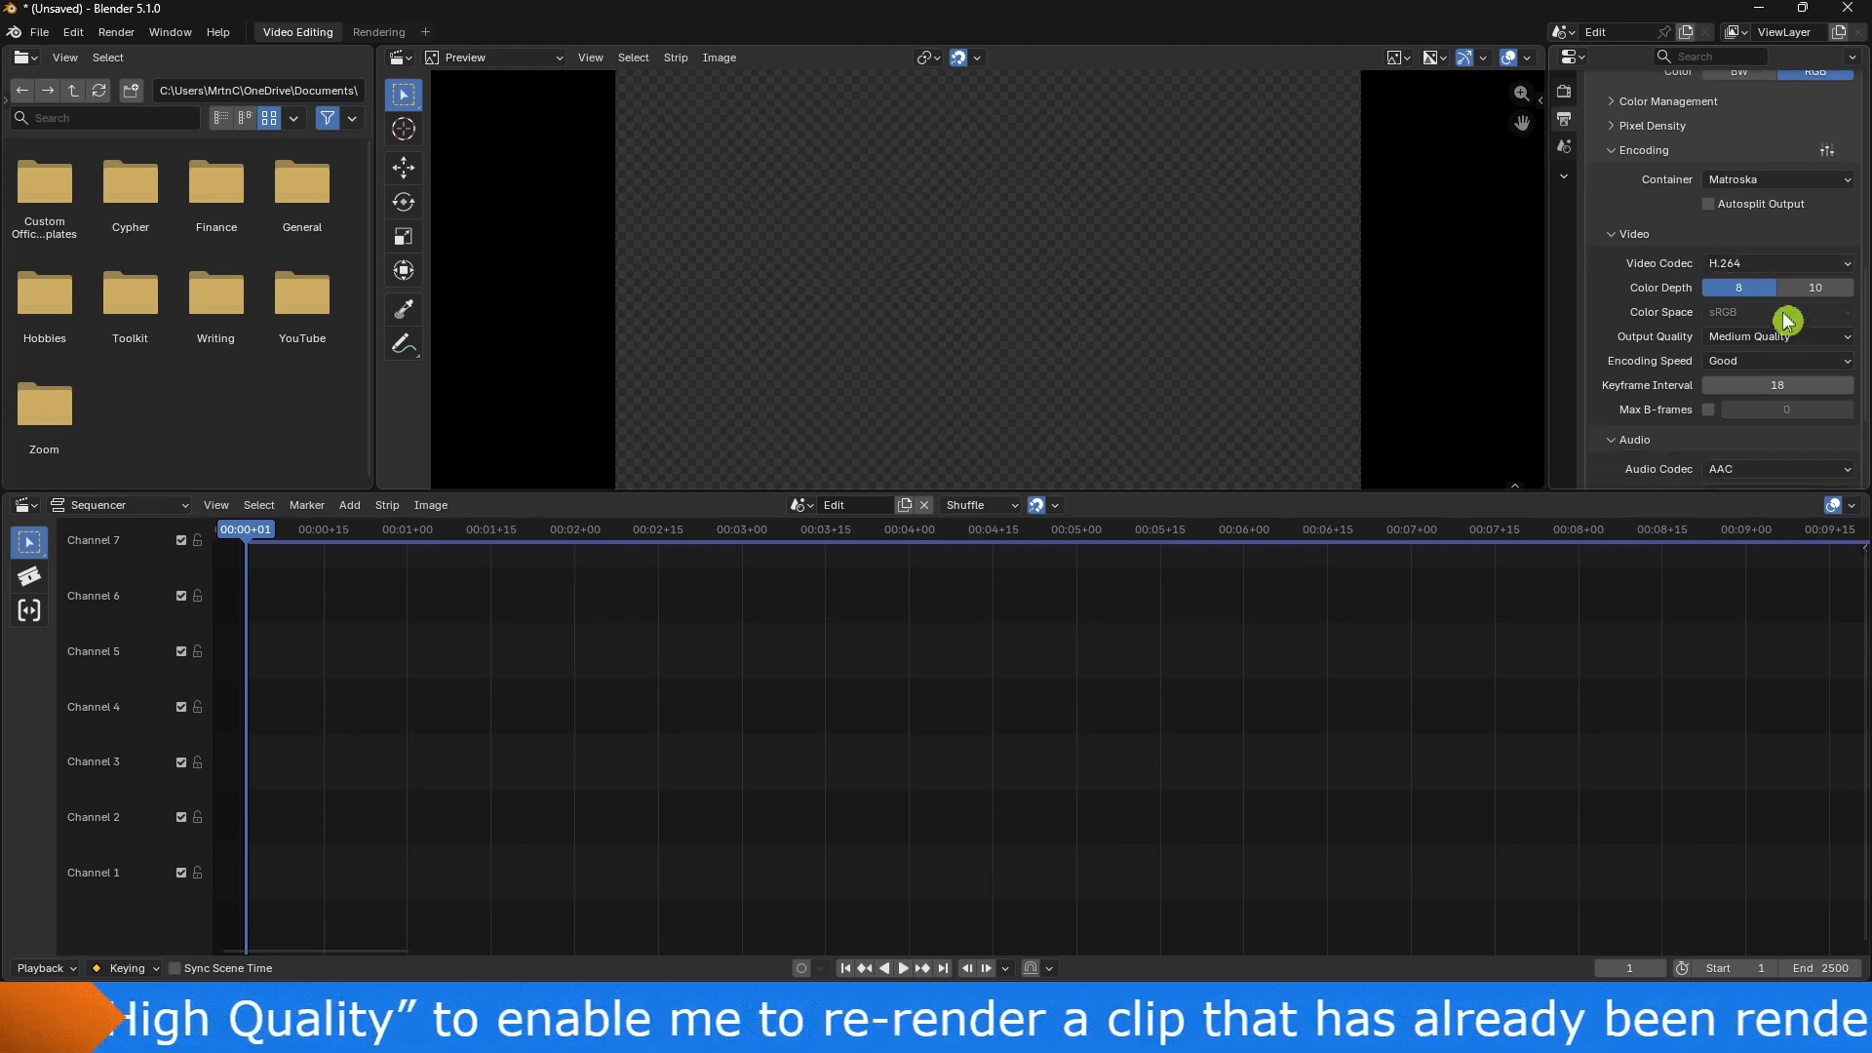
pyautogui.click(1846, 341)
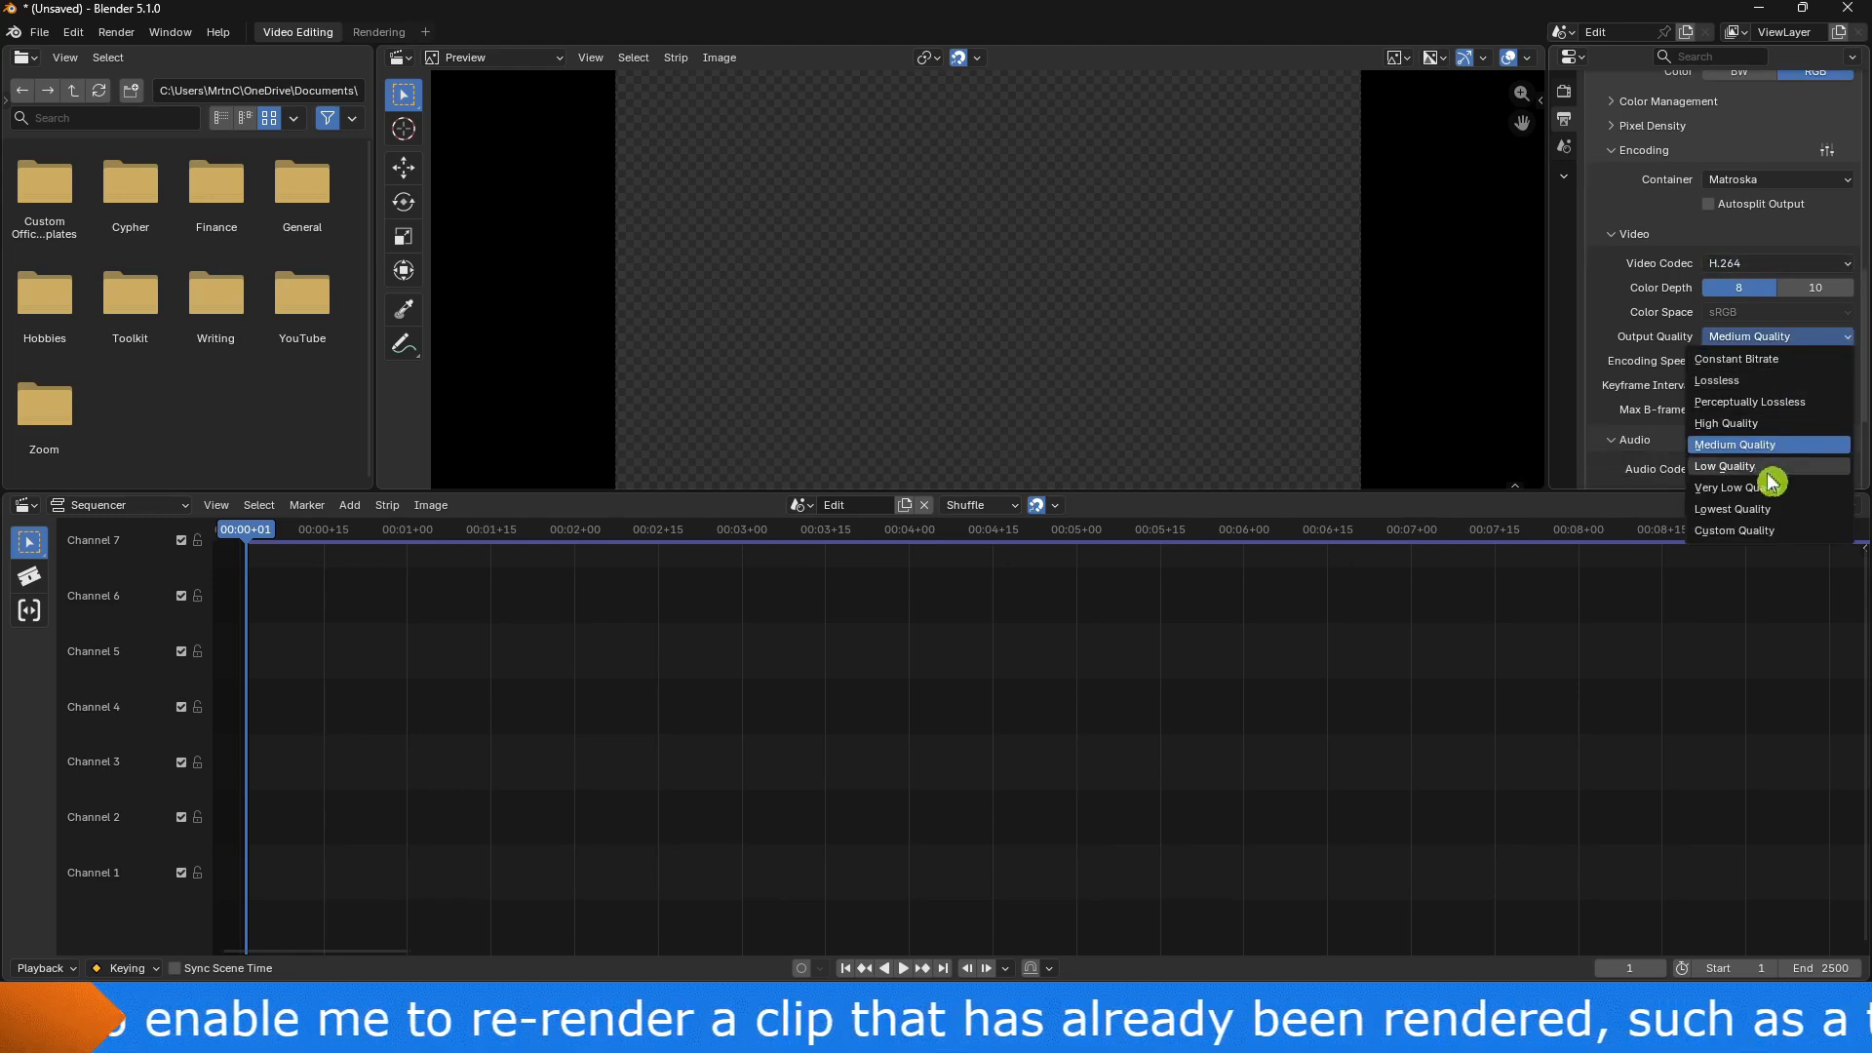
pyautogui.click(1772, 425)
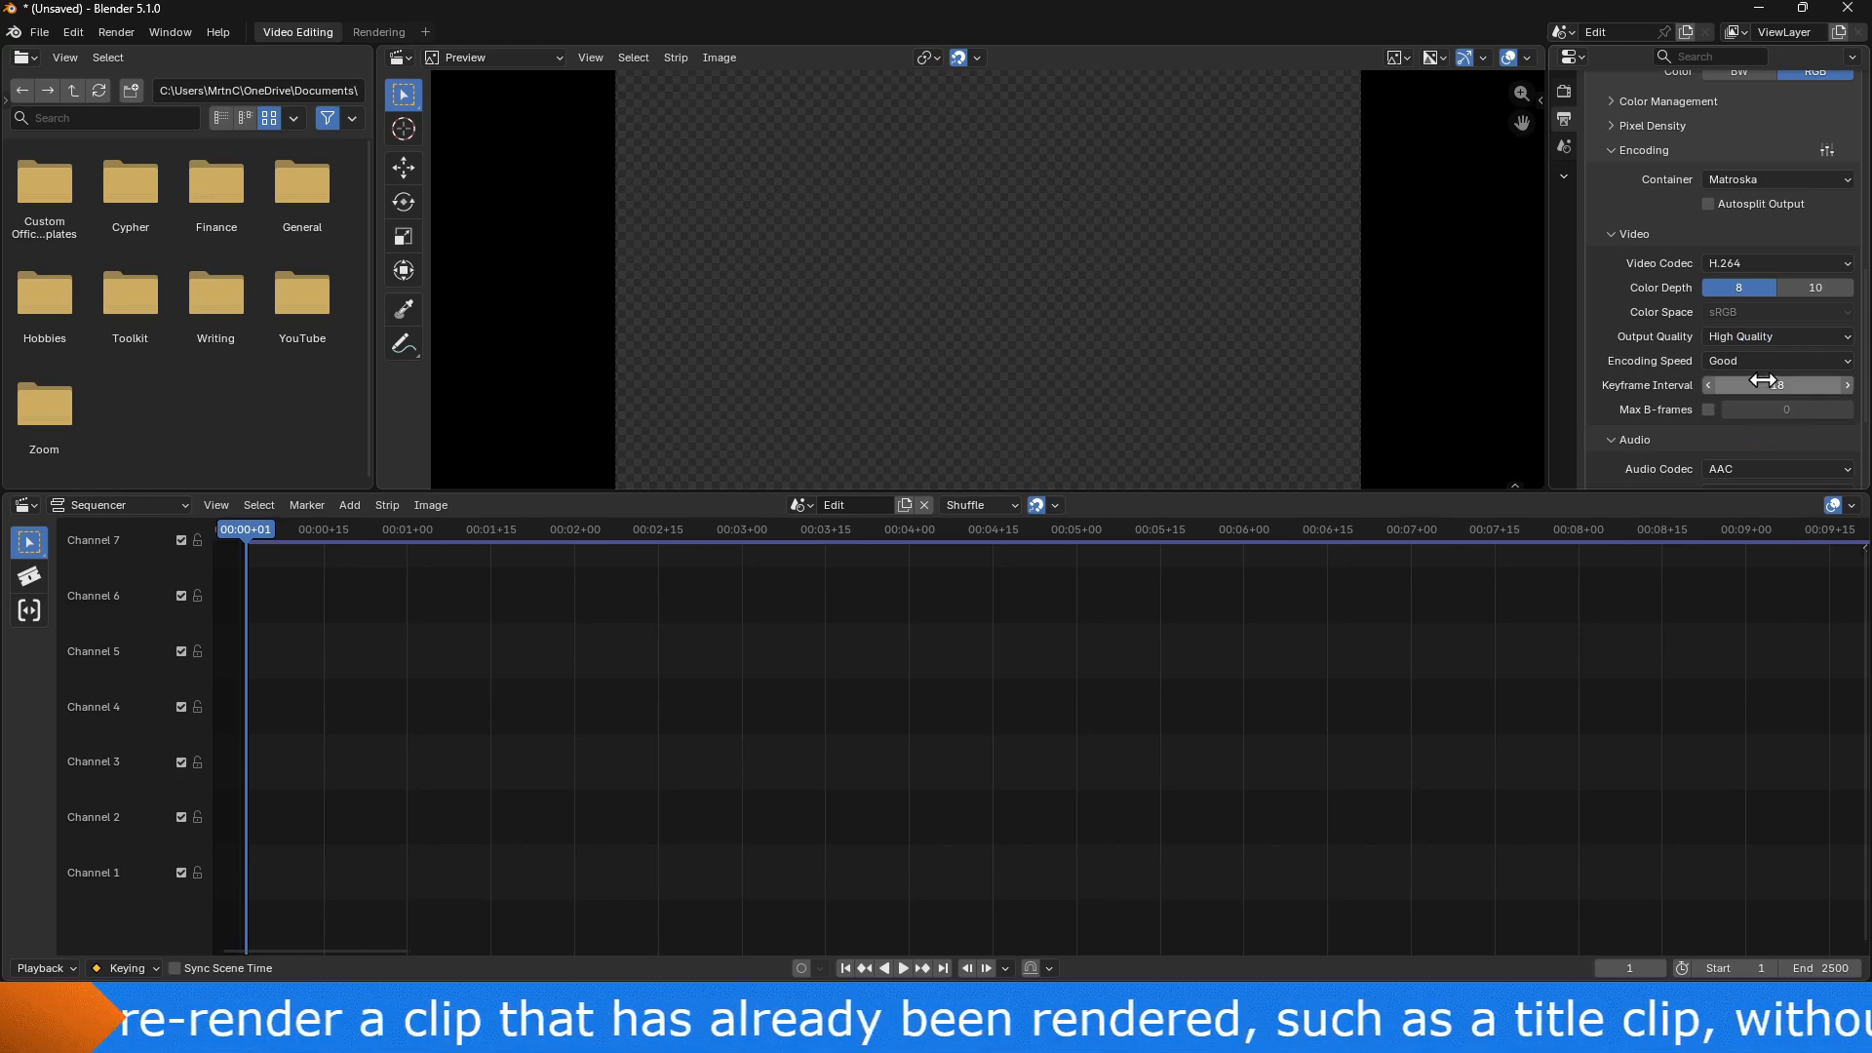
# Review the audio encoding settings, including the audio codec options.
pyautogui.scroll(-3, 1772, 363)
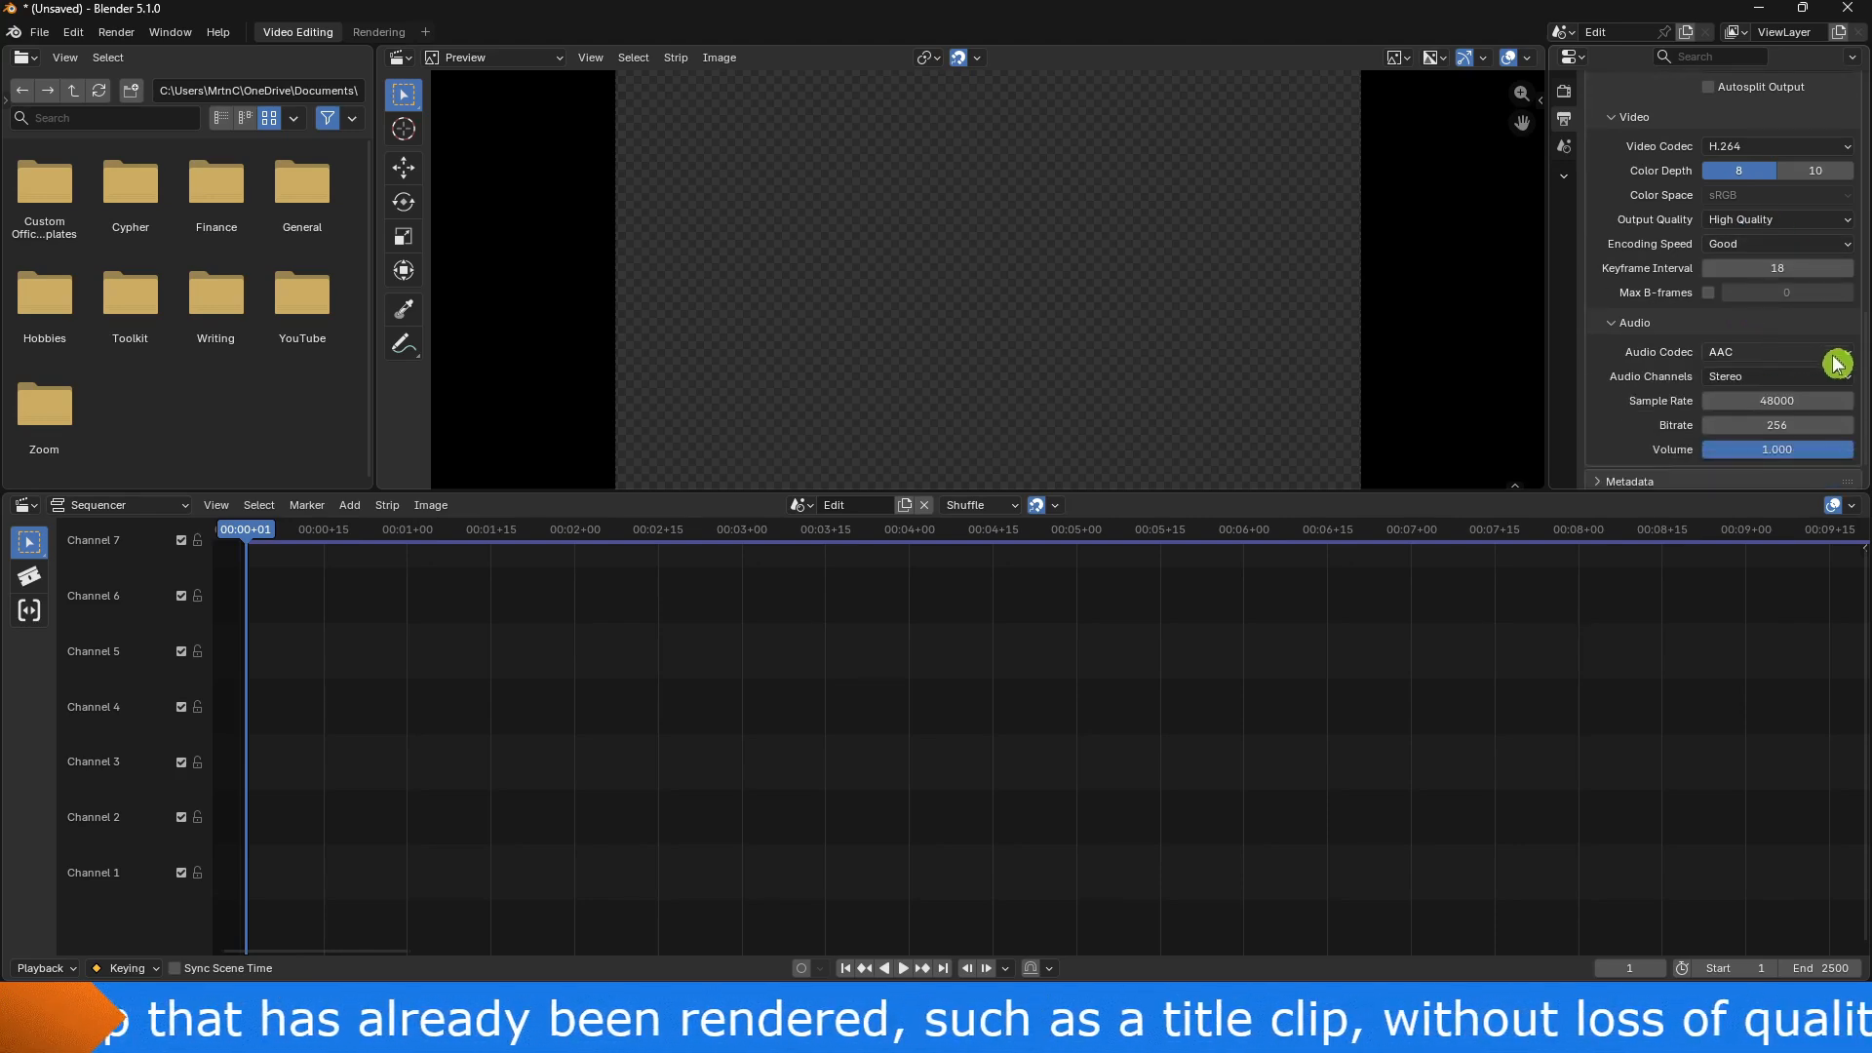
pyautogui.click(1846, 353)
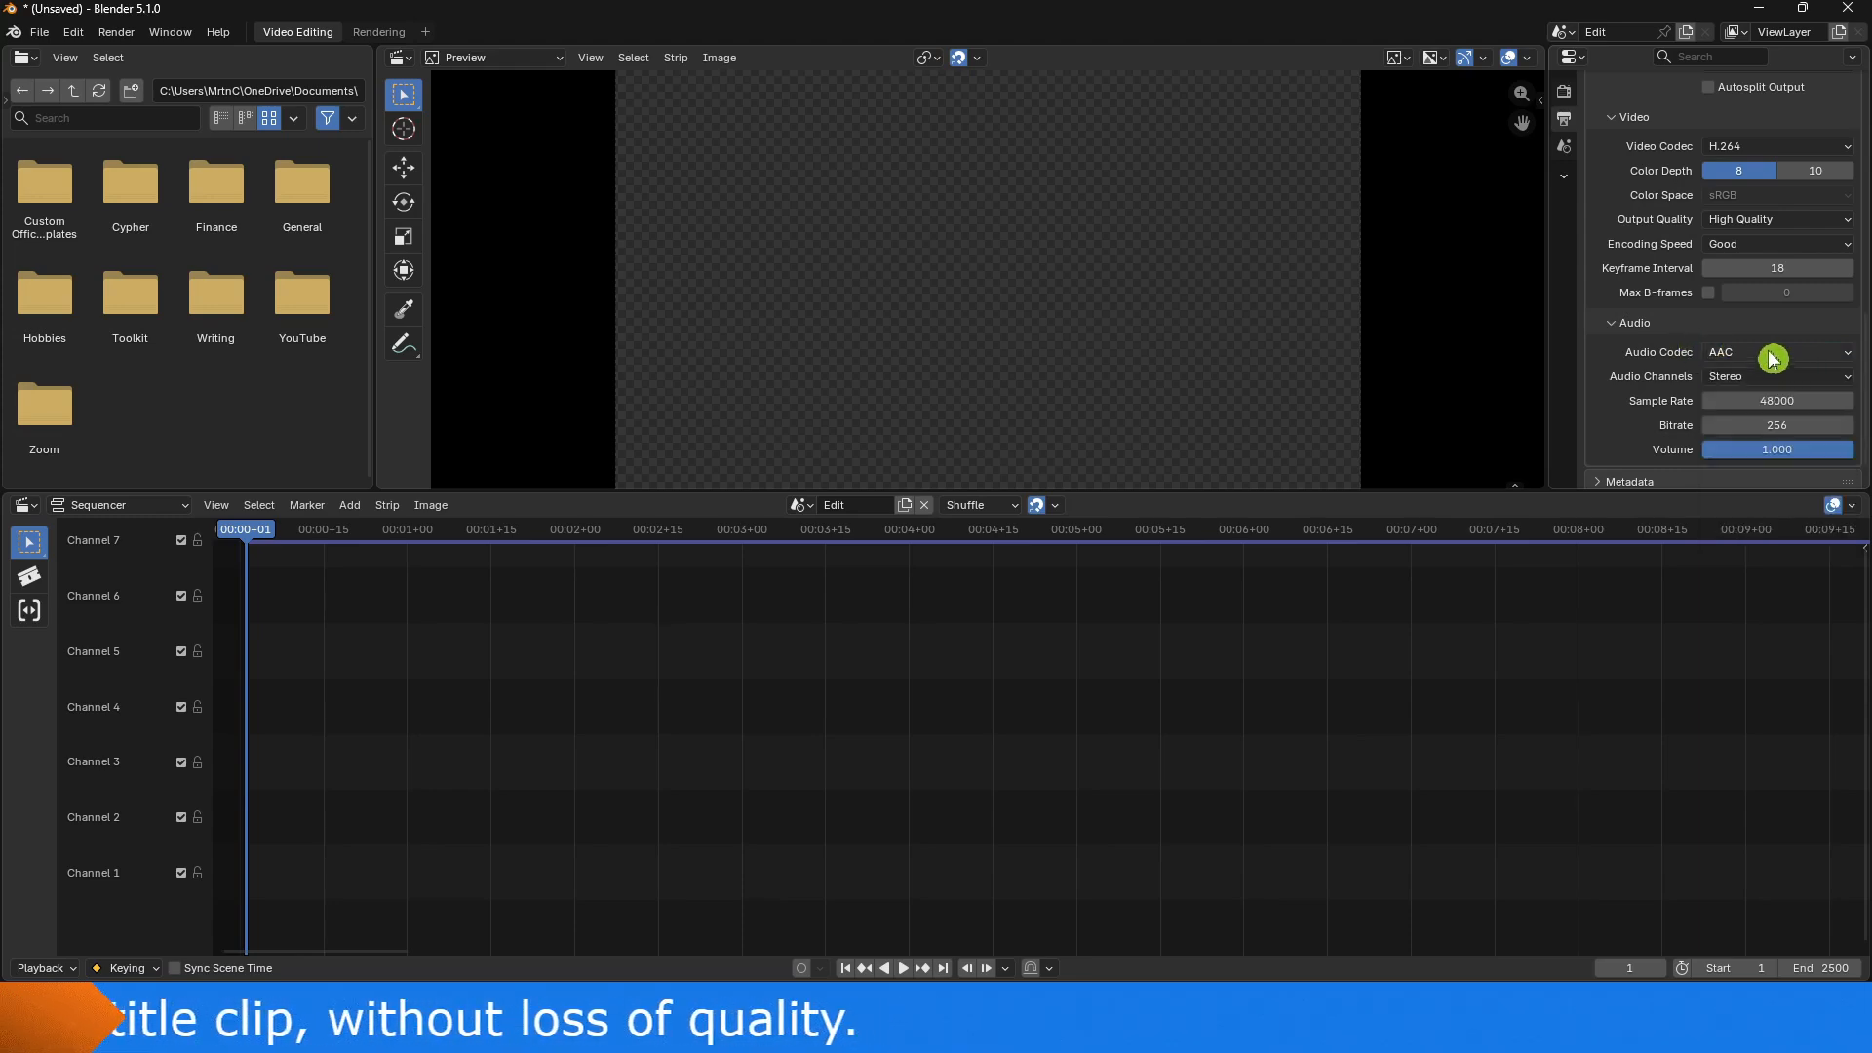
pyautogui.scroll(-1, 1773, 359)
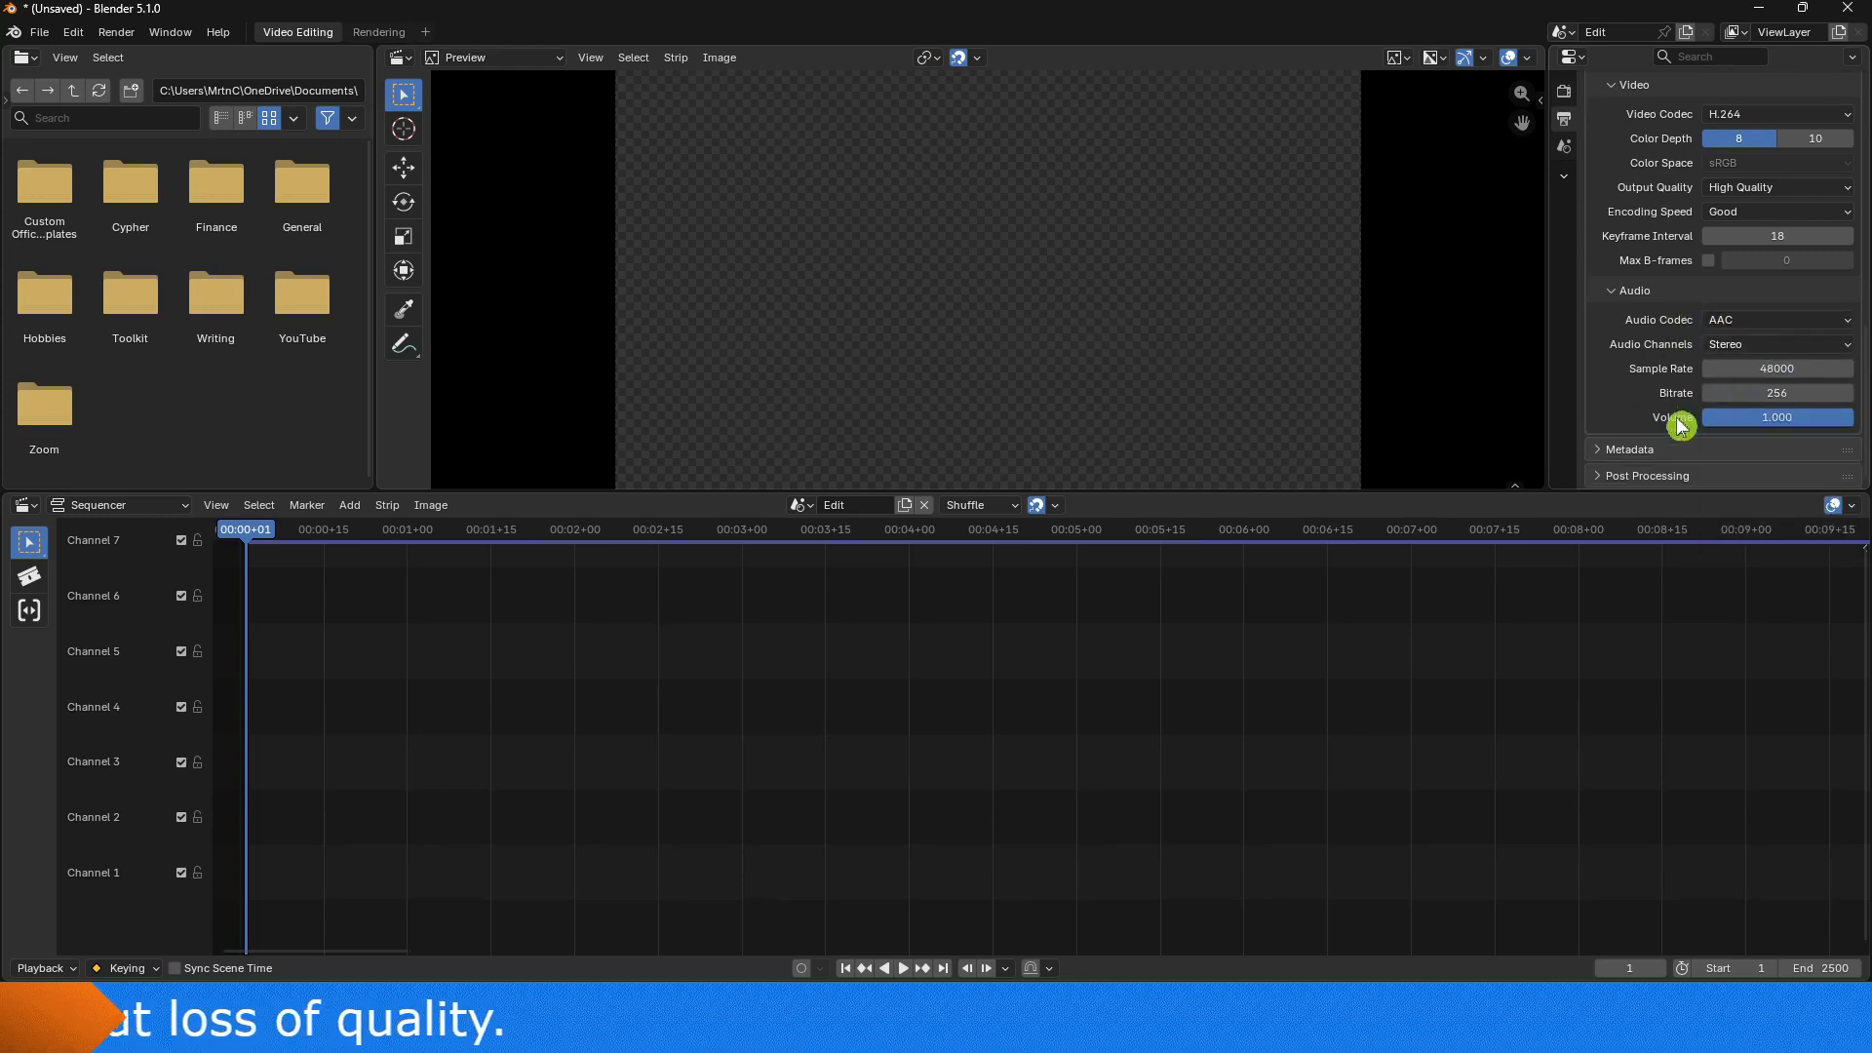
pyautogui.click(1680, 455)
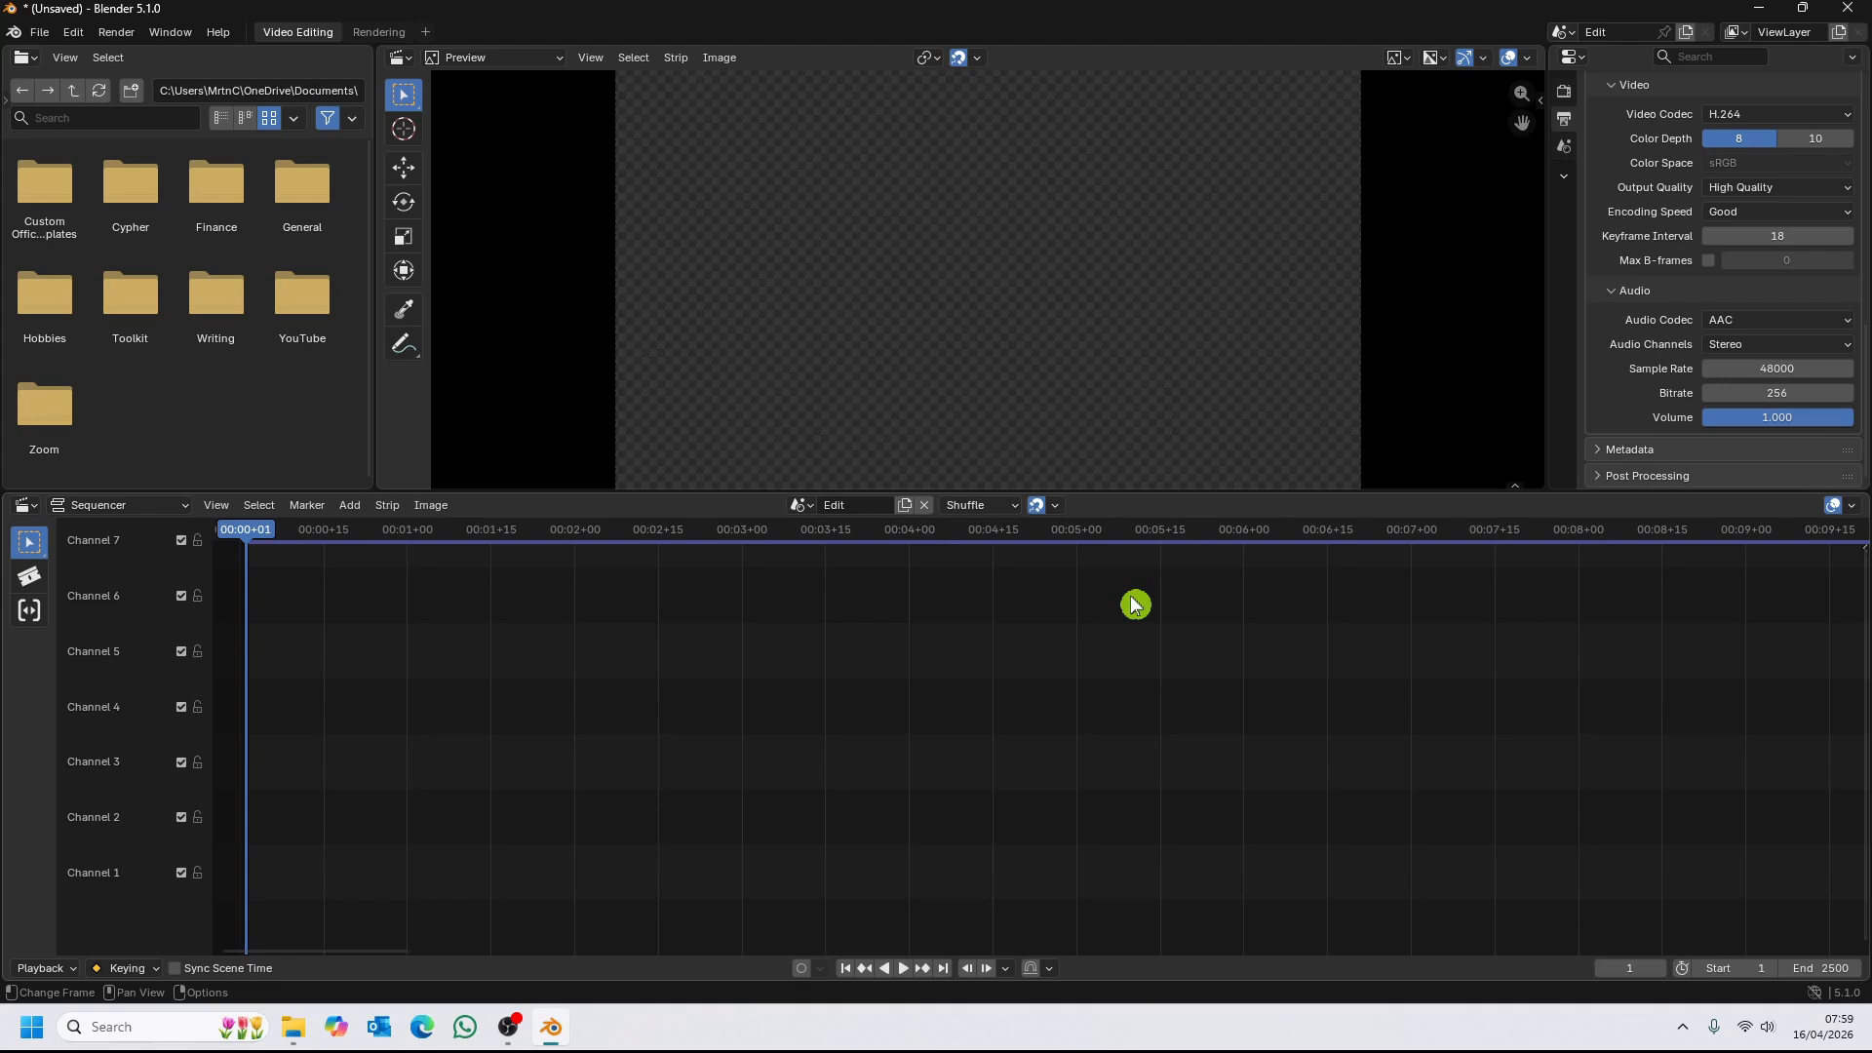
# Browse to the Downloads folder and add Flying Saucer Intro.mp4 to channels 1 and 2 near the timeline's start.
pyautogui.click(75, 93)
pyautogui.click(75, 93)
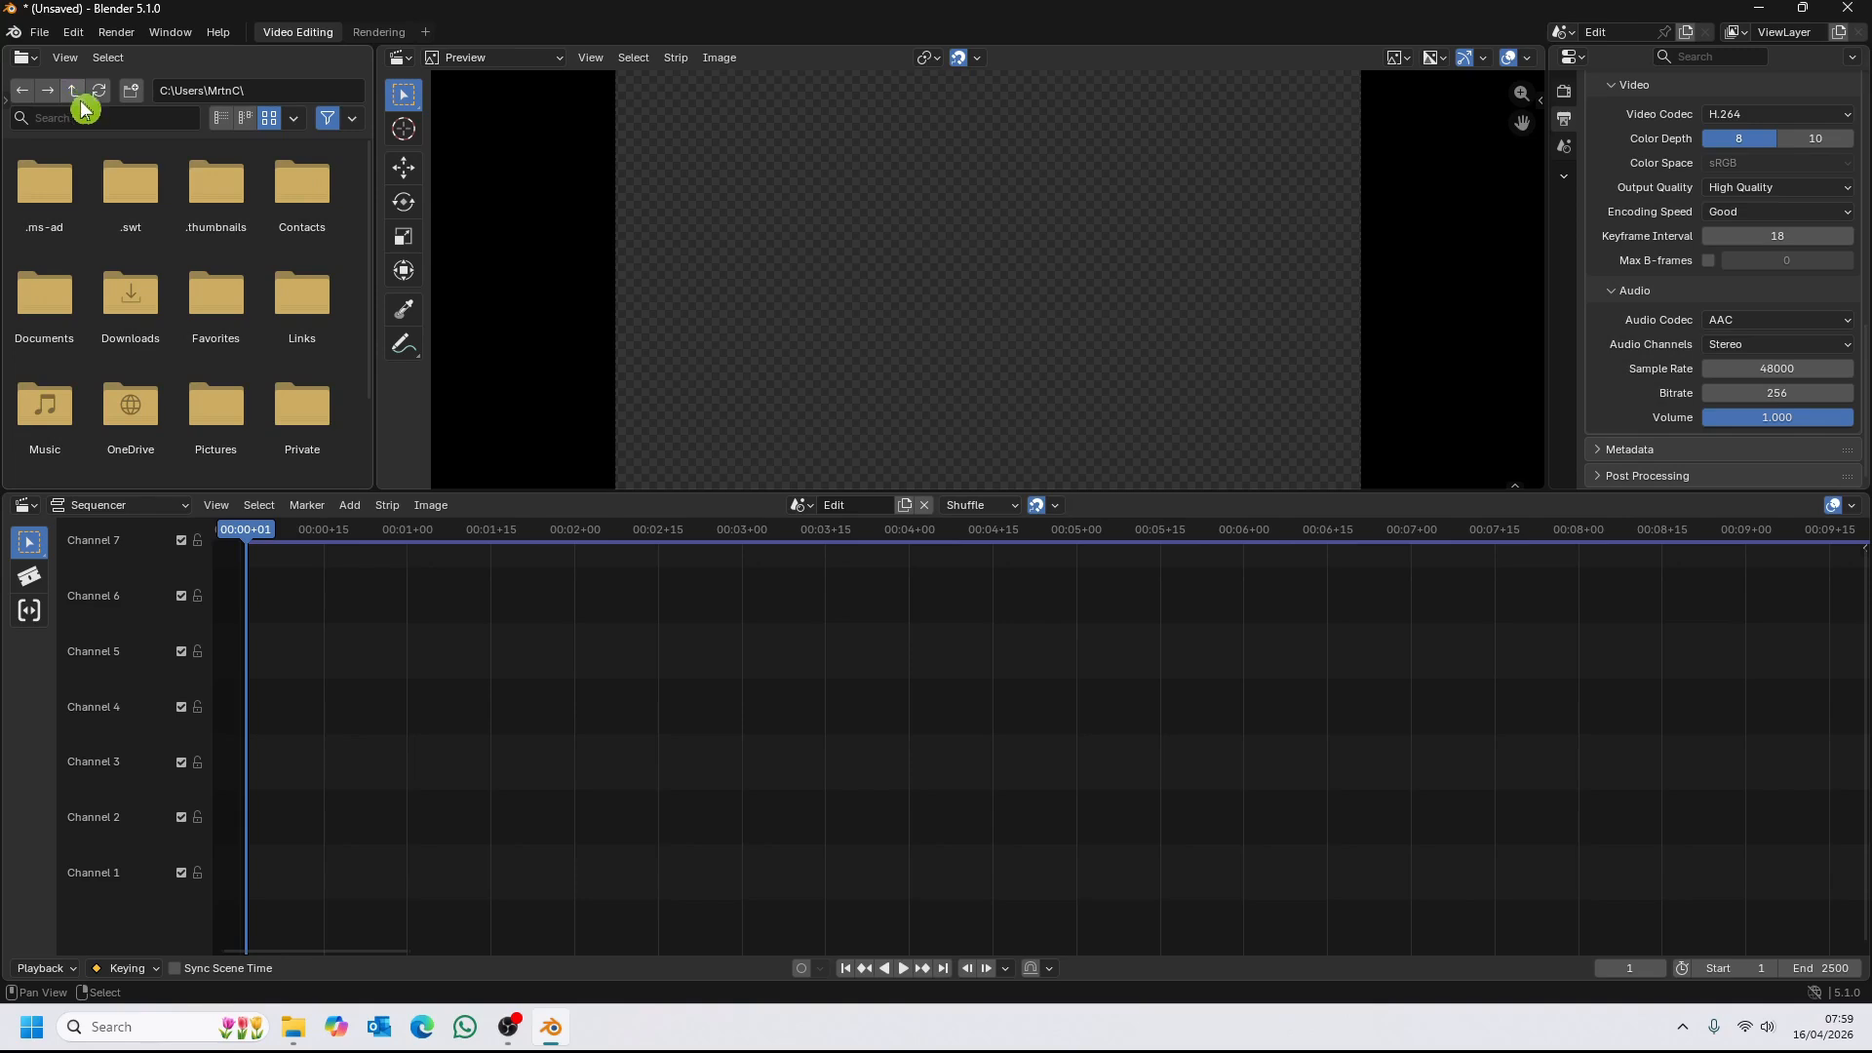
pyautogui.doubleClick(131, 295)
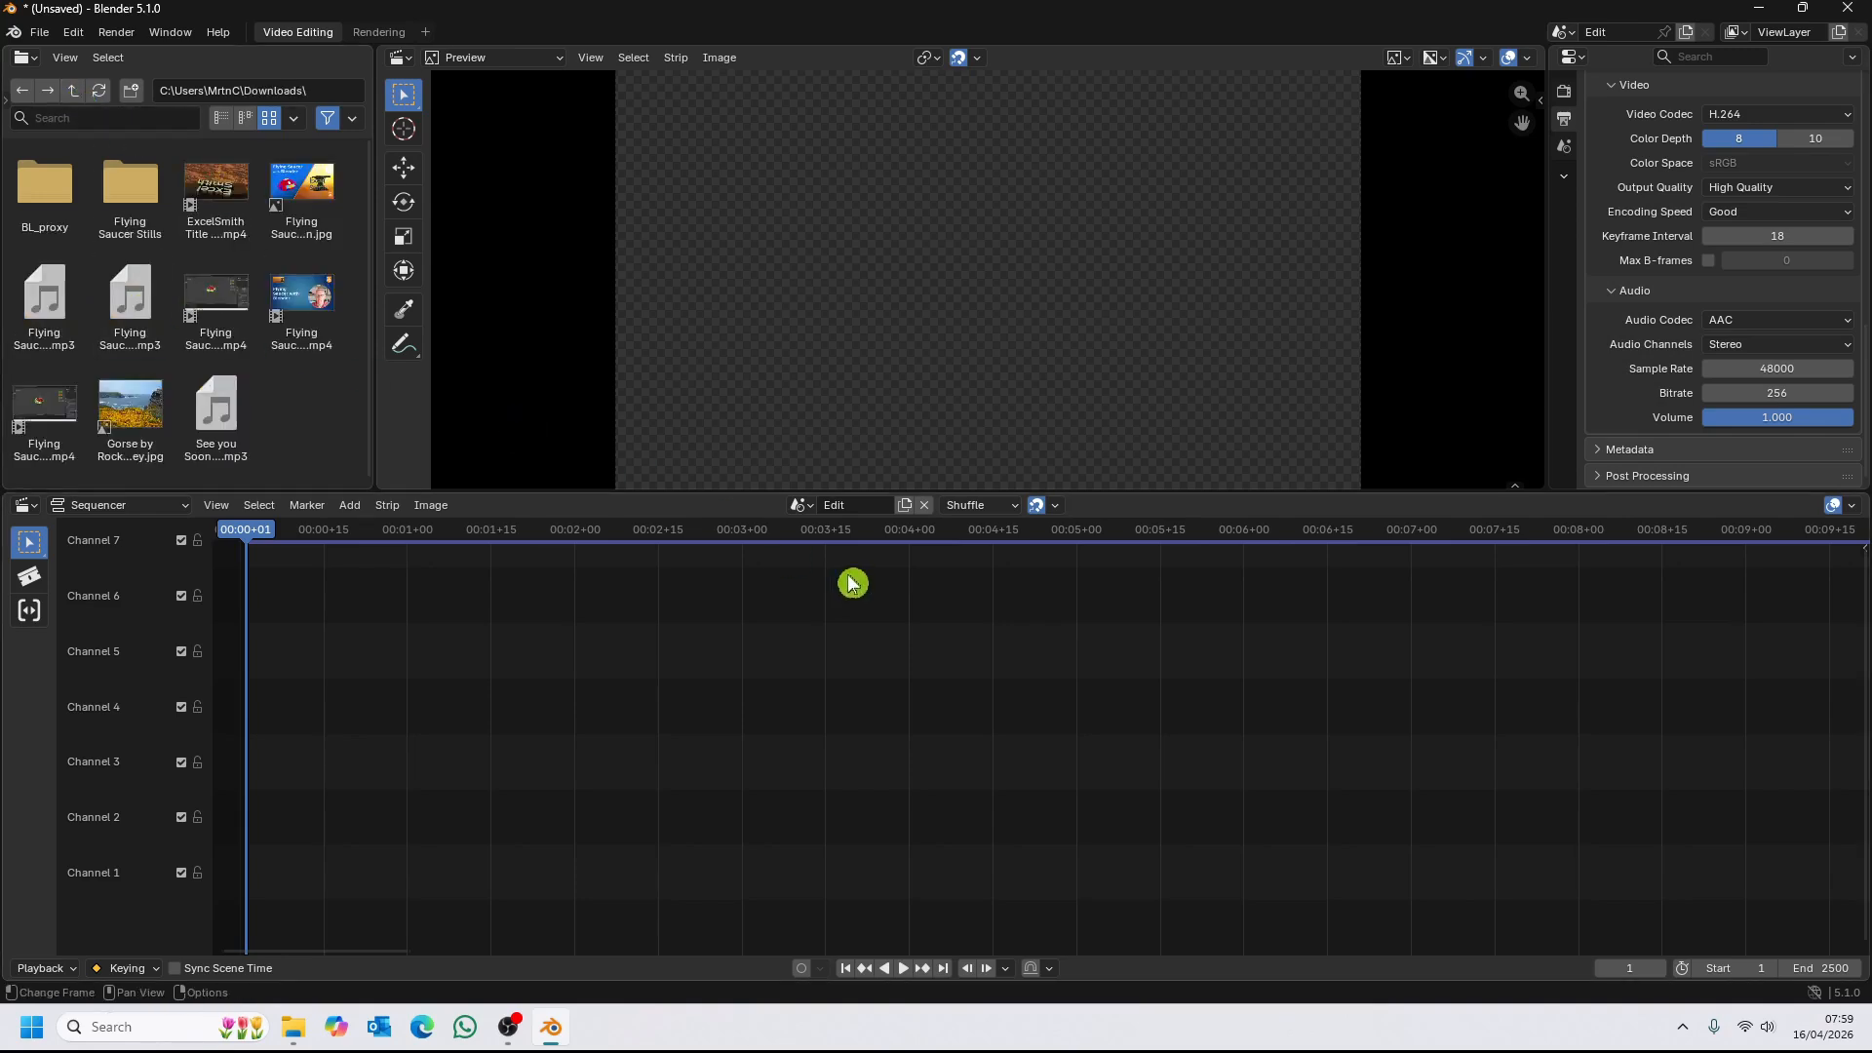
pyautogui.moveTo(301, 297); pyautogui.dragTo(291, 858)
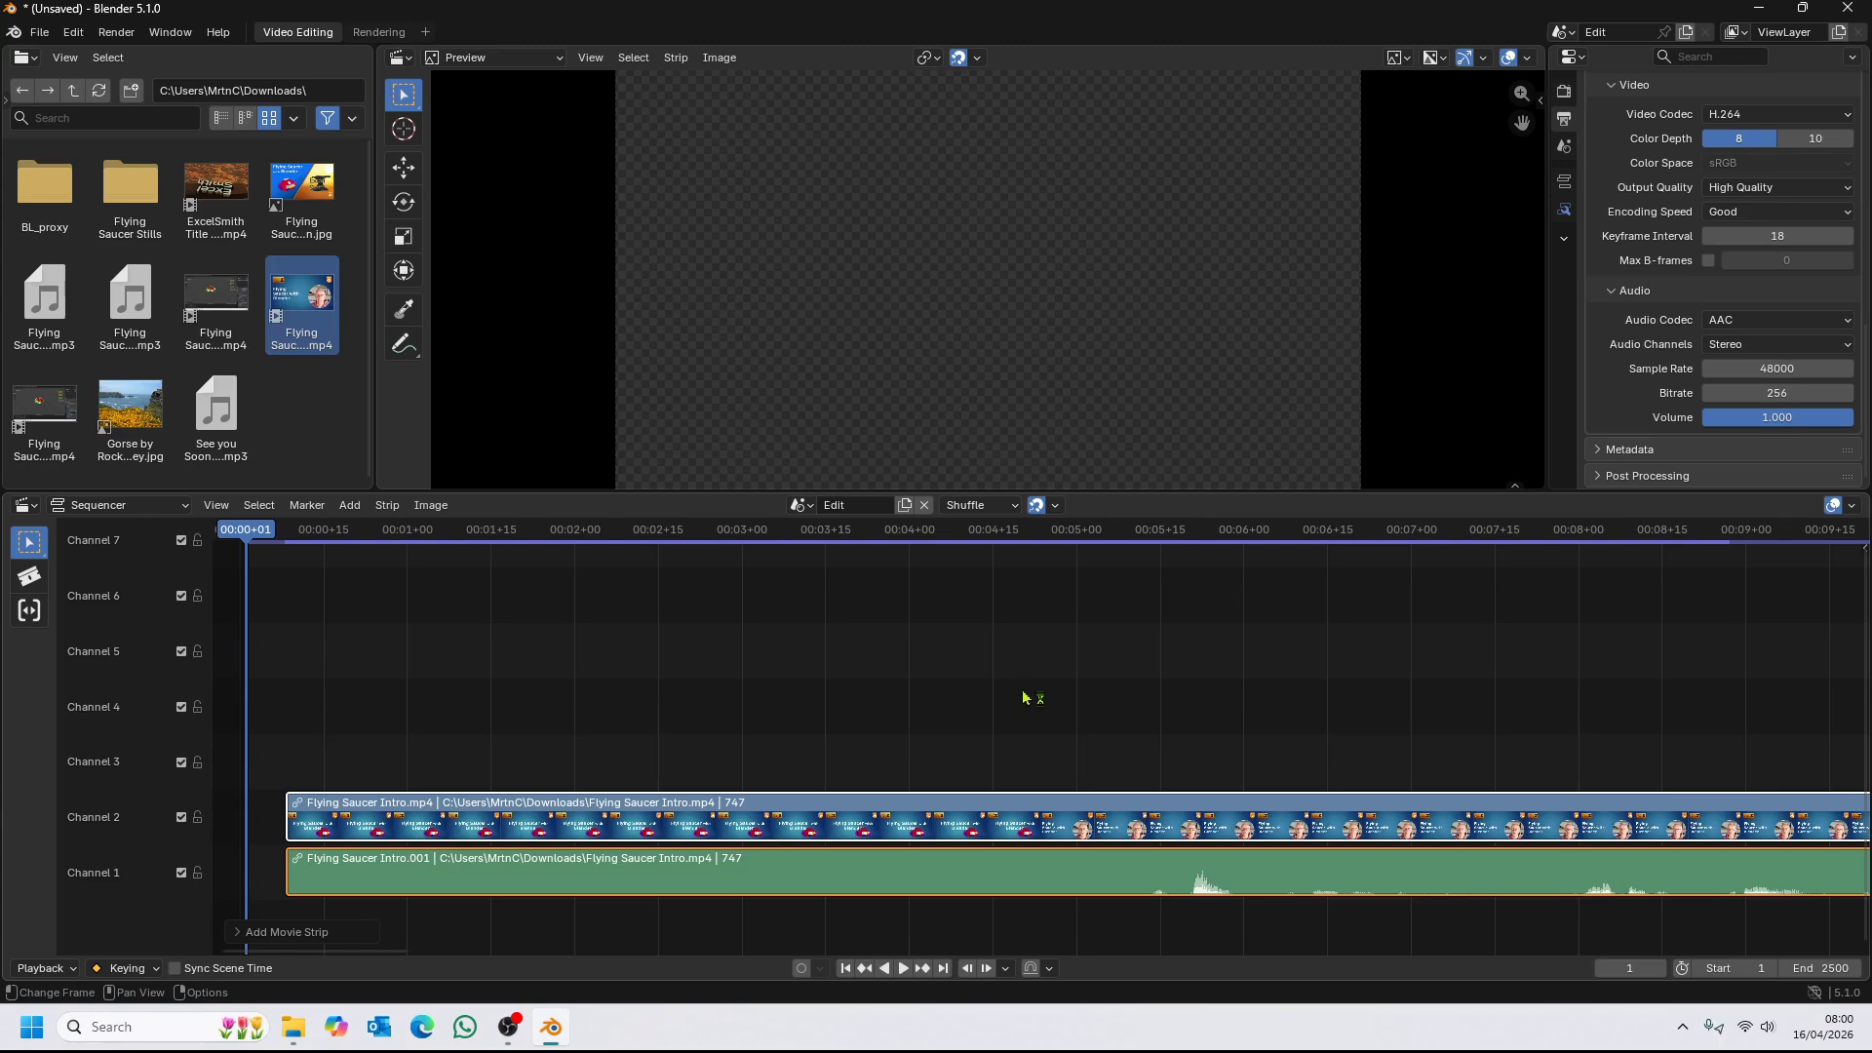
# Split the intro's video and audio strips at frame 159 (00:05+09) and delete the part before the cut.
pyautogui.scroll(-5, 1104, 698)
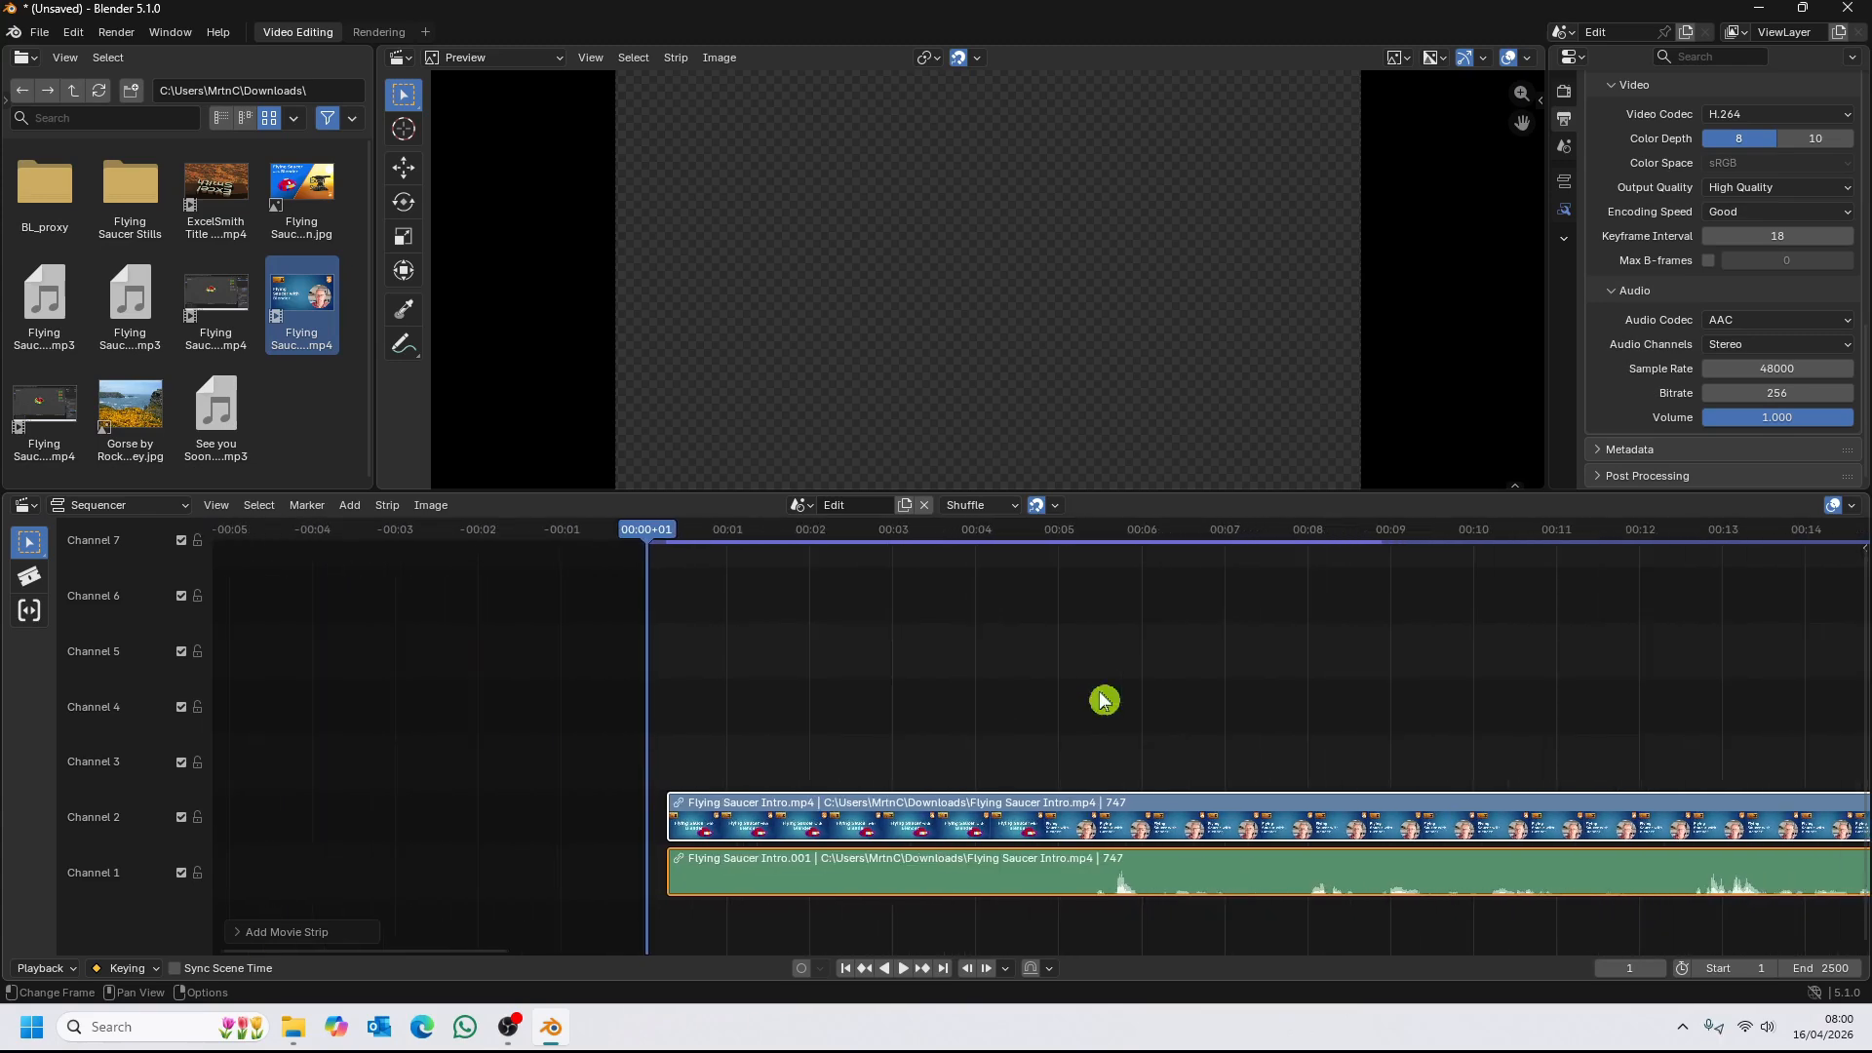
pyautogui.scroll(-5, 1104, 700)
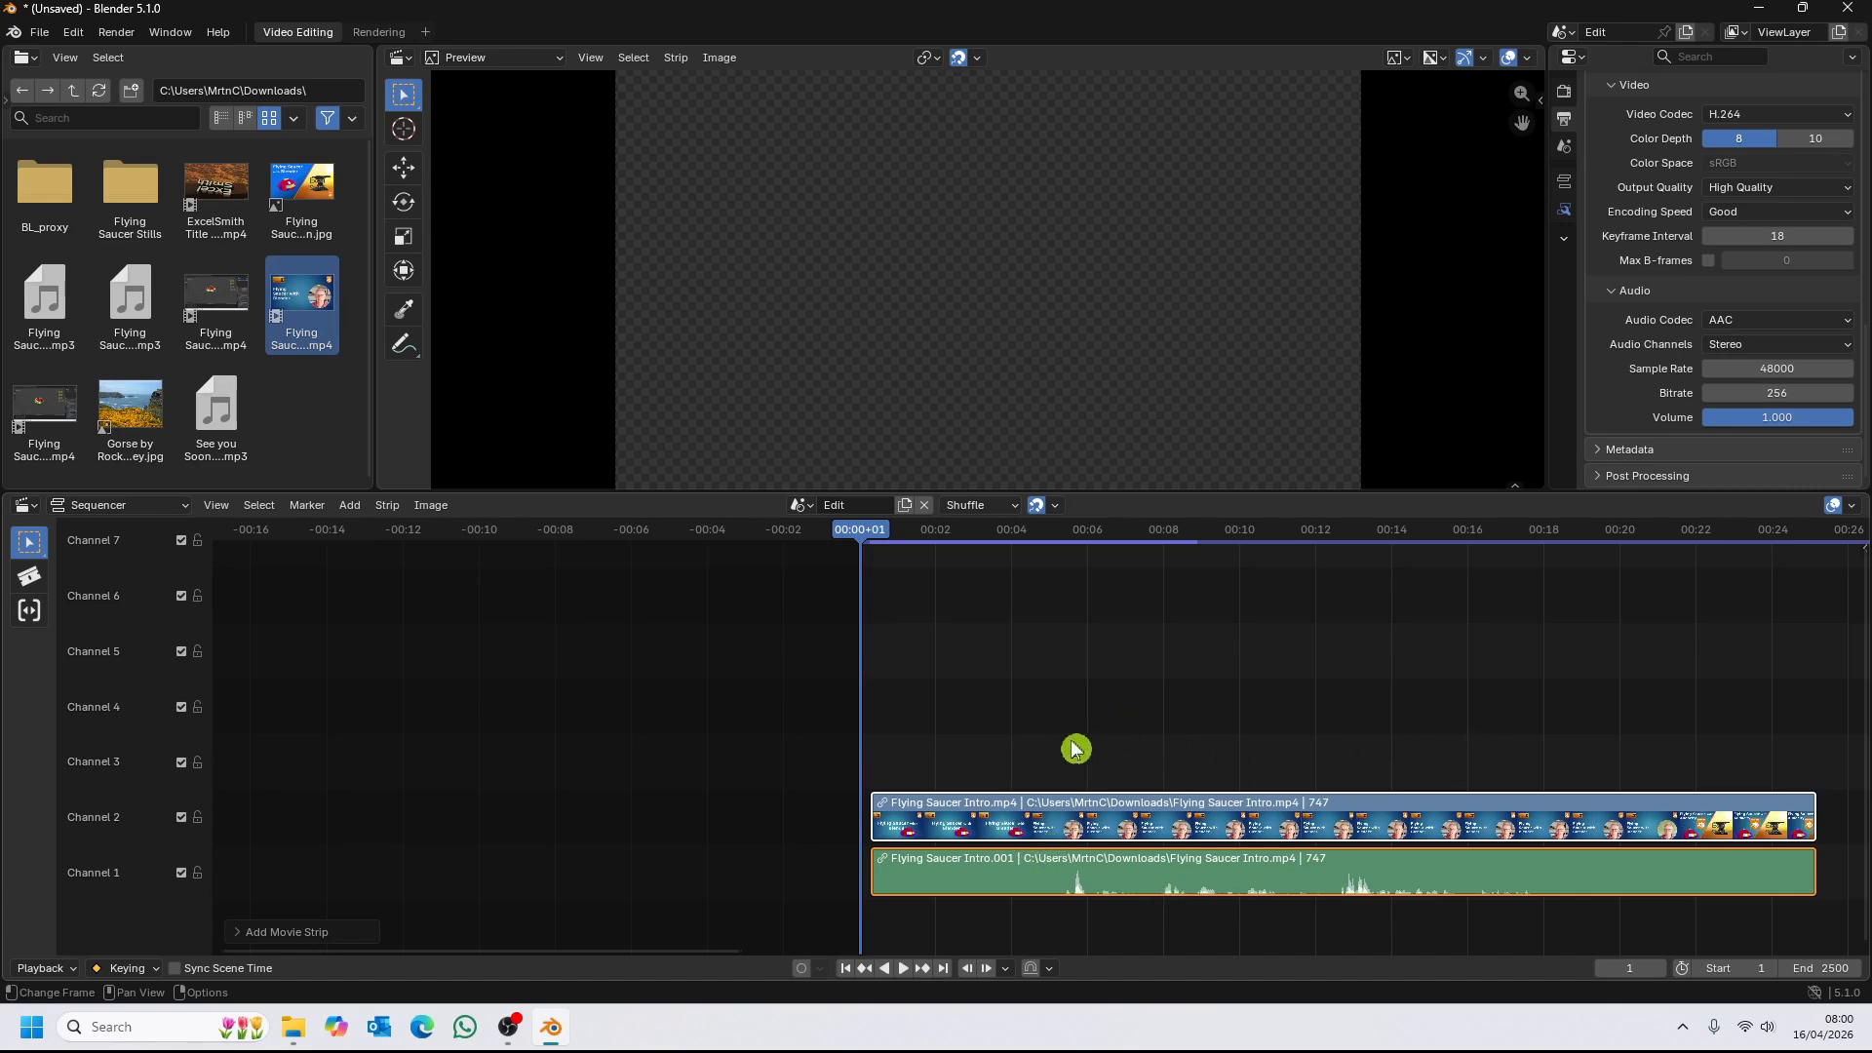
pyautogui.click(891, 571)
pyautogui.moveTo(888, 546); pyautogui.dragTo(1066, 574)
pyautogui.click(976, 883)
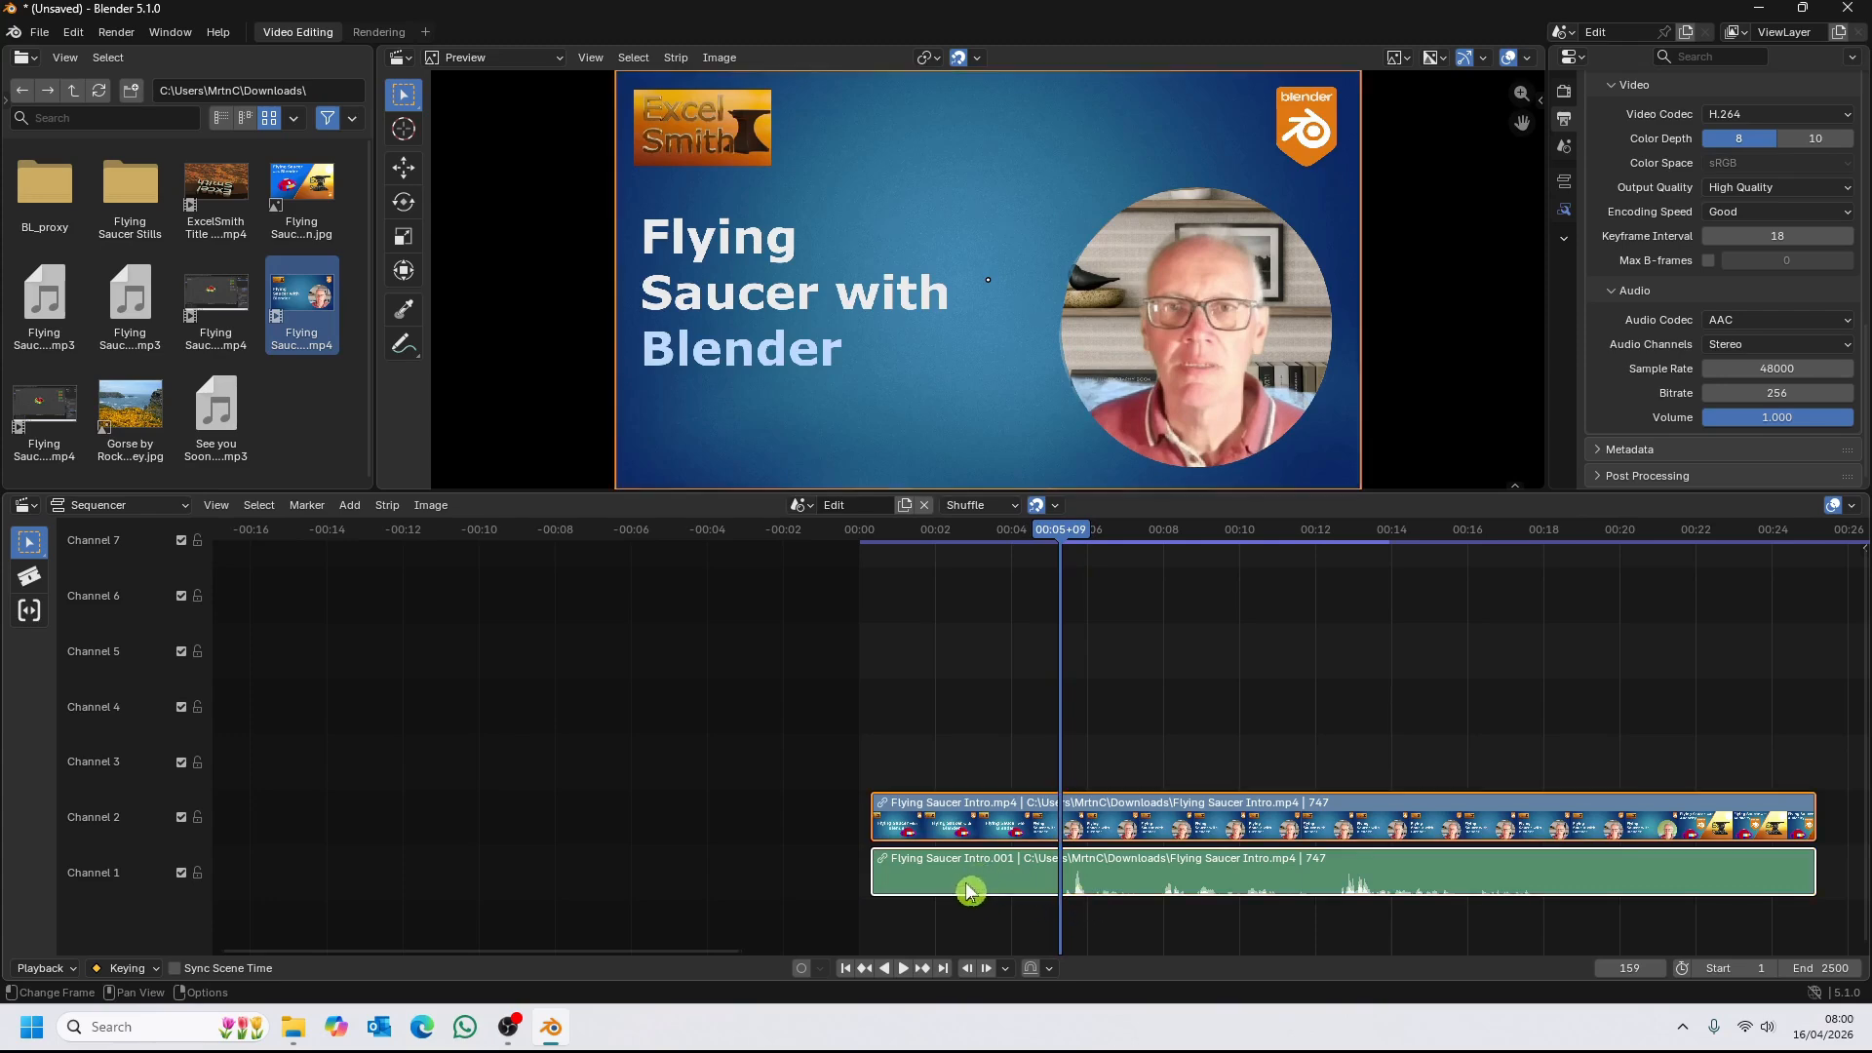
pyautogui.press('k')
pyautogui.press('Delete')
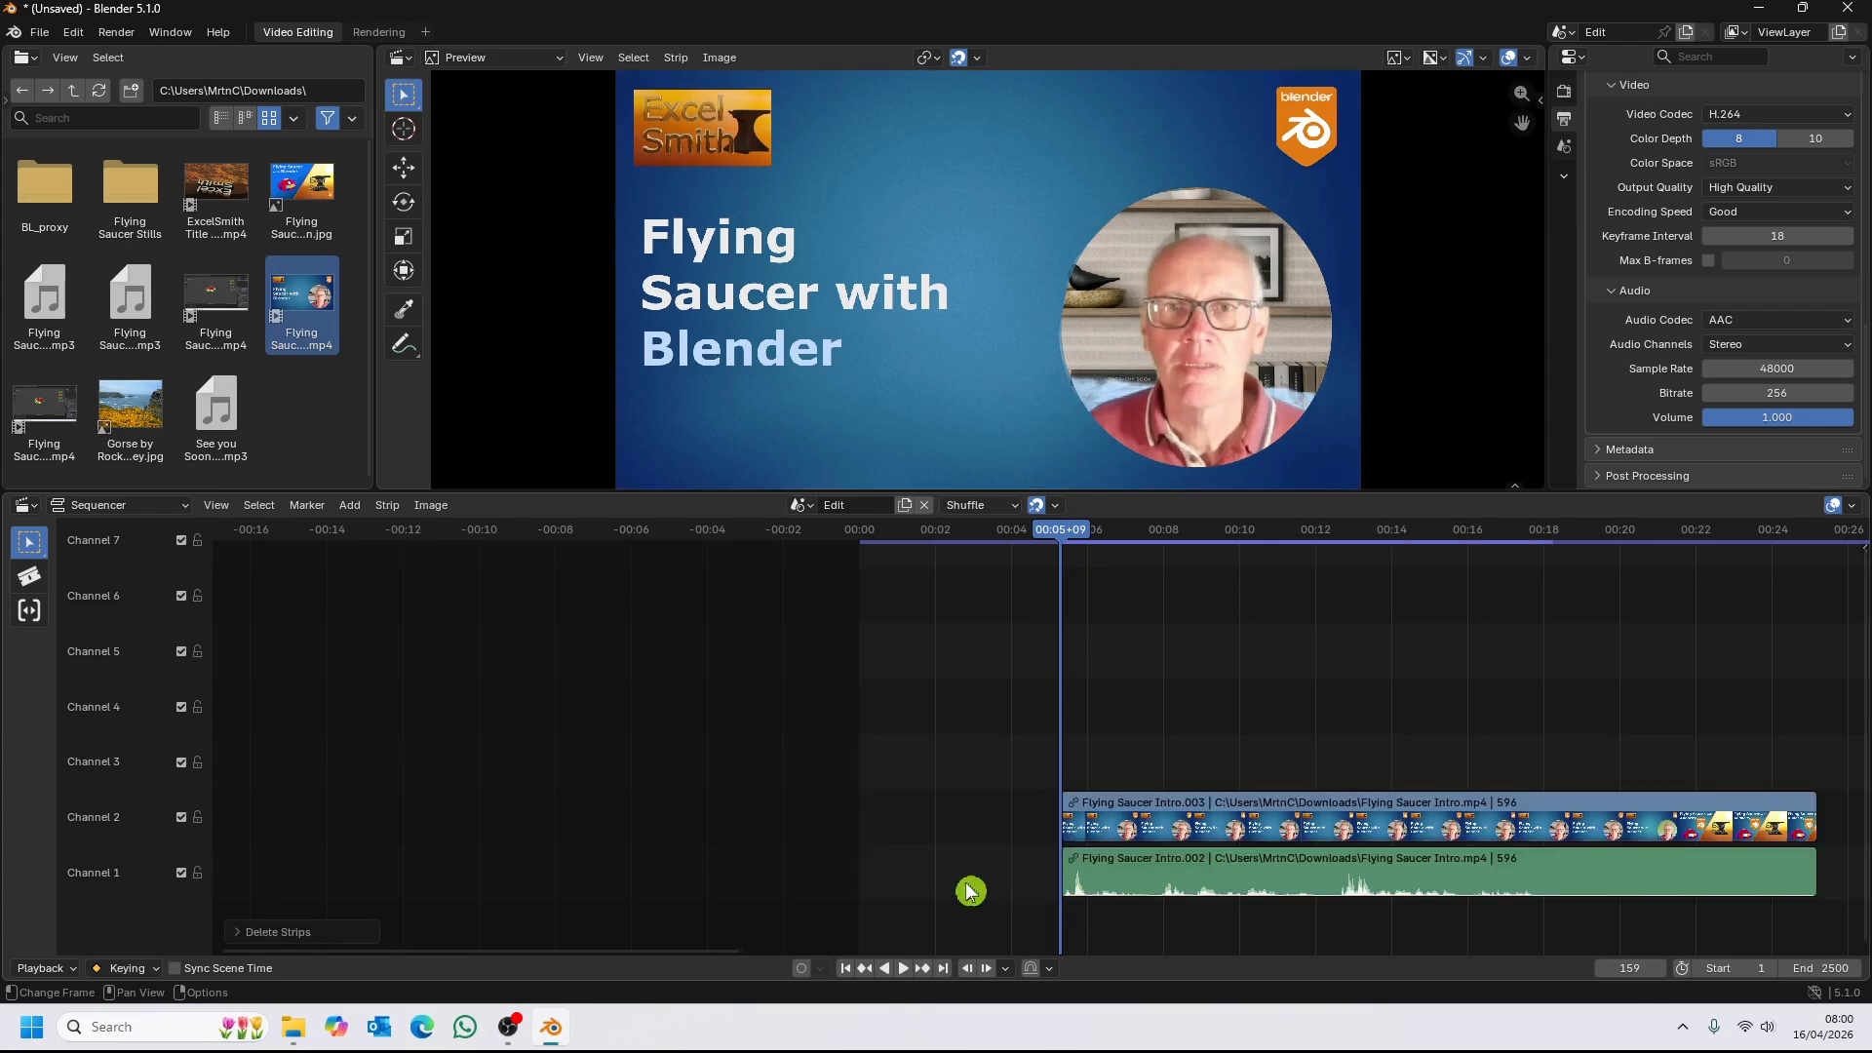
# Split the intro's video and audio strips at frame 537 (00:17+27) and delete the part after the cut.
pyautogui.moveTo(1060, 535); pyautogui.dragTo(1542, 660)
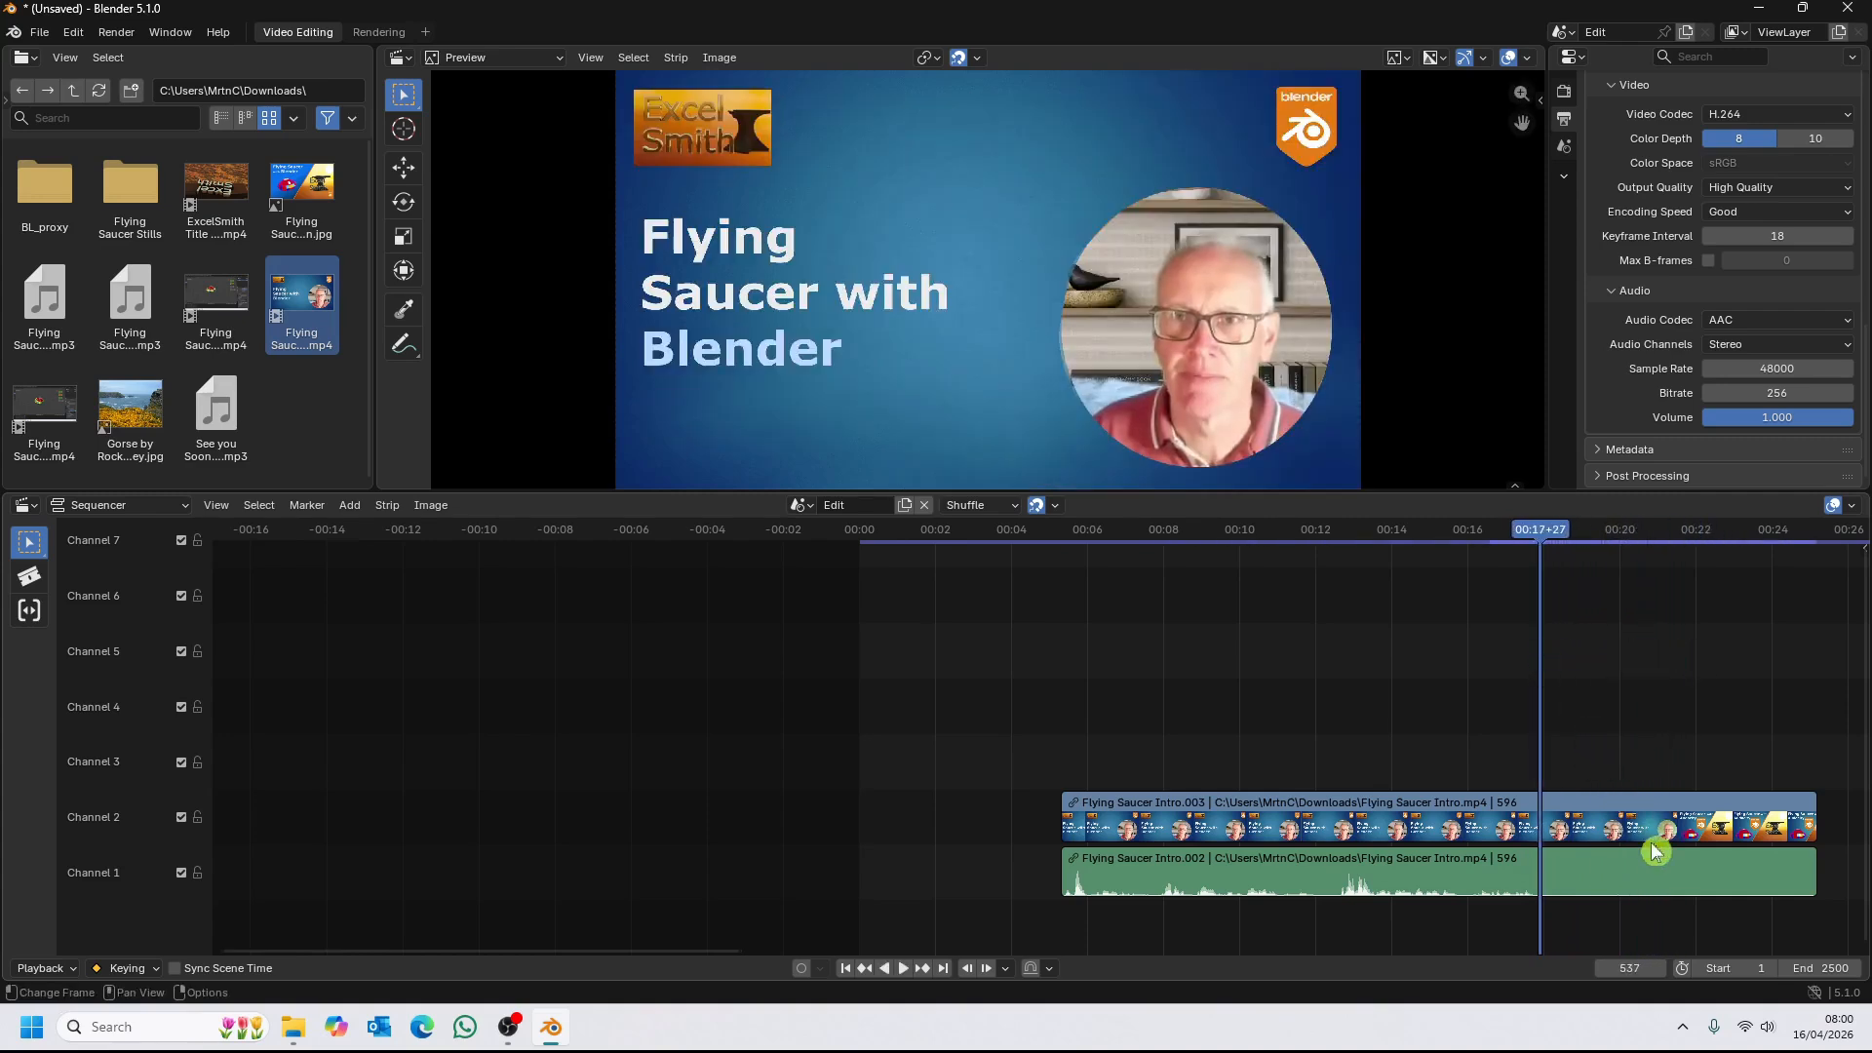
pyautogui.click(1674, 873)
pyautogui.press('k')
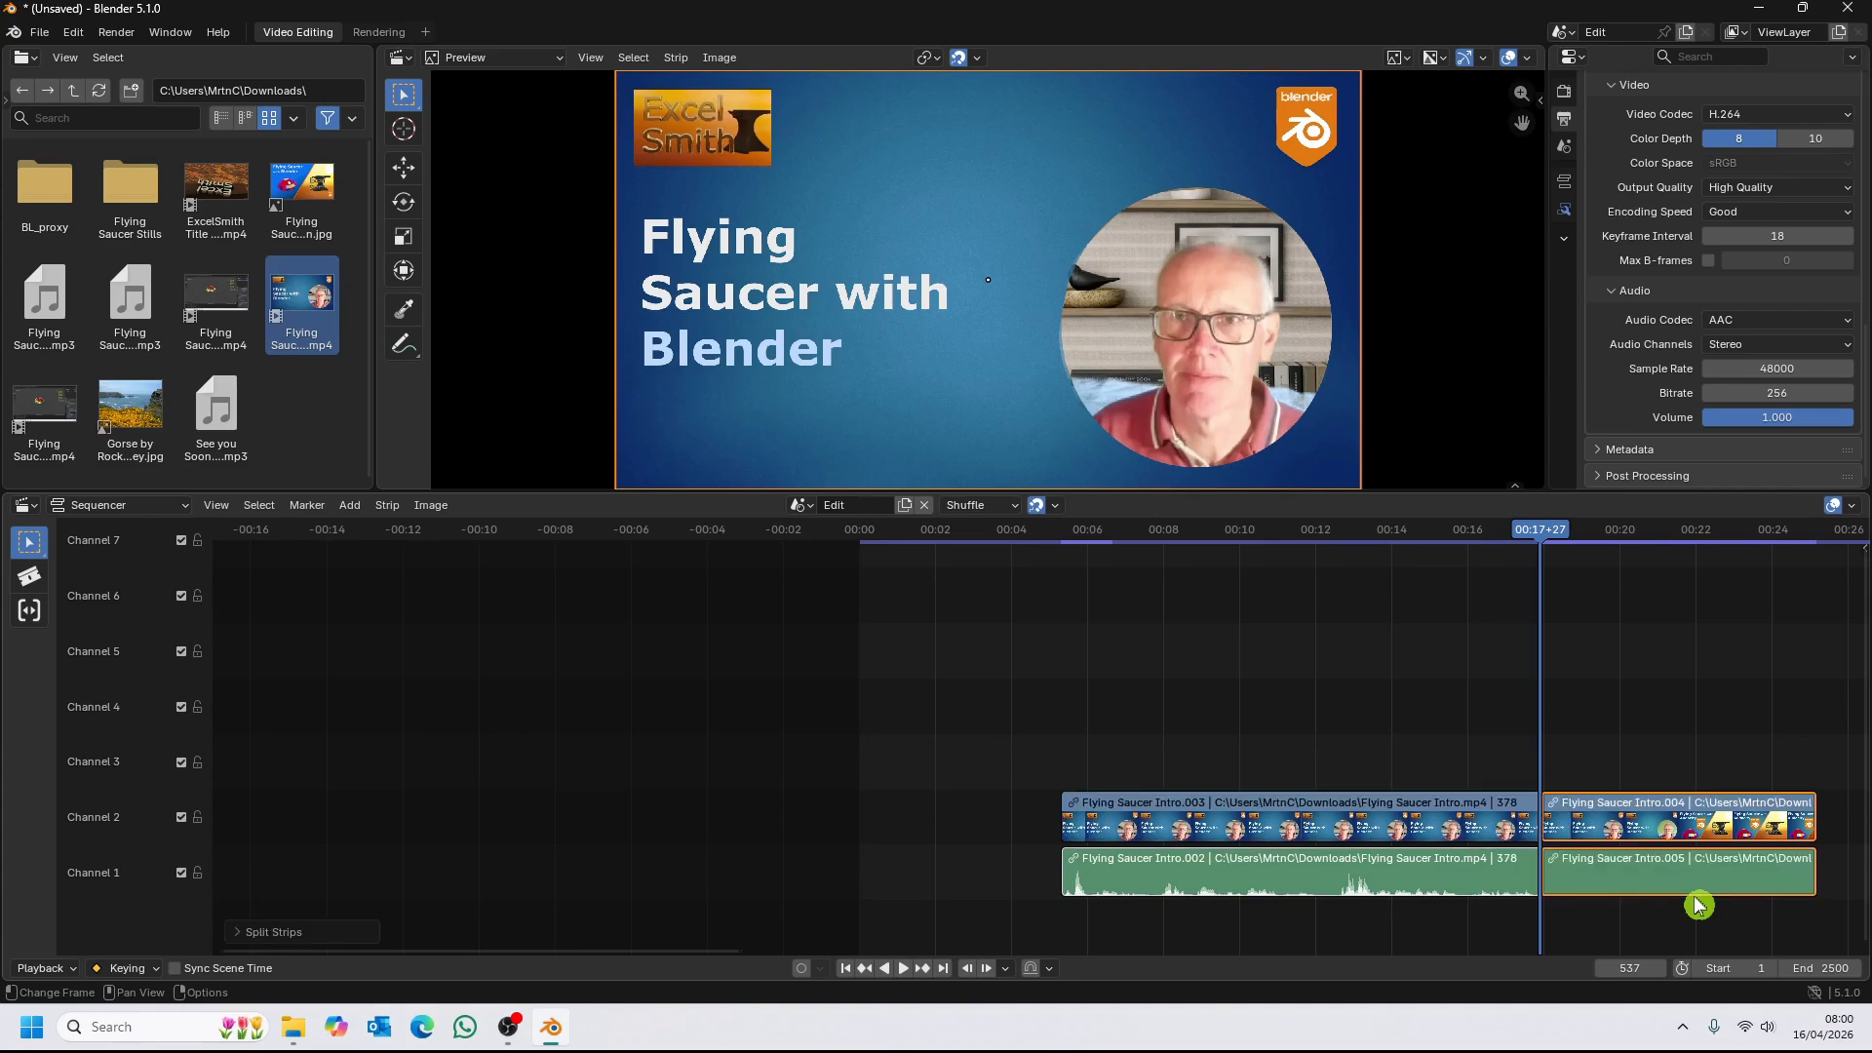
pyautogui.press('Delete')
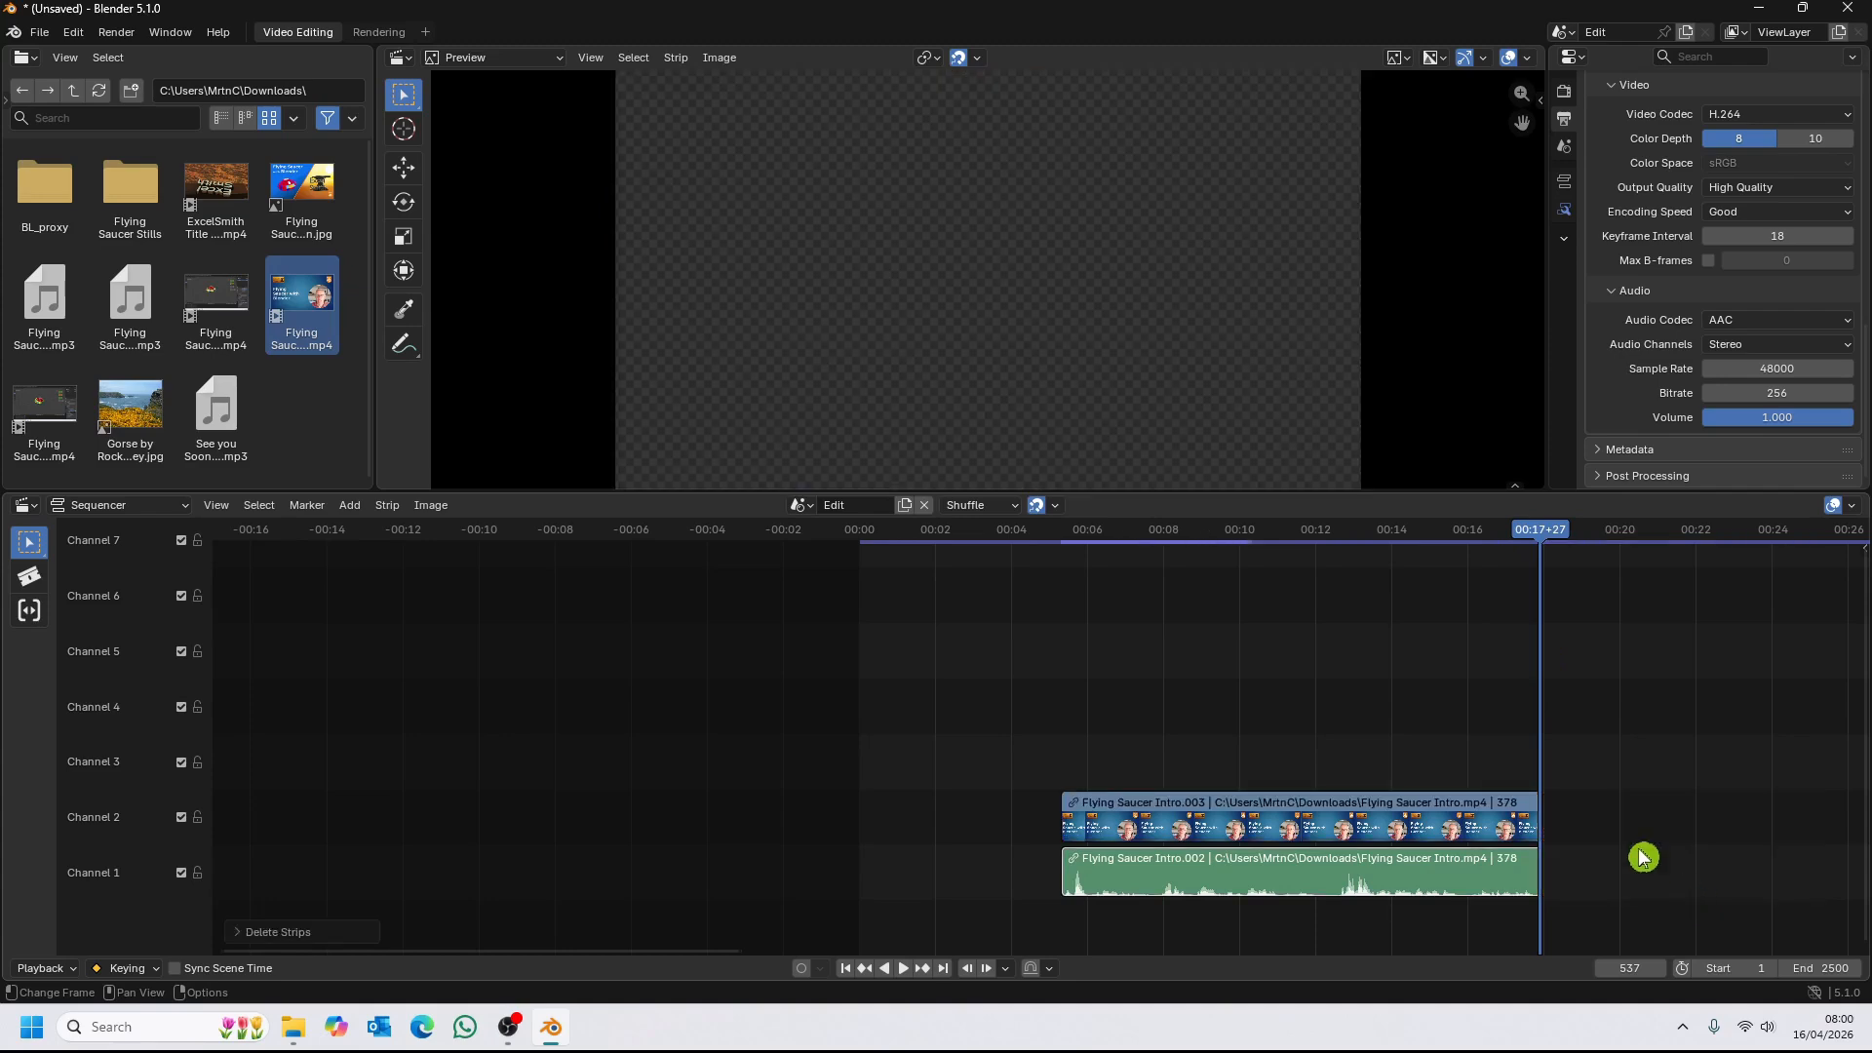
# Snap the trimmed intro strips to frame 1, and scrub the playhead through them to frame 283 (00:09+13).
pyautogui.click(1398, 825)
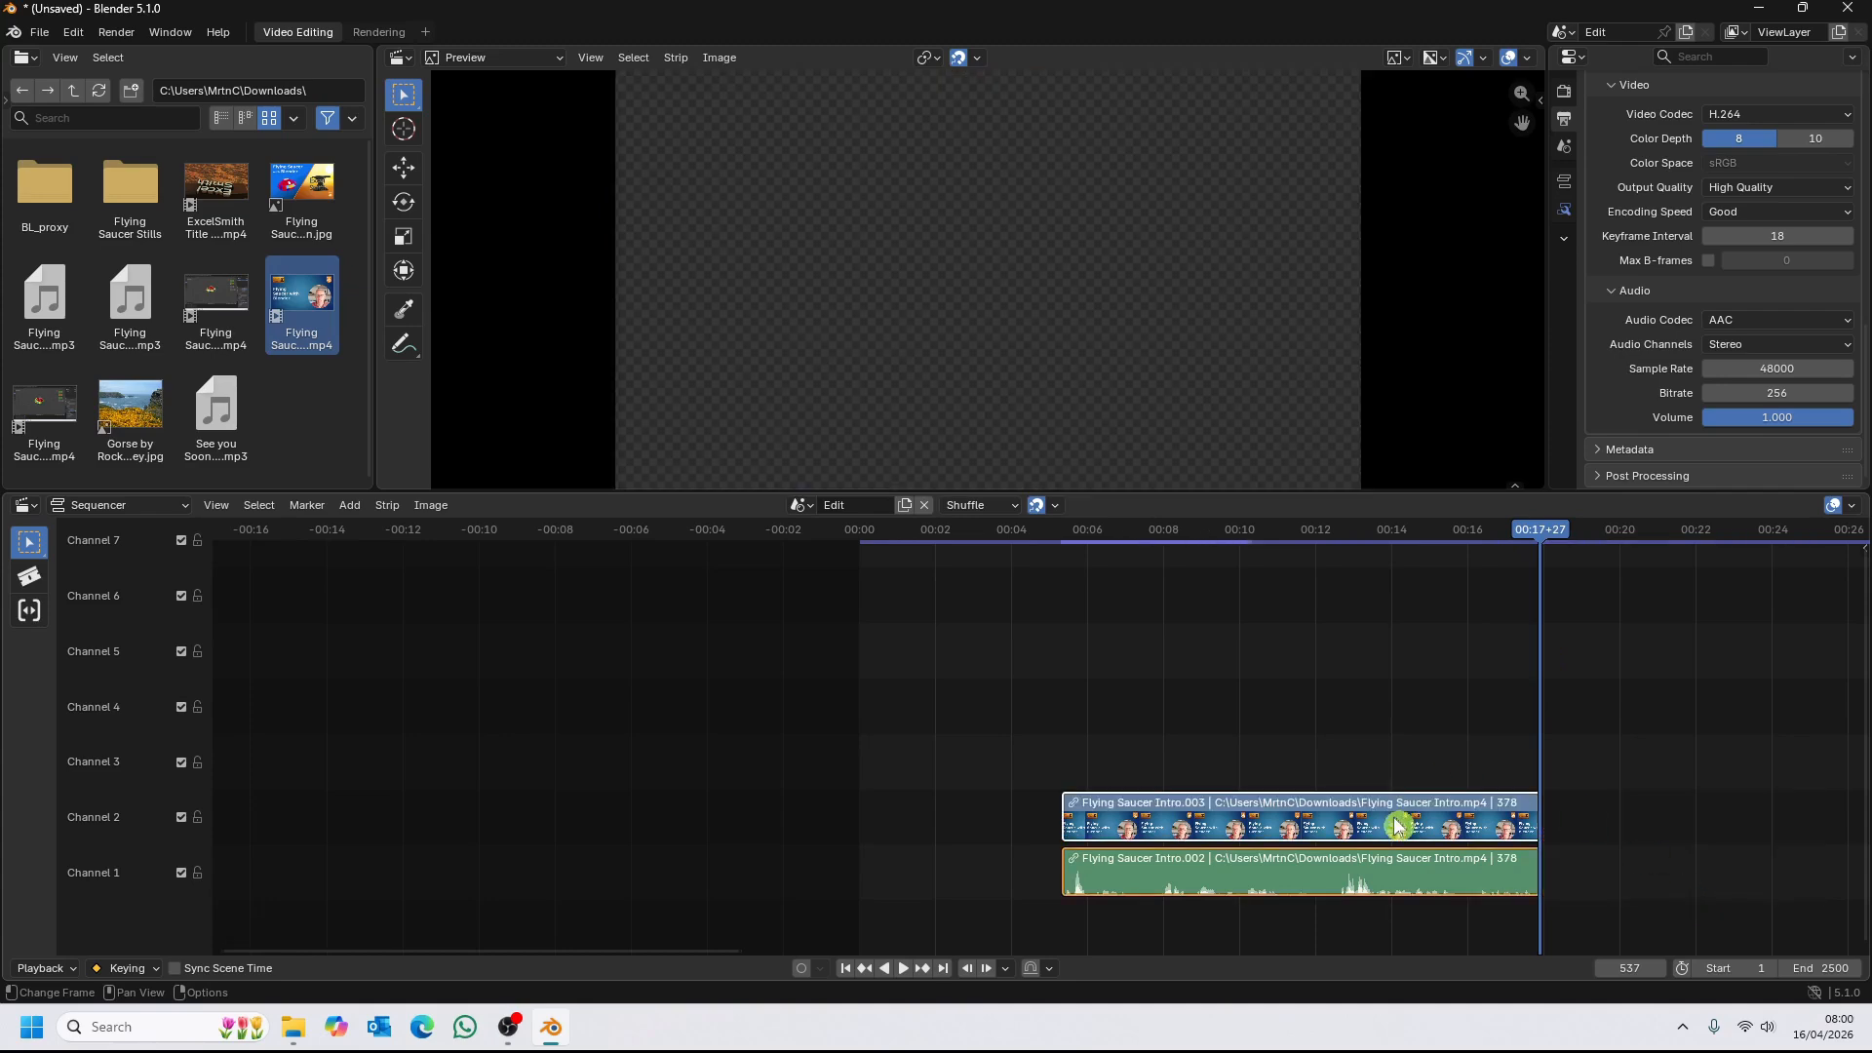
pyautogui.hotkey('shift', 'Left')
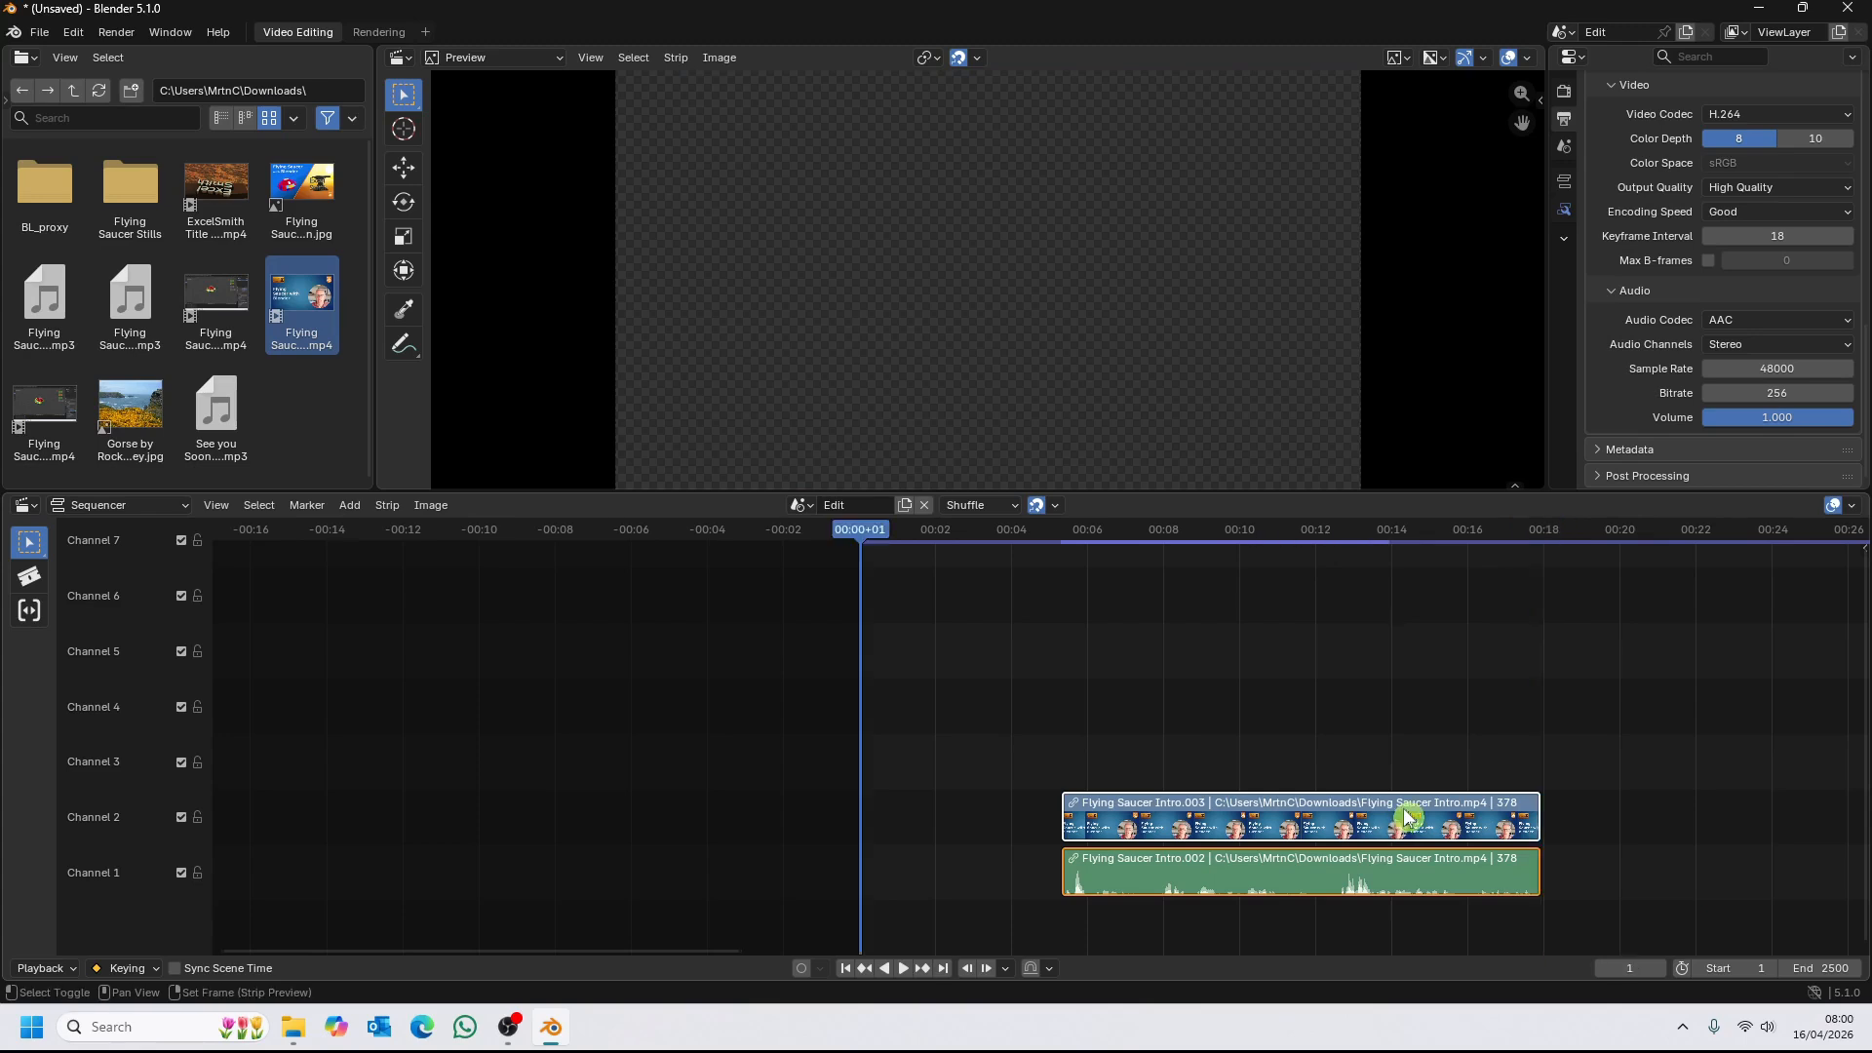
pyautogui.hotkey('shift', 's')
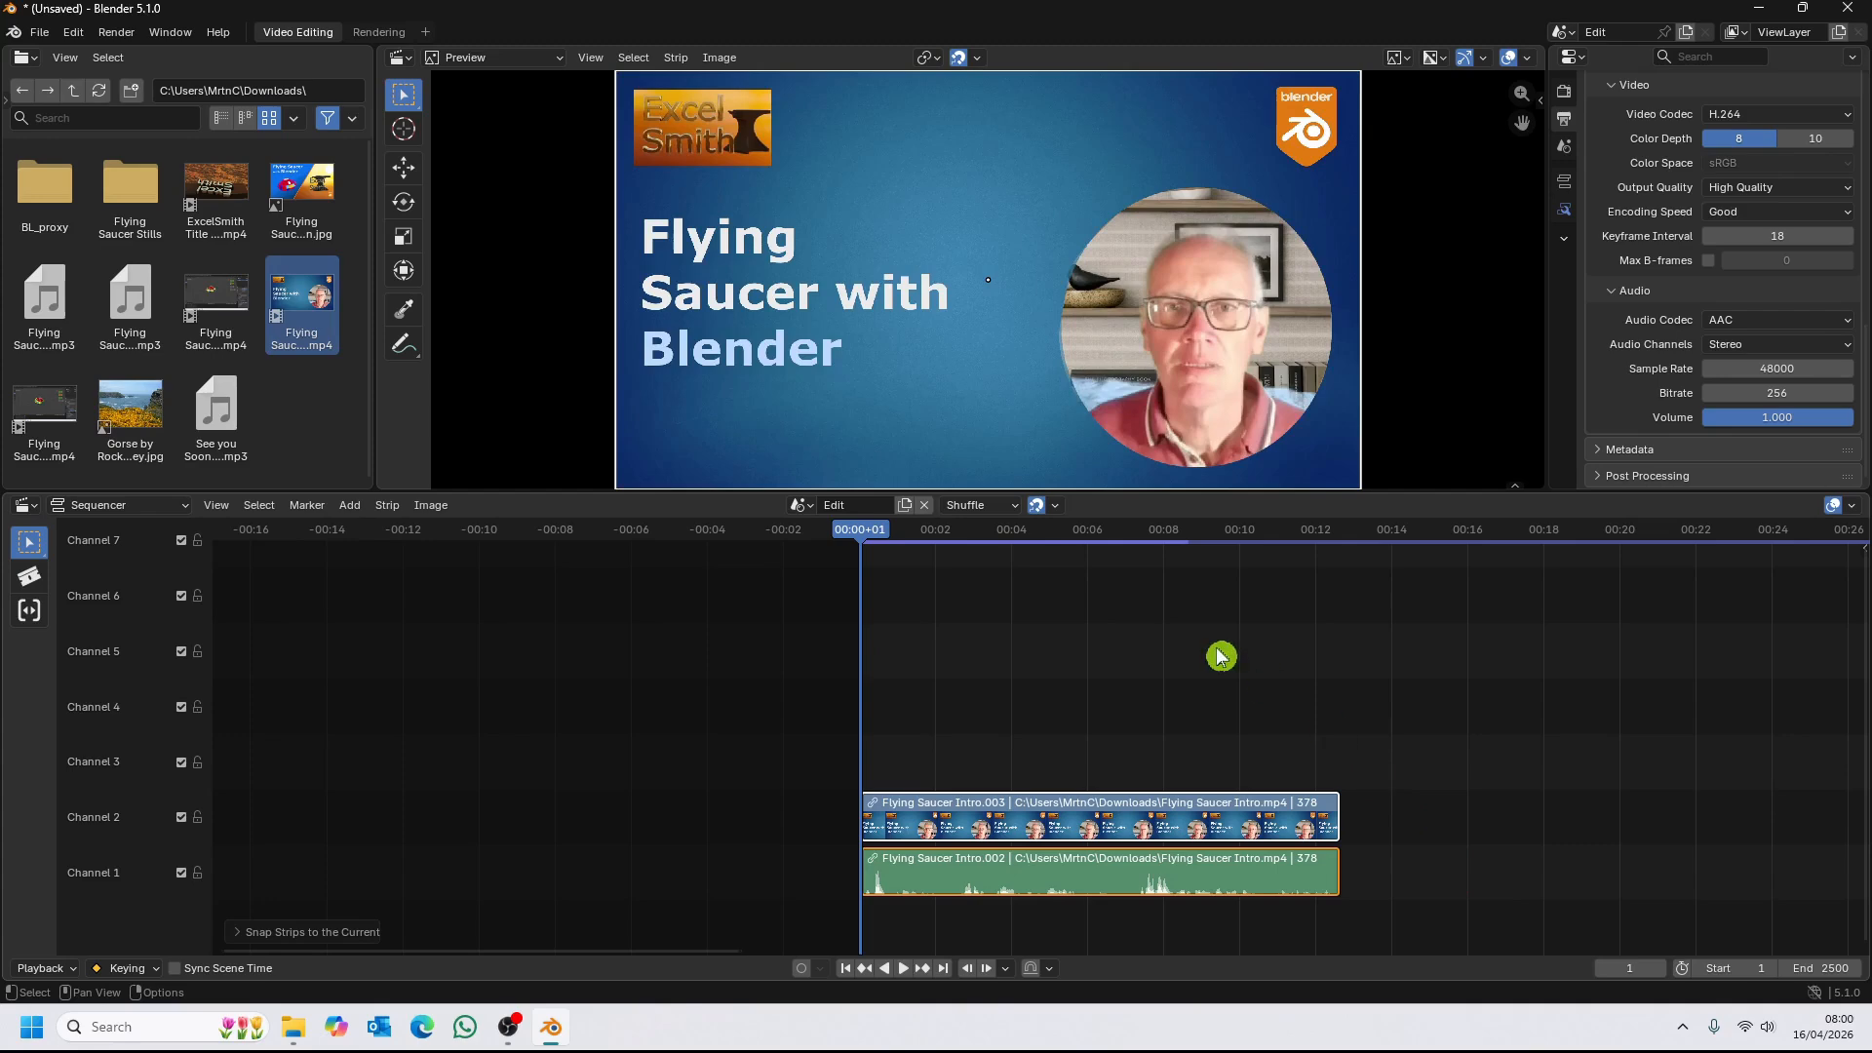
pyautogui.moveTo(865, 543); pyautogui.dragTo(1222, 611)
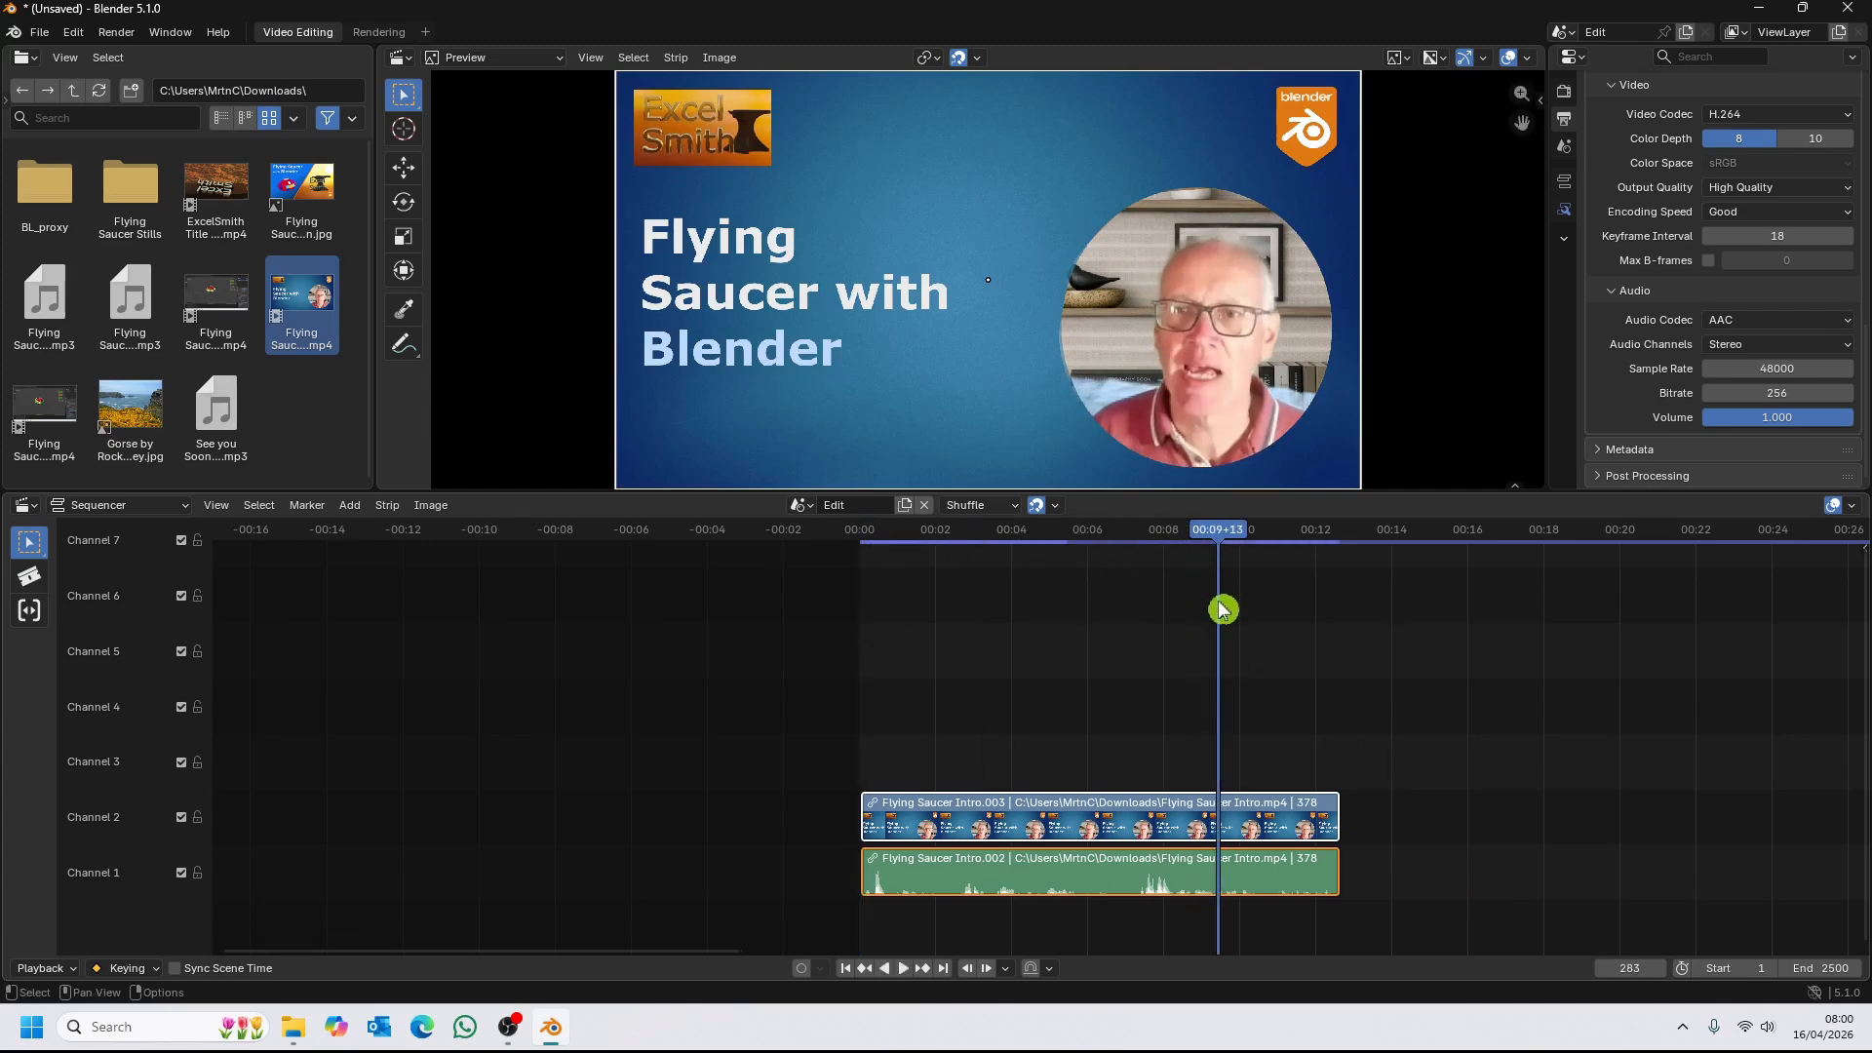
# Add ExcelSmith Title Sequence.mp4 from the Downloads folder on channels 1 and 2, and snap it to the intro's end at frame 379.
pyautogui.press('pageup')
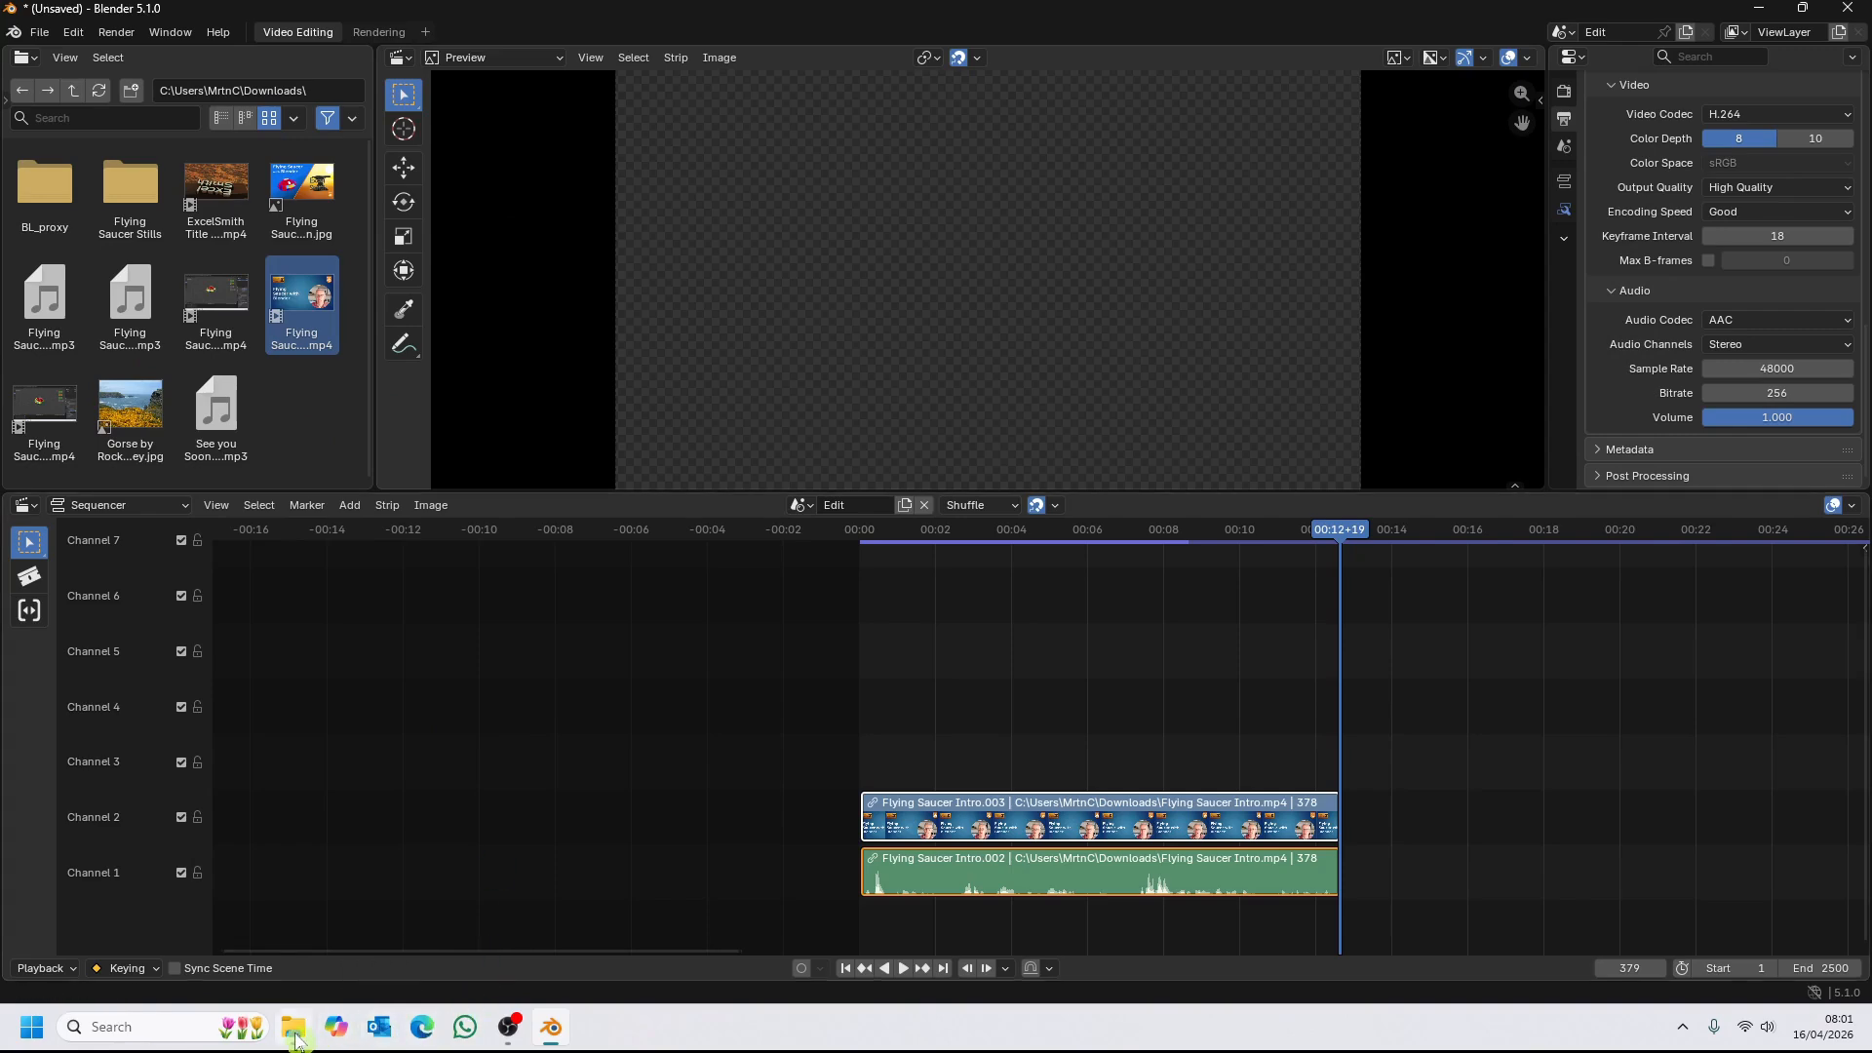
pyautogui.click(293, 921)
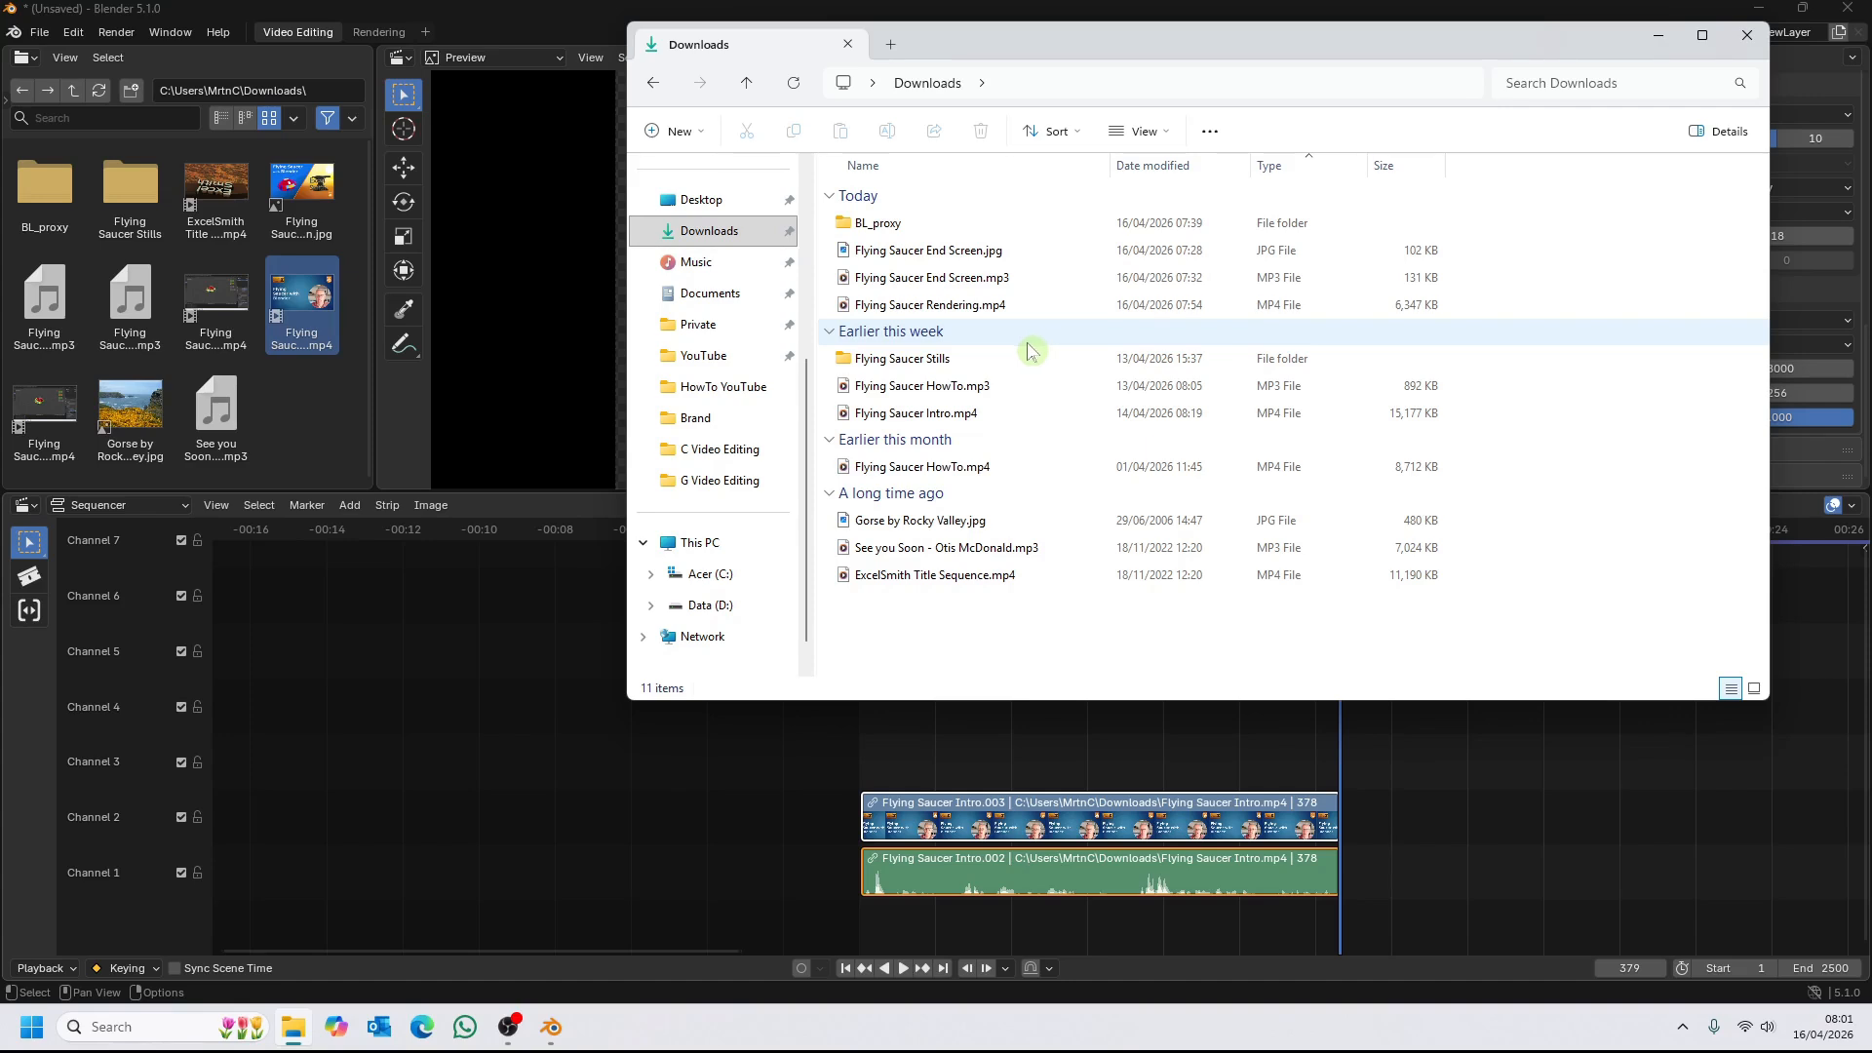
pyautogui.moveTo(988, 583); pyautogui.dragTo(1466, 844)
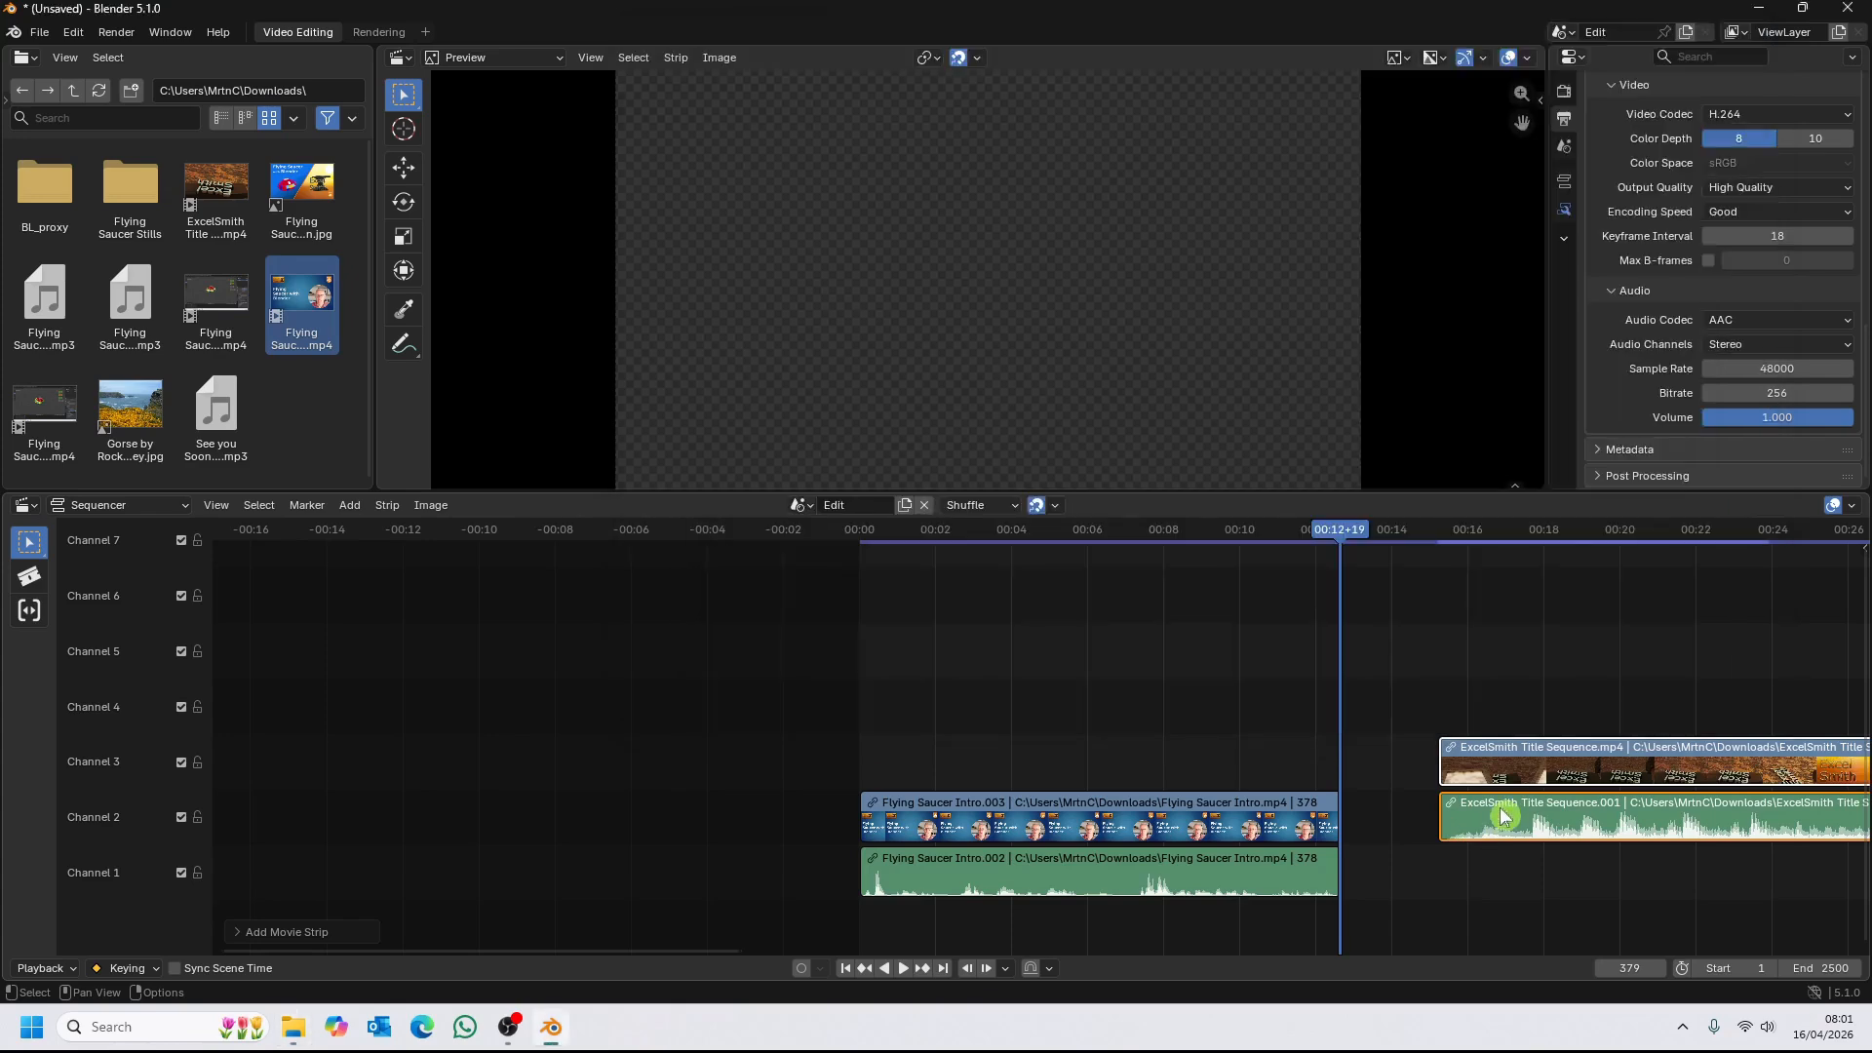
pyautogui.click(1517, 871)
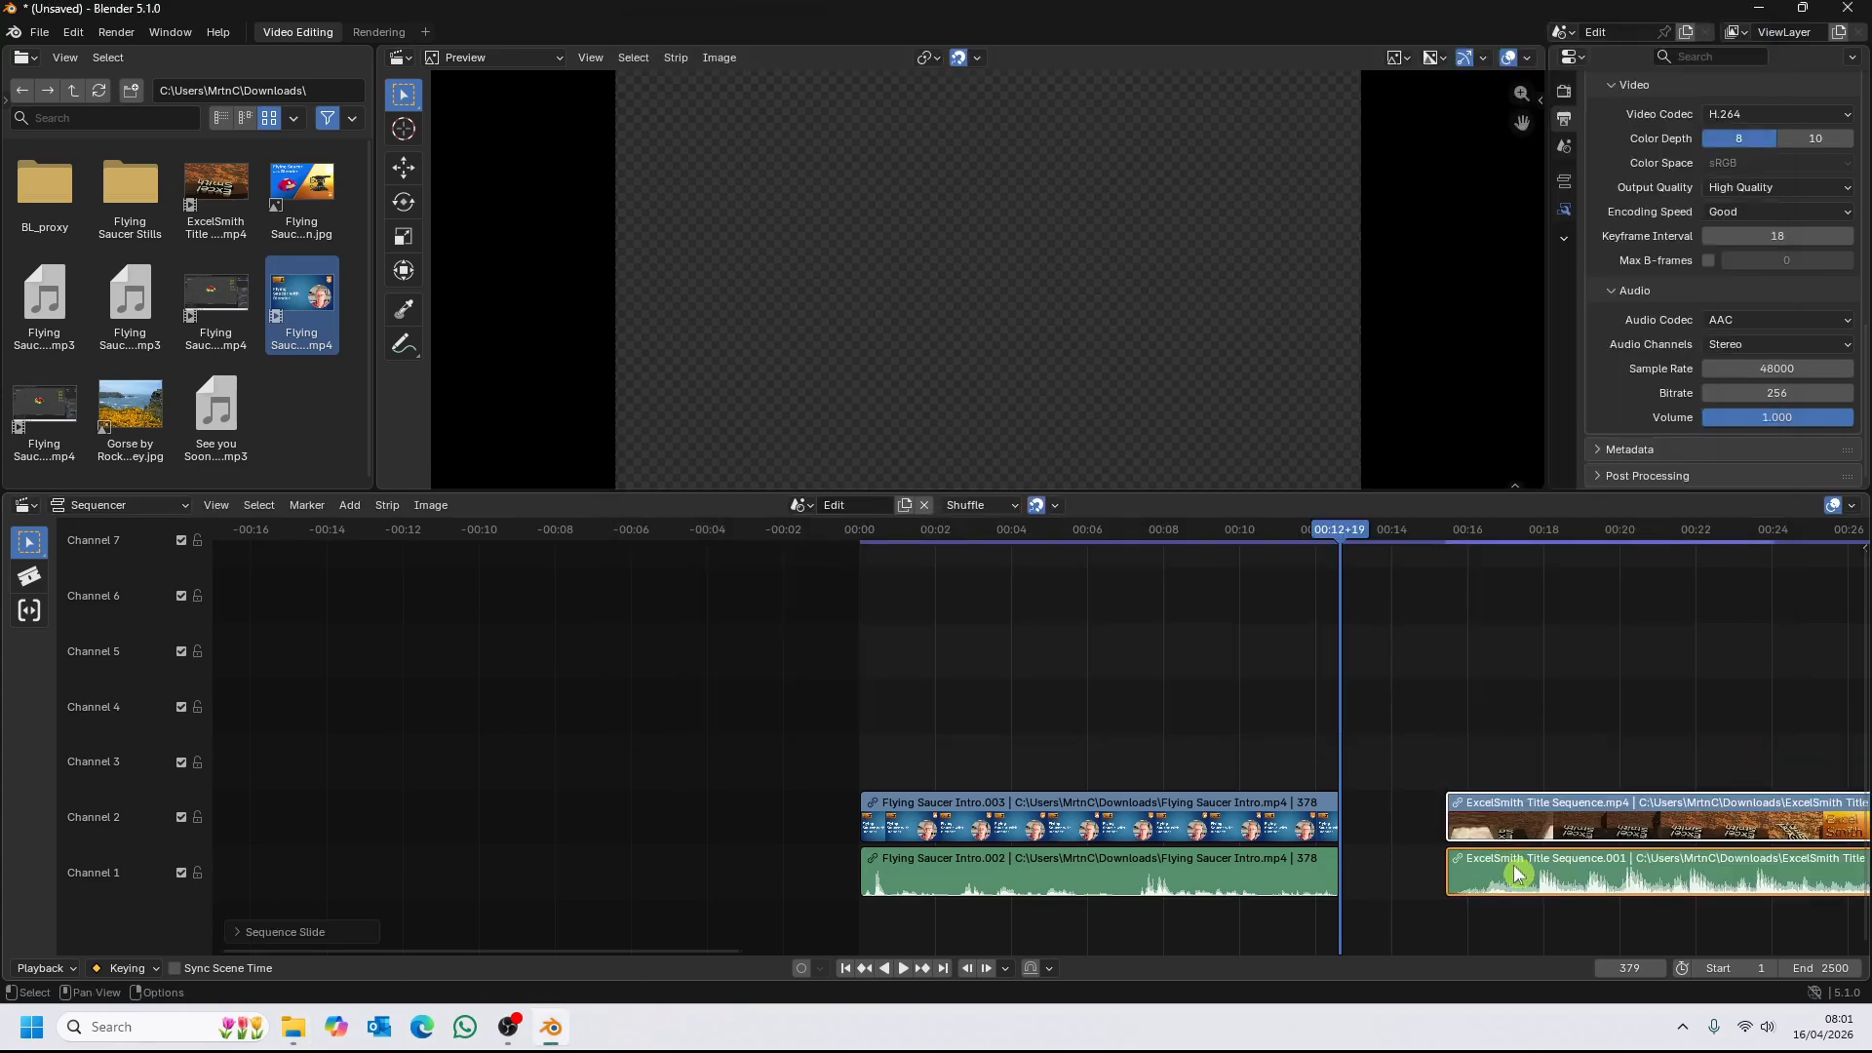
pyautogui.hotkey('shift', 's')
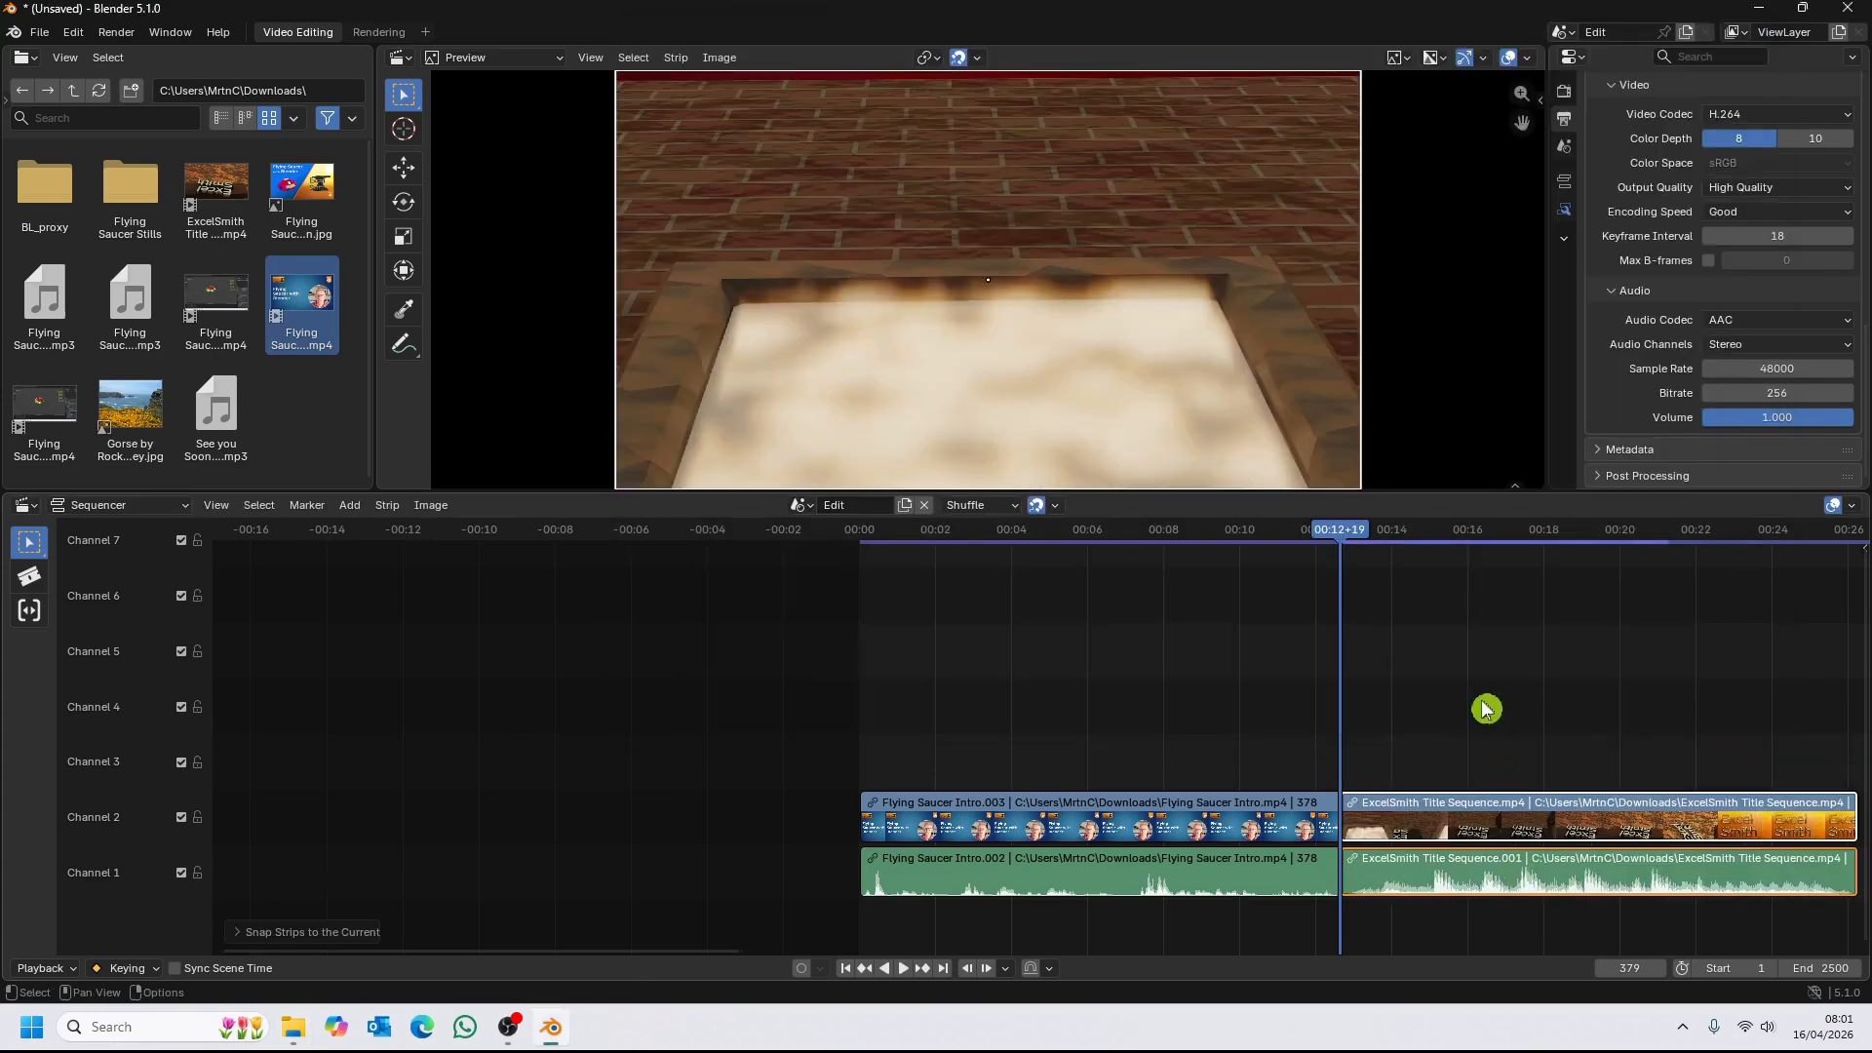
# Move the playhead to frame 820 and add Flying Saucer HowTo.mp4 from Downloads to channels 3 and 4, beyond the title sequence.
pyautogui.scroll(-3, 1487, 709)
pyautogui.moveTo(1280, 556); pyautogui.dragTo(1621, 538)
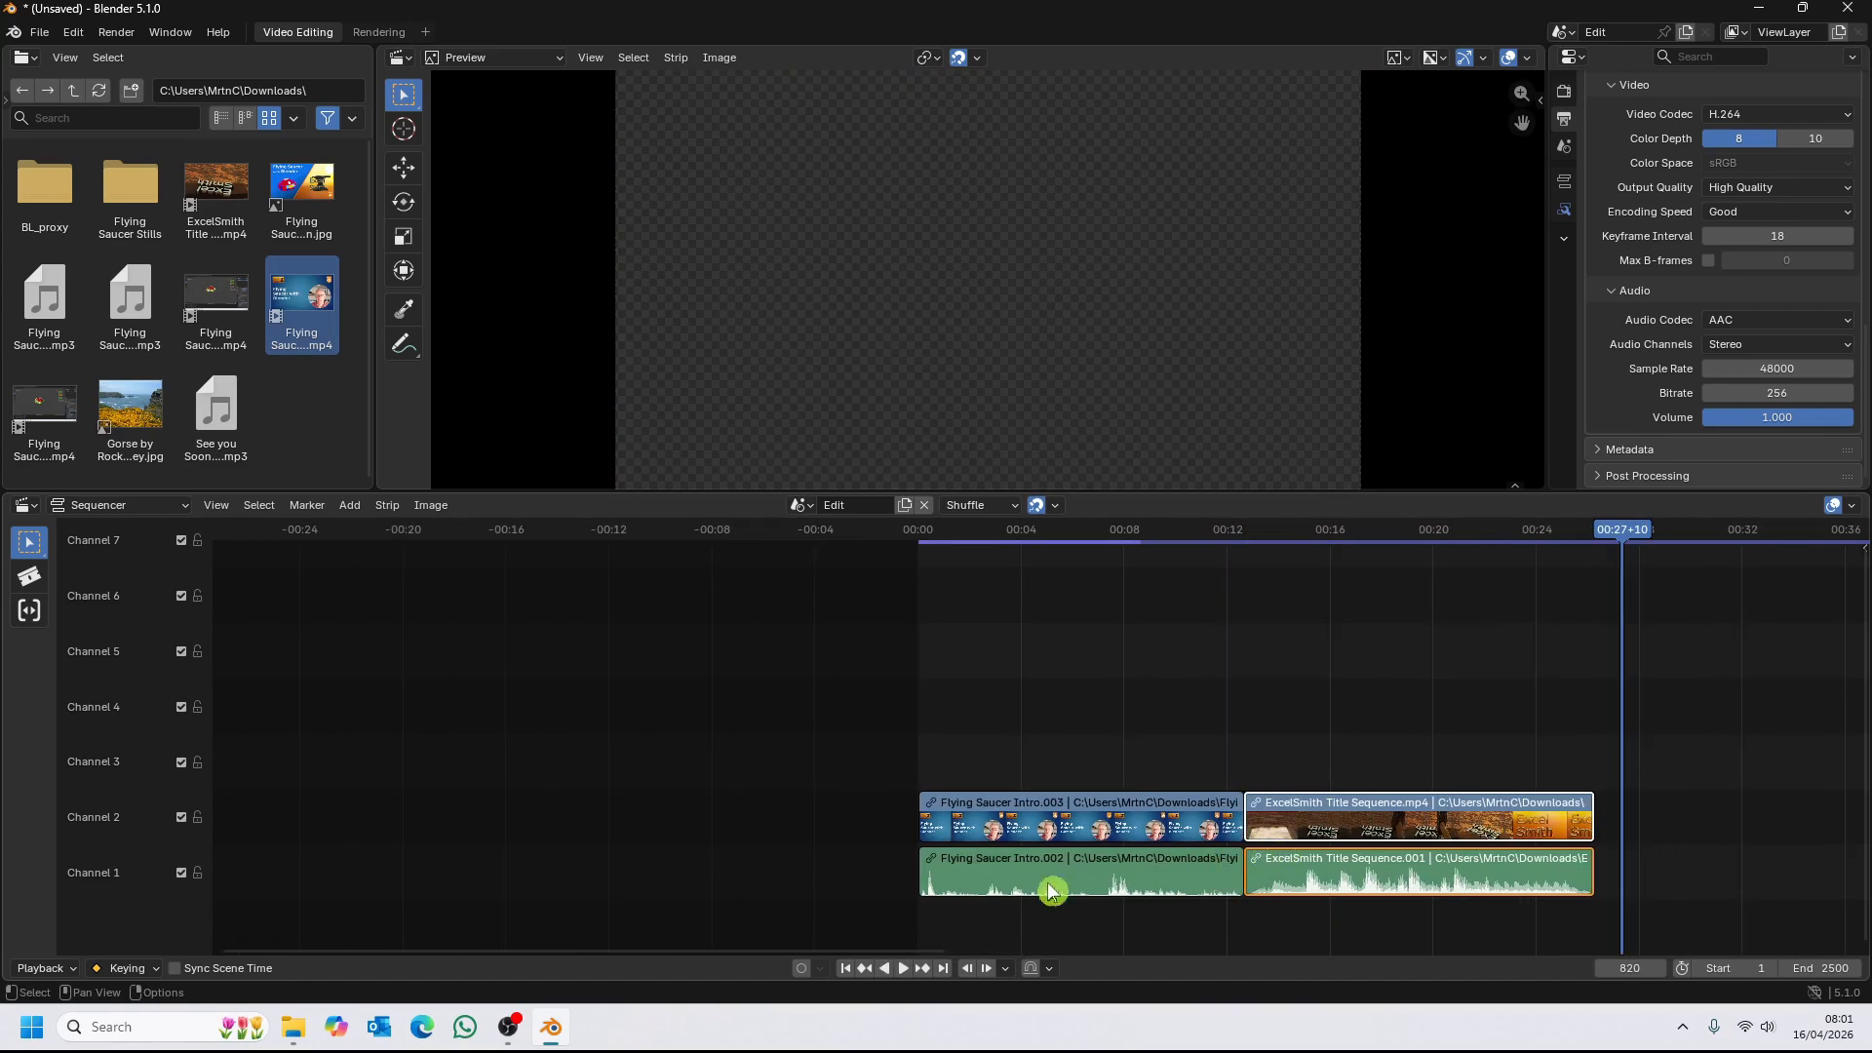
pyautogui.click(294, 1027)
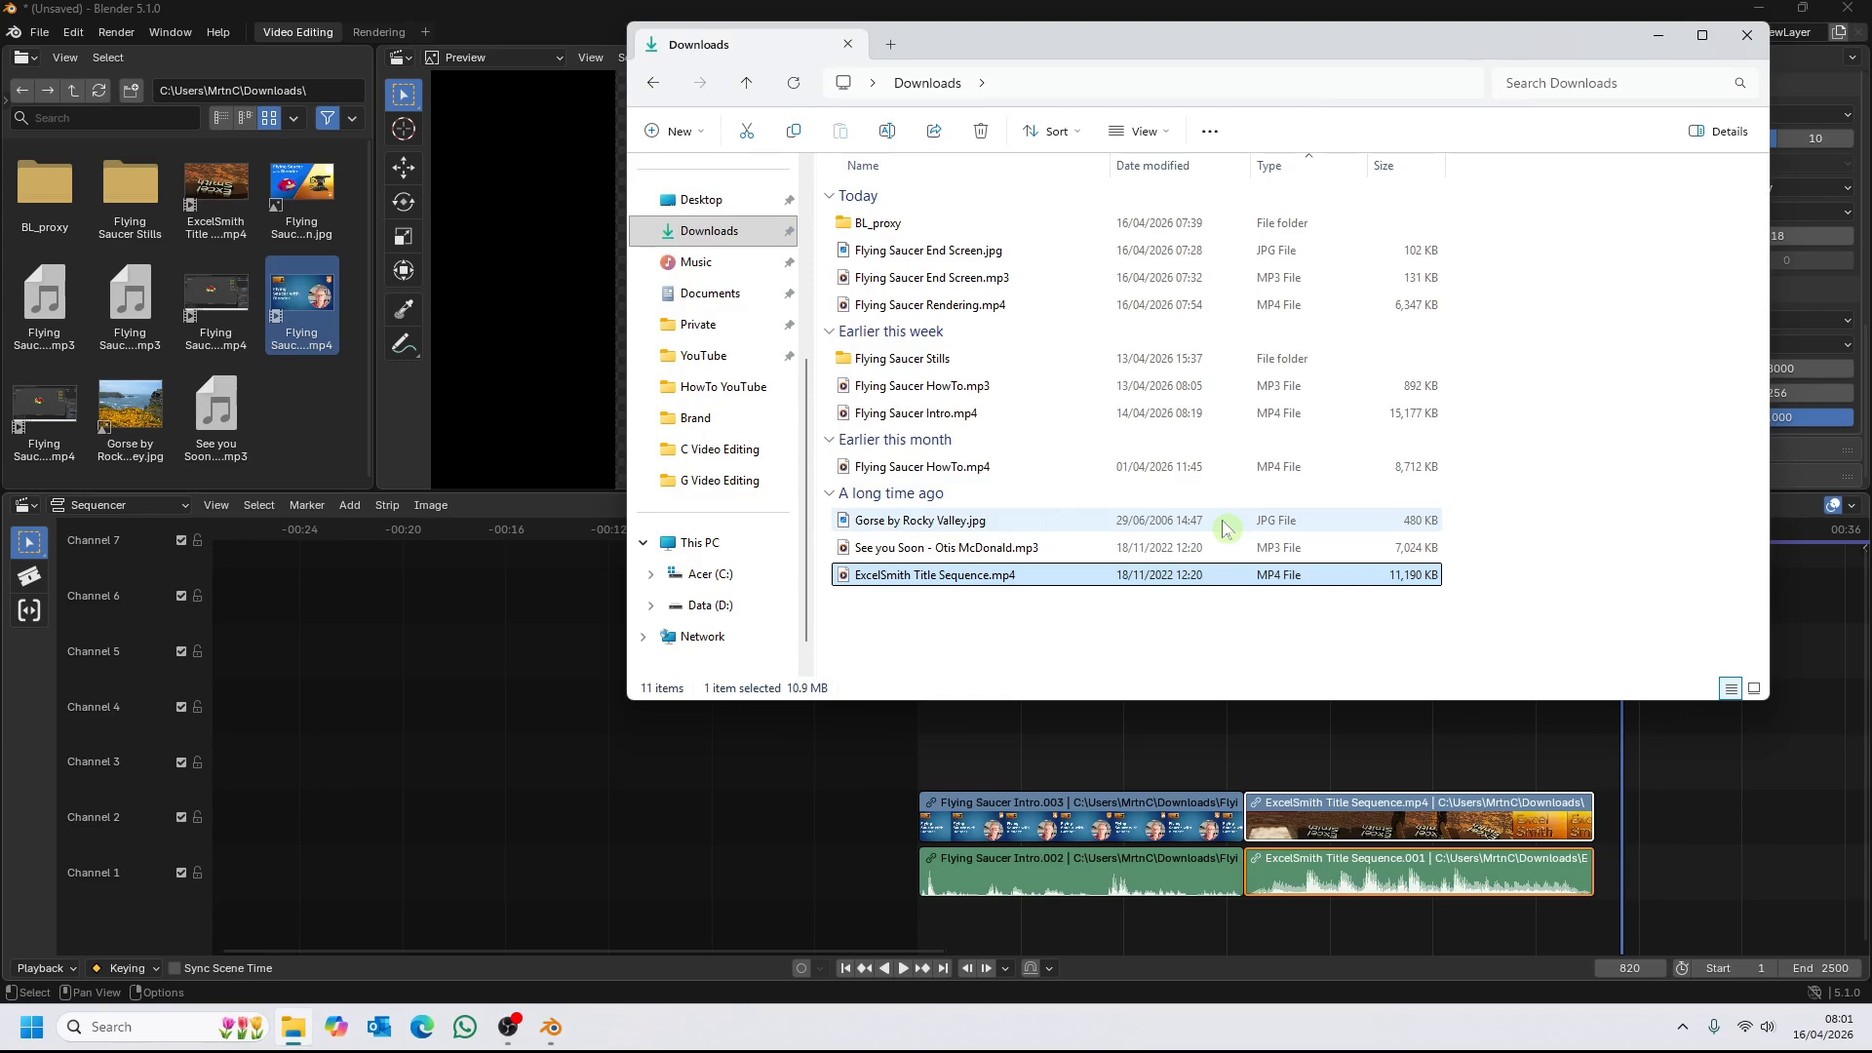
pyautogui.click(954, 468)
pyautogui.moveTo(954, 470); pyautogui.dragTo(1710, 788)
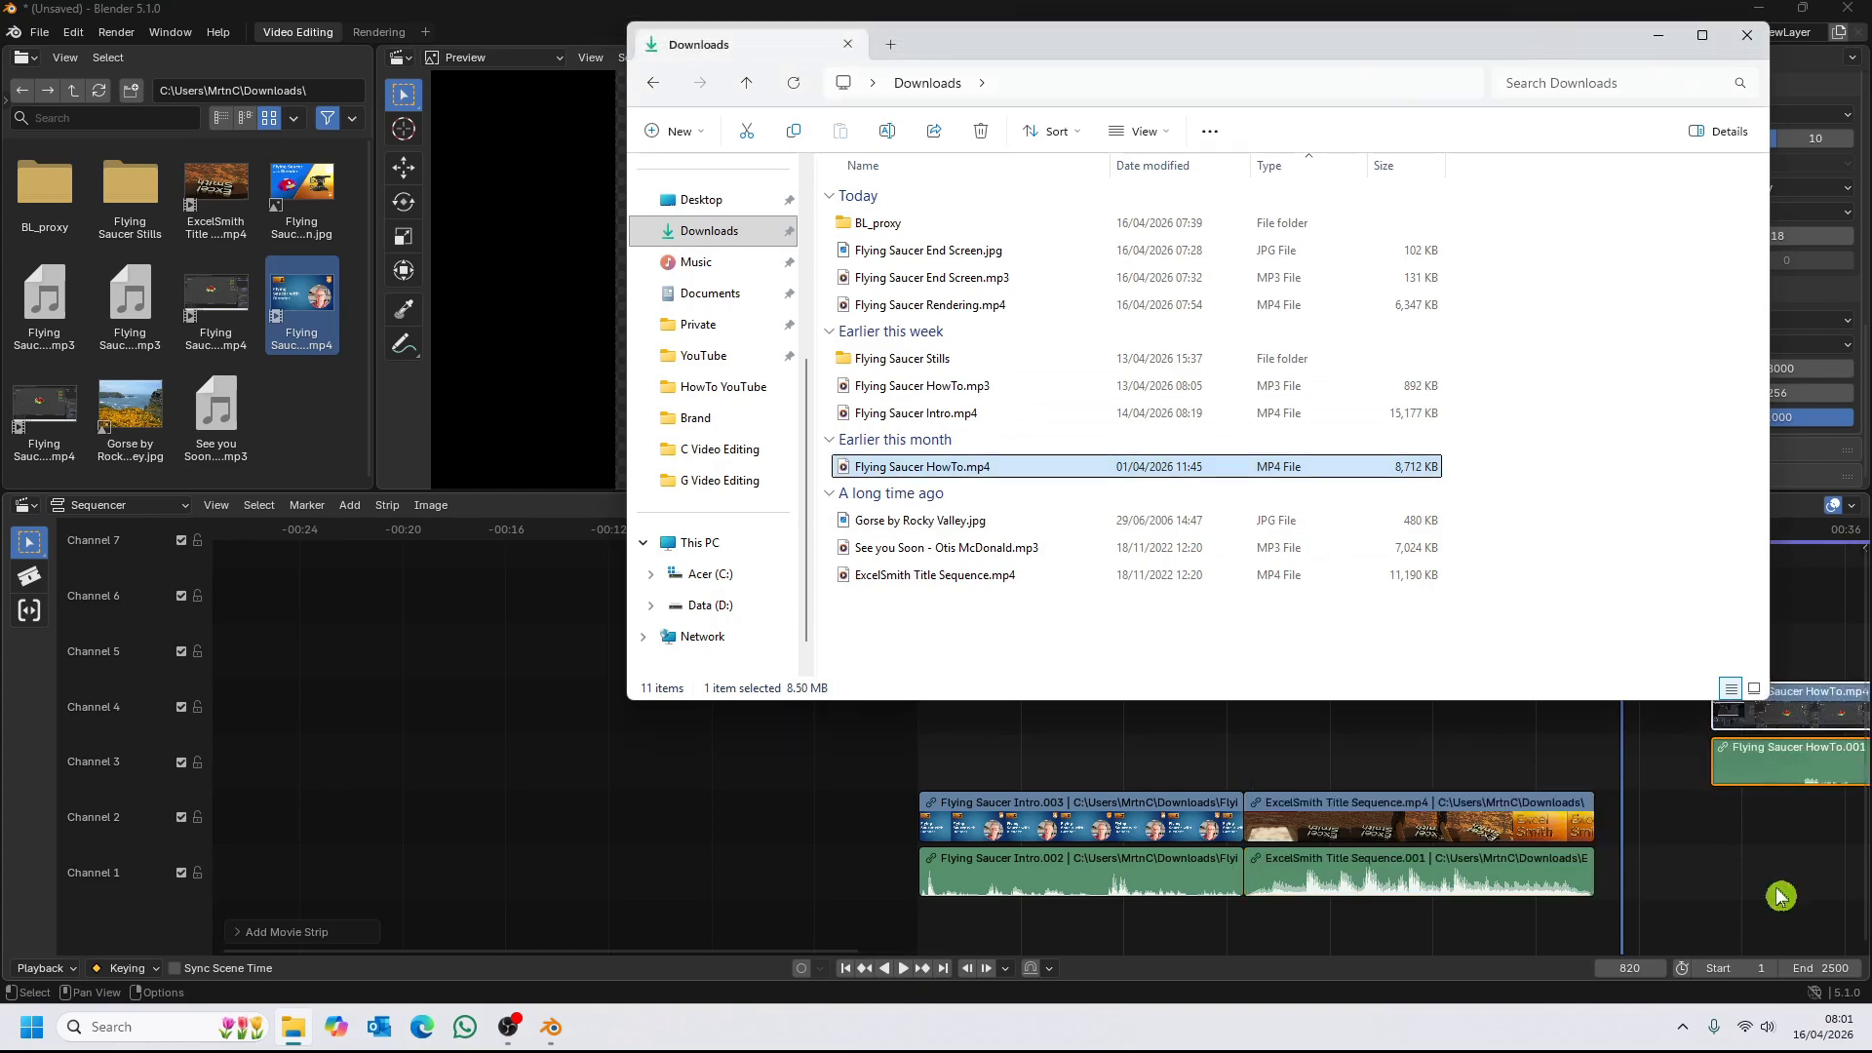
pyautogui.click(1714, 875)
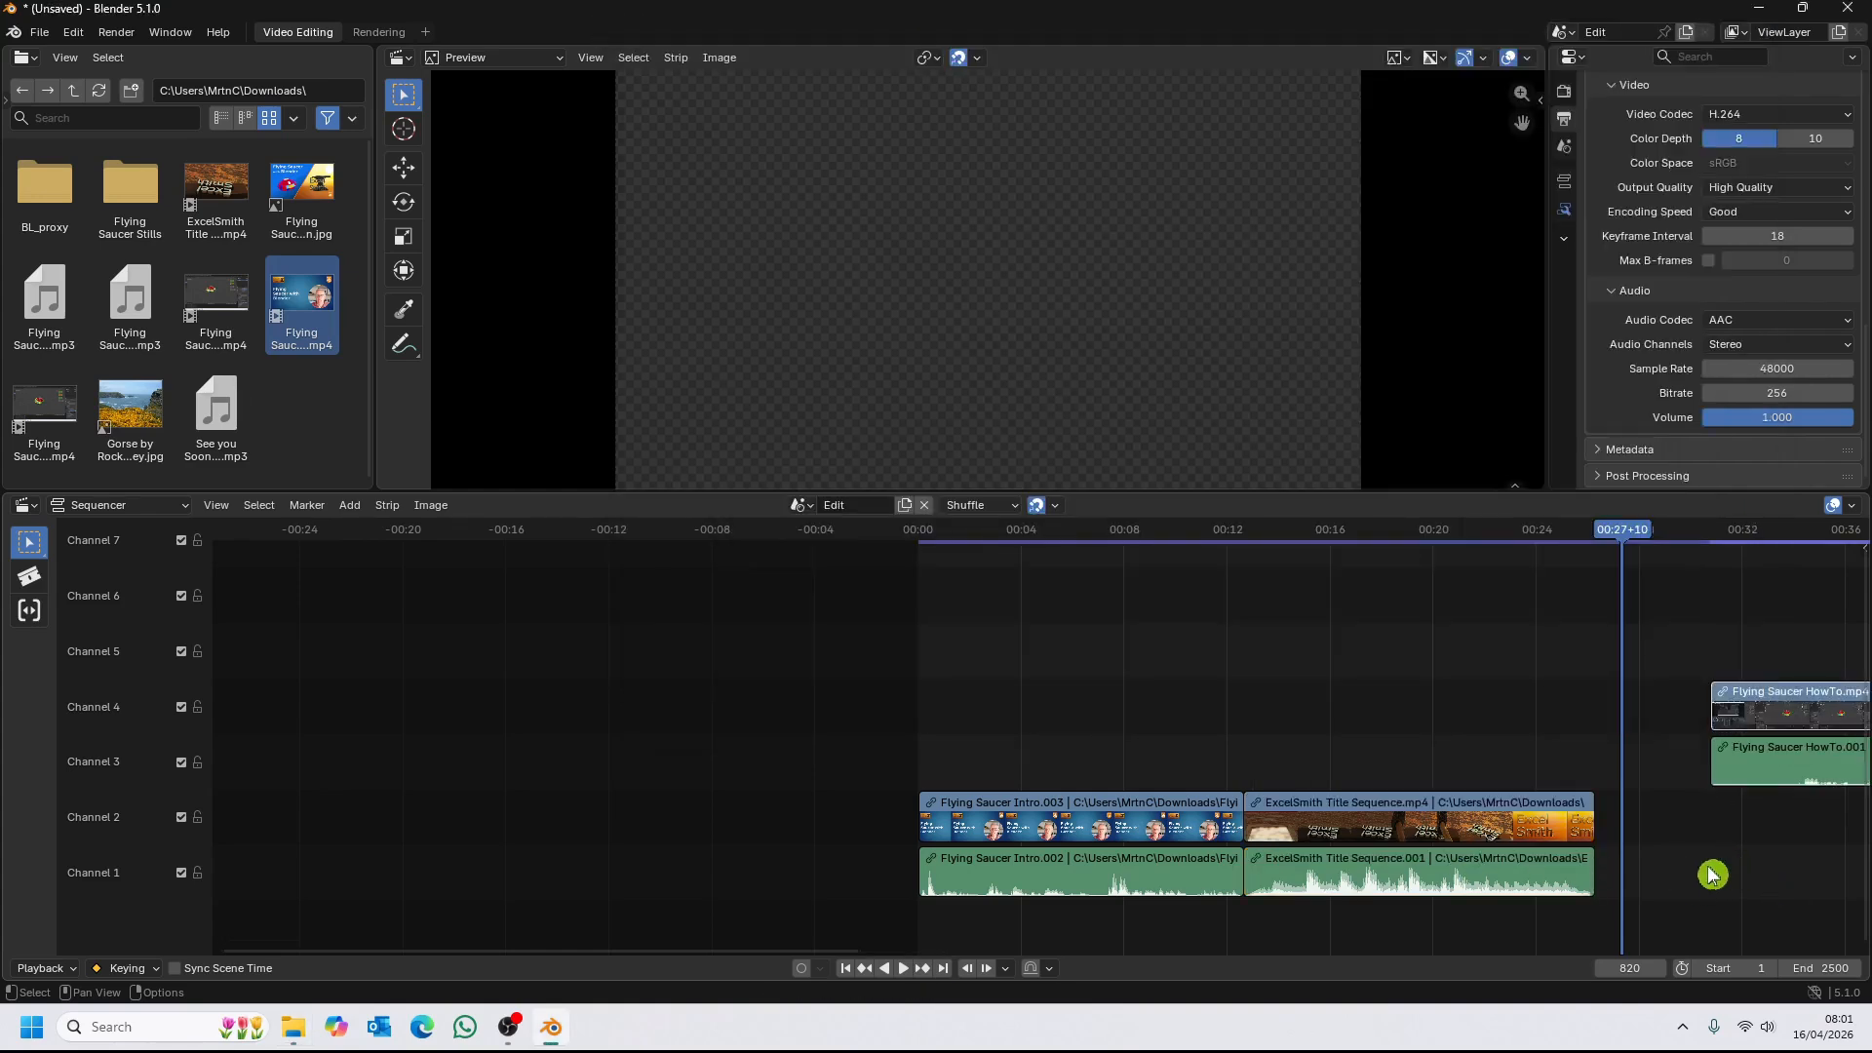
# Frame all strips and play the HowTo clip from frame 1013 (00:33+23) to frame 1129 (00:37+19).
pyautogui.press('a')
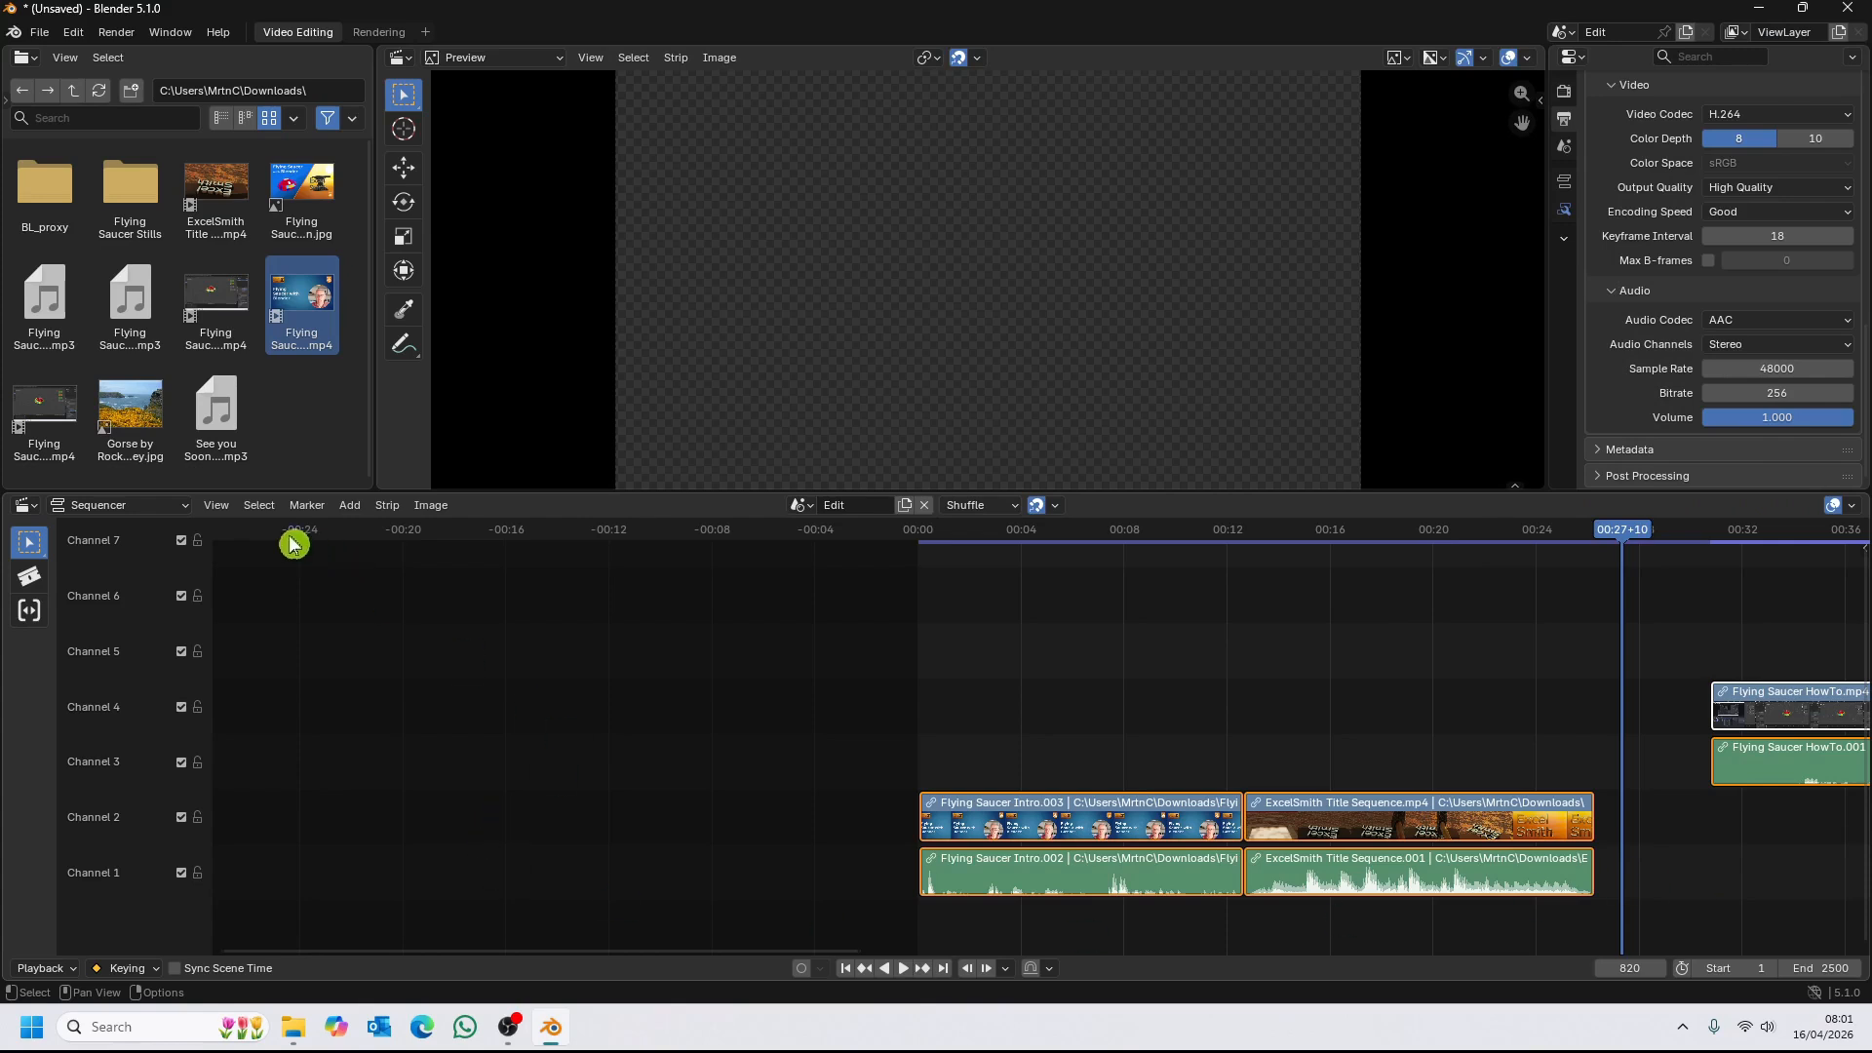
pyautogui.click(221, 505)
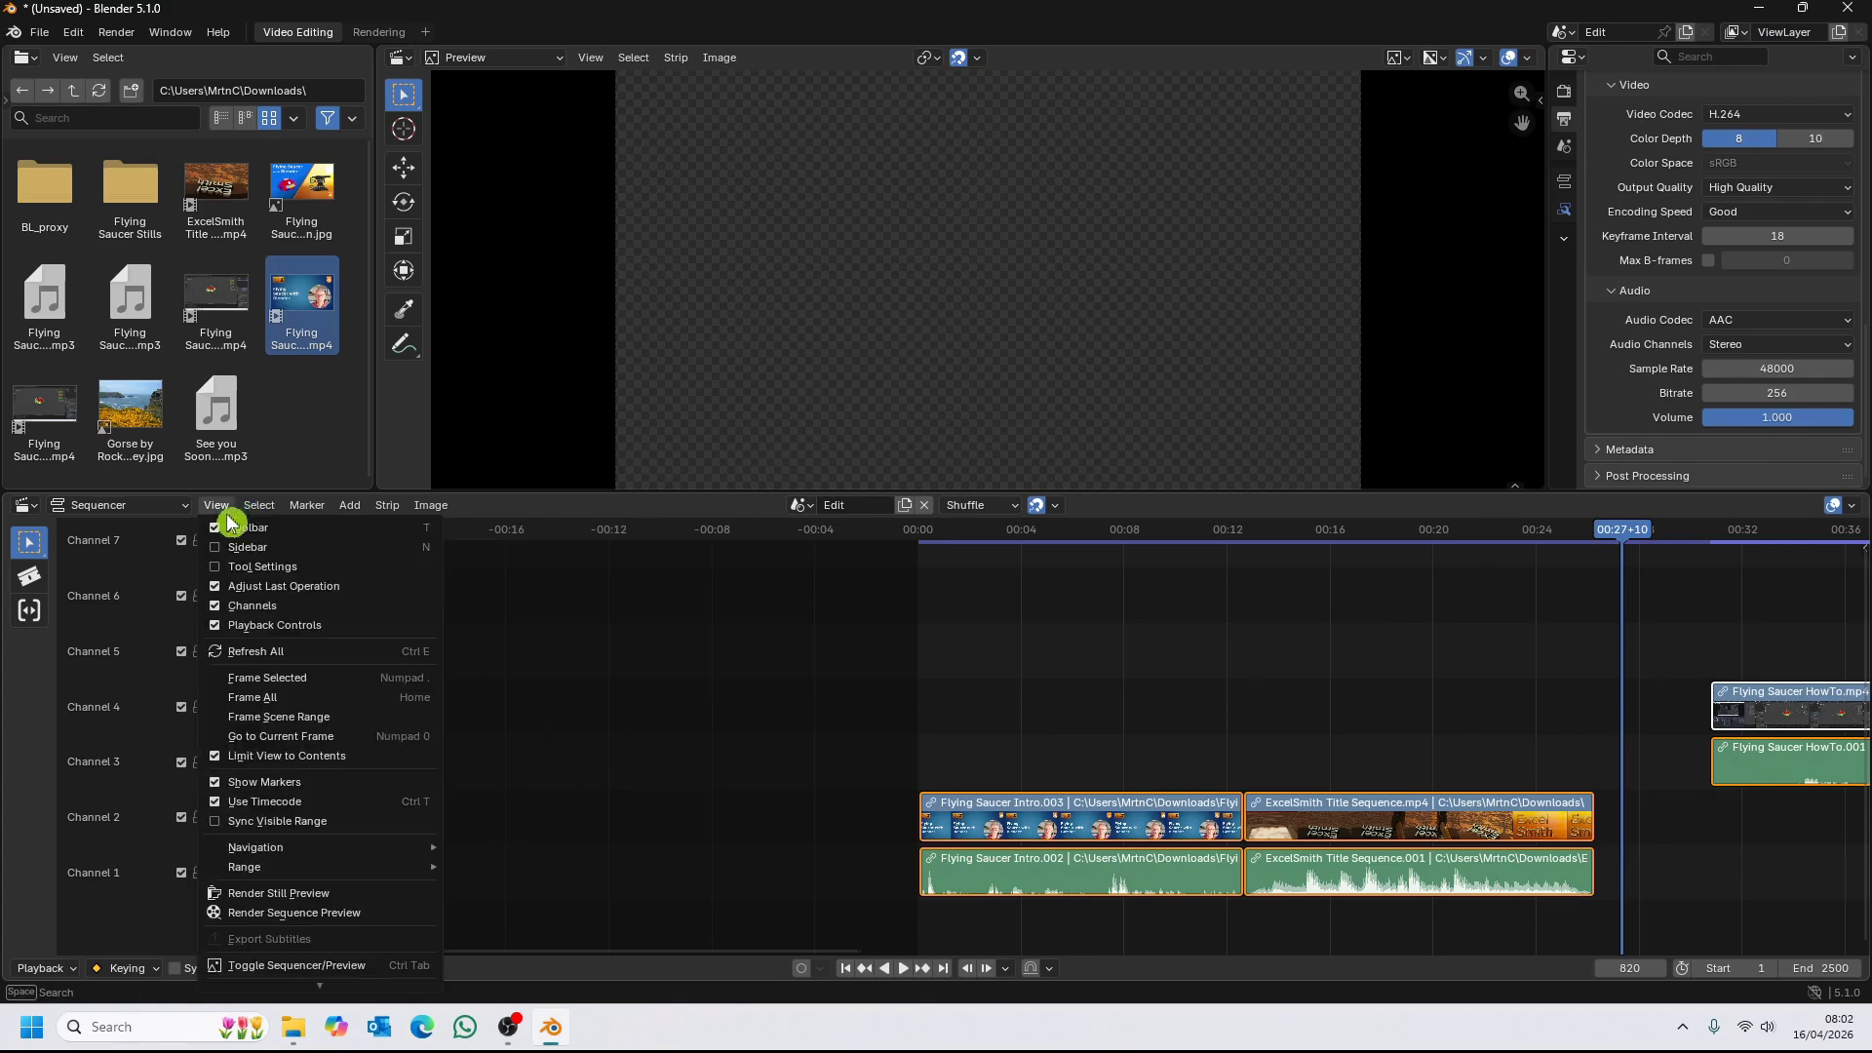
pyautogui.click(329, 698)
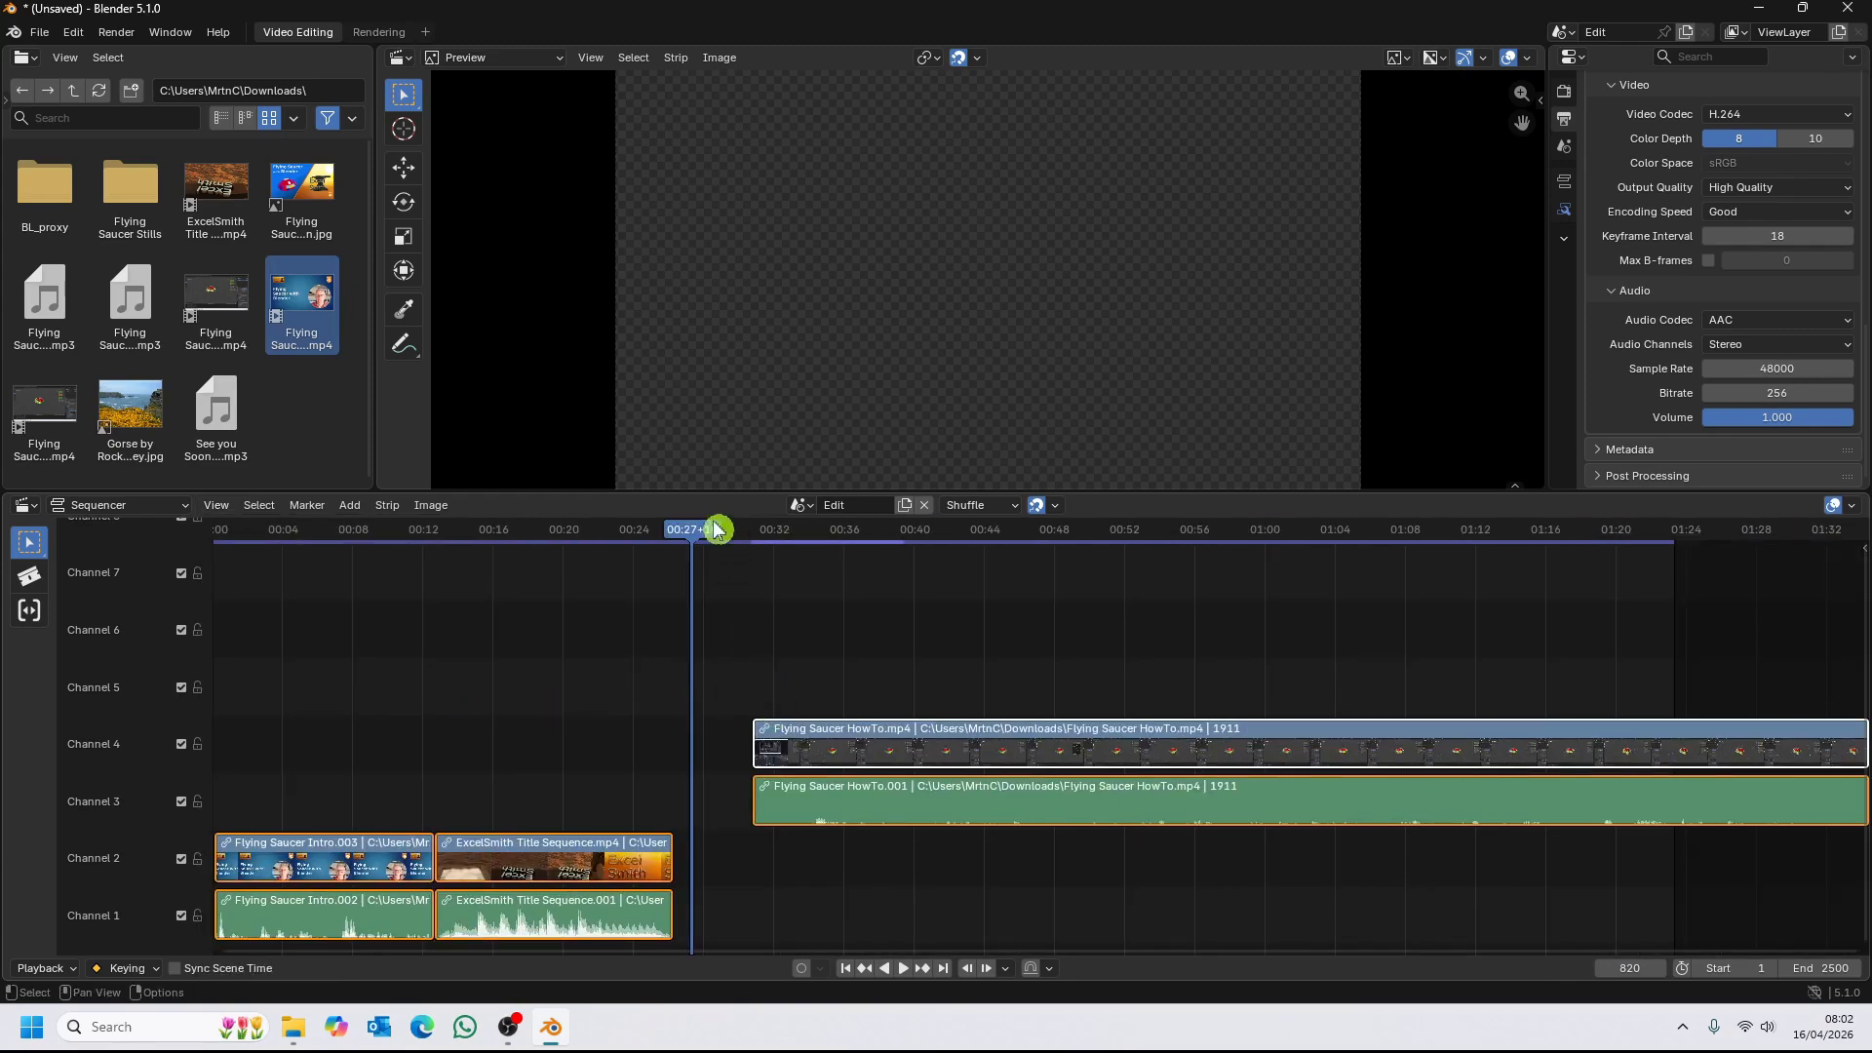
pyautogui.moveTo(709, 537); pyautogui.dragTo(719, 542)
pyautogui.moveTo(811, 559); pyautogui.dragTo(810, 566)
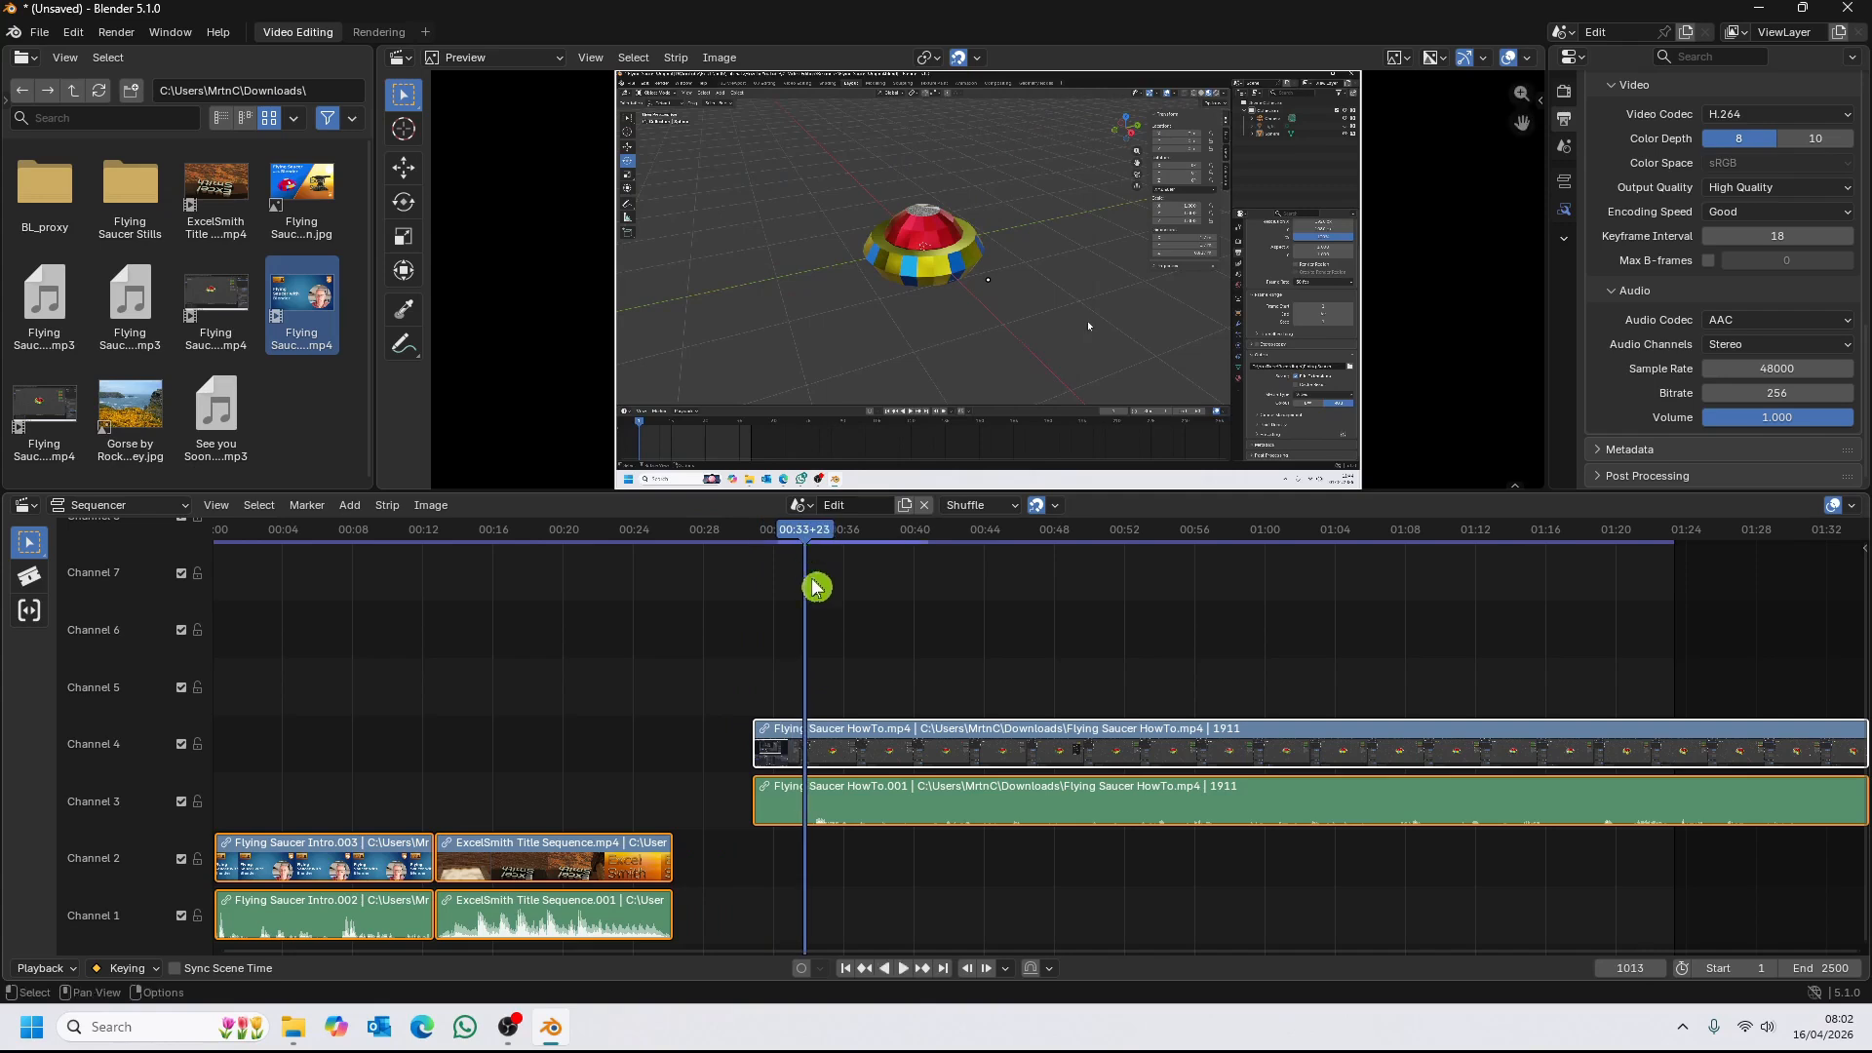
pyautogui.press('space')
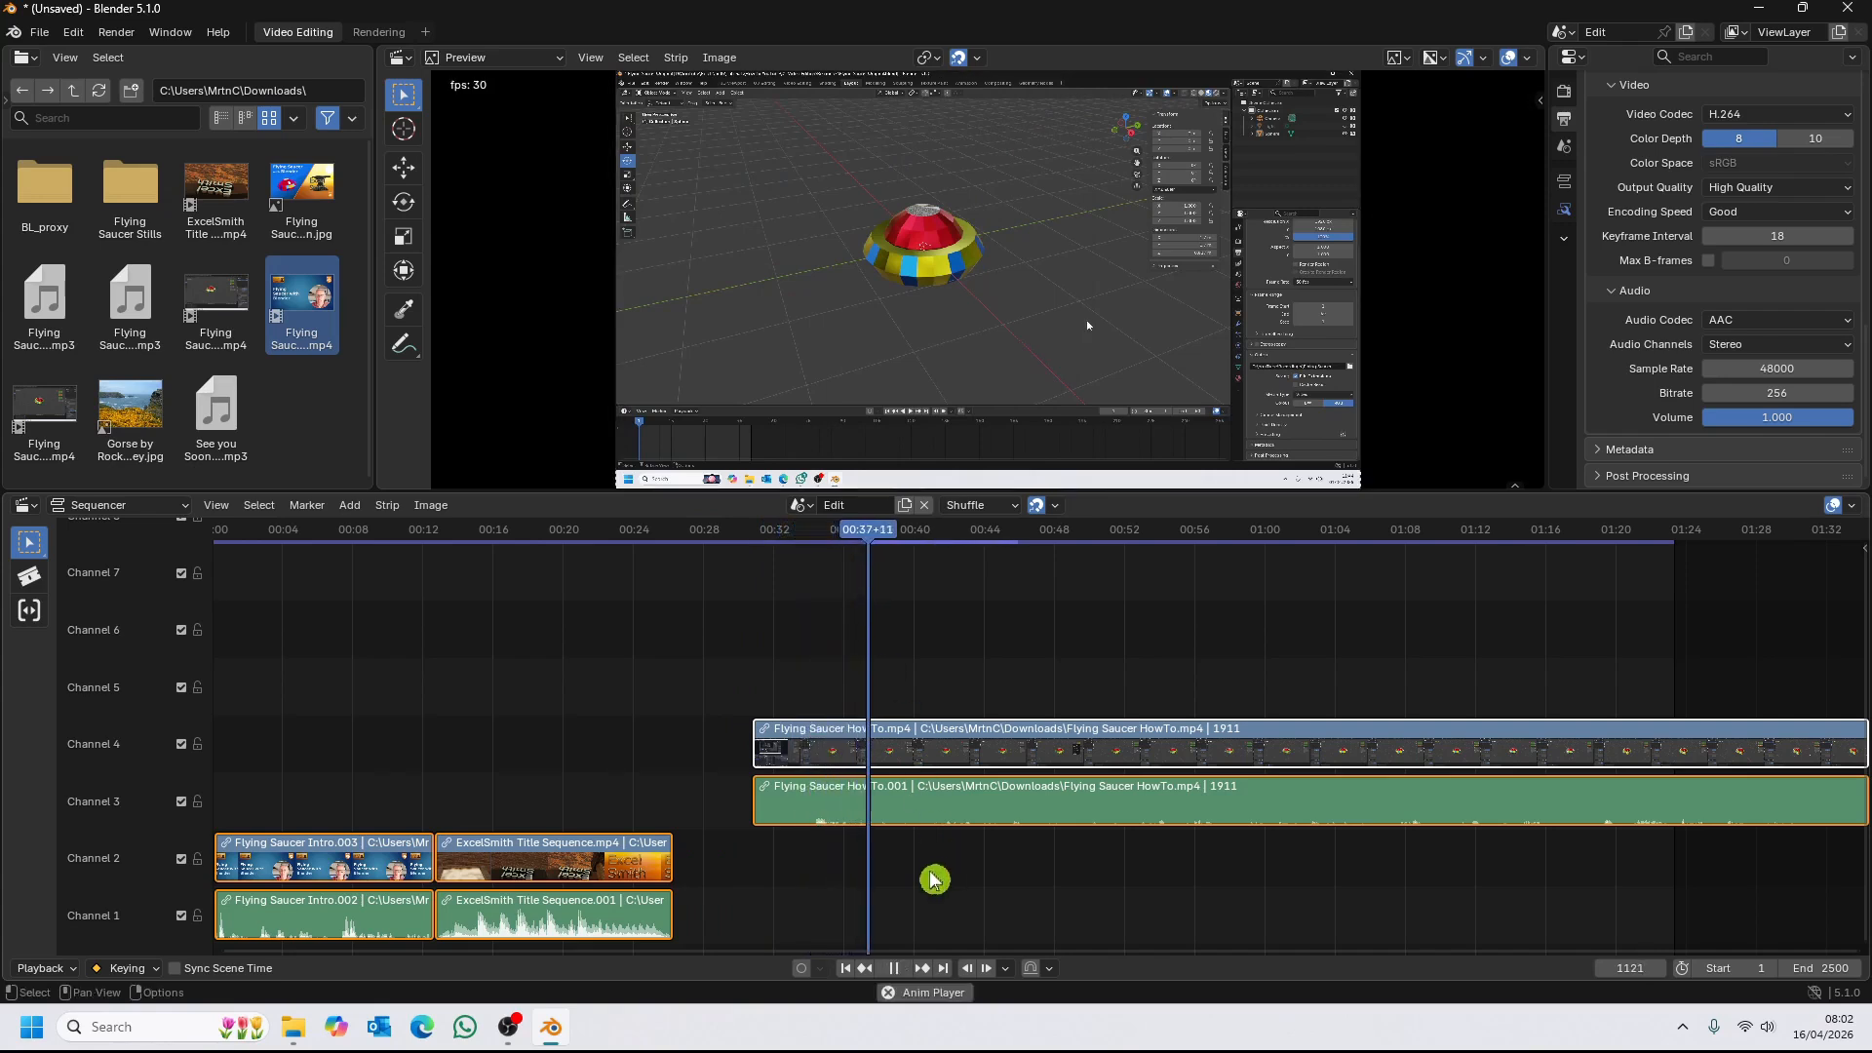
pyautogui.press('space')
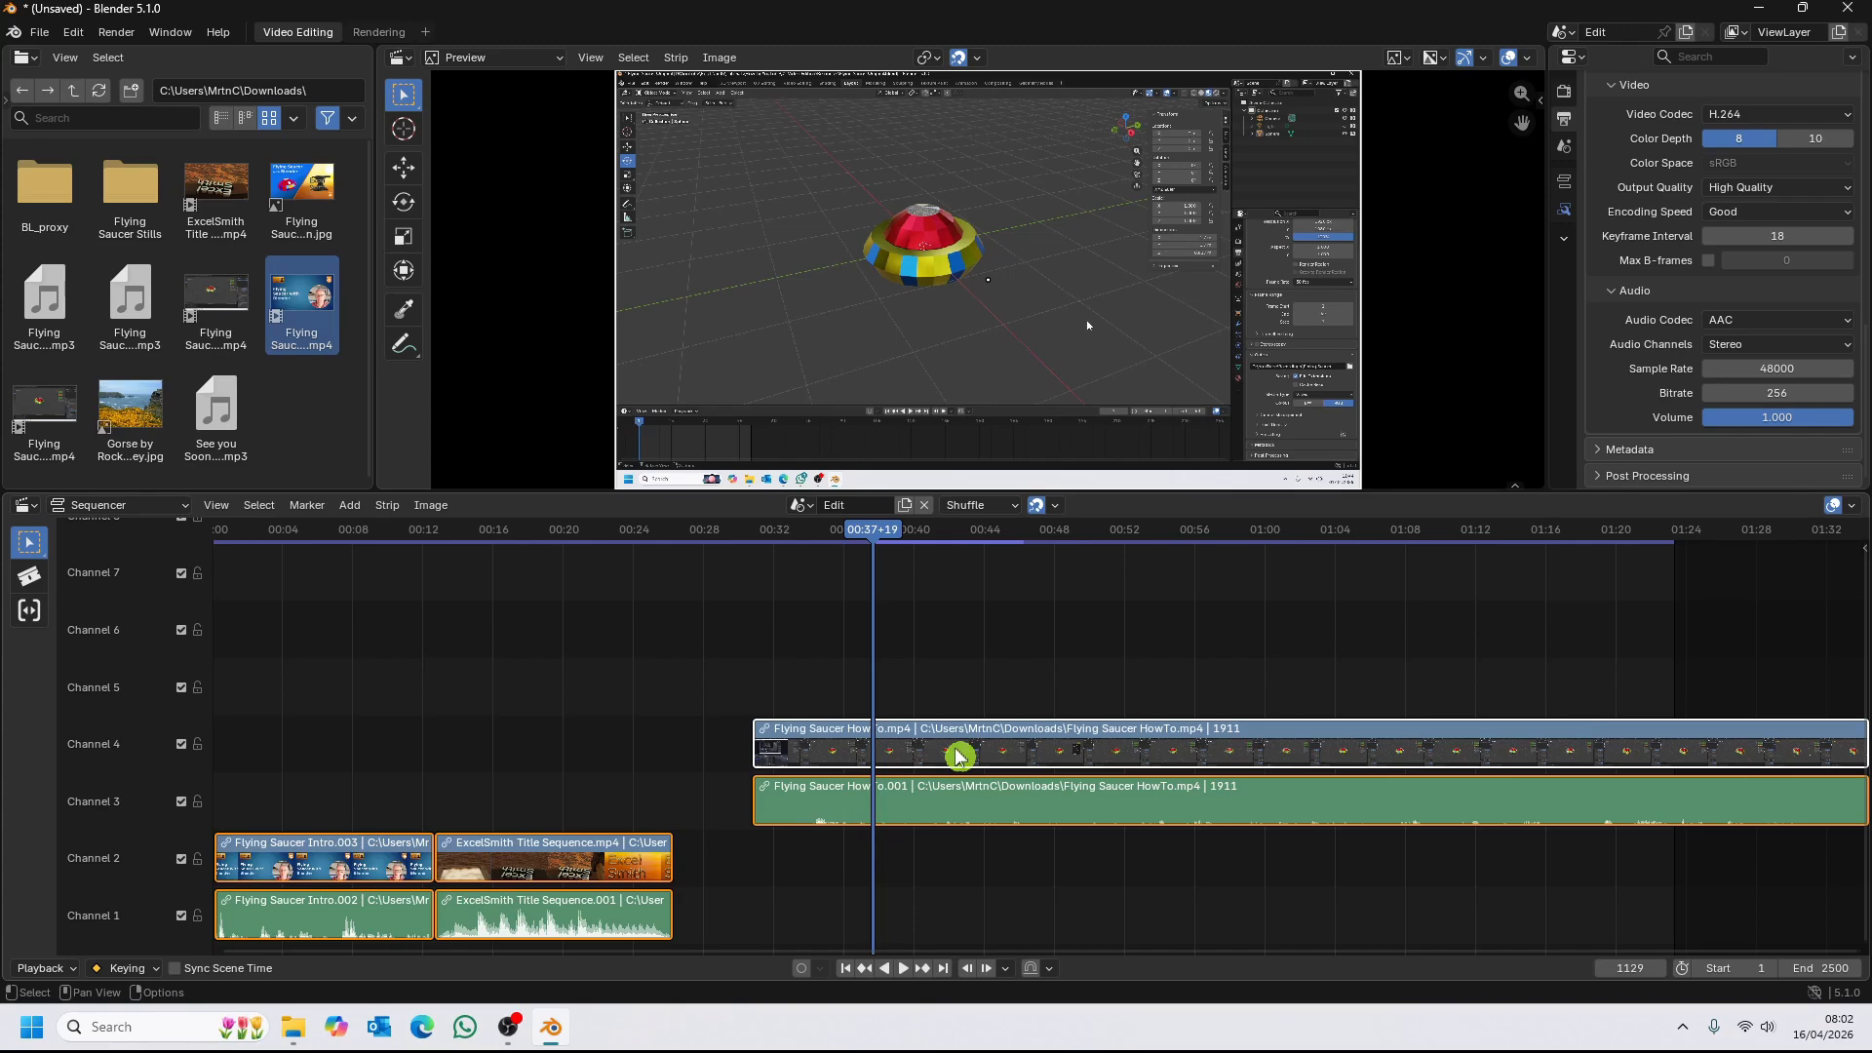
# Add Flying Saucer HowTo.mp3 from Downloads to channel 2, aligning its start with the HowTo video strip.
pyautogui.click(292, 1027)
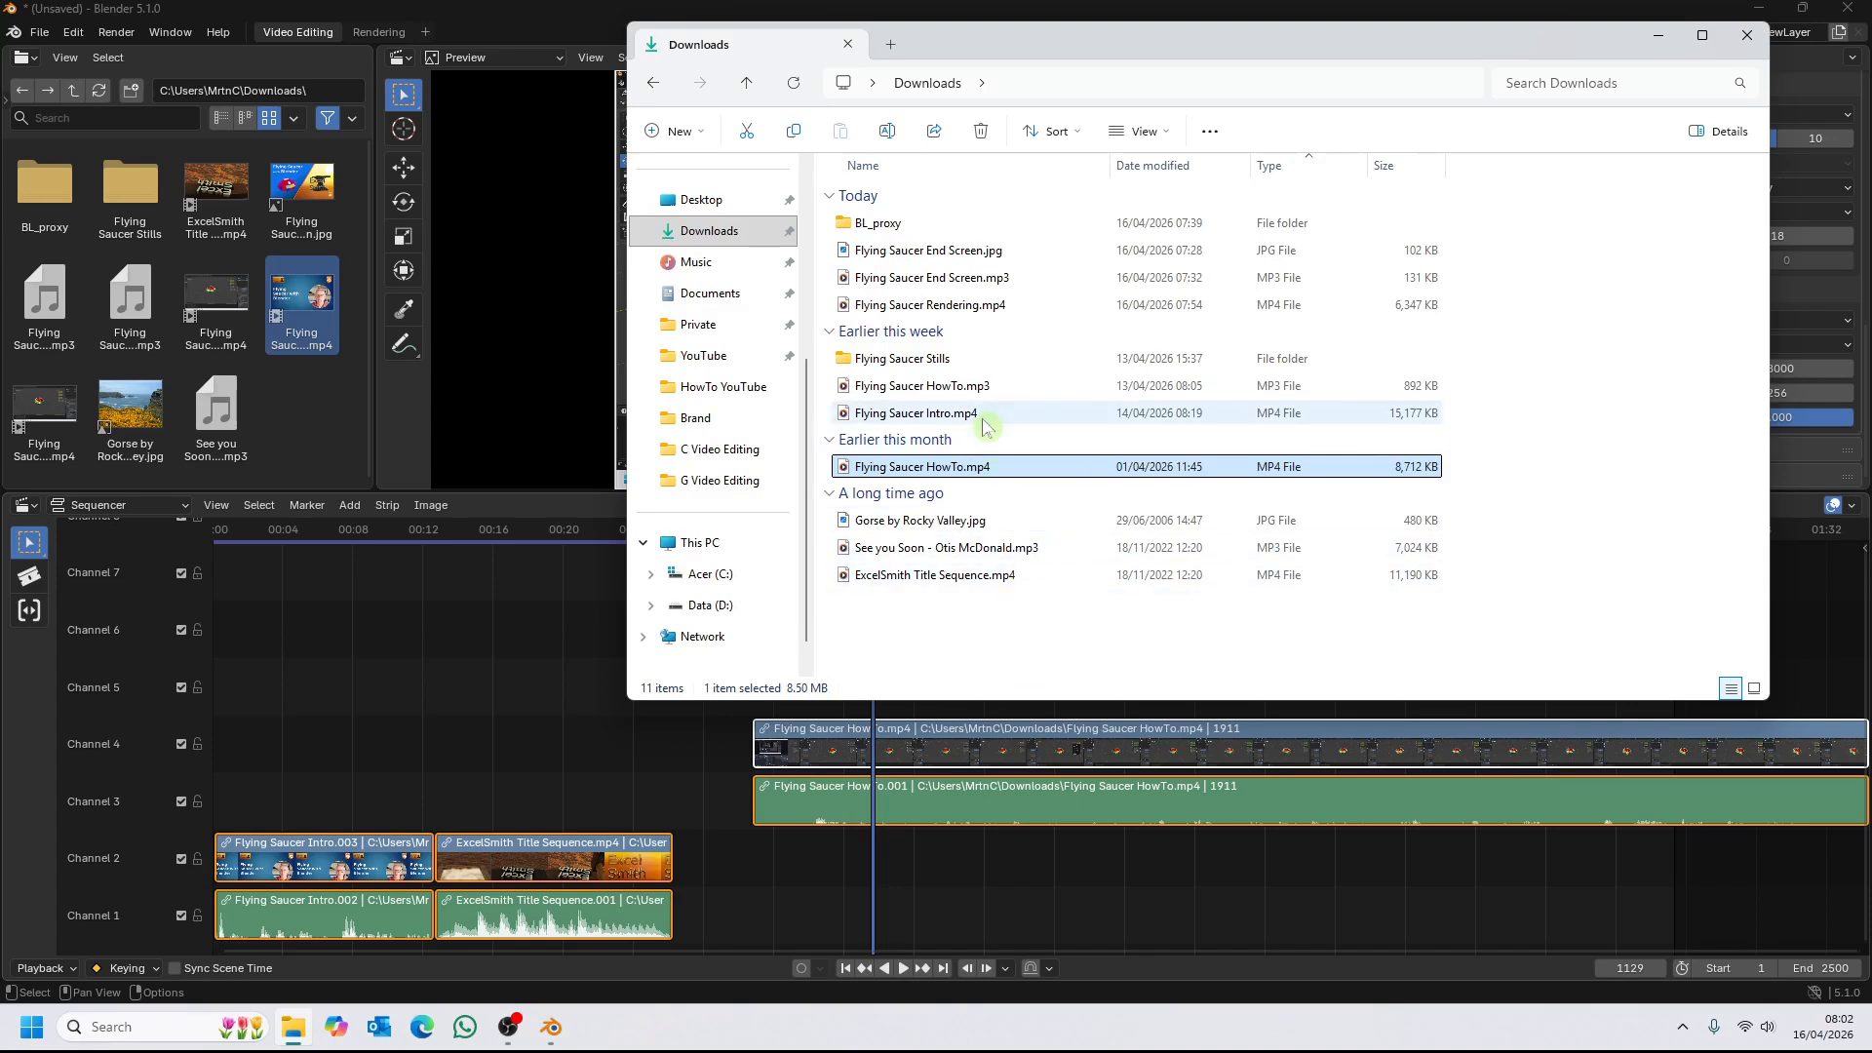
pyautogui.moveTo(1014, 390); pyautogui.dragTo(1033, 856)
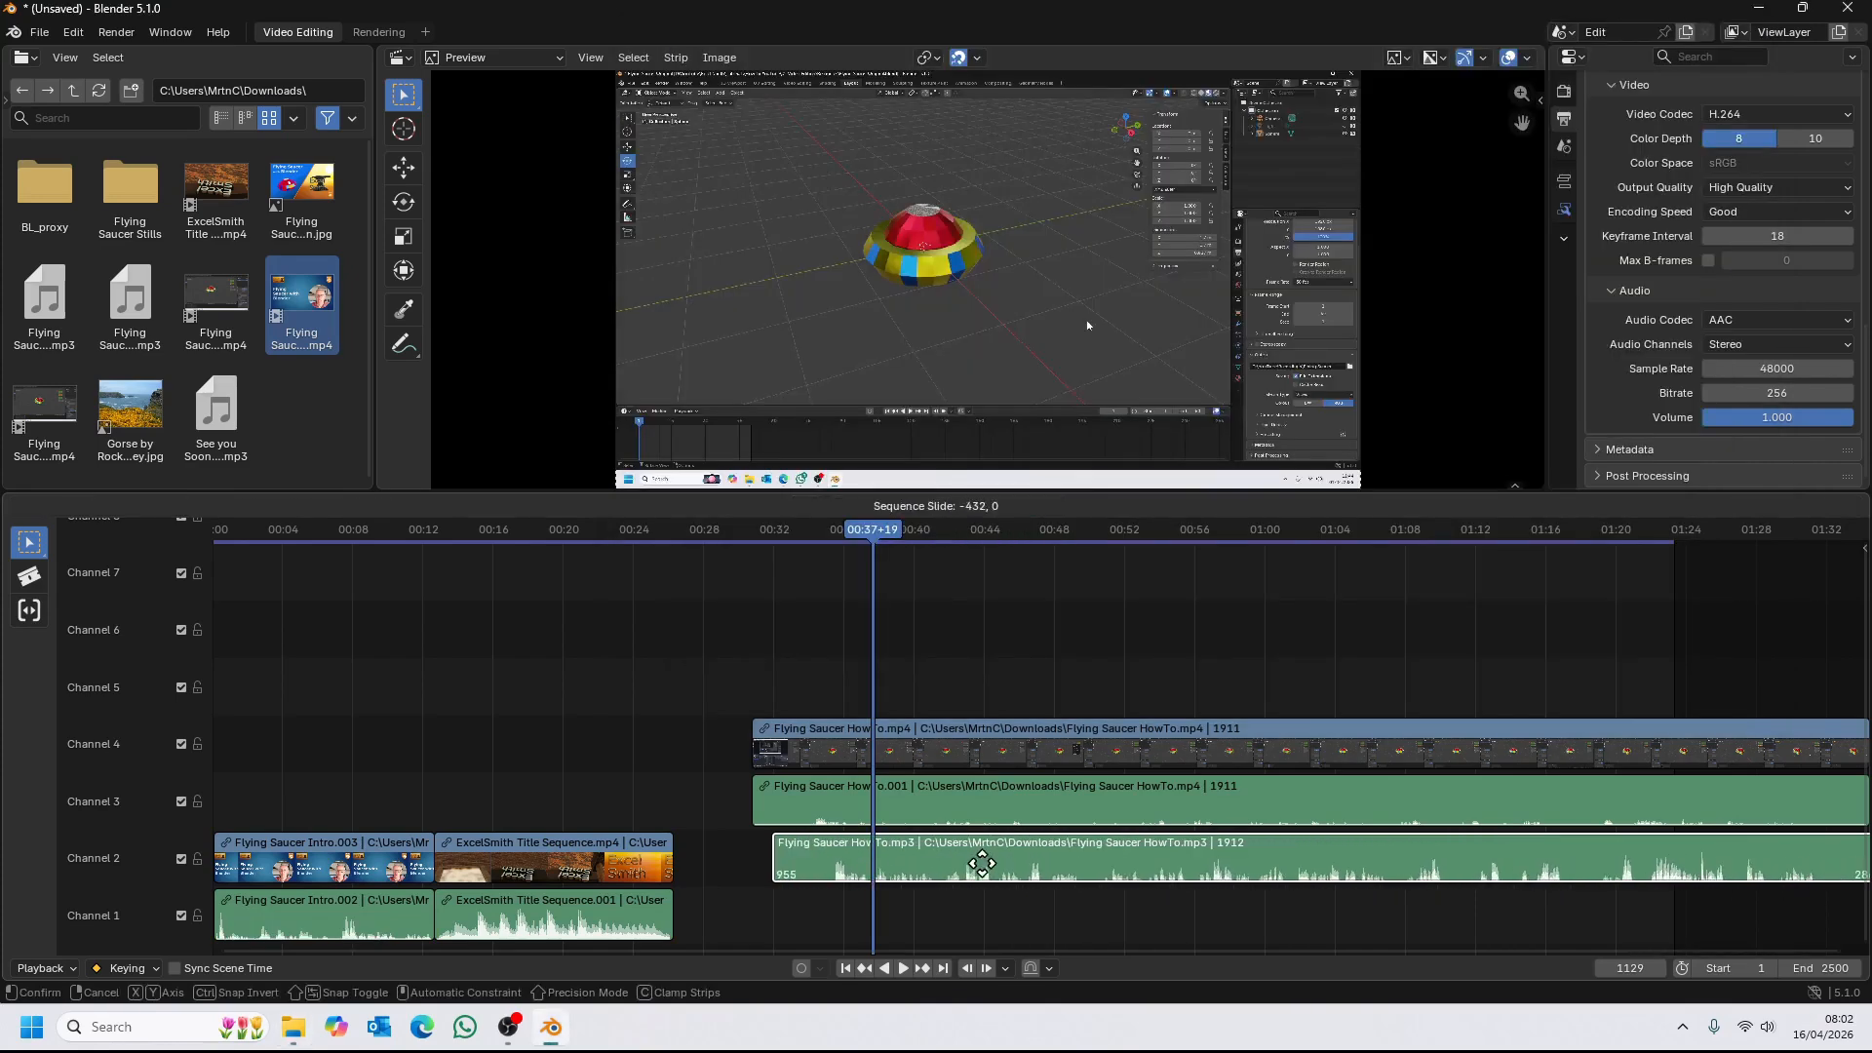
pyautogui.click(973, 861)
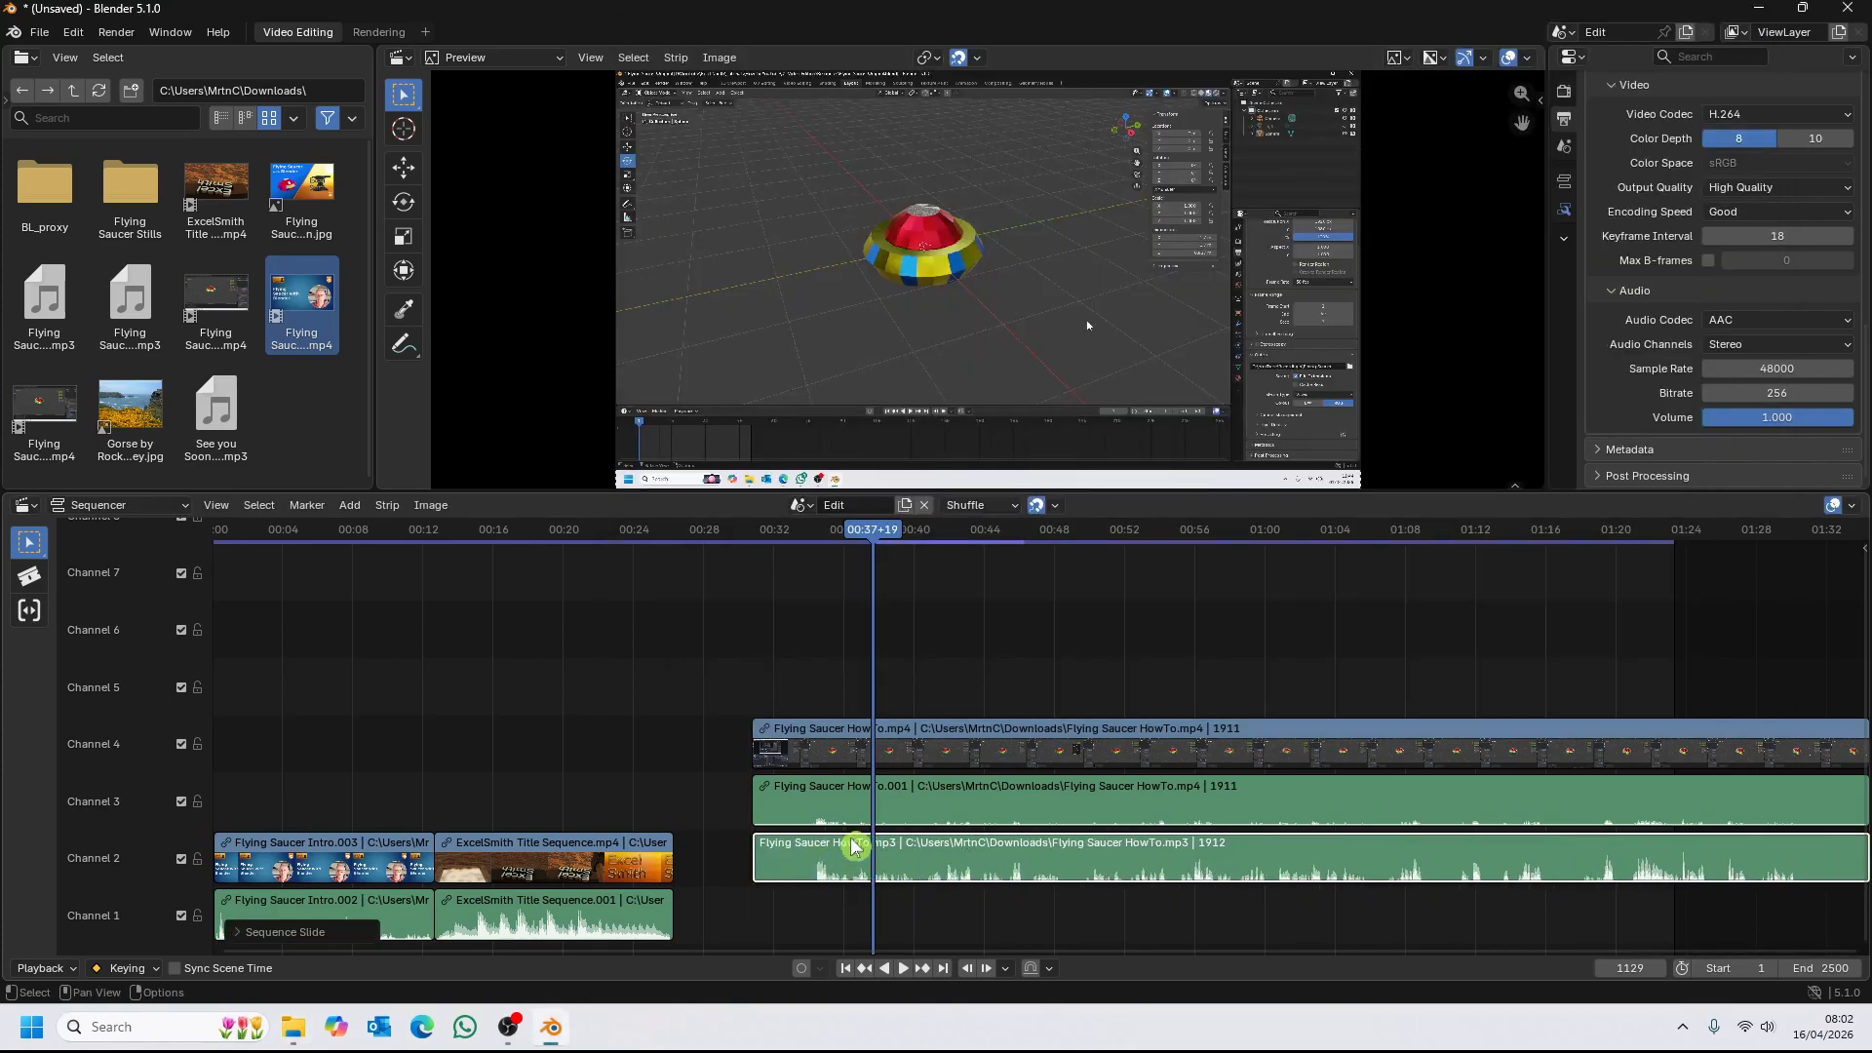
# Disconnect the HowTo video from its original audio strip and delete that audio from channel 3.
pyautogui.click(1094, 805)
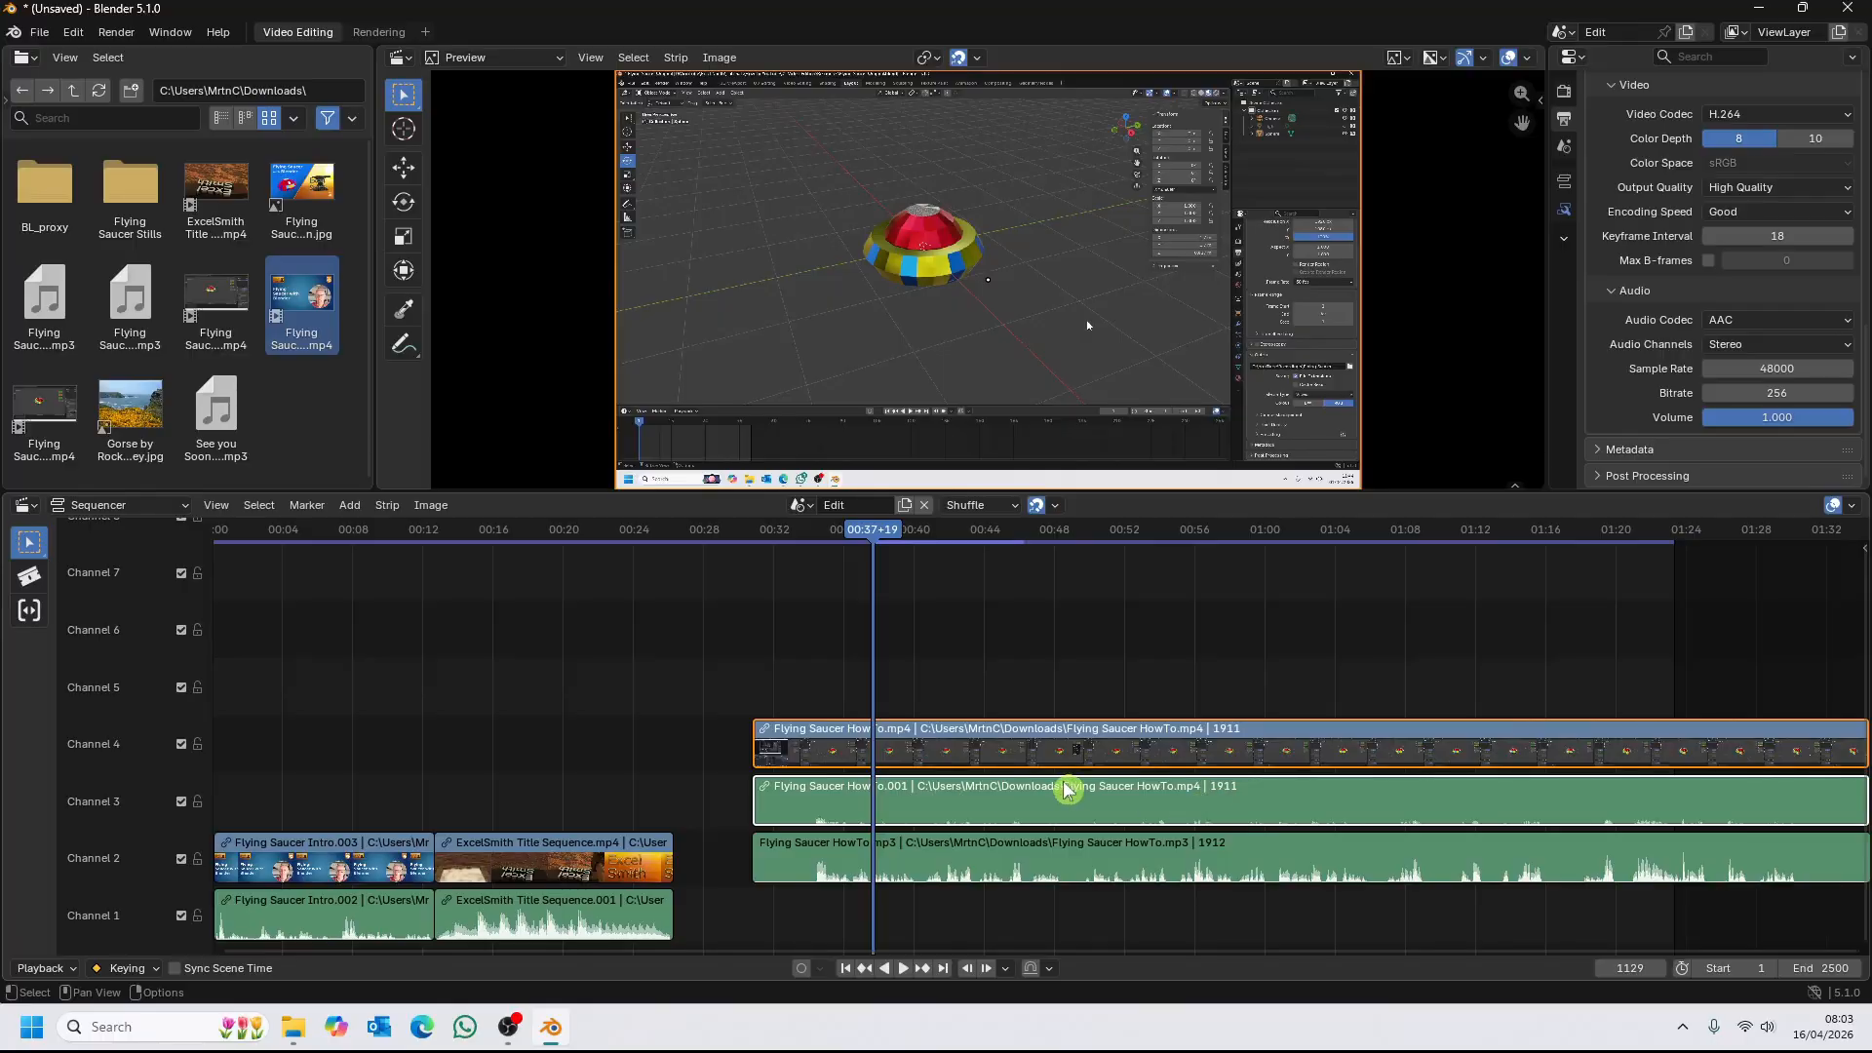
pyautogui.click(388, 507)
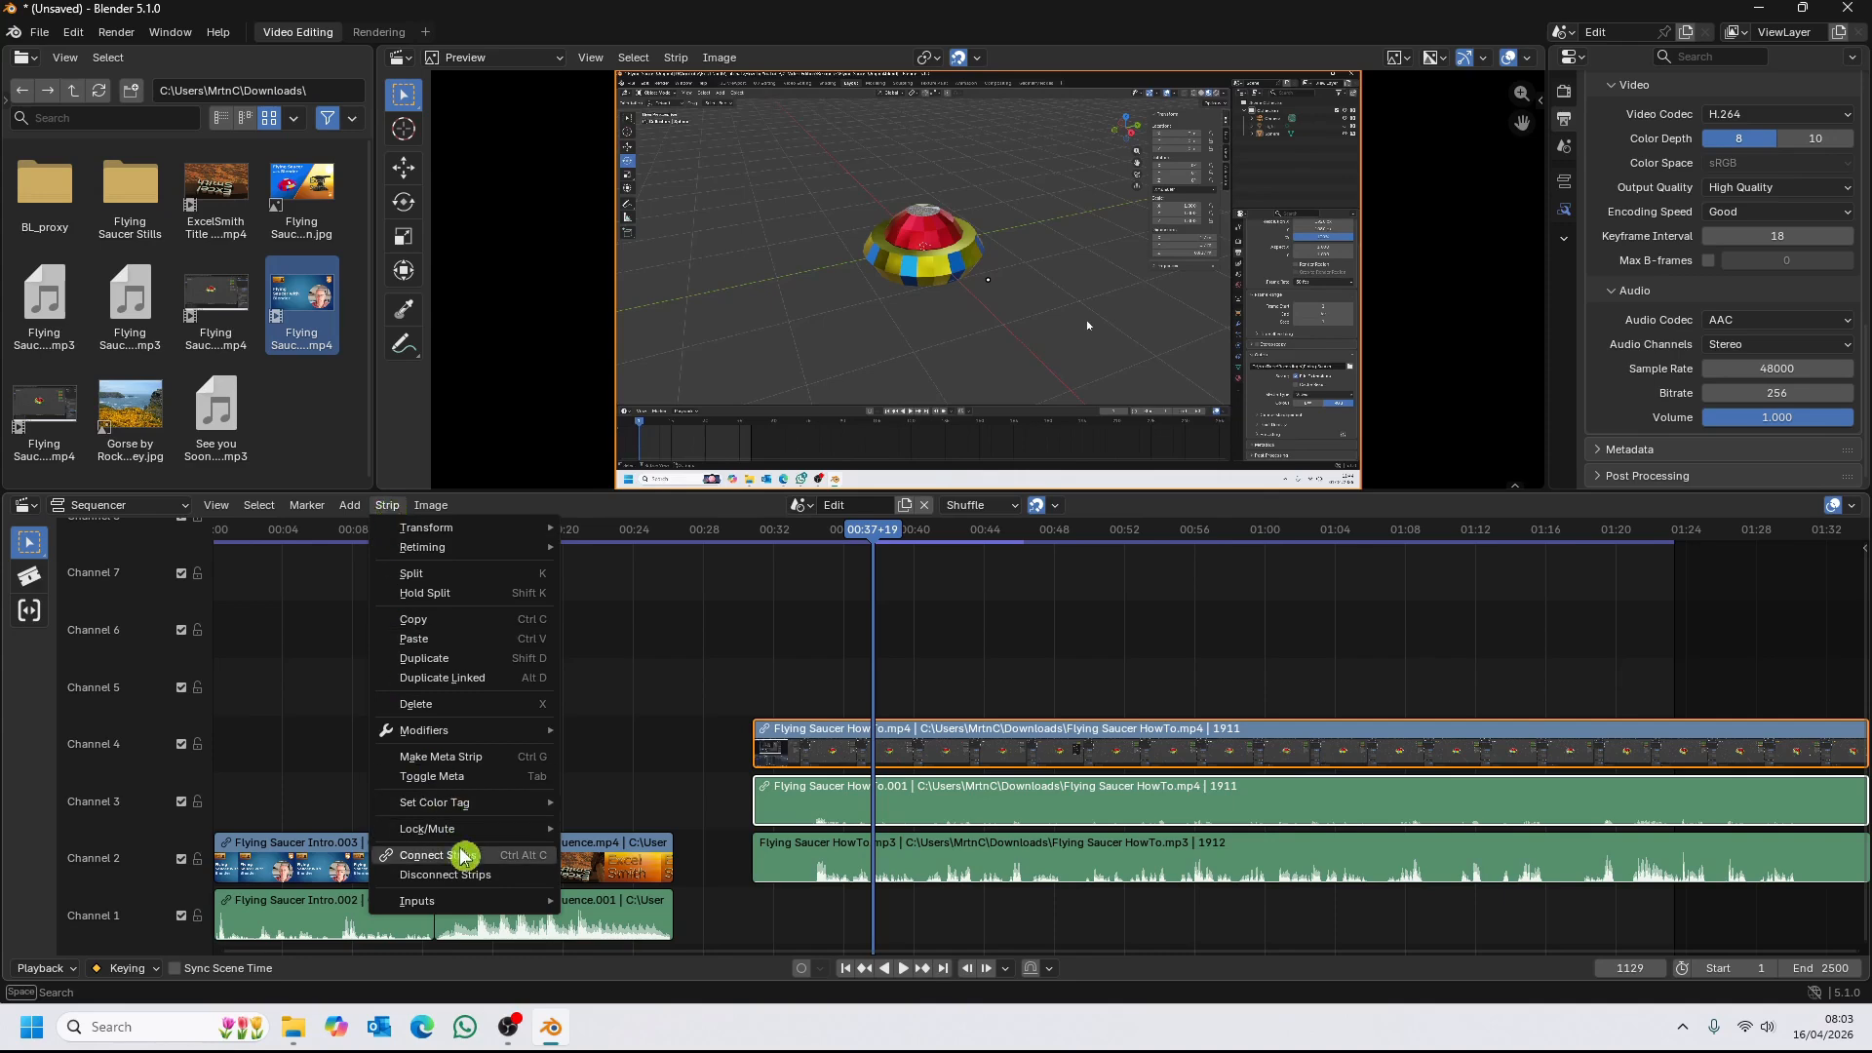
pyautogui.rightClick(1152, 756)
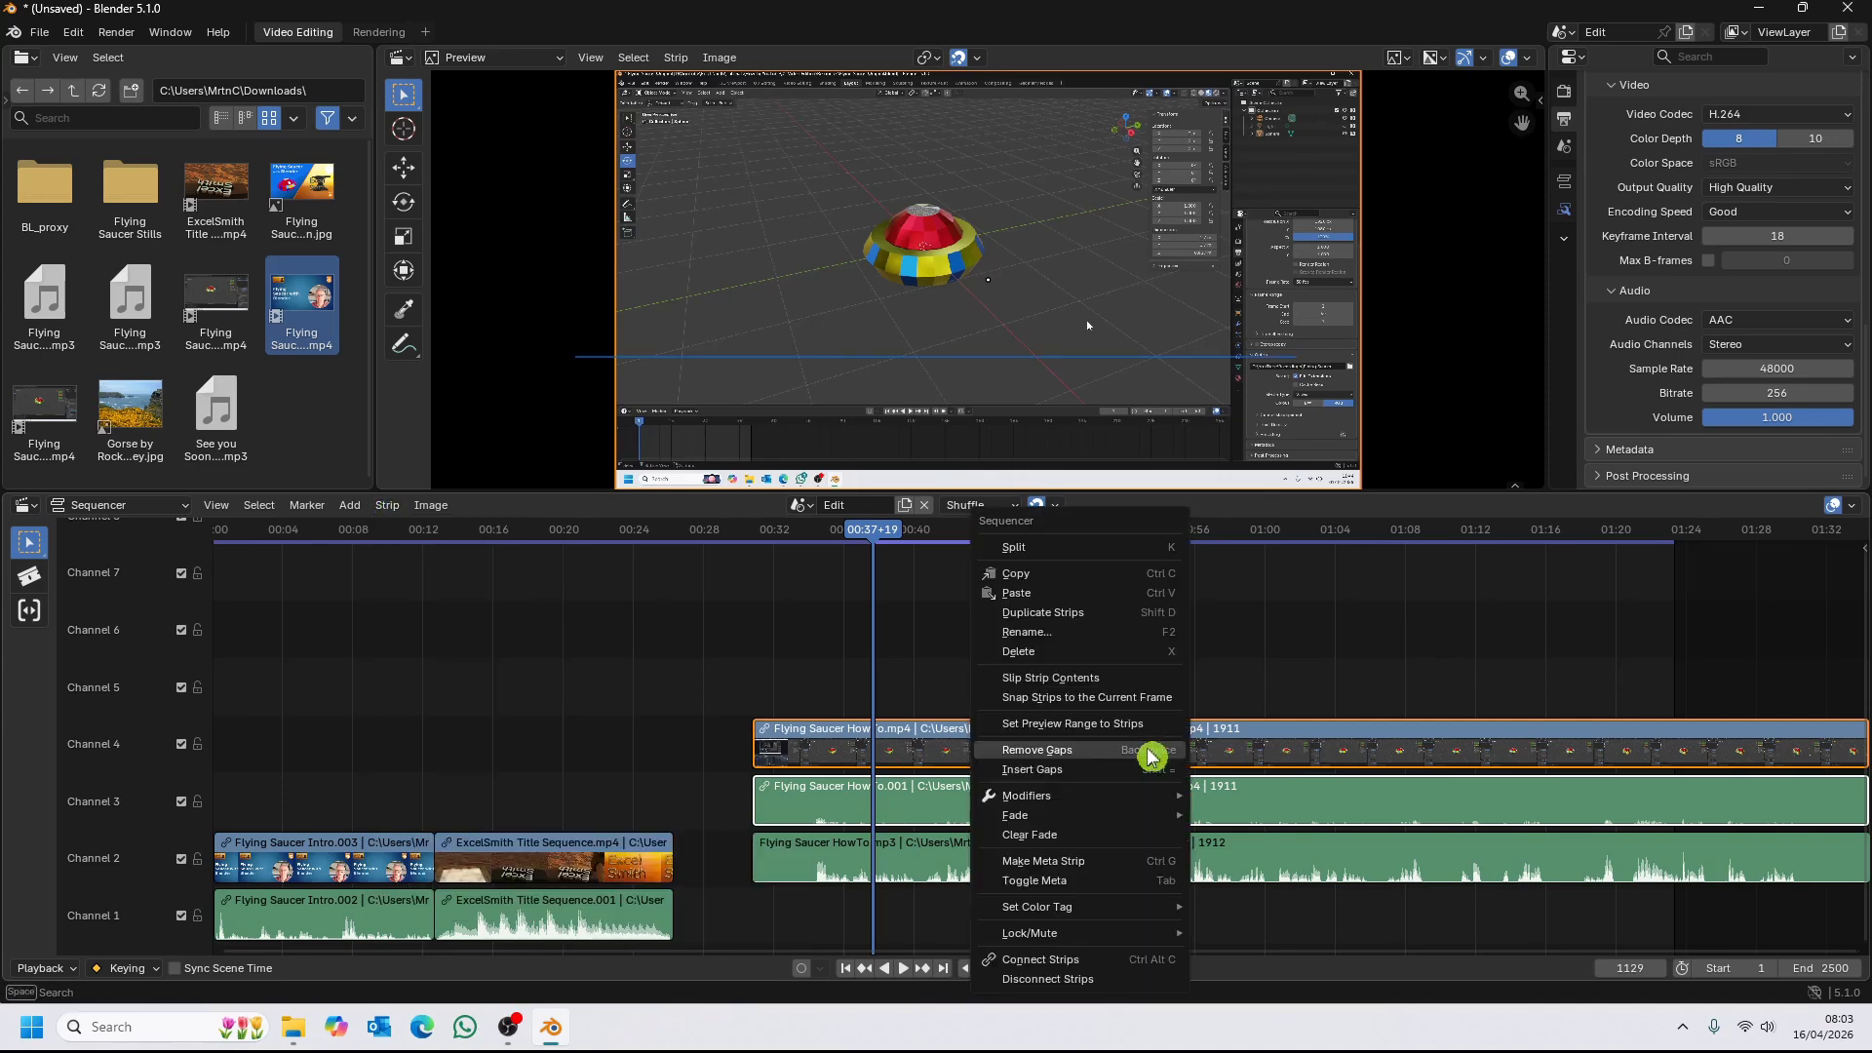
pyautogui.click(1128, 979)
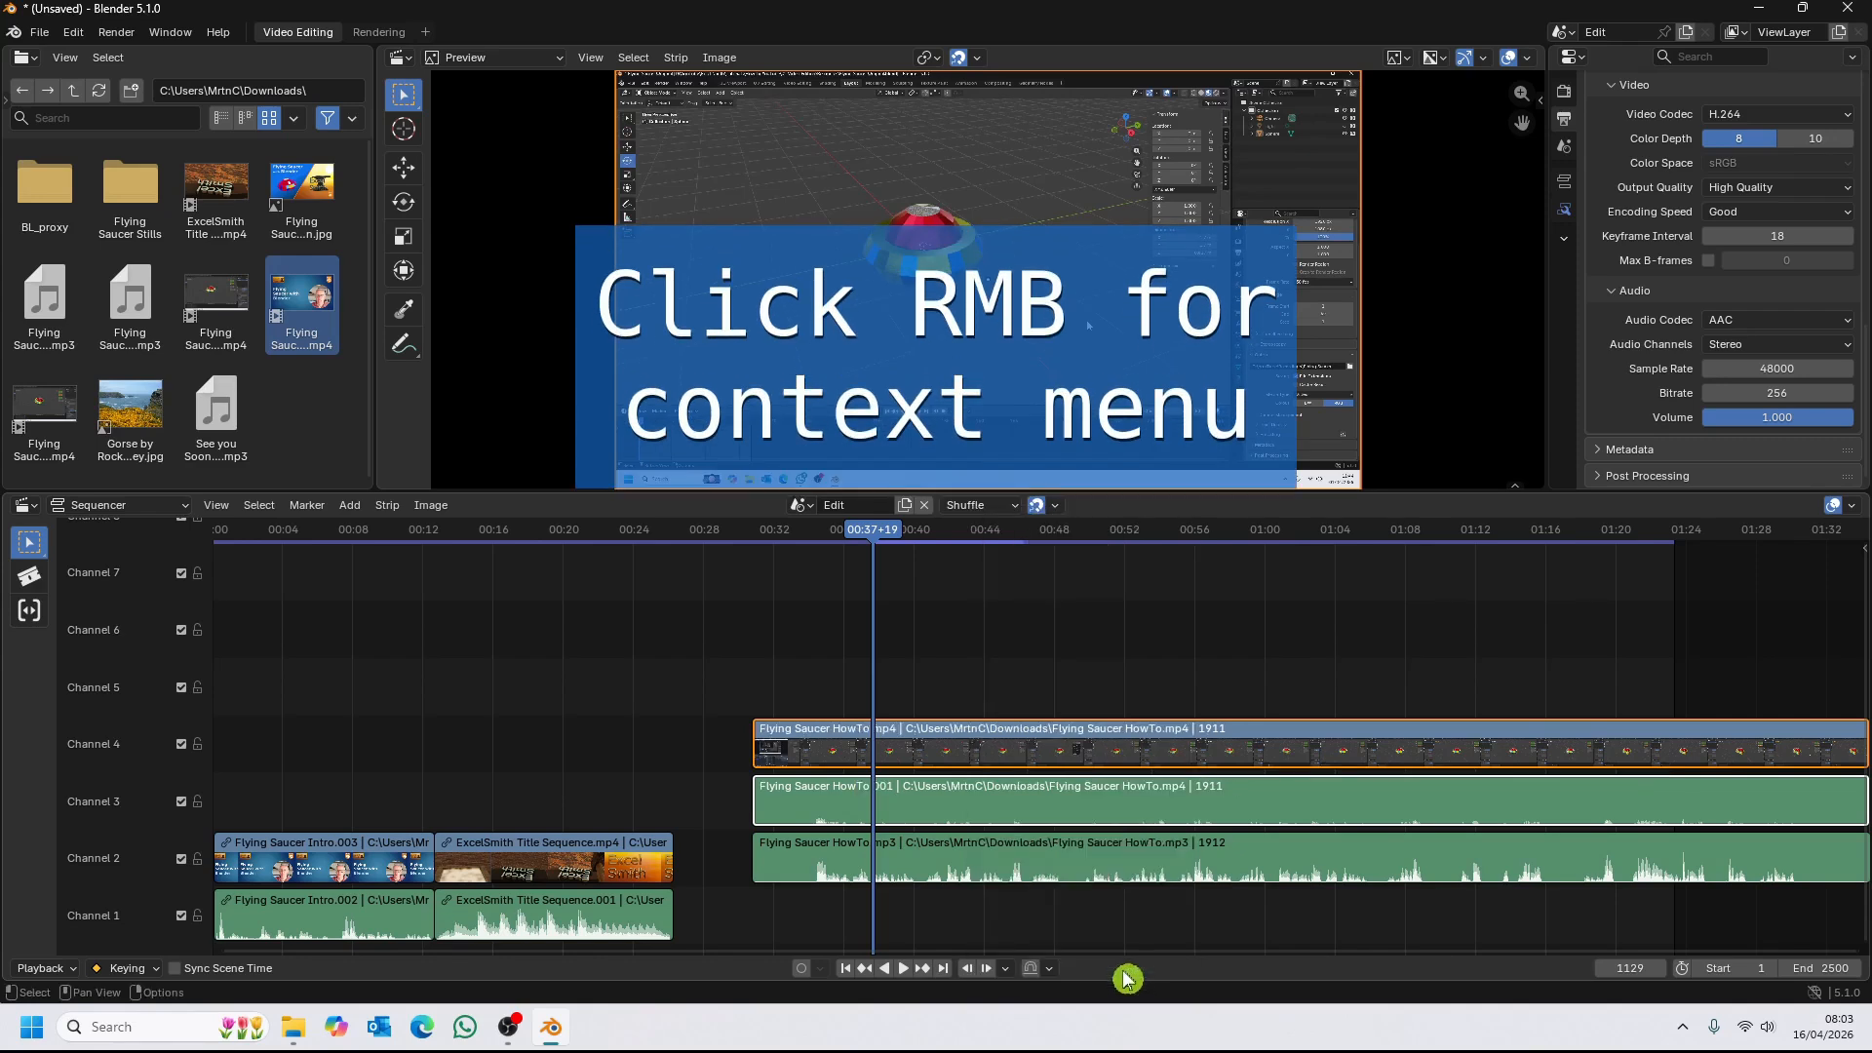
pyautogui.click(1192, 814)
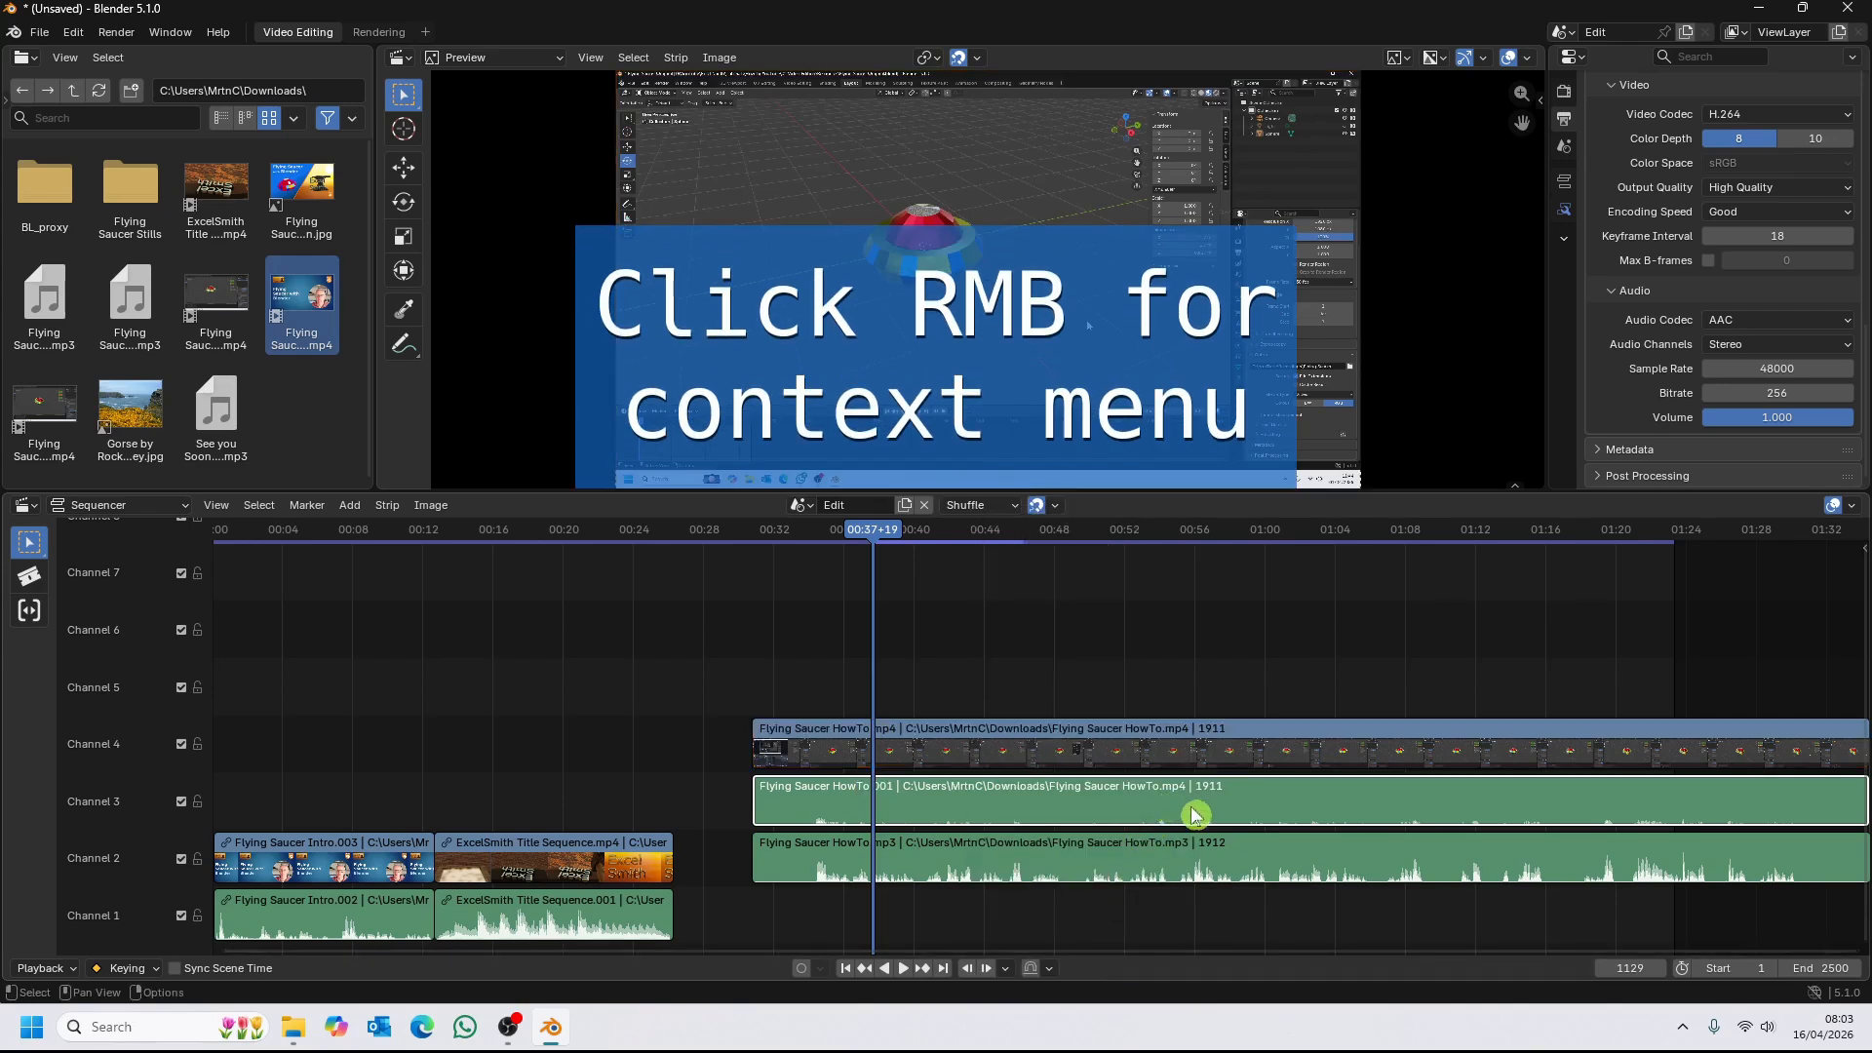
pyautogui.press('Delete')
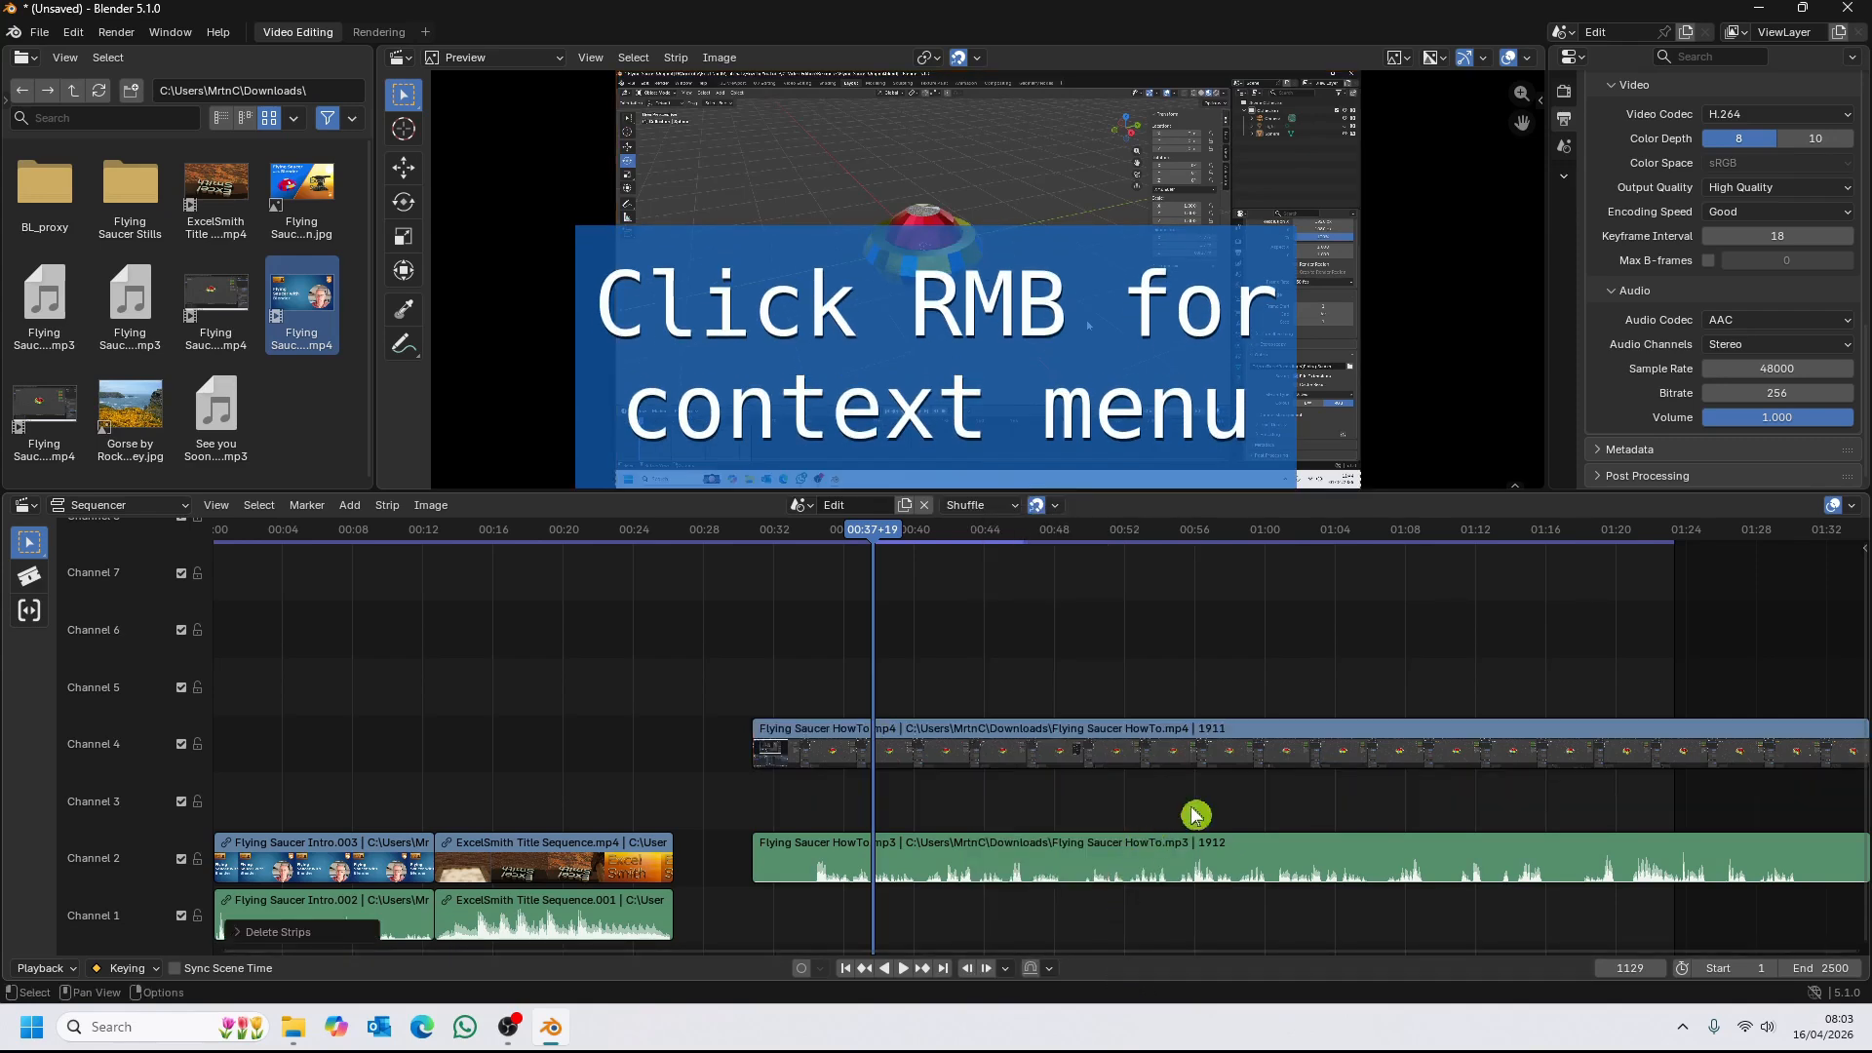
# Move the HowTo.mp3 strip to channel 3, and snap both it and the HowTo video to frame 871 (00:29+01).
pyautogui.click(1174, 757)
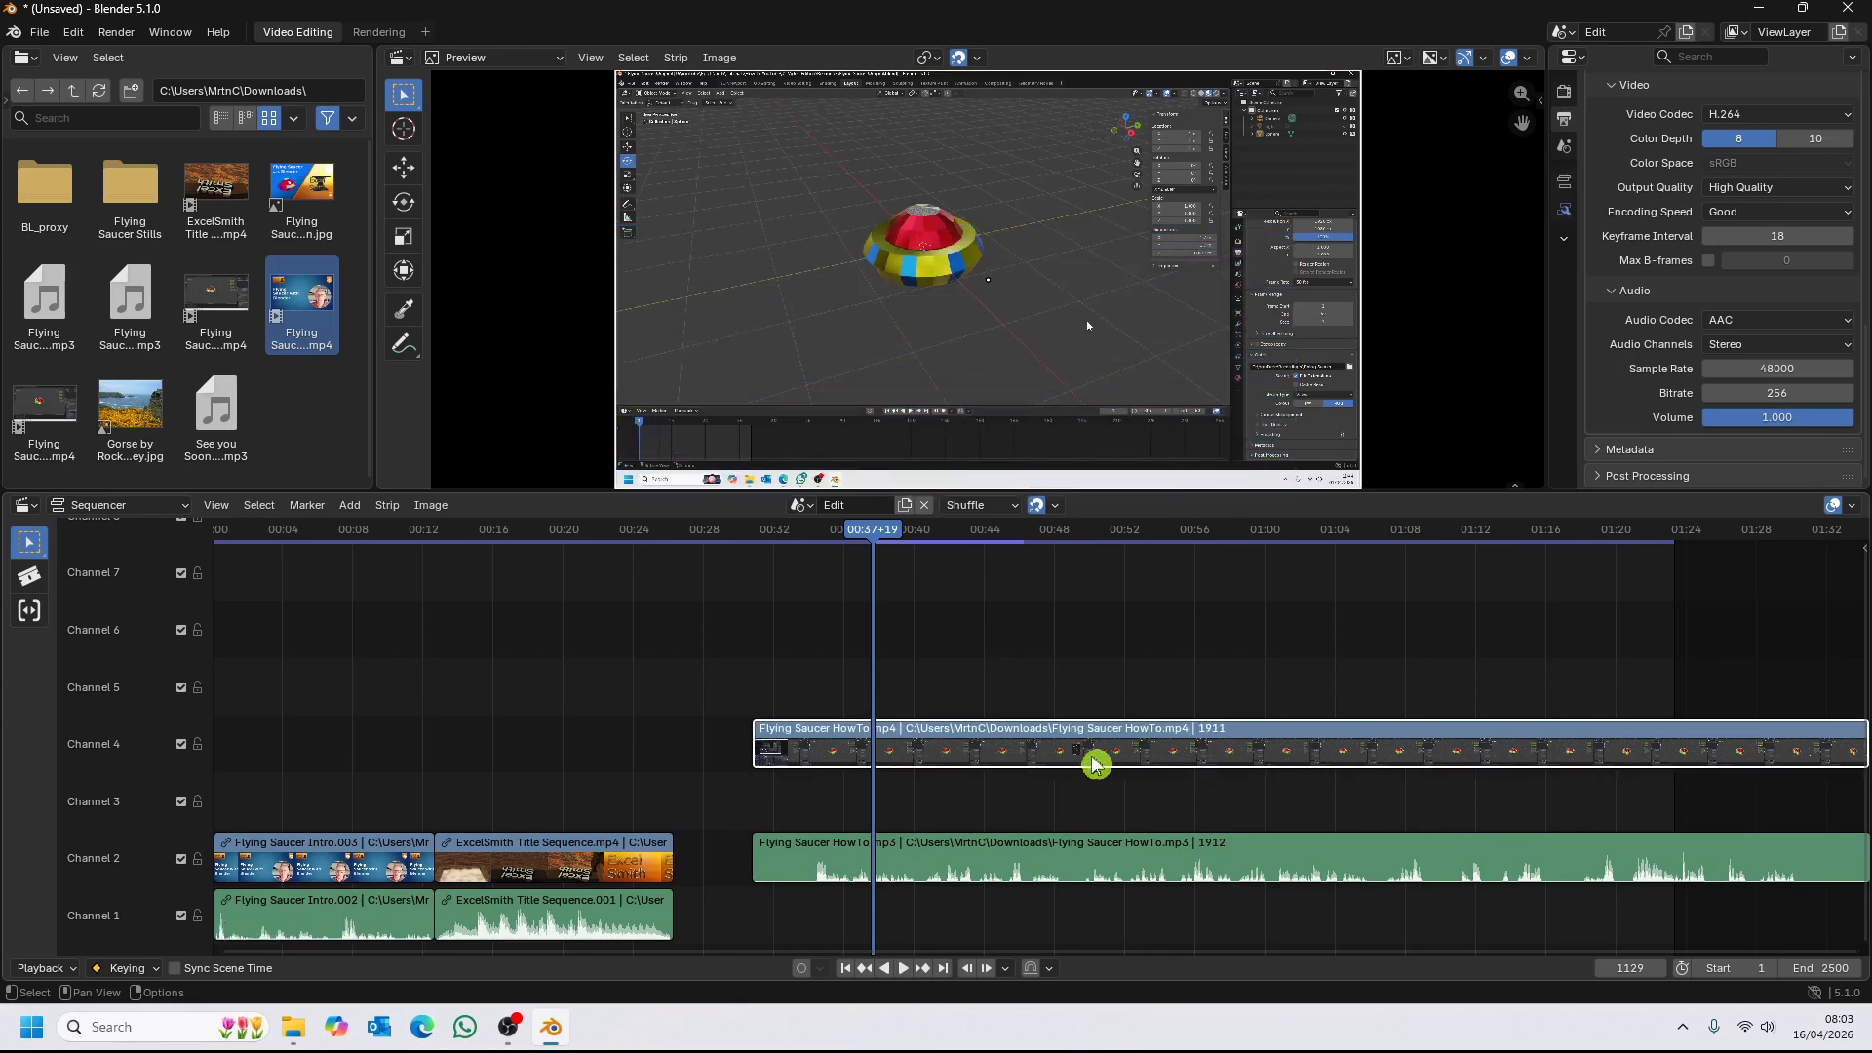
pyautogui.moveTo(1114, 856); pyautogui.dragTo(1171, 814)
pyautogui.moveTo(860, 528); pyautogui.dragTo(722, 531)
pyautogui.click(995, 748)
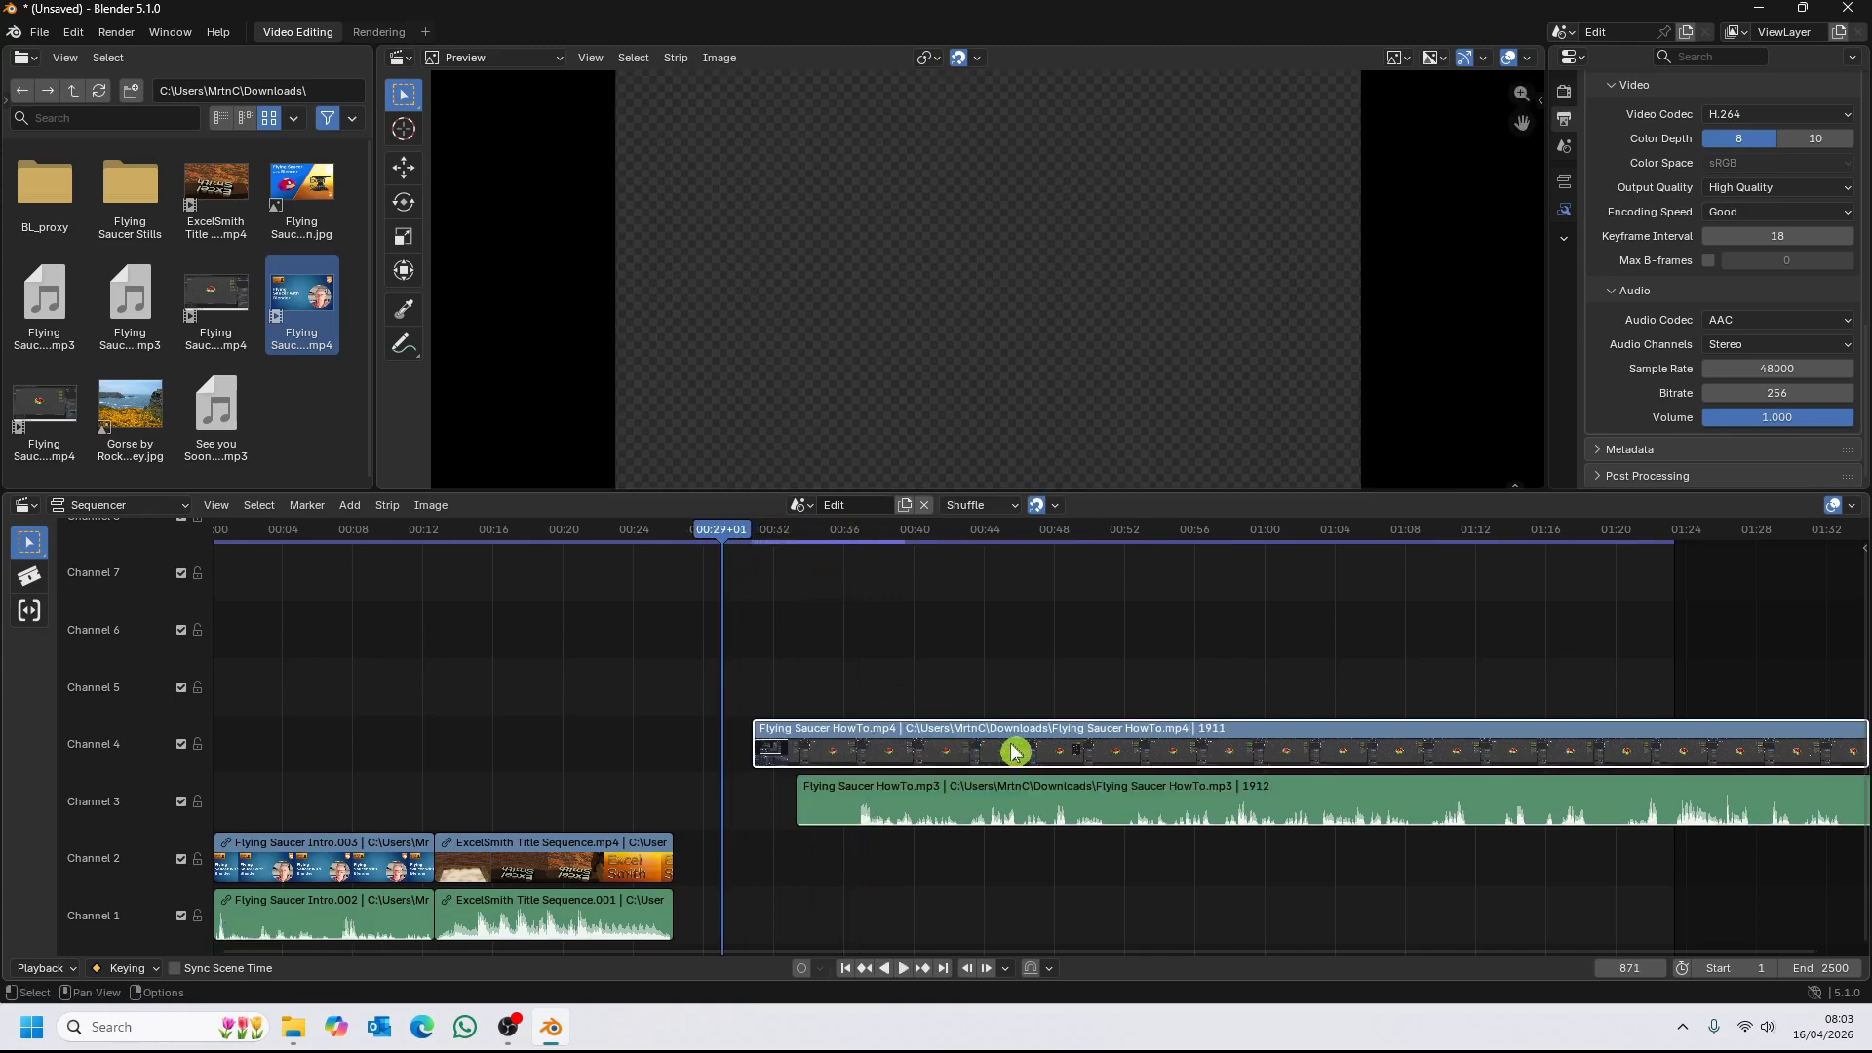
pyautogui.moveTo(1048, 756); pyautogui.dragTo(1043, 757)
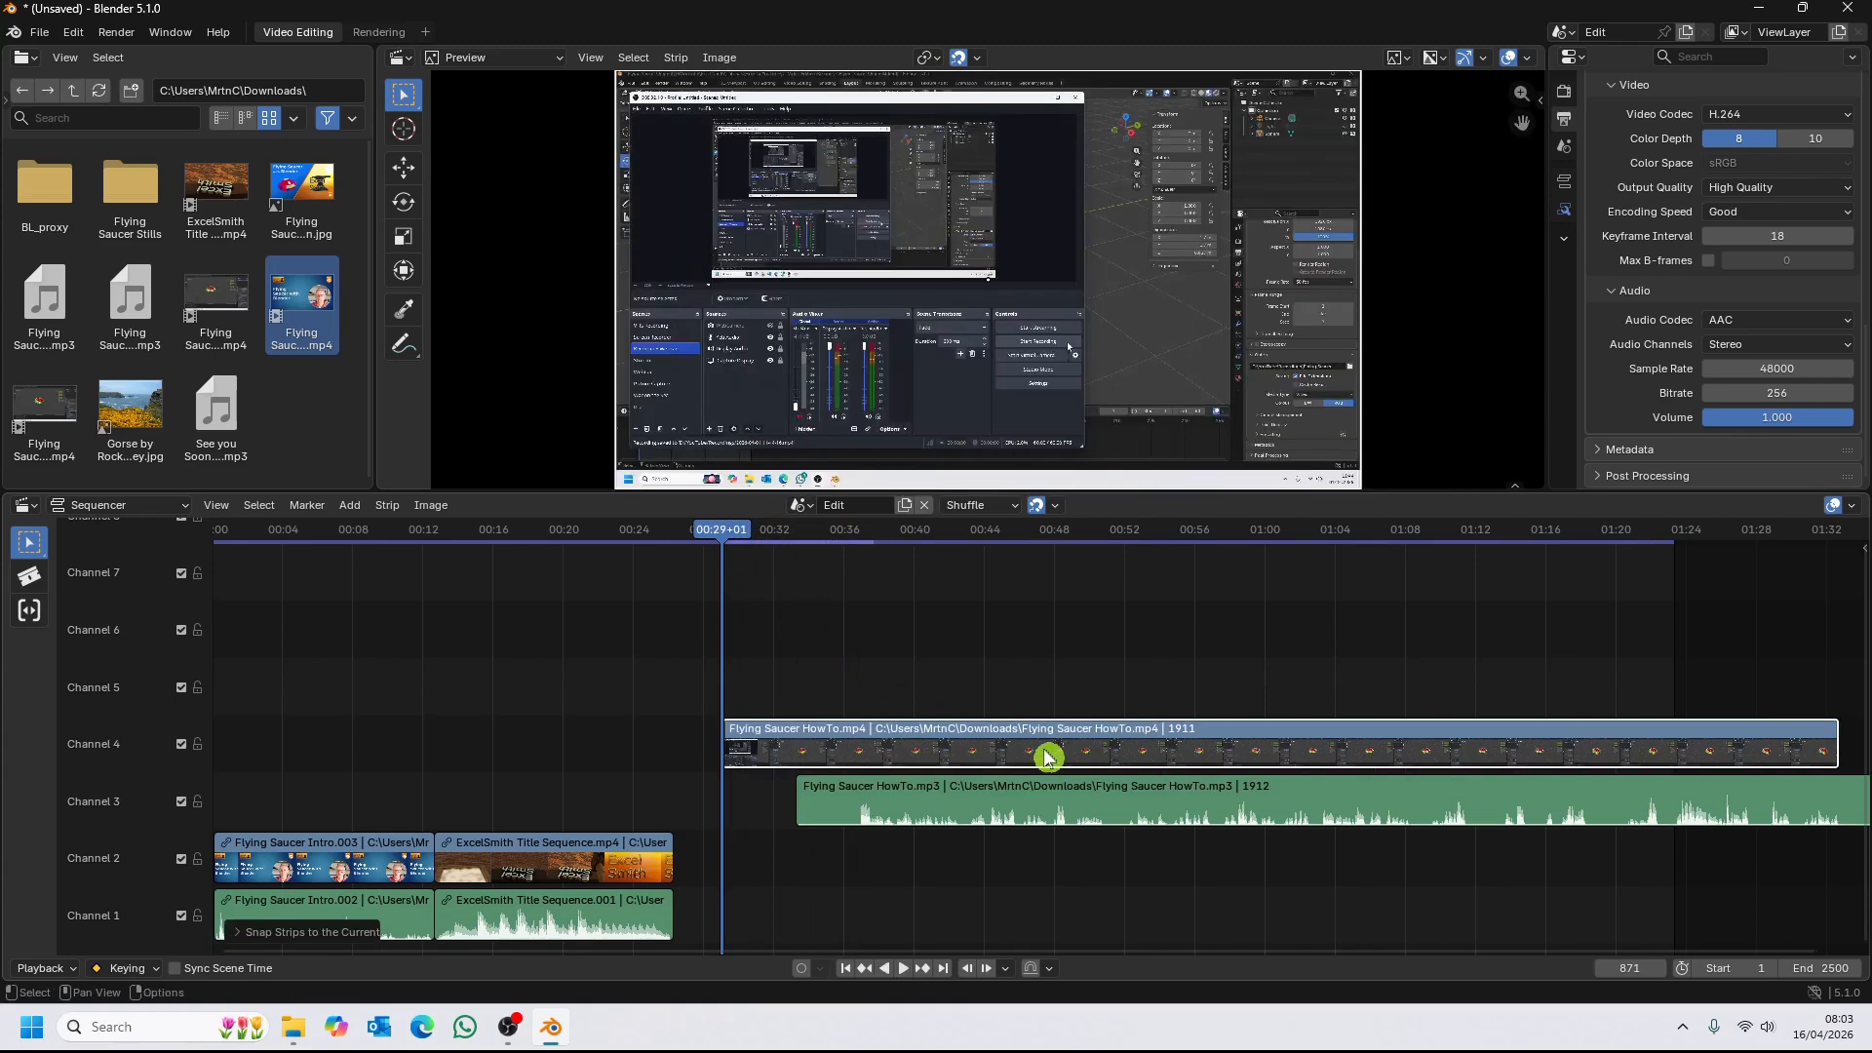
pyautogui.click(1074, 815)
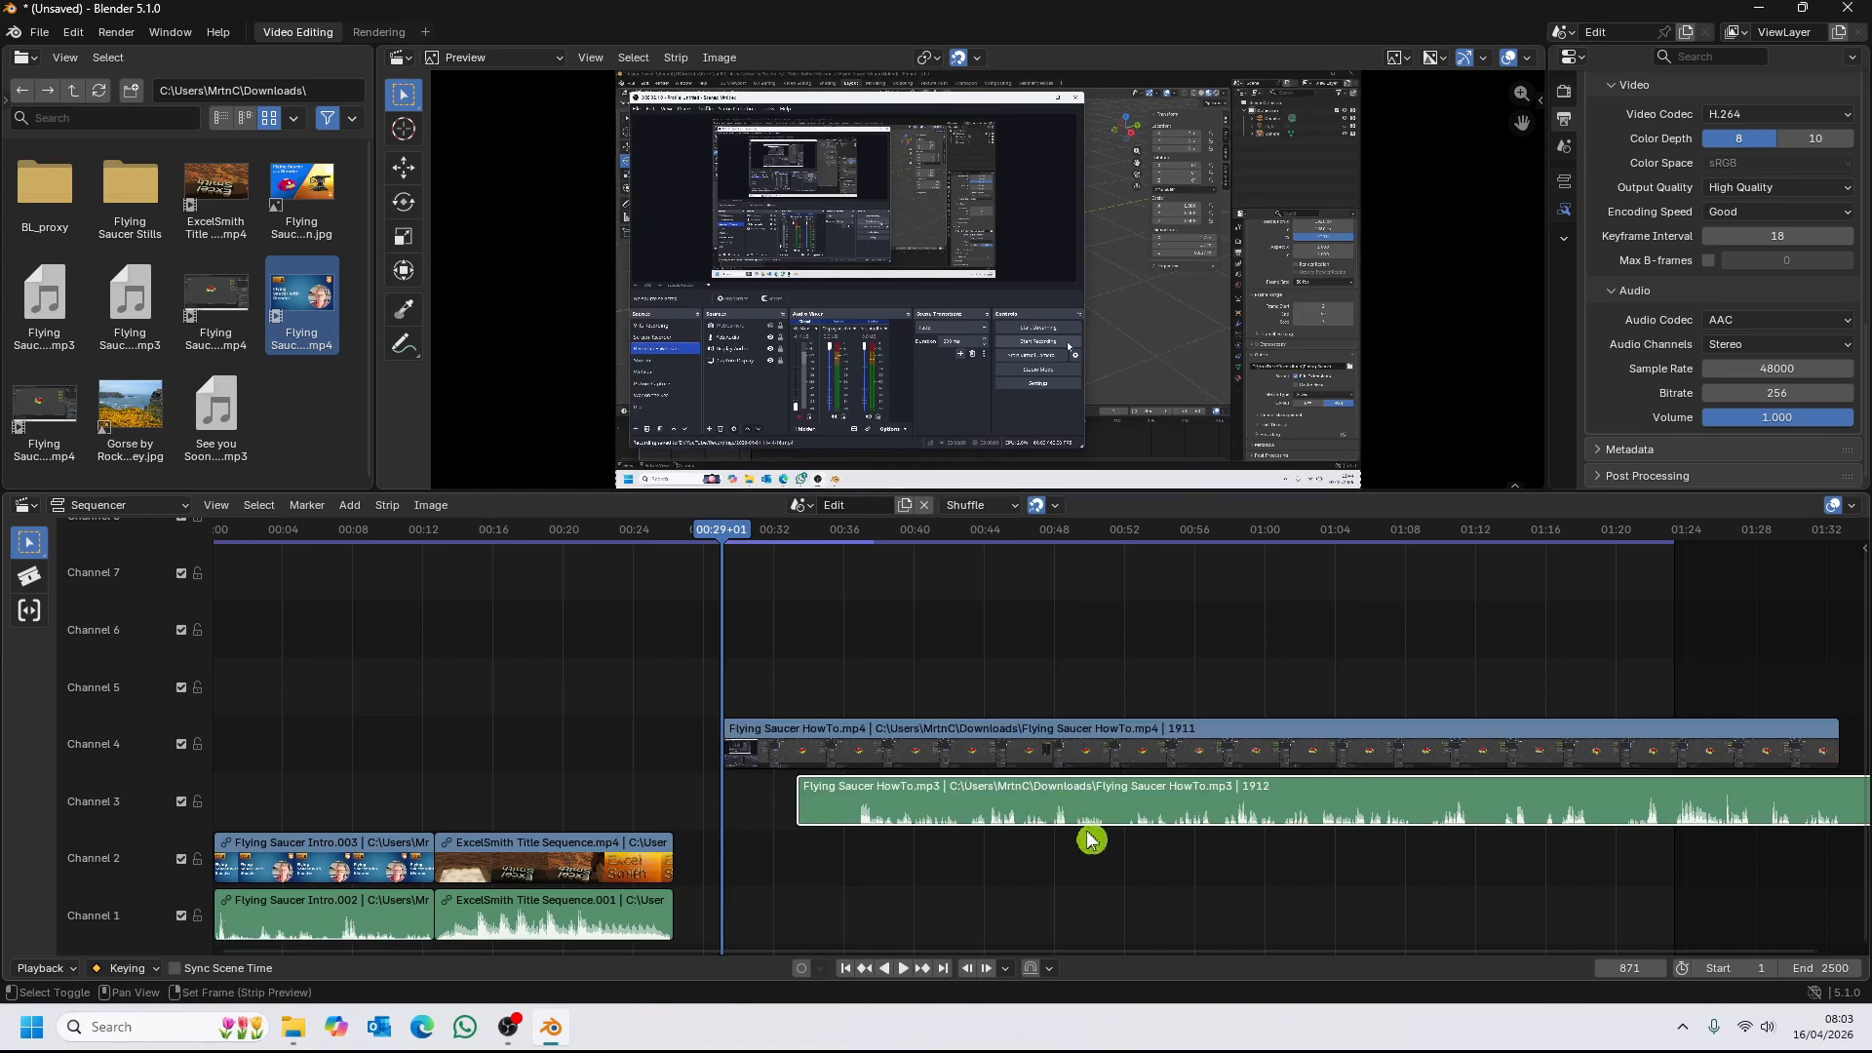
pyautogui.hotkey('shift', 's')
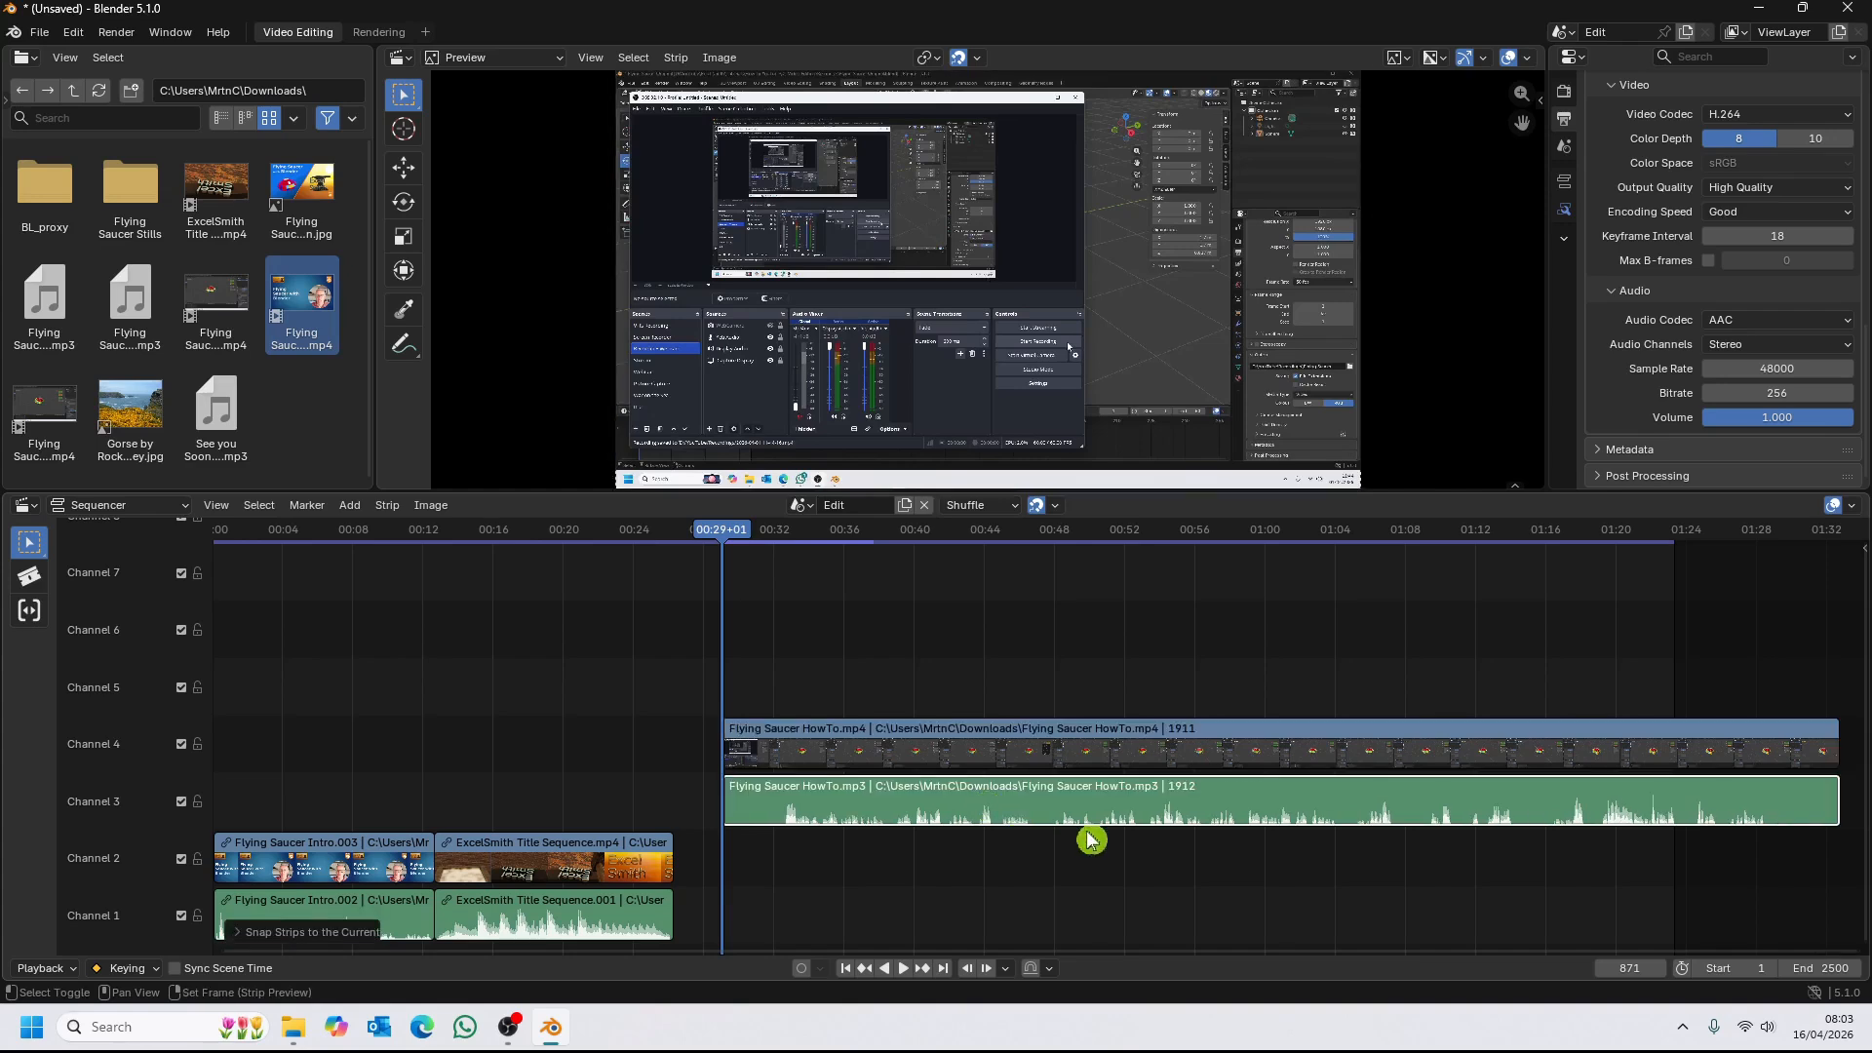
# Connect the HowTo video strip and the HowTo.mp3 strip to each other.
pyautogui.keyDown('shift'); pyautogui.click(1070, 765); pyautogui.keyUp('shift')
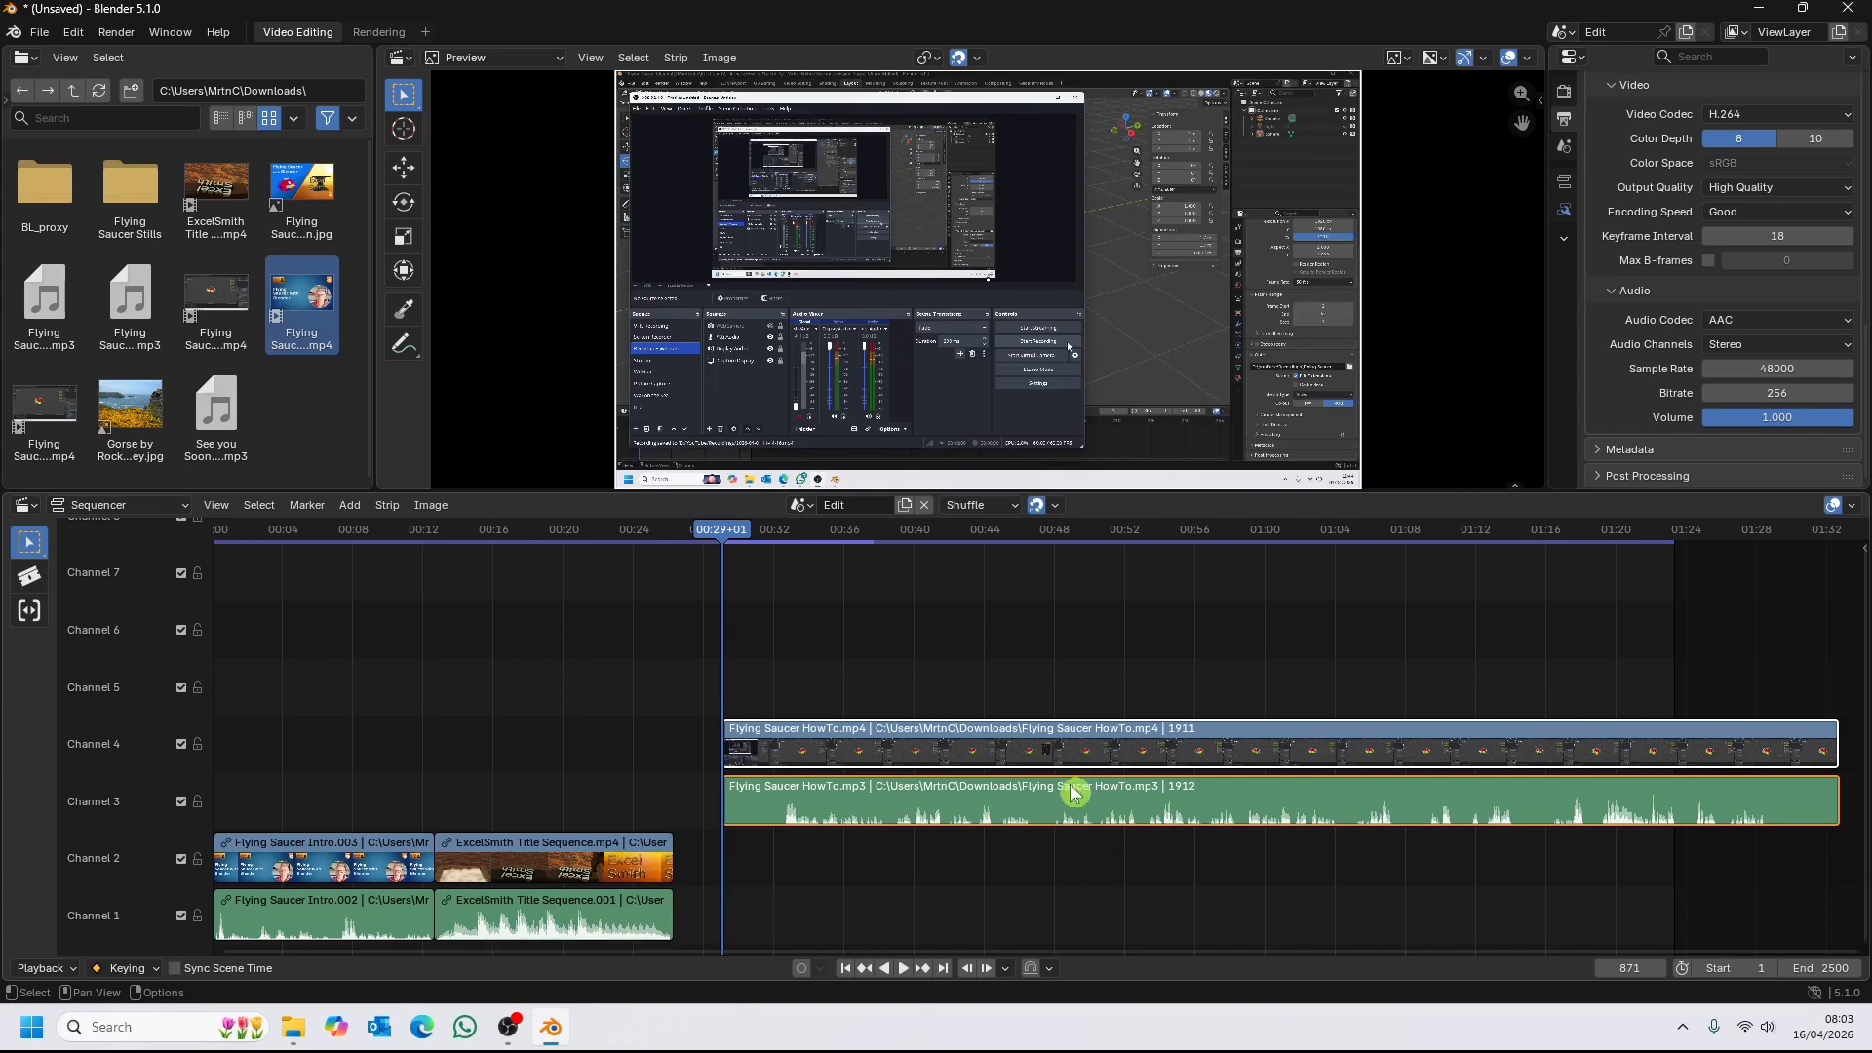
pyautogui.rightClick(1073, 758)
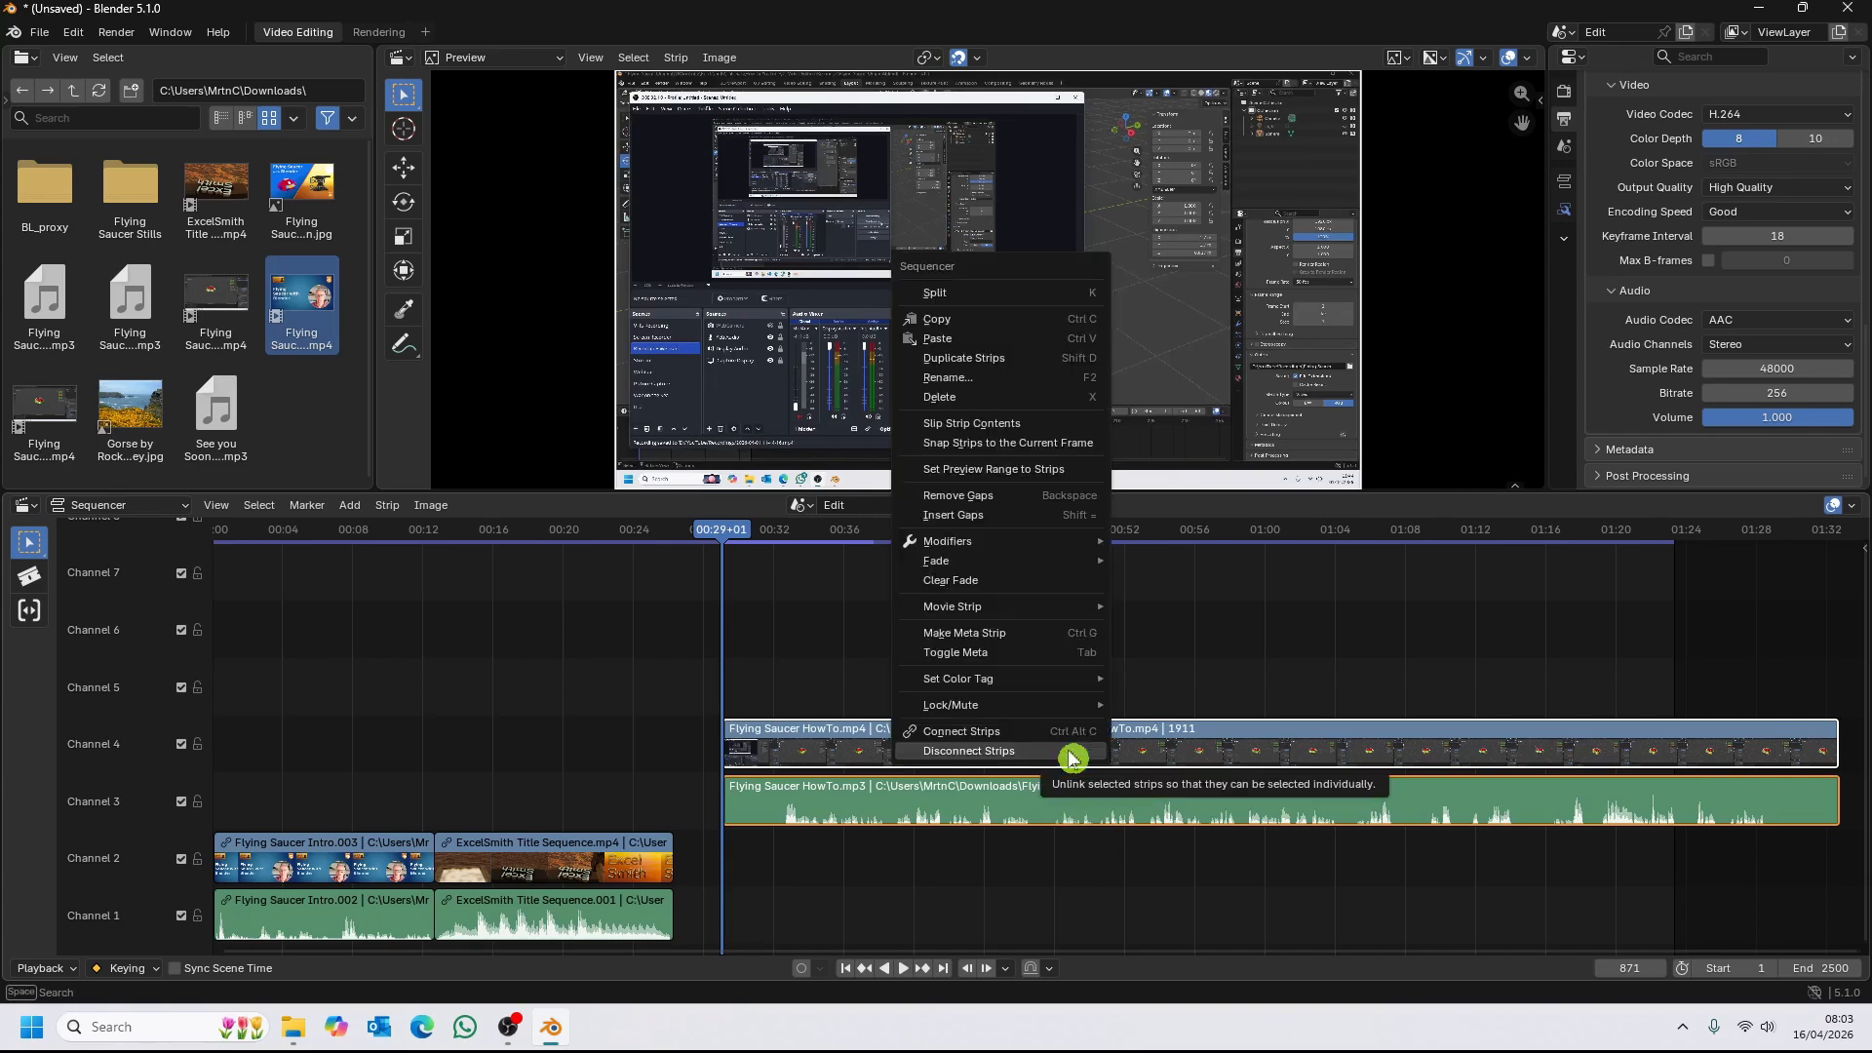
pyautogui.click(1057, 733)
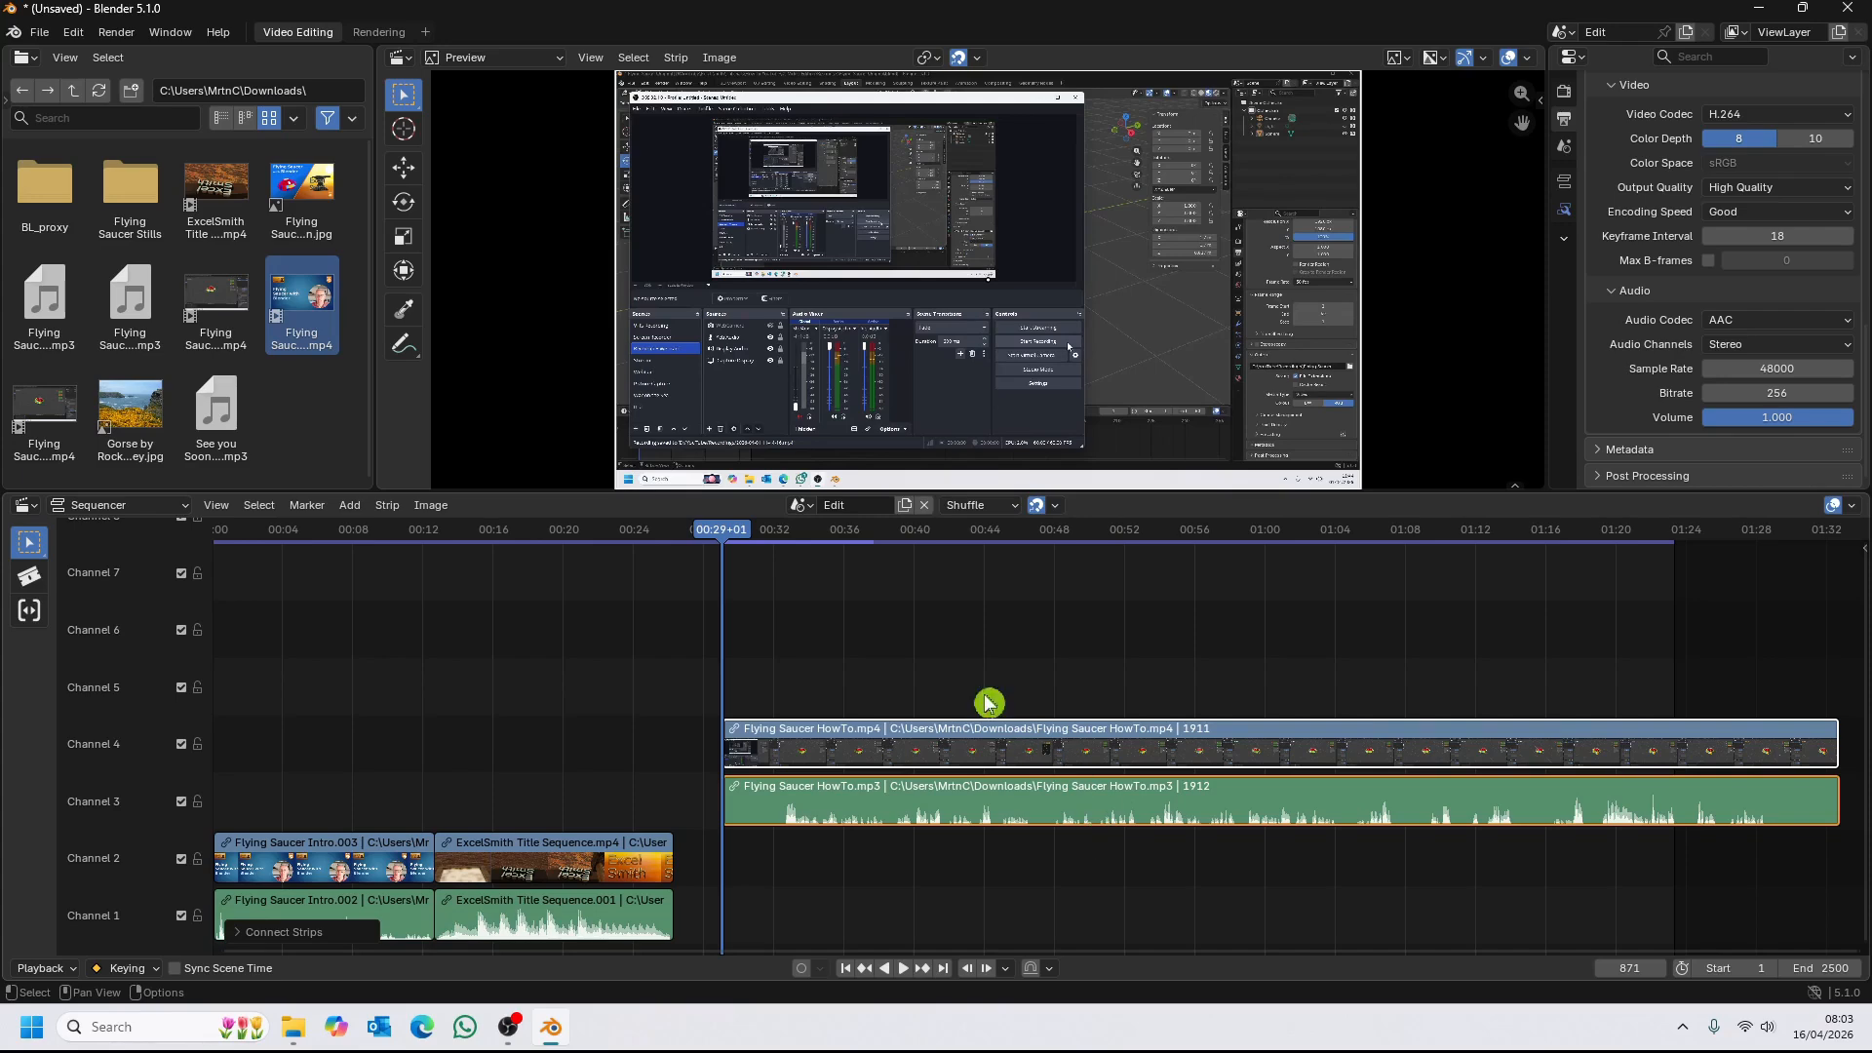
# Split the connected HowTo video and audio strips at frame 973 (00:32+13), where the speech begins.
pyautogui.moveTo(721, 537); pyautogui.dragTo(786, 542)
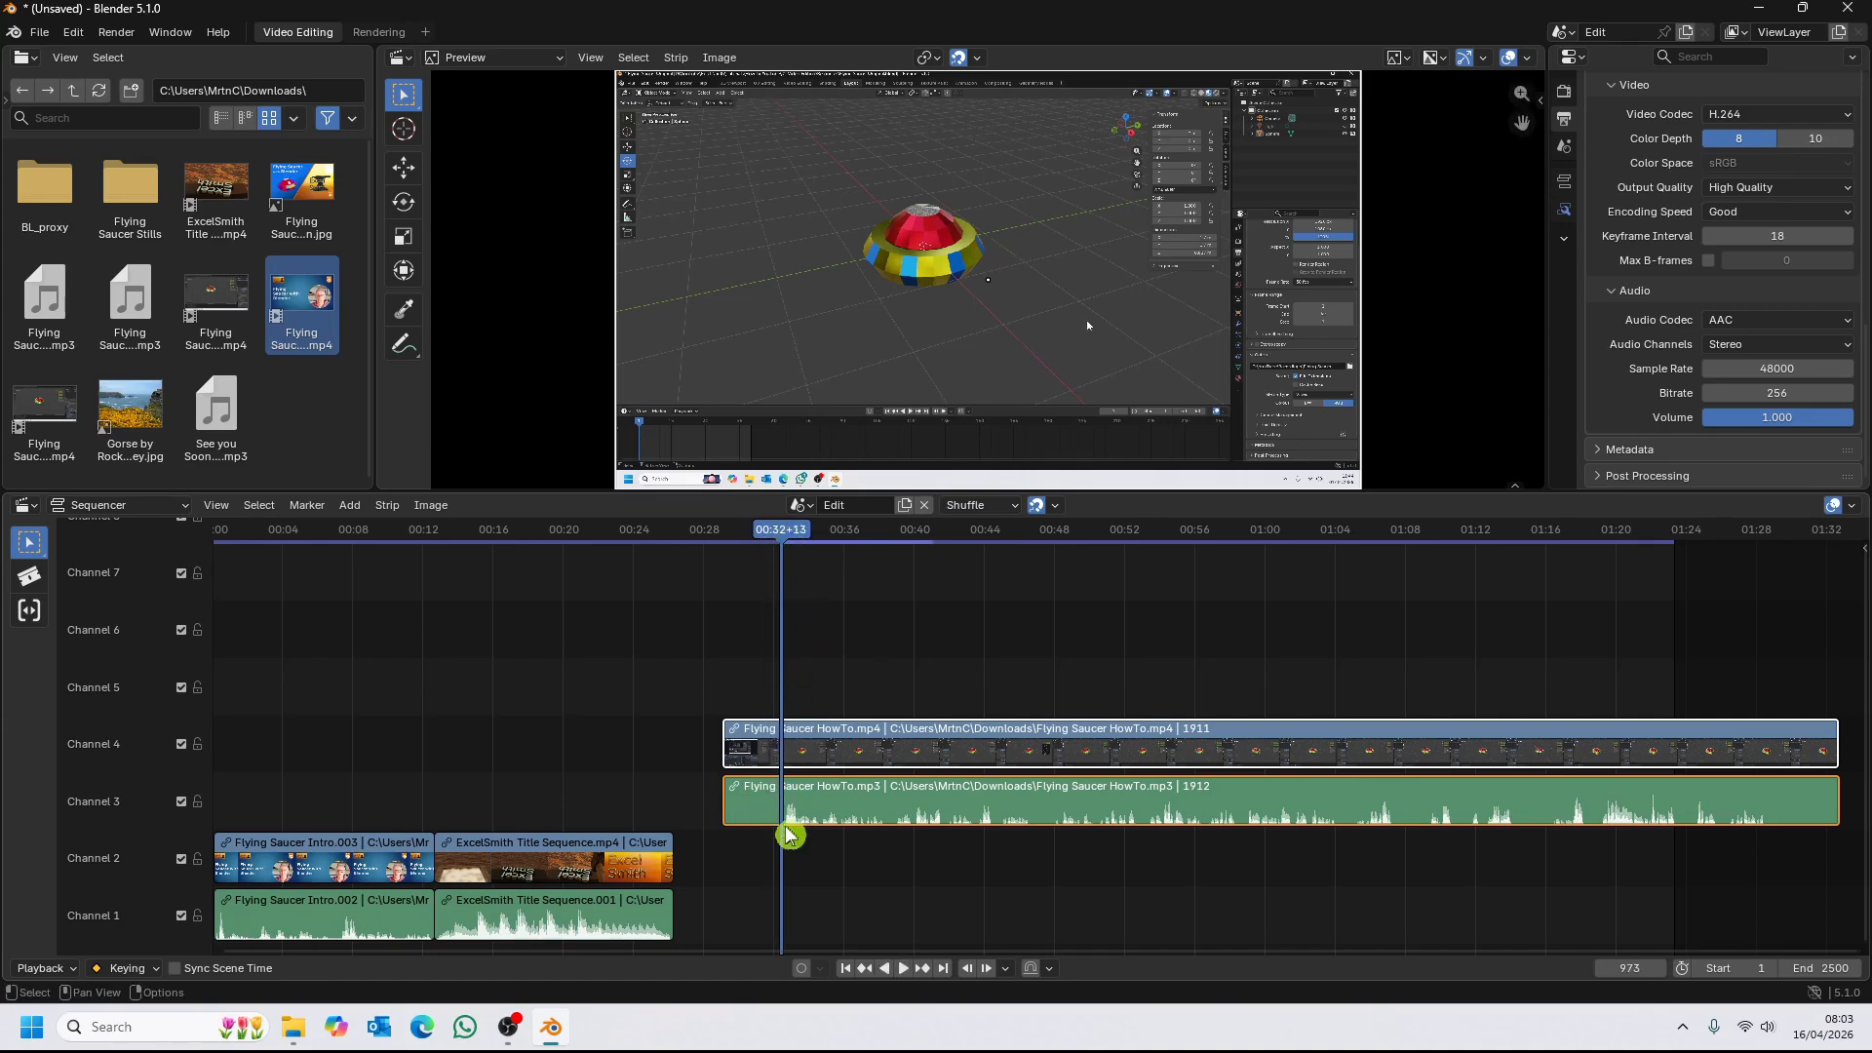
pyautogui.click(788, 819)
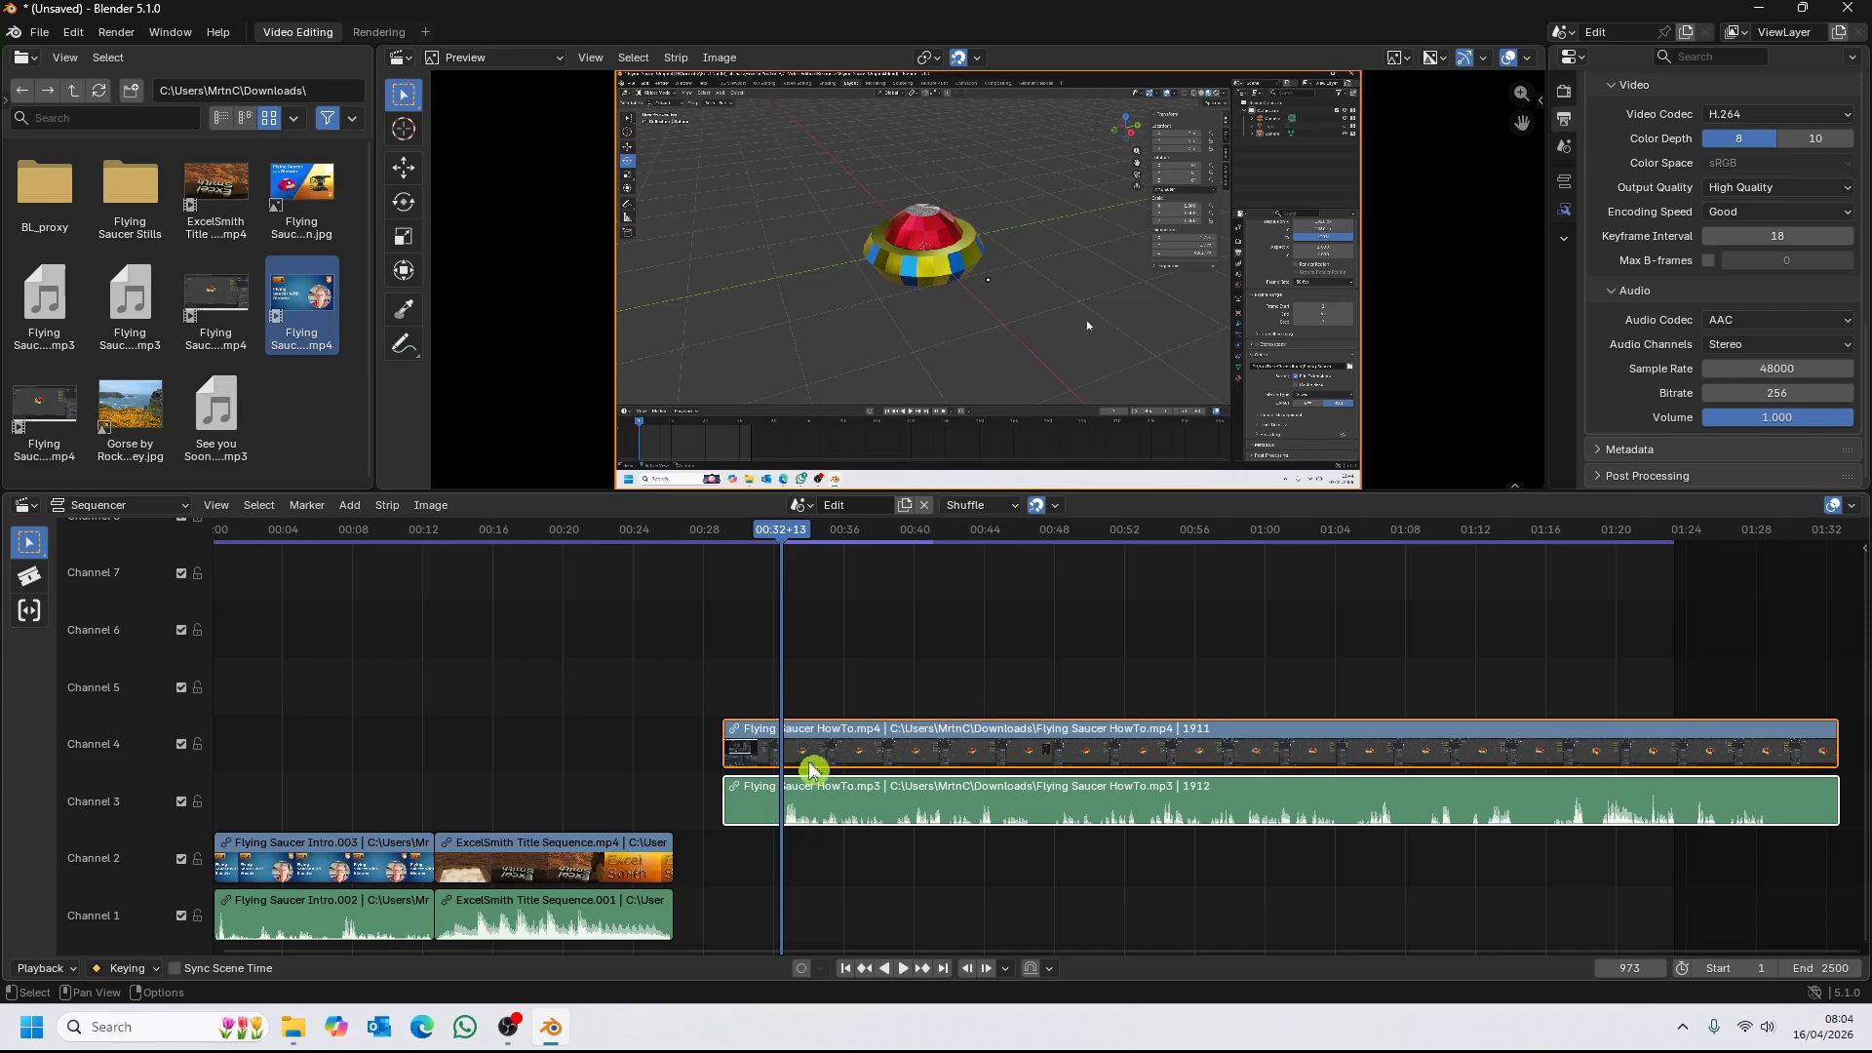
pyautogui.press('k')
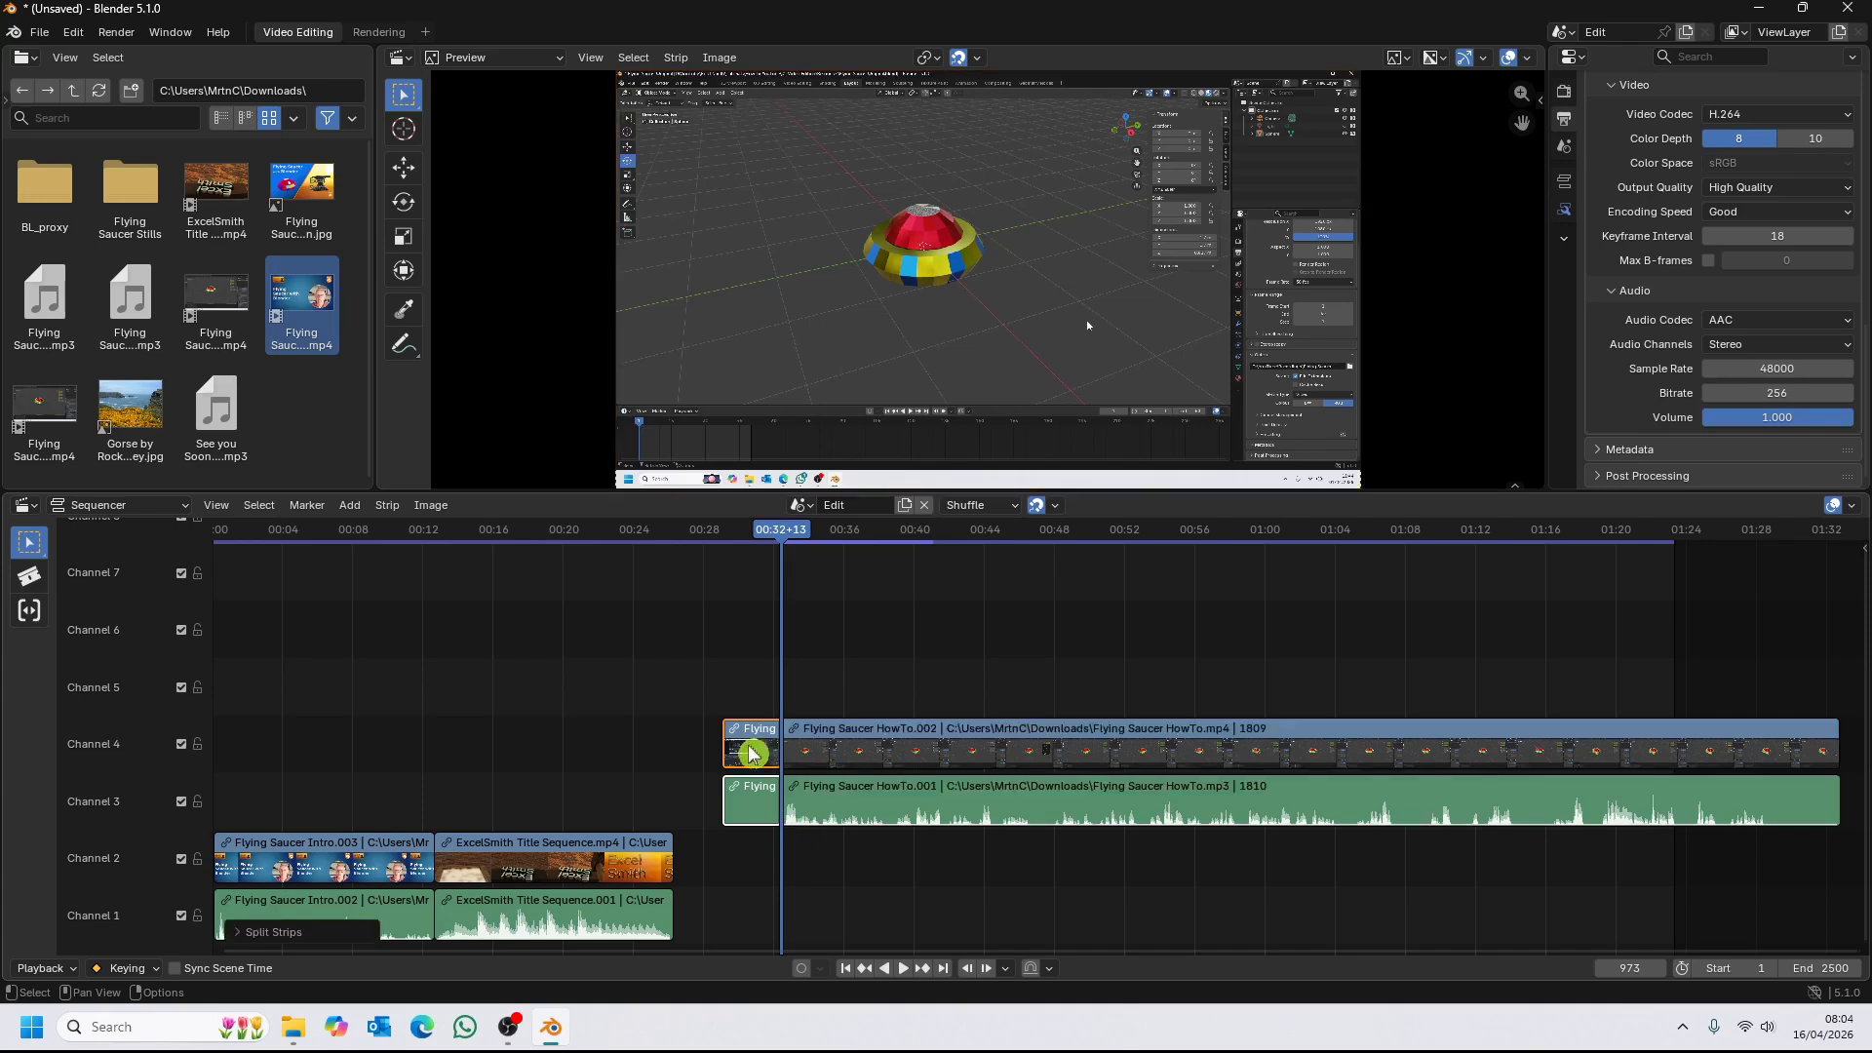
# Try deleting the short HowTo video and audio segments before frame 973, and undo both that deletion and the split.
pyautogui.press('Delete')
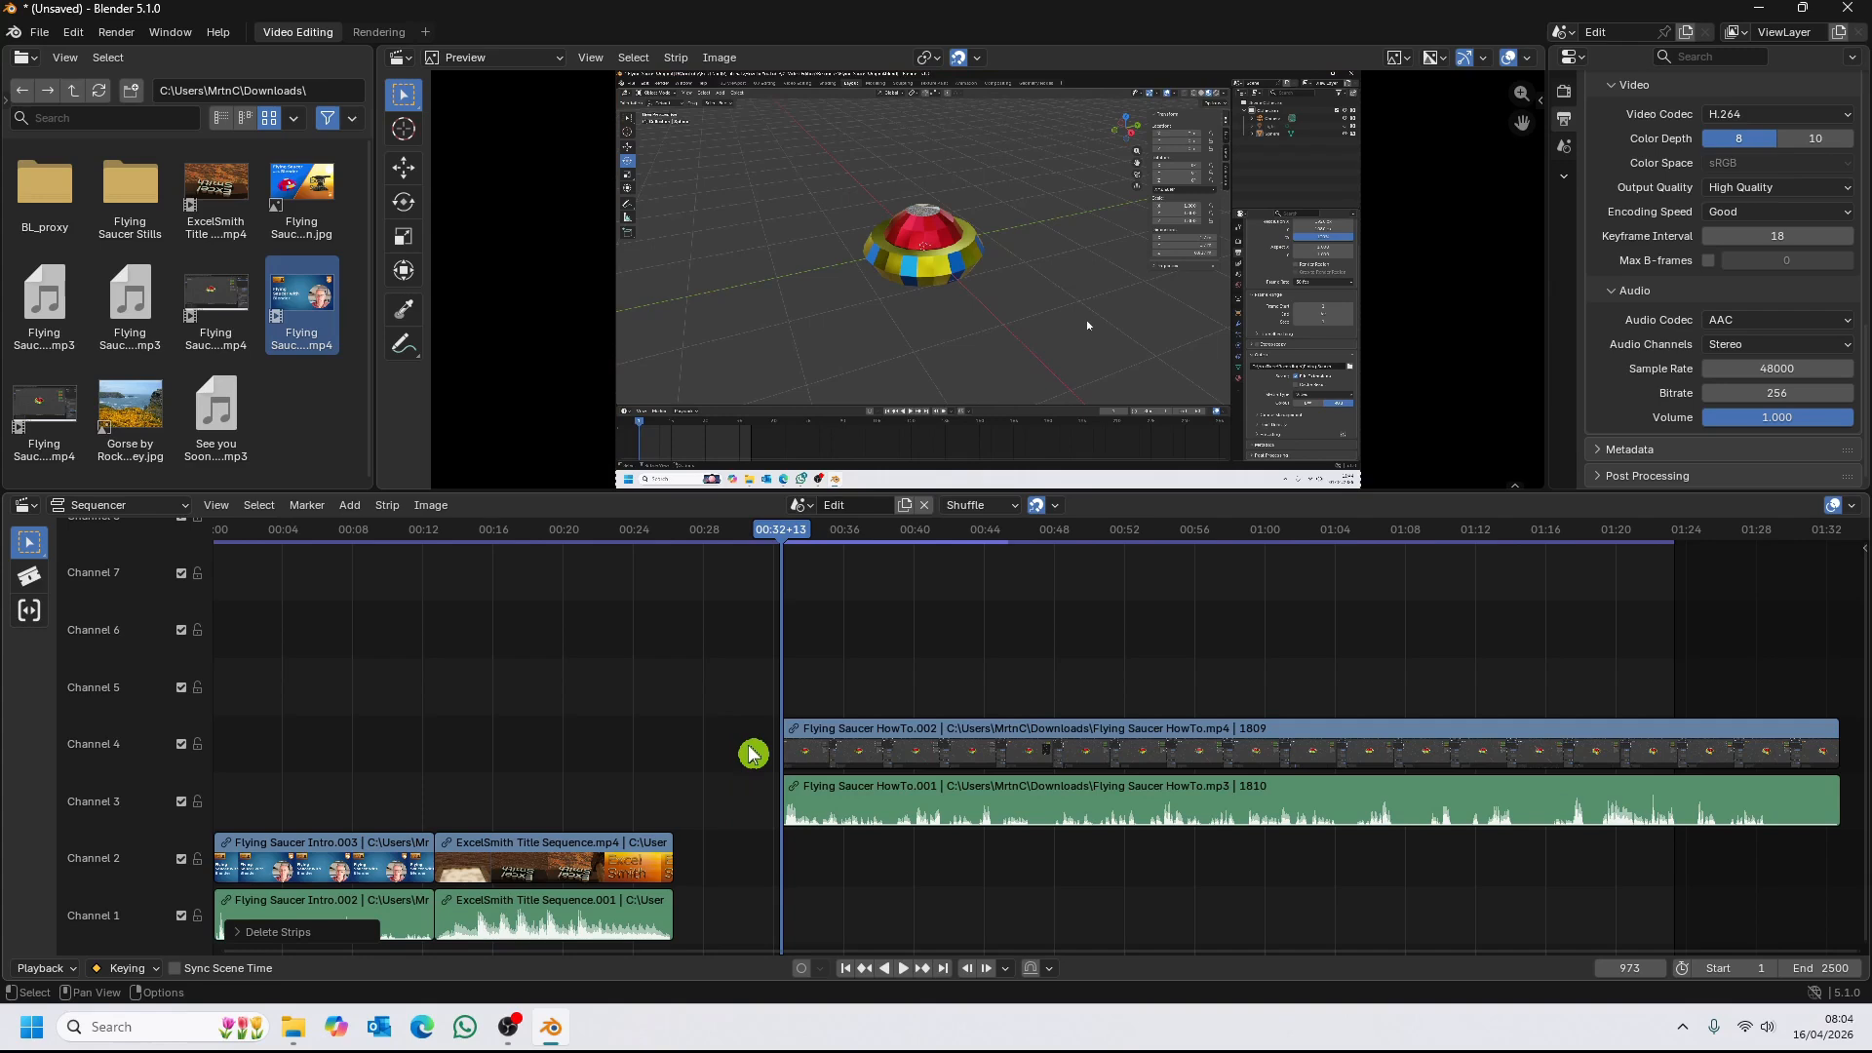
pyautogui.hotkey('ctrl', 'z')
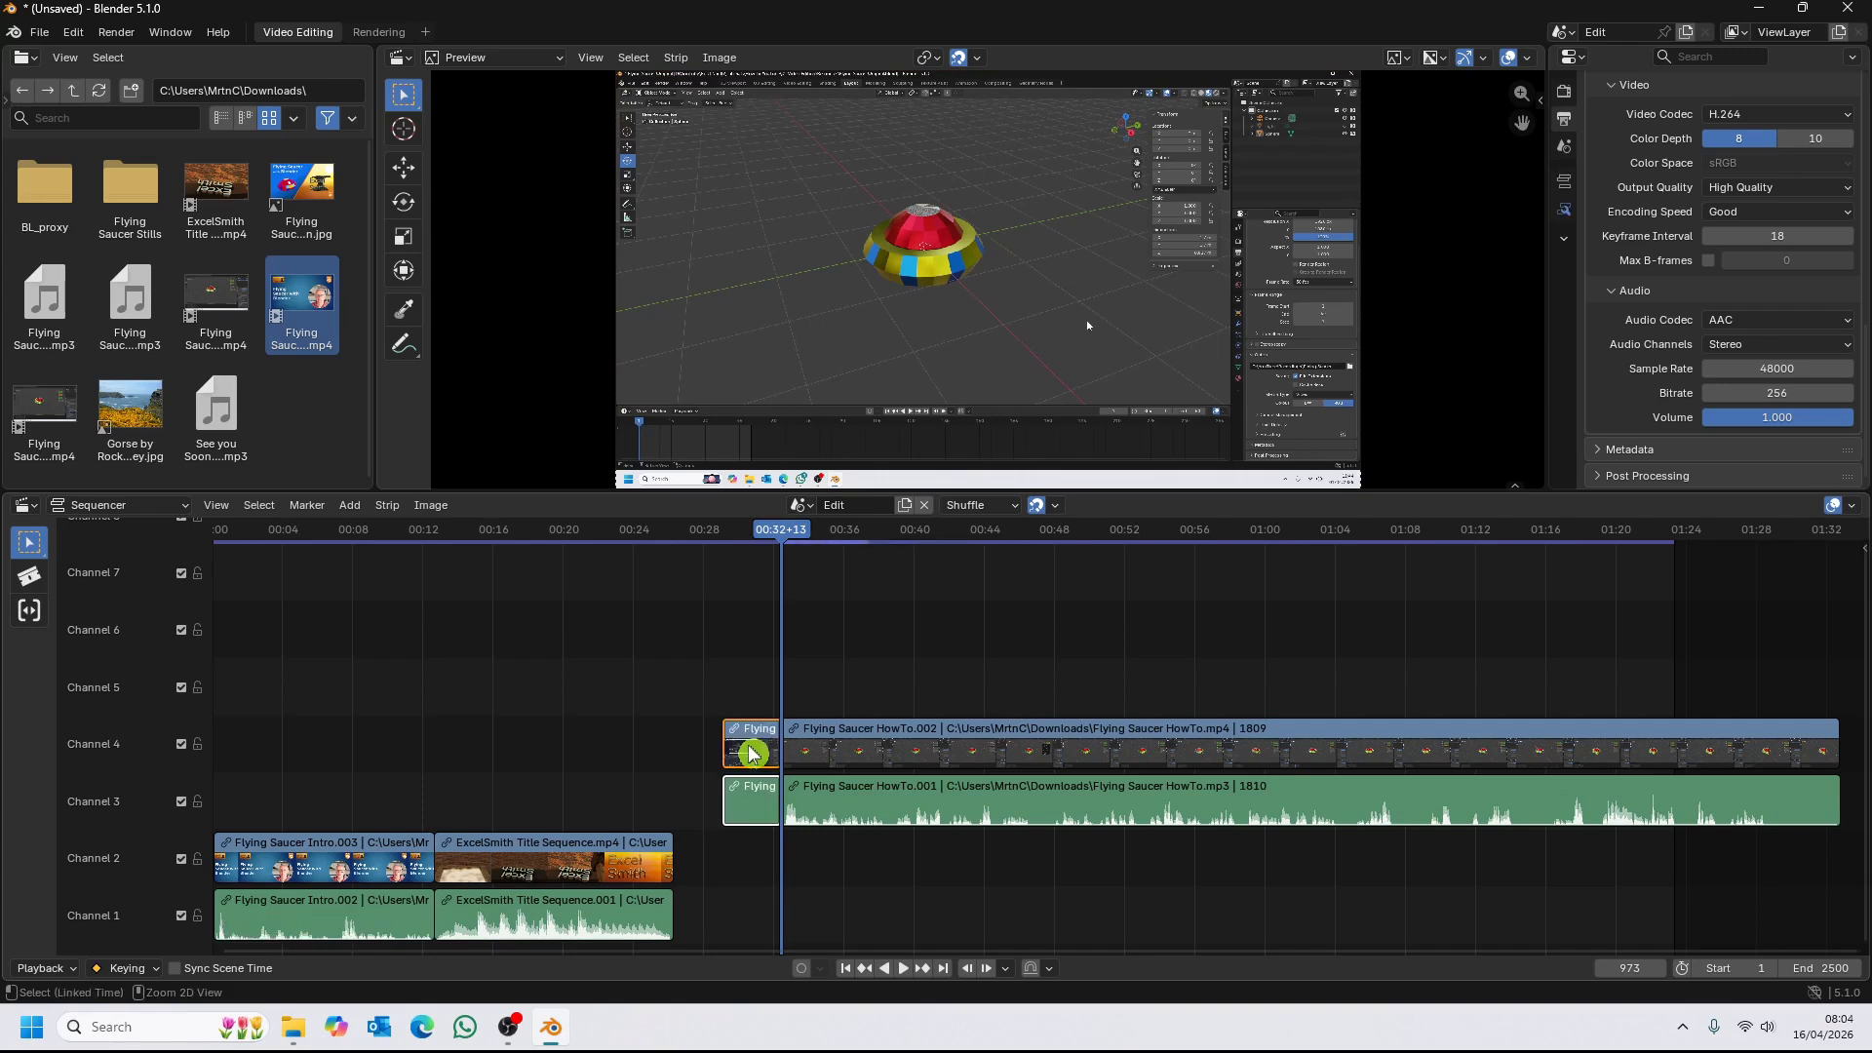
pyautogui.hotkey('ctrl', 'z')
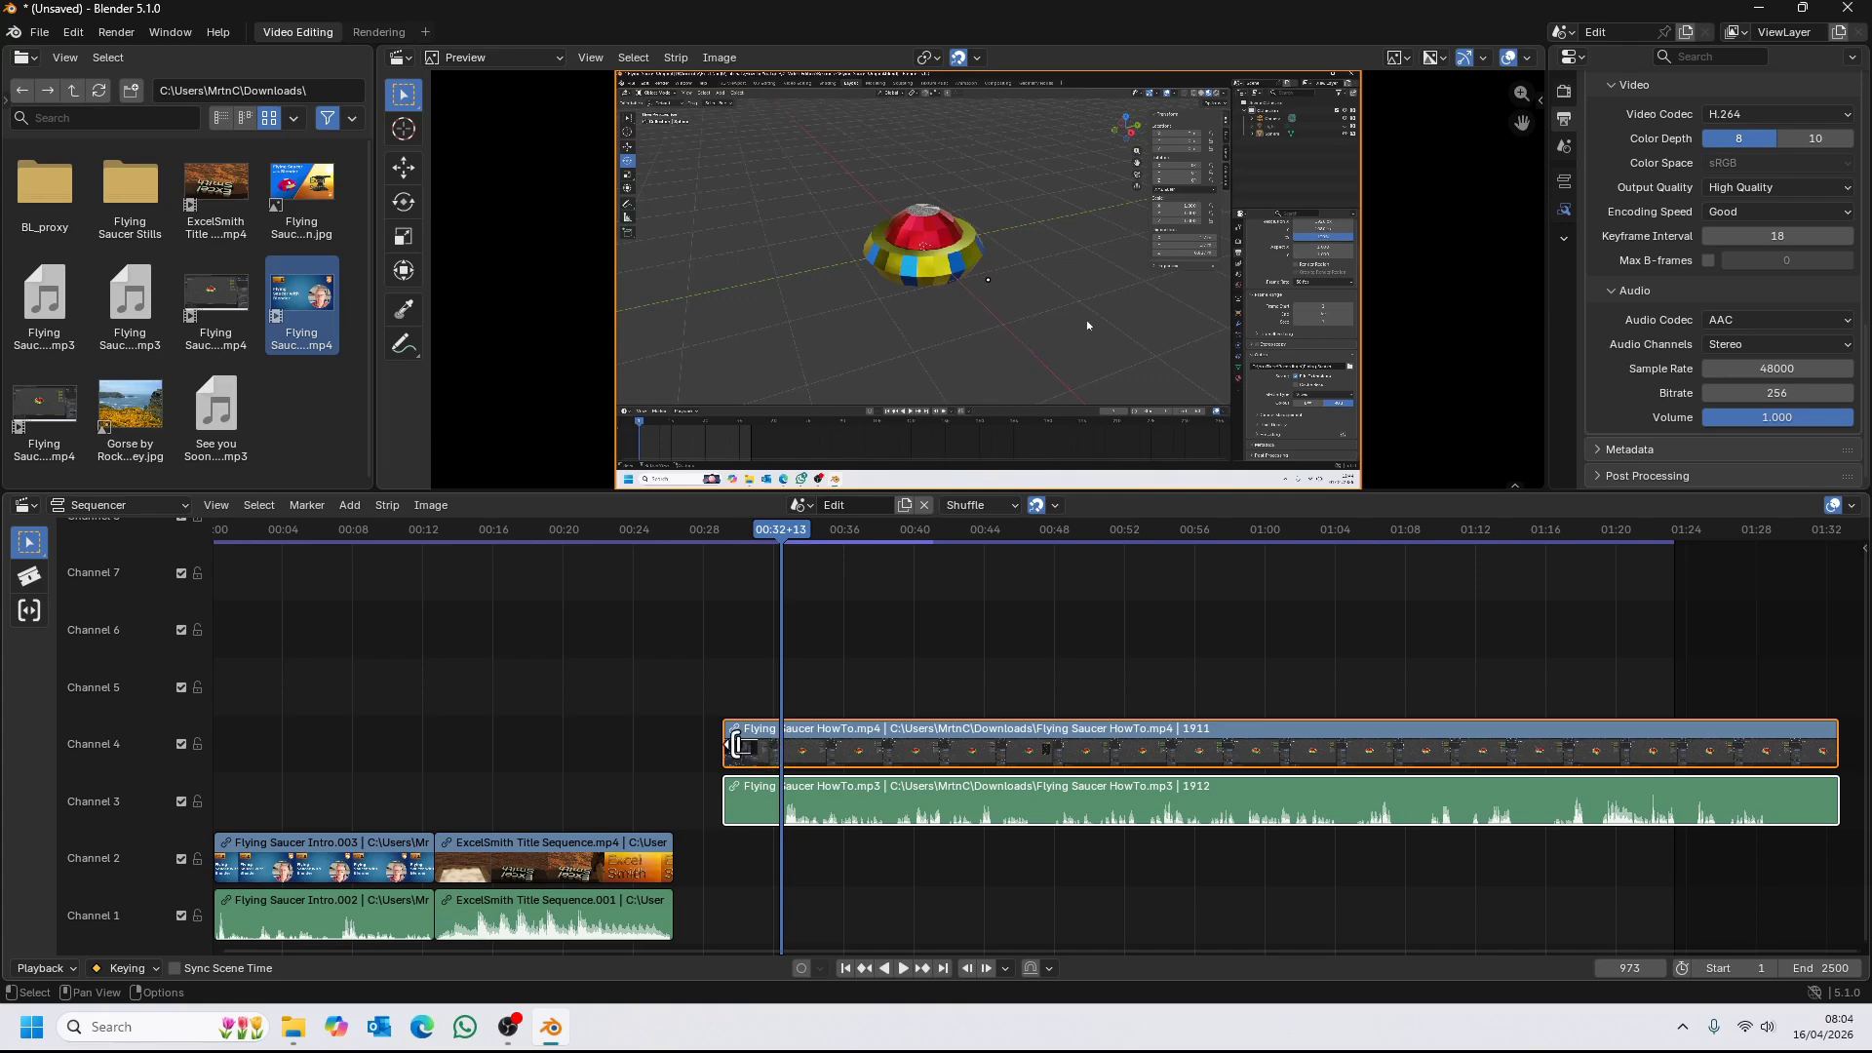
# Trim the connected HowTo video and audio strips to start at frame 973 and end at frame 2663 (01:28+23).
pyautogui.click(738, 746)
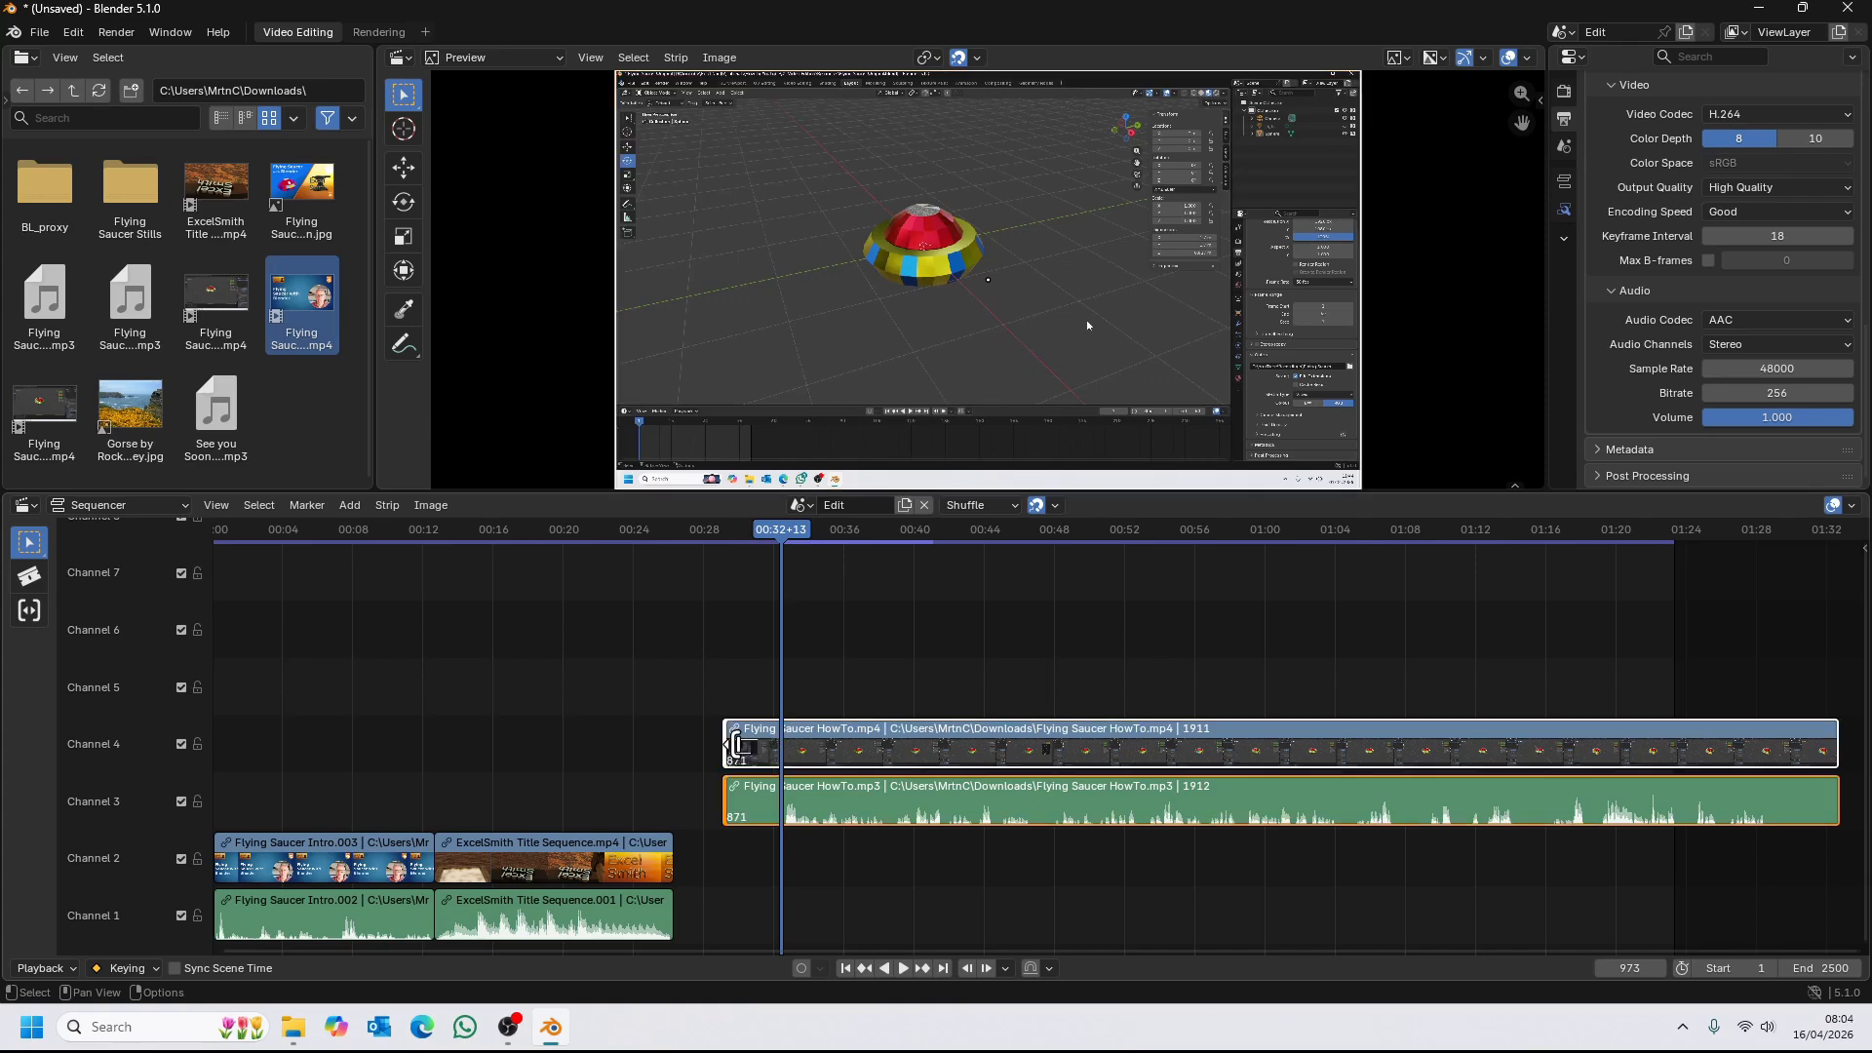
pyautogui.hotkey('shift', 's')
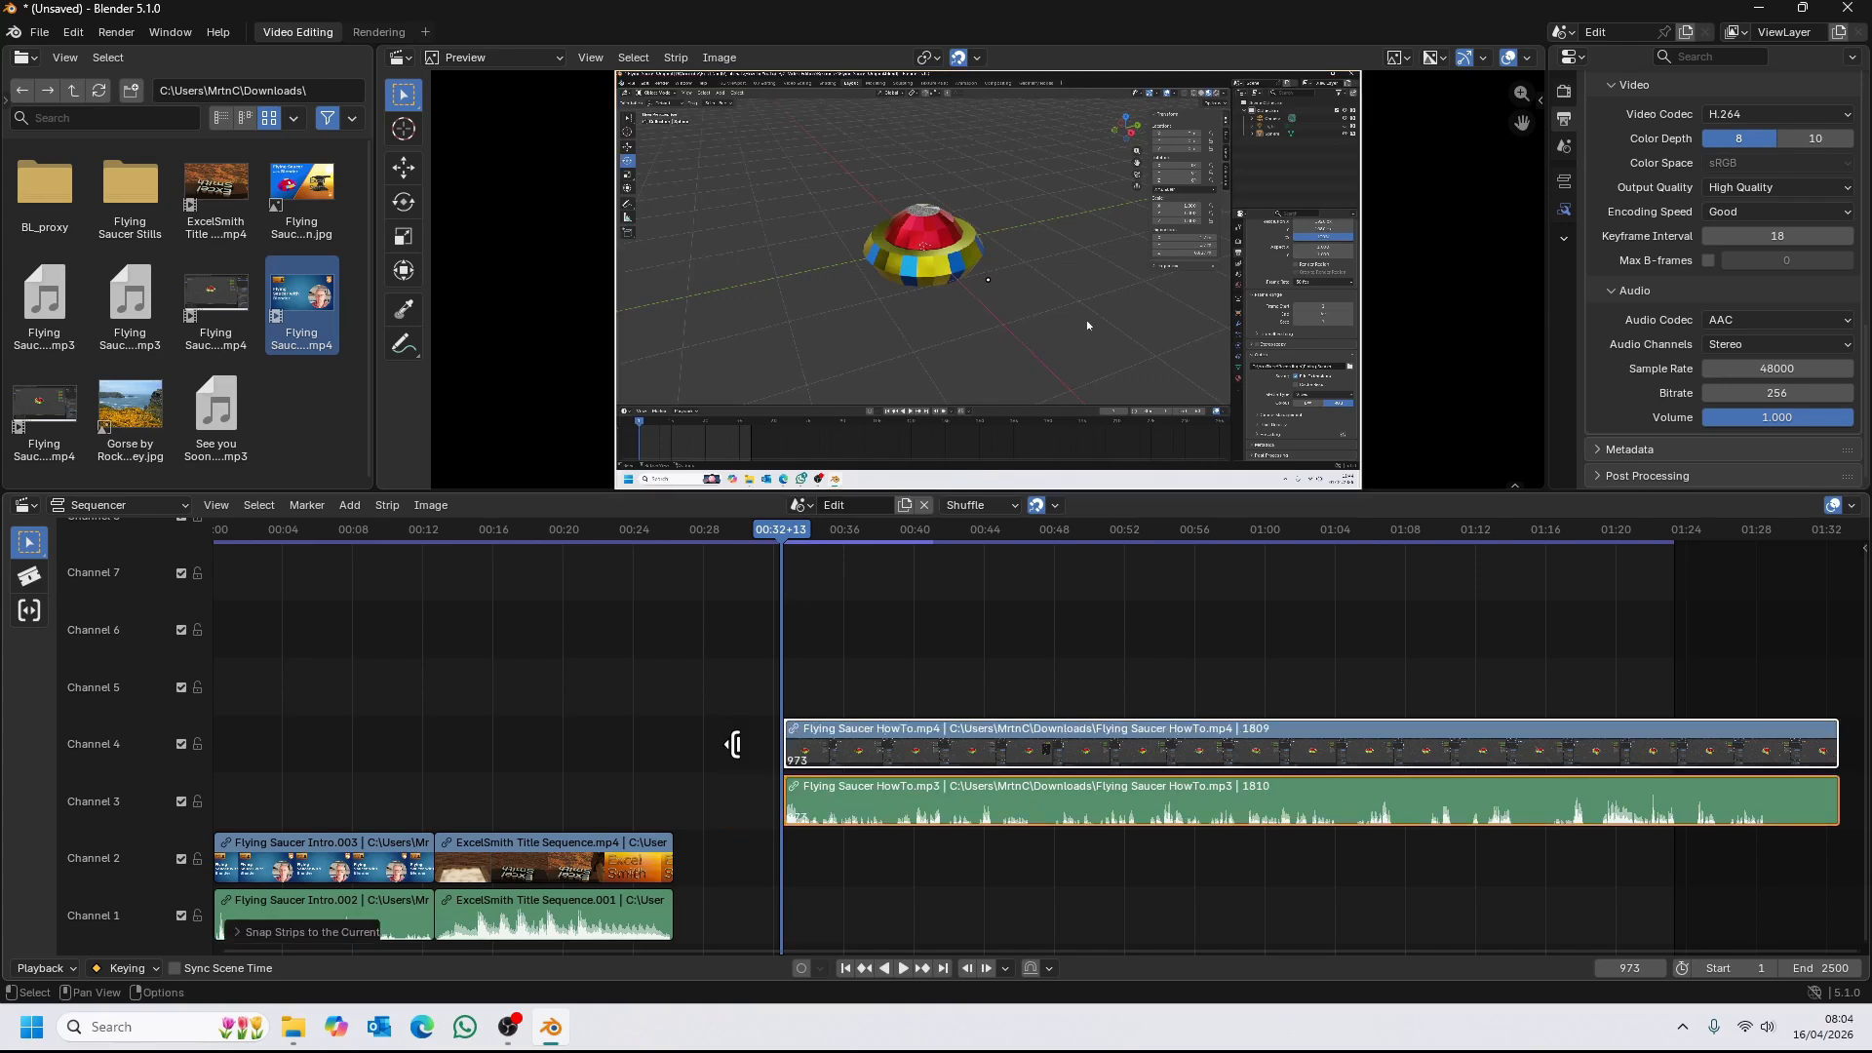
pyautogui.moveTo(788, 536); pyautogui.dragTo(1770, 669)
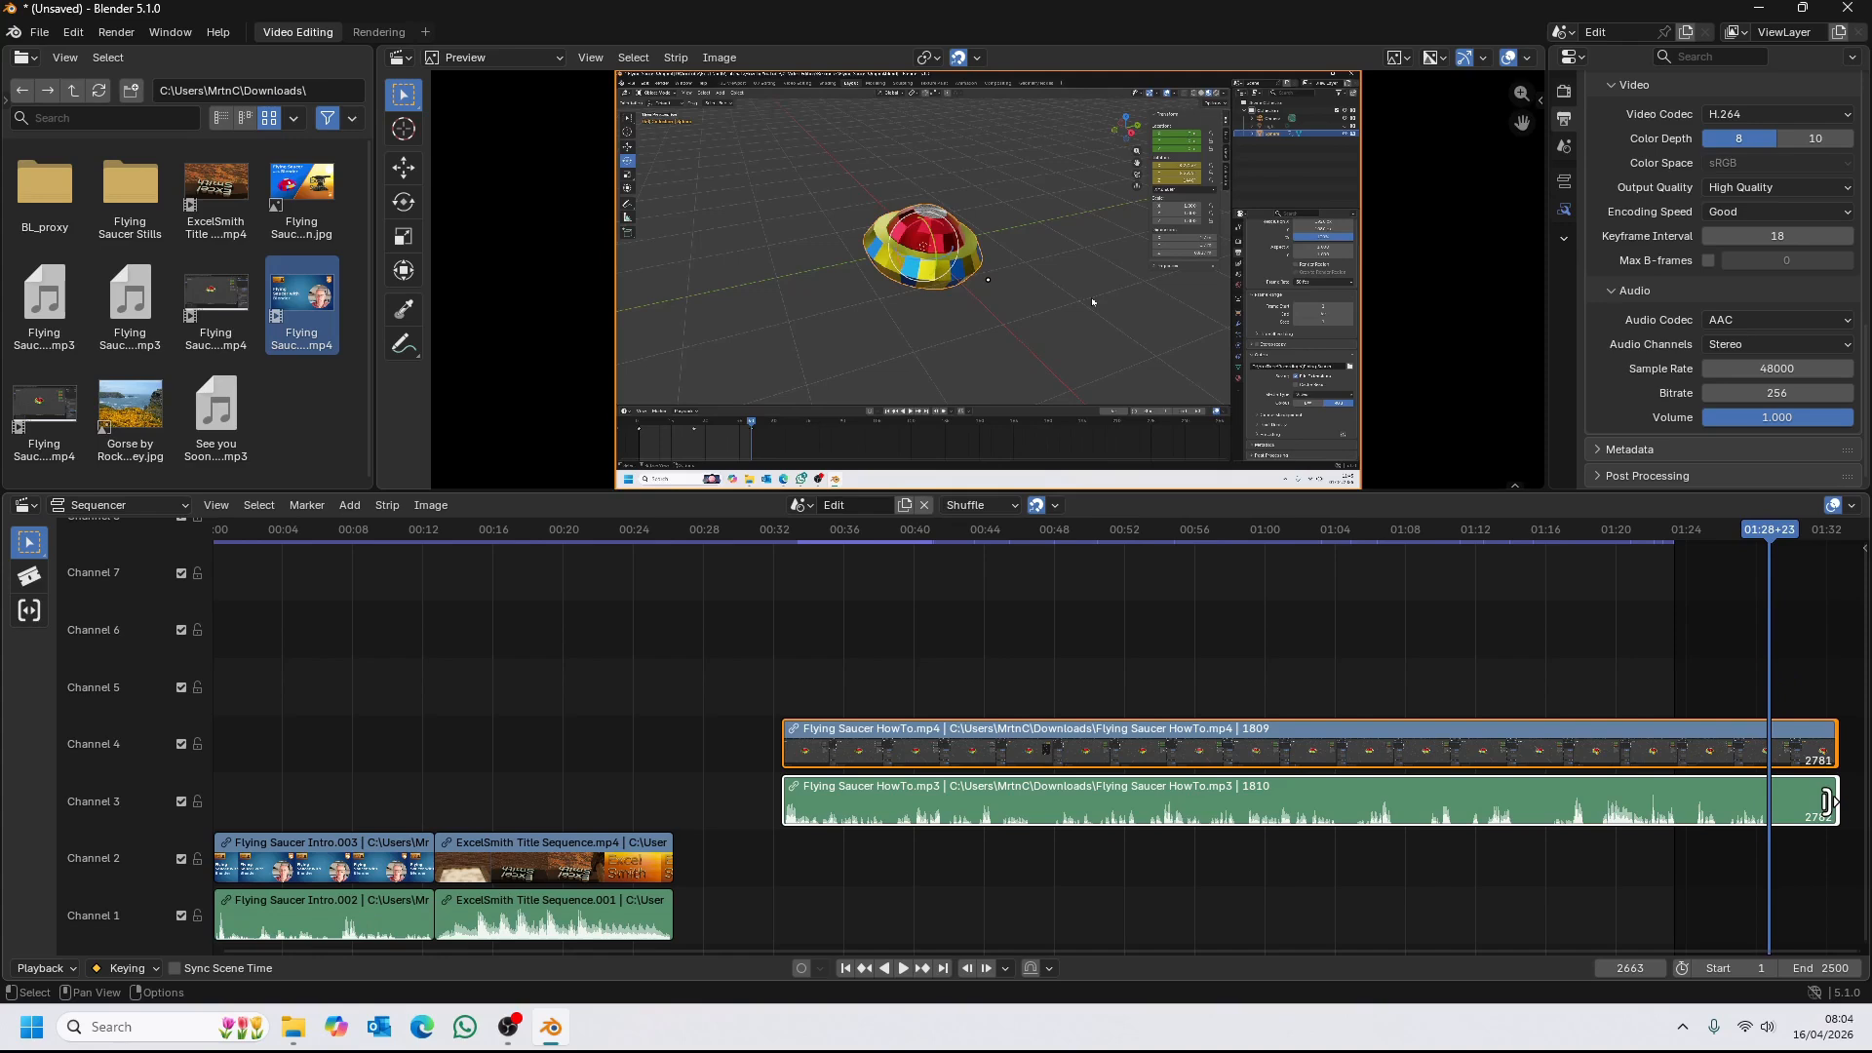
pyautogui.hotkey('shift', 's')
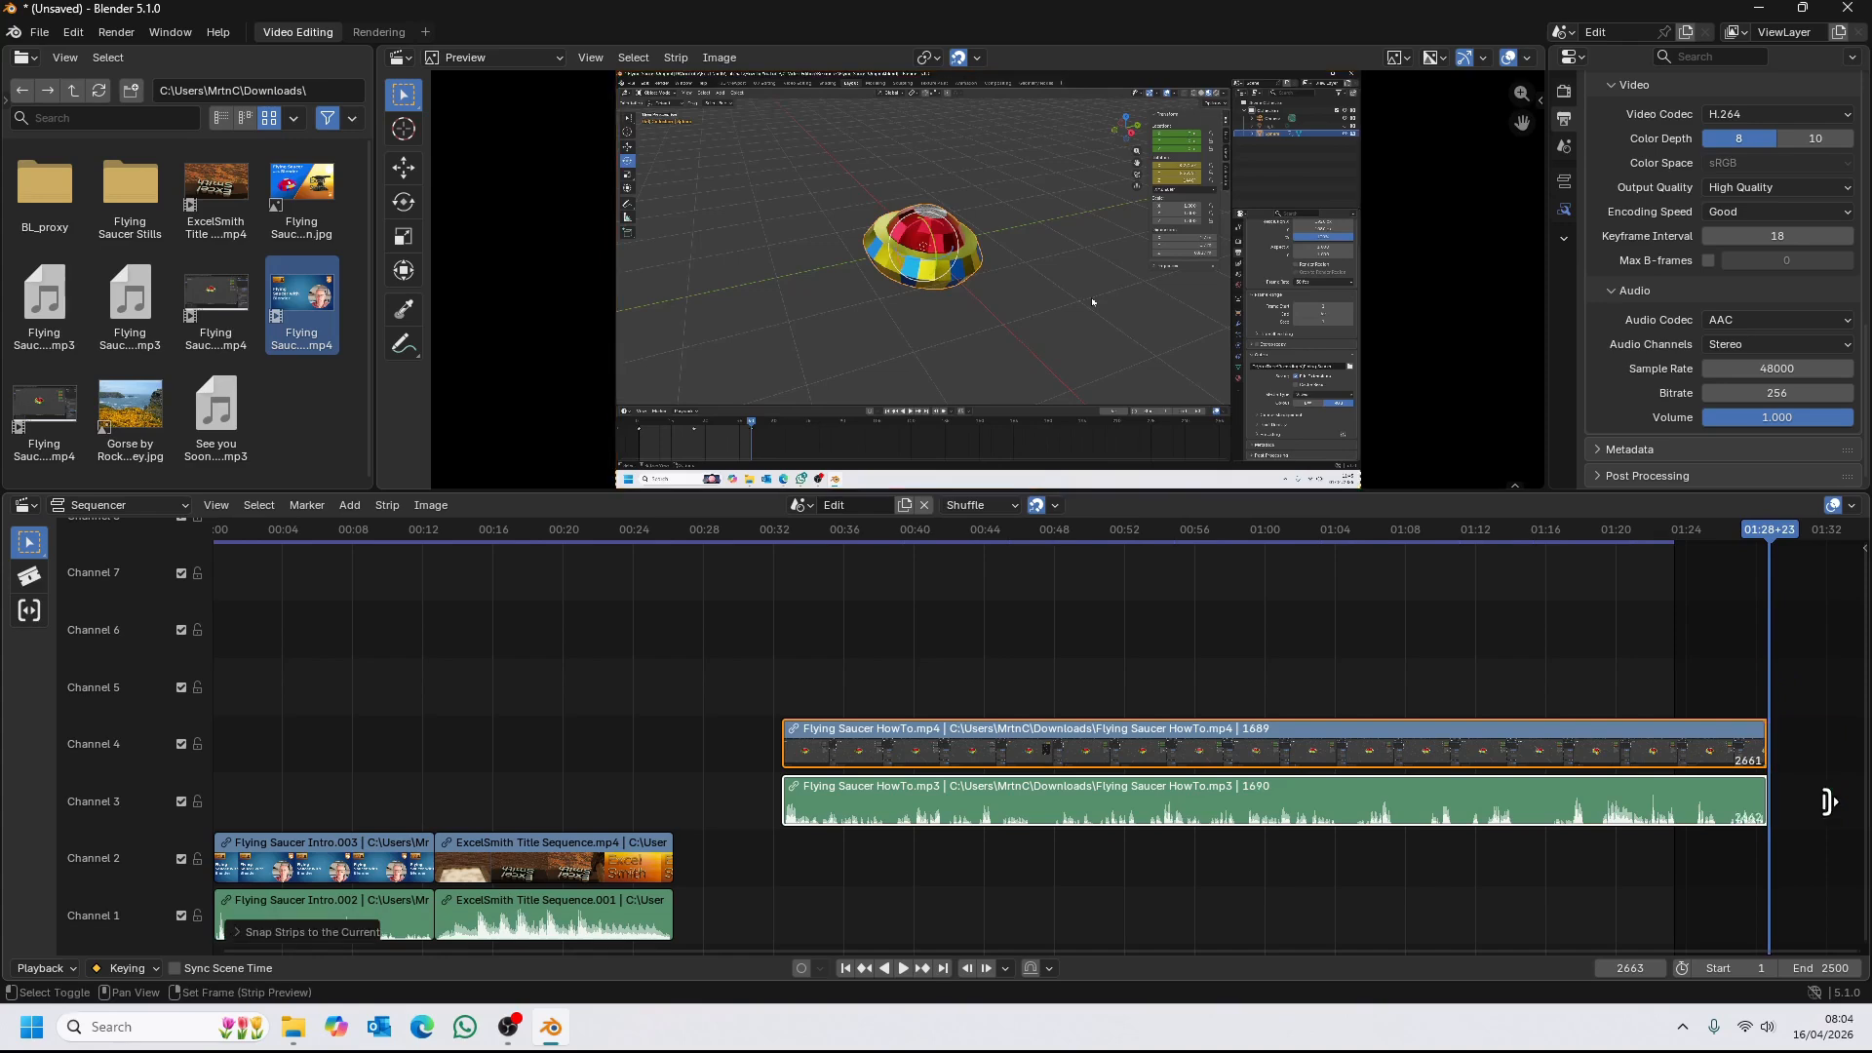
# Snap the trimmed HowTo video and audio strips to frame 787 (00:26+07), directly after the title sequence.
pyautogui.click(1217, 751)
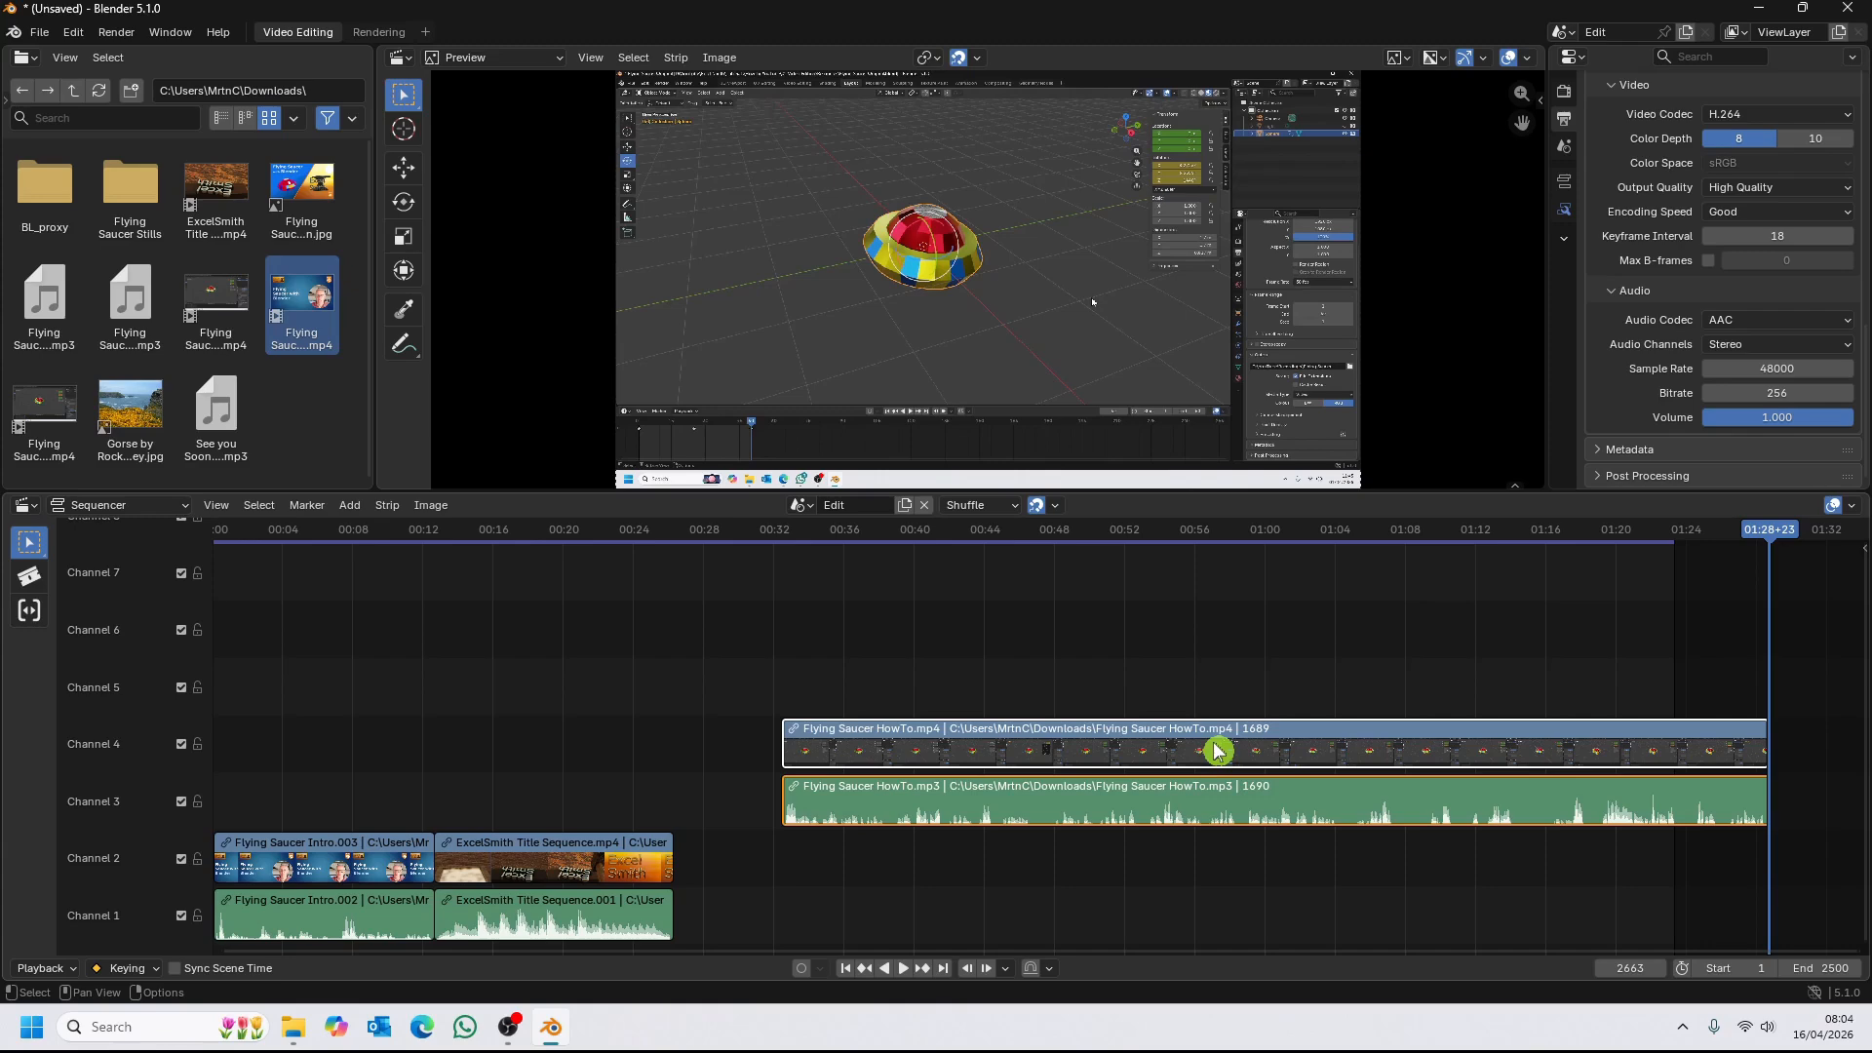
pyautogui.press('Left')
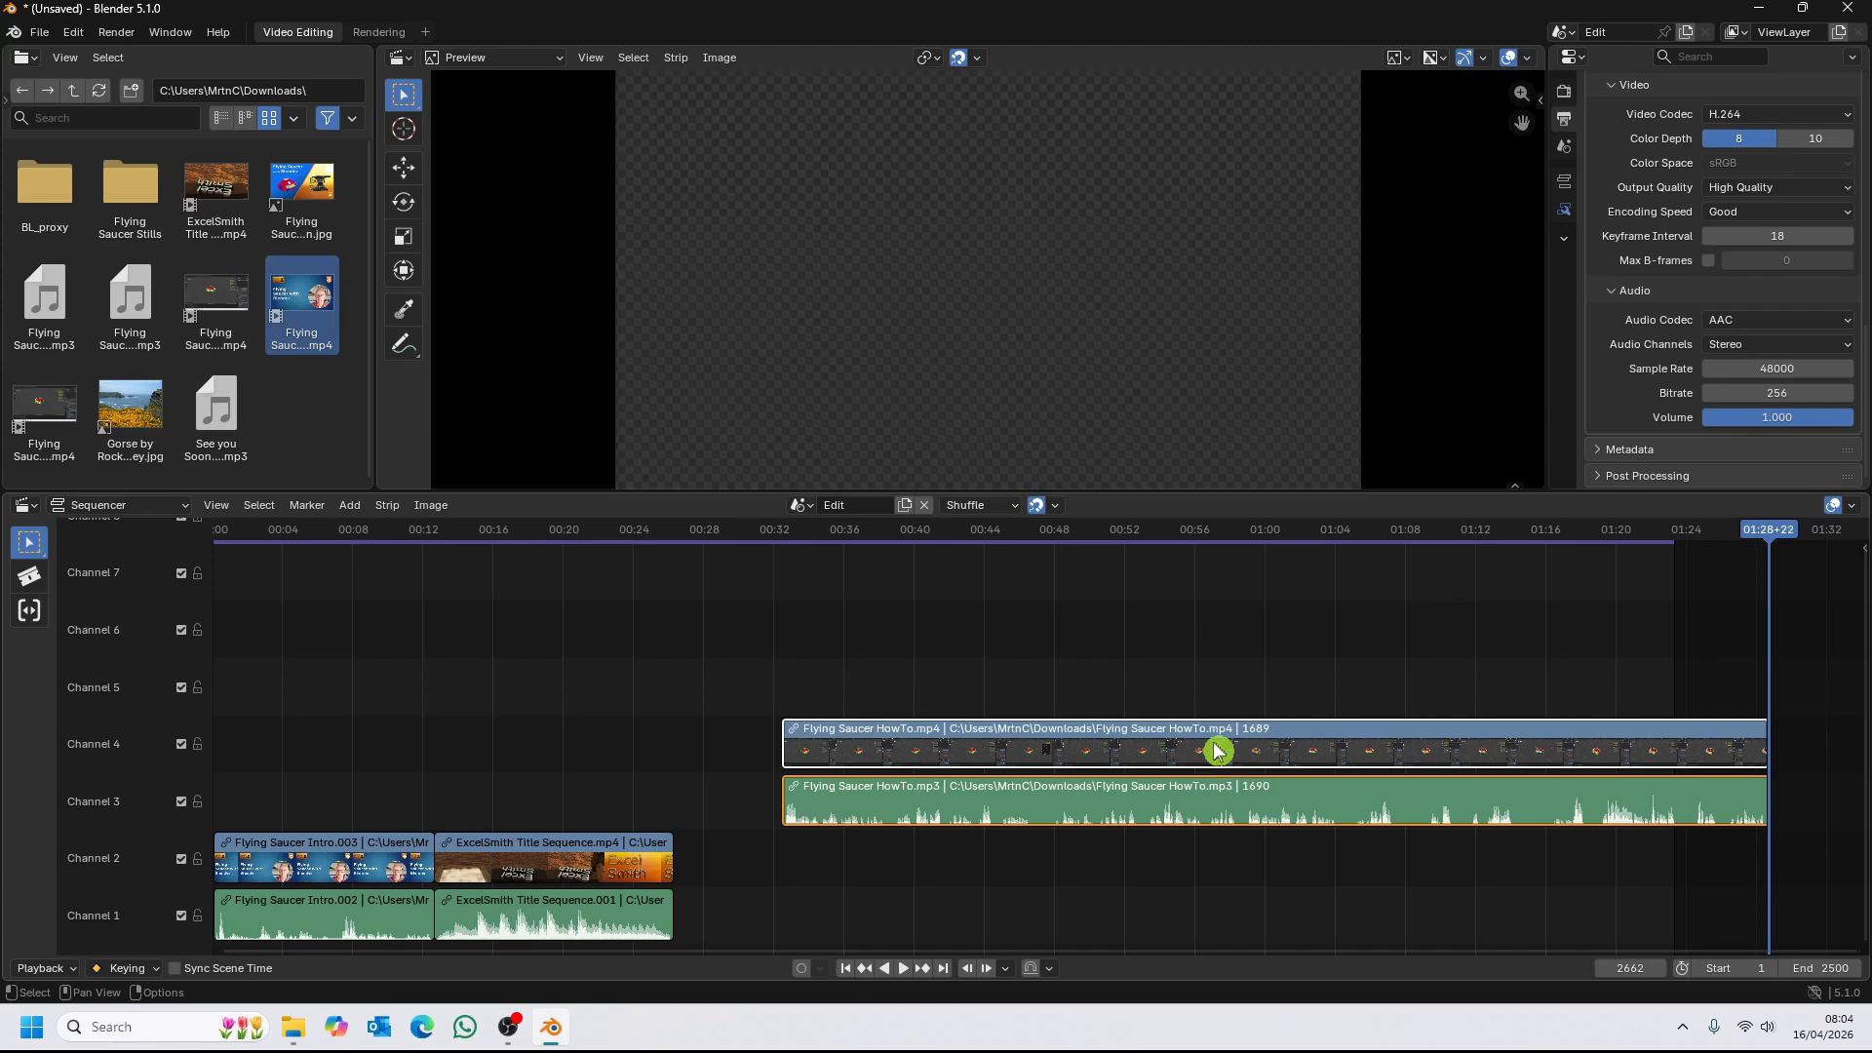
pyautogui.press('pagedown')
pyautogui.press('pagedown')
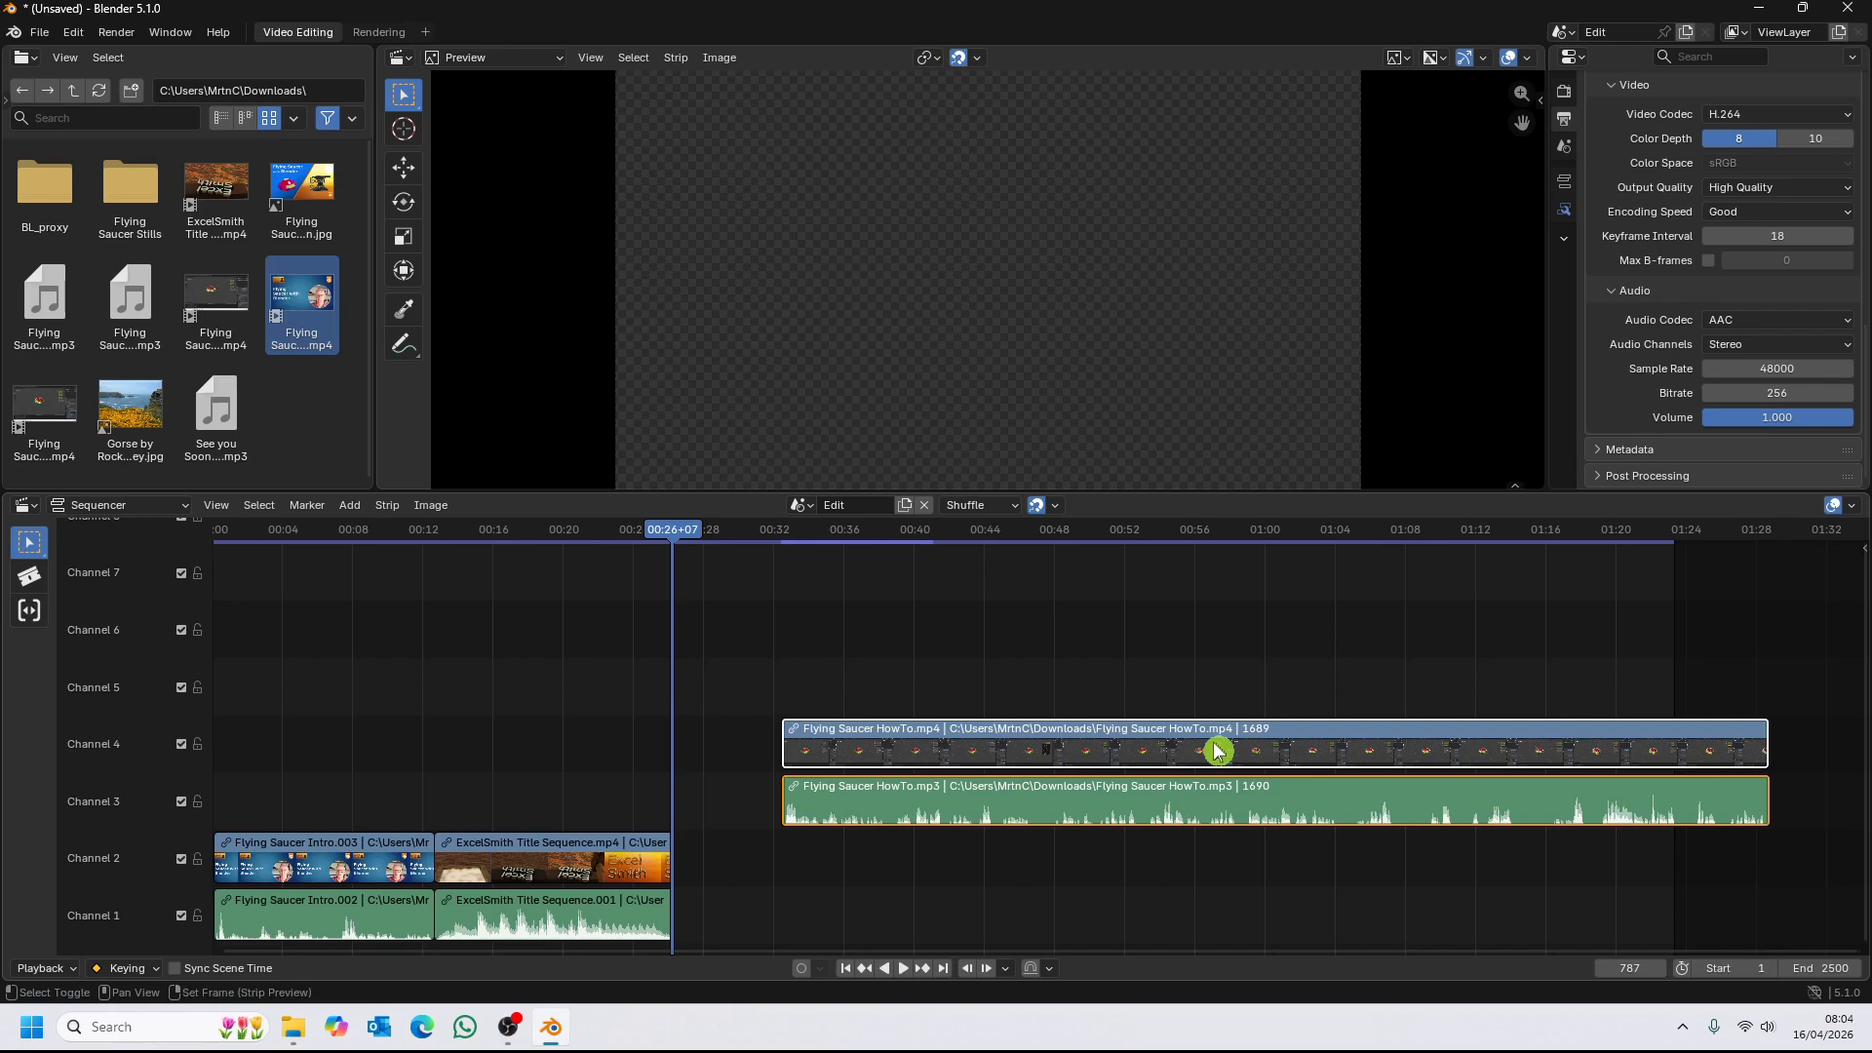
pyautogui.hotkey('shift', 's')
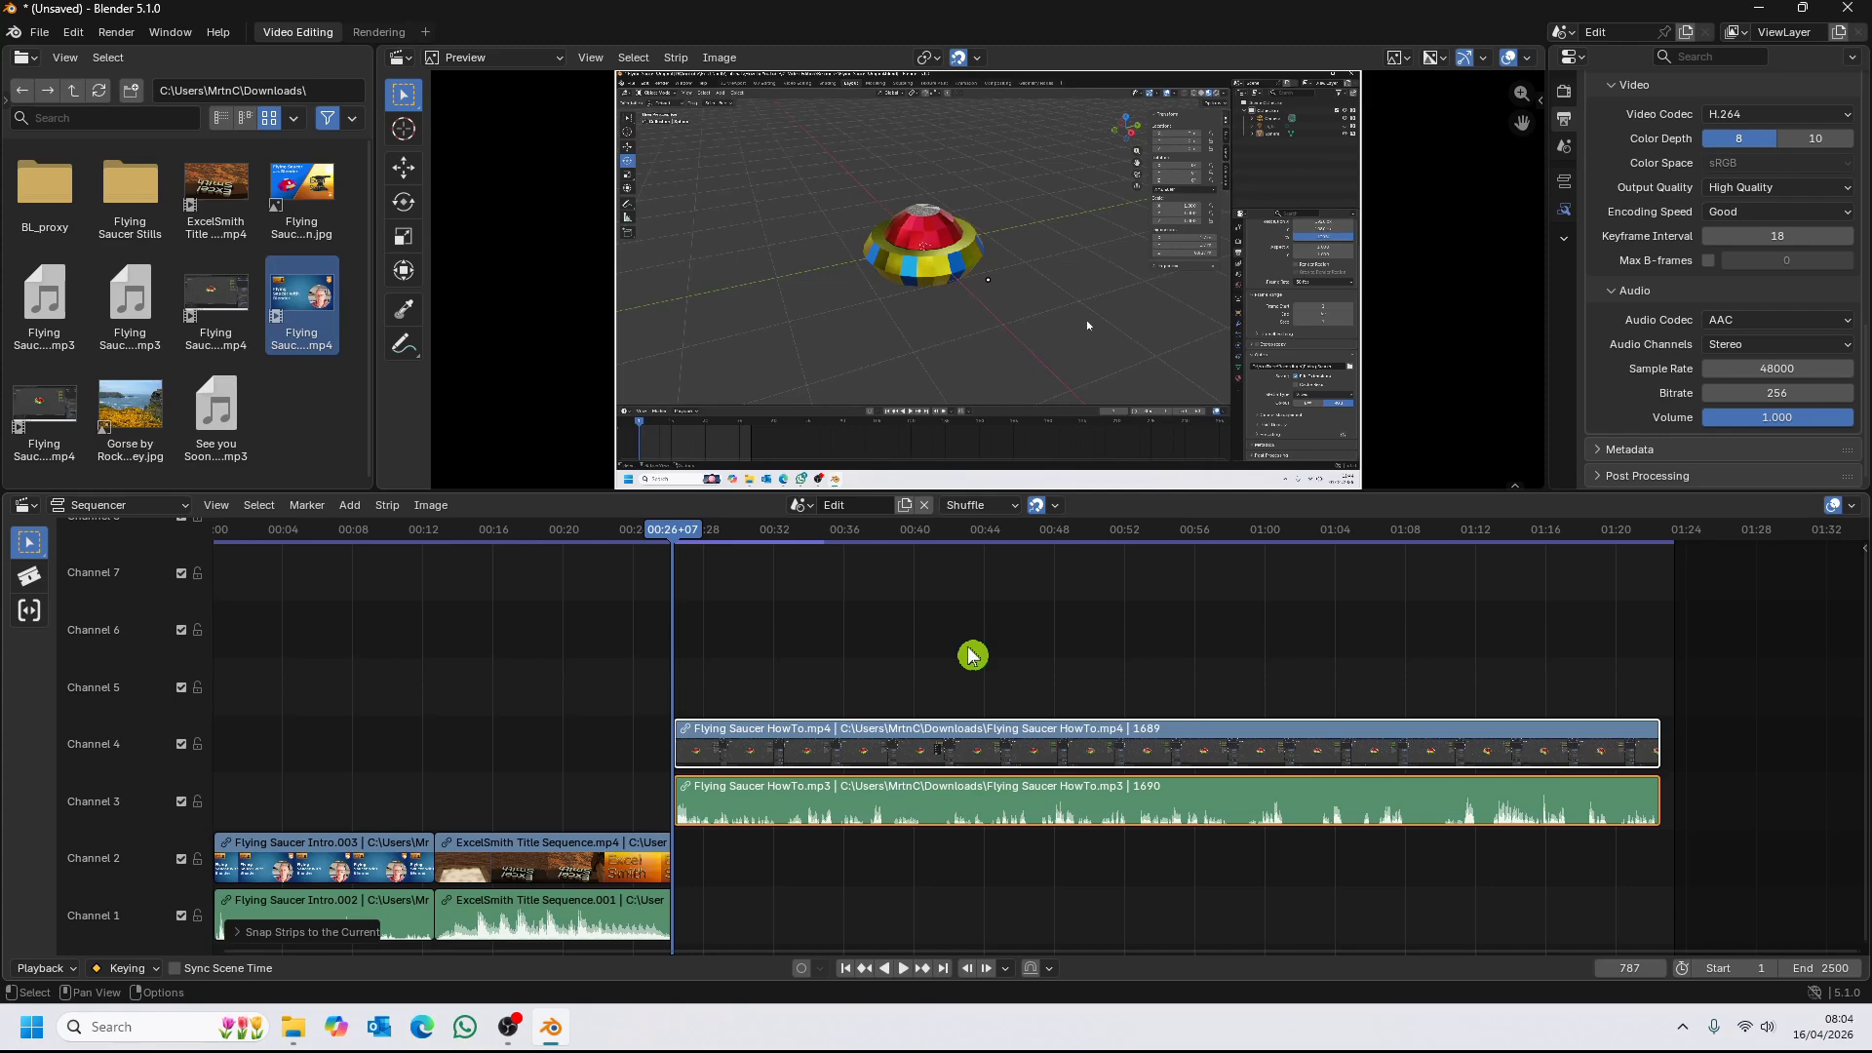
# Cut out the HowTo section between frames 1750 and 1889, and close the gap by snapping the remaining part to frame 1750.
pyautogui.moveTo(668, 535); pyautogui.dragTo(1317, 652)
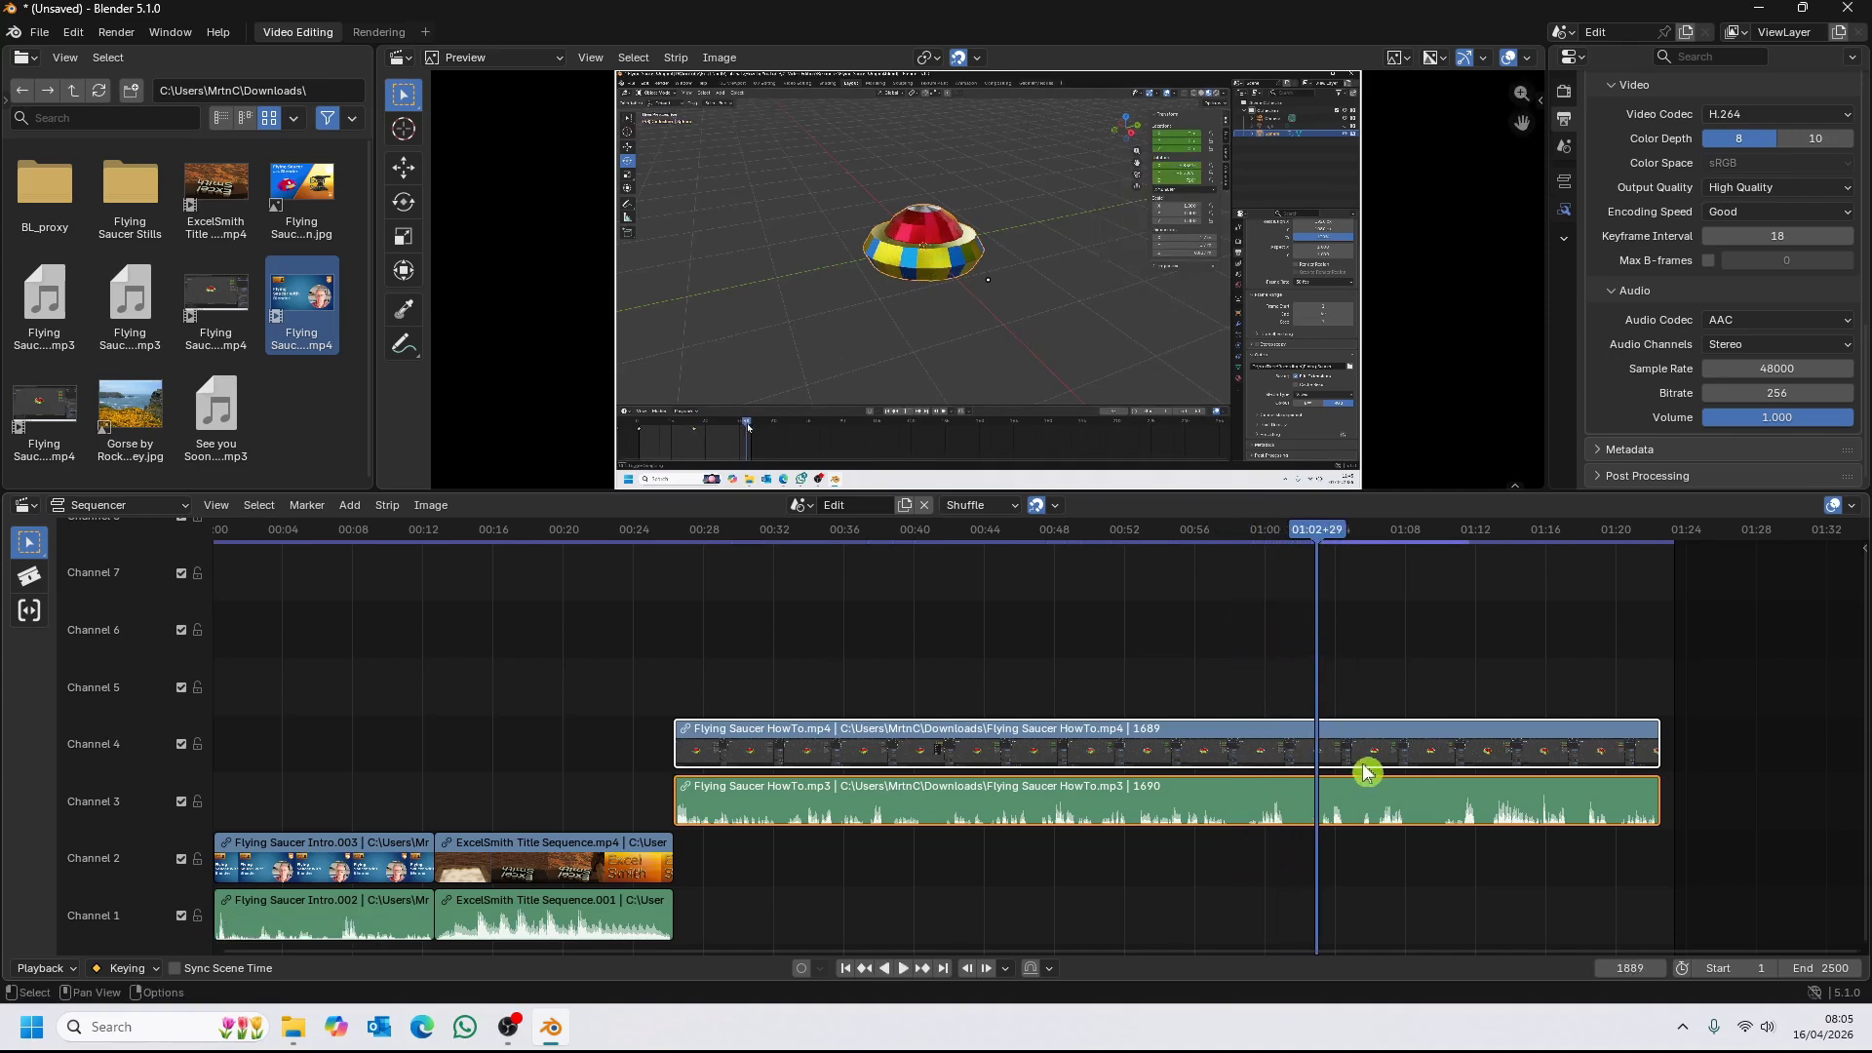
pyautogui.press('k')
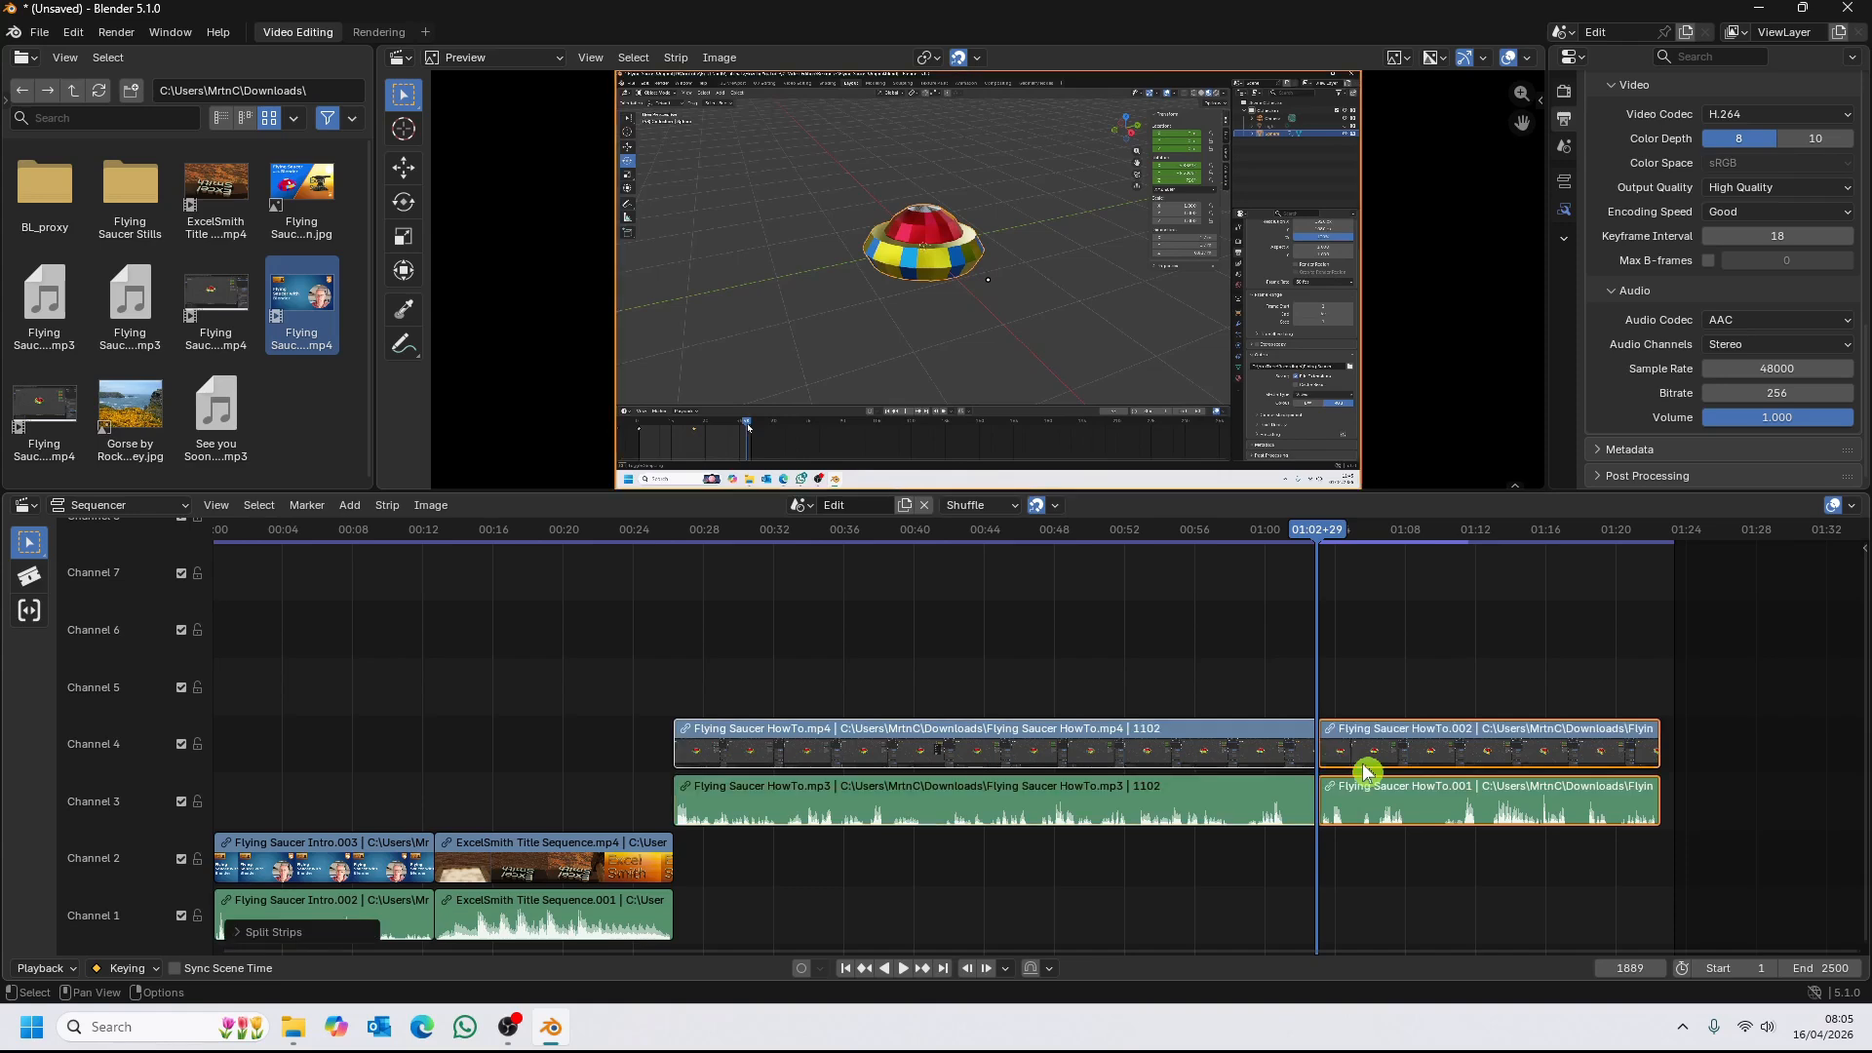
pyautogui.moveTo(1313, 536); pyautogui.dragTo(1236, 539)
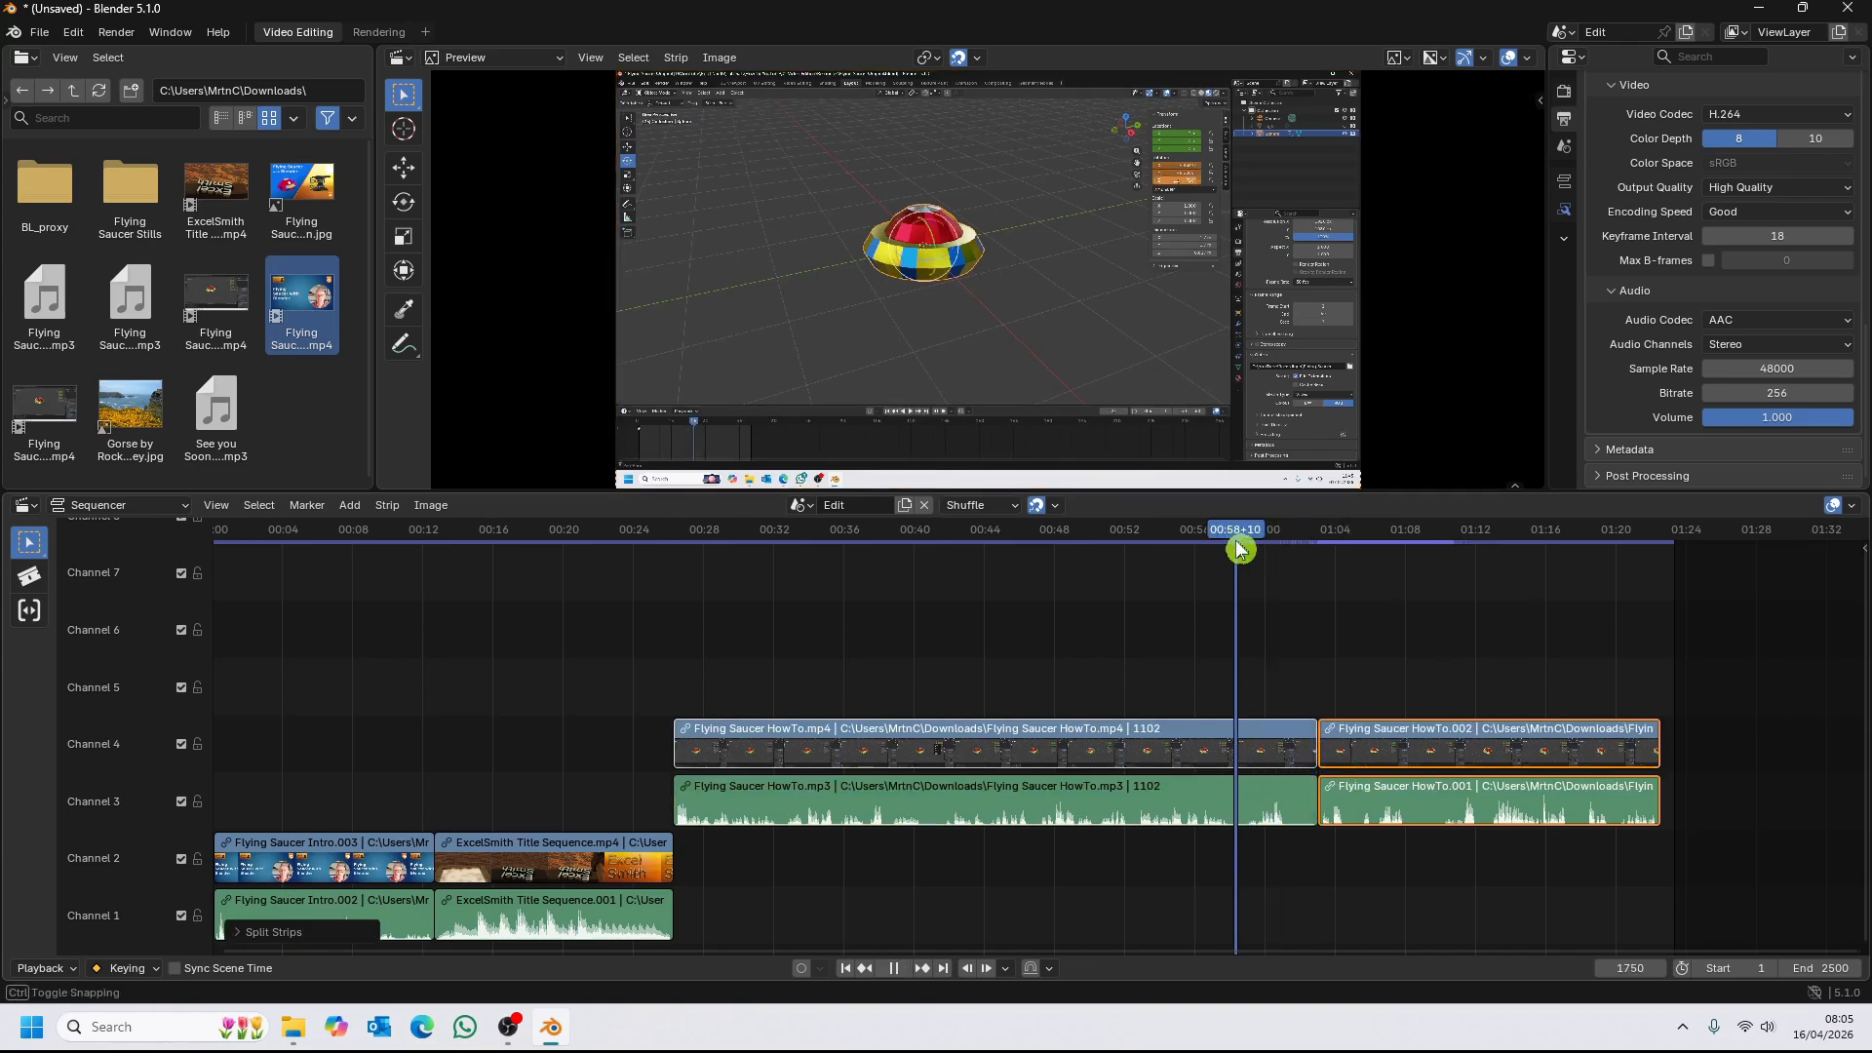
pyautogui.click(1280, 796)
pyautogui.press('k')
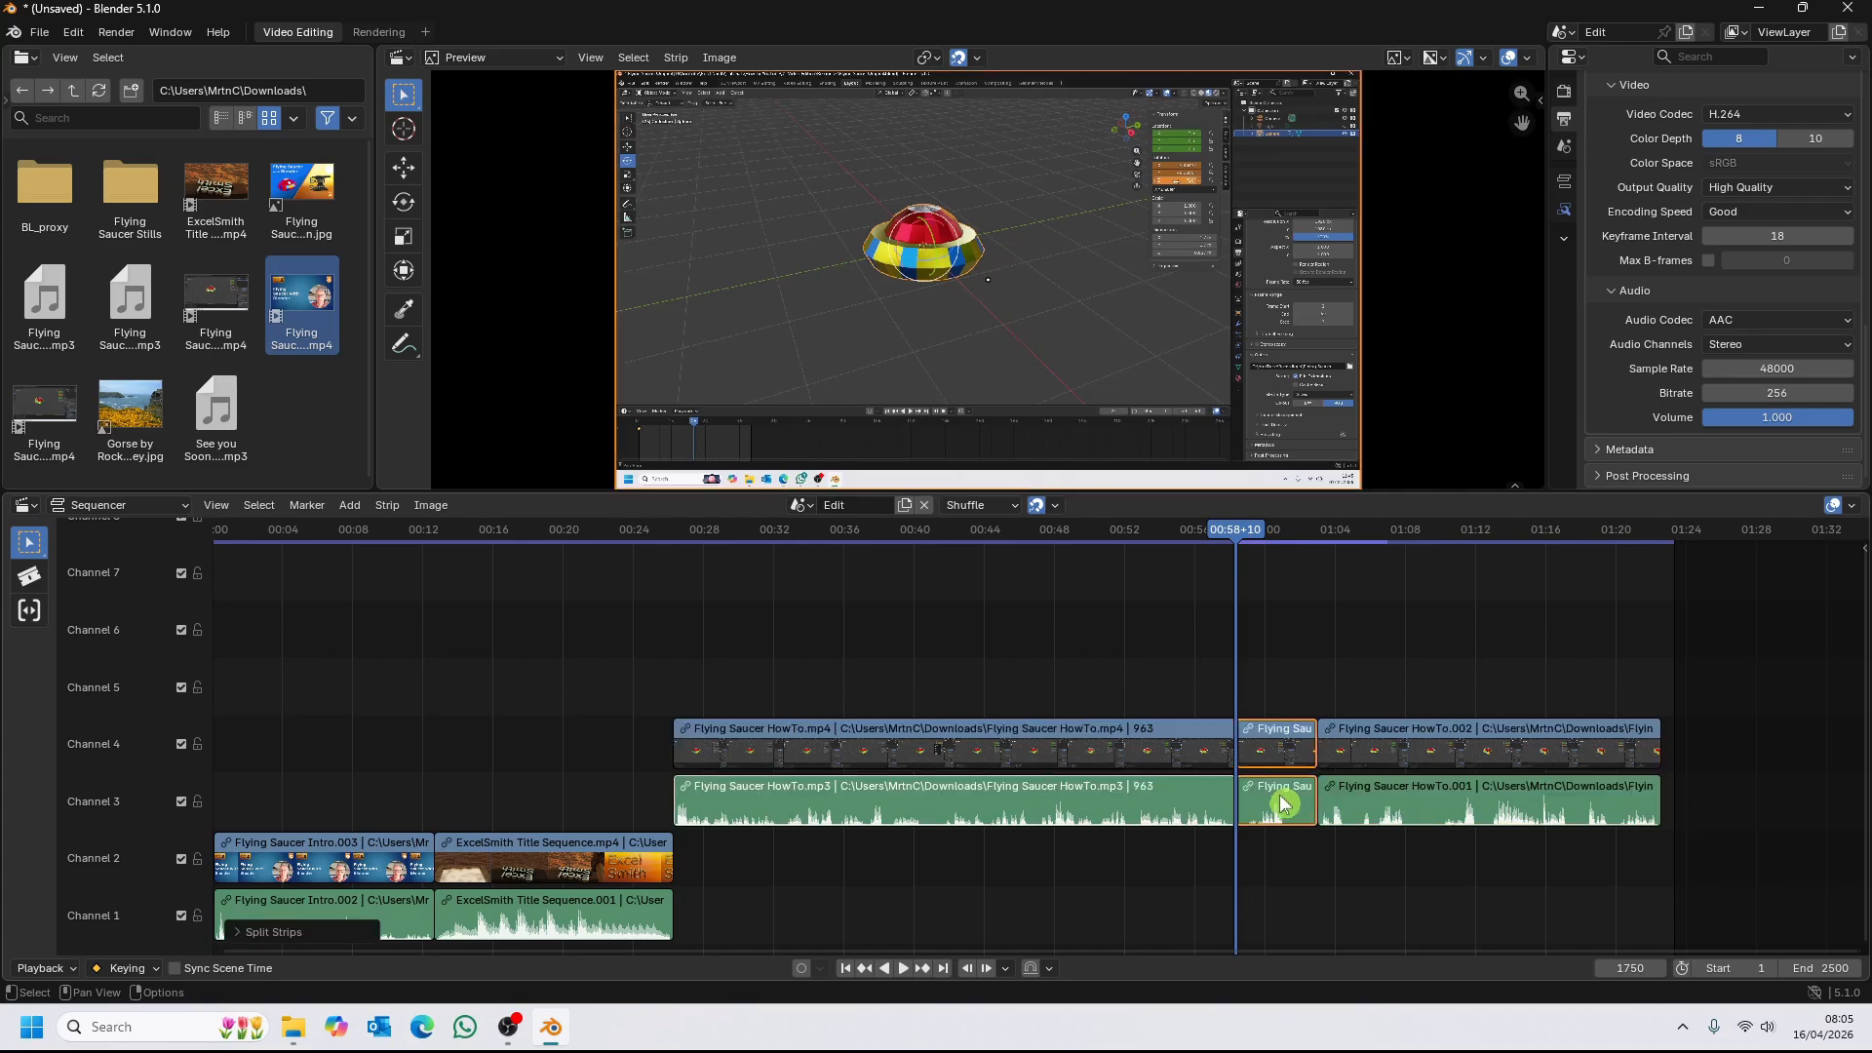
pyautogui.press('Delete')
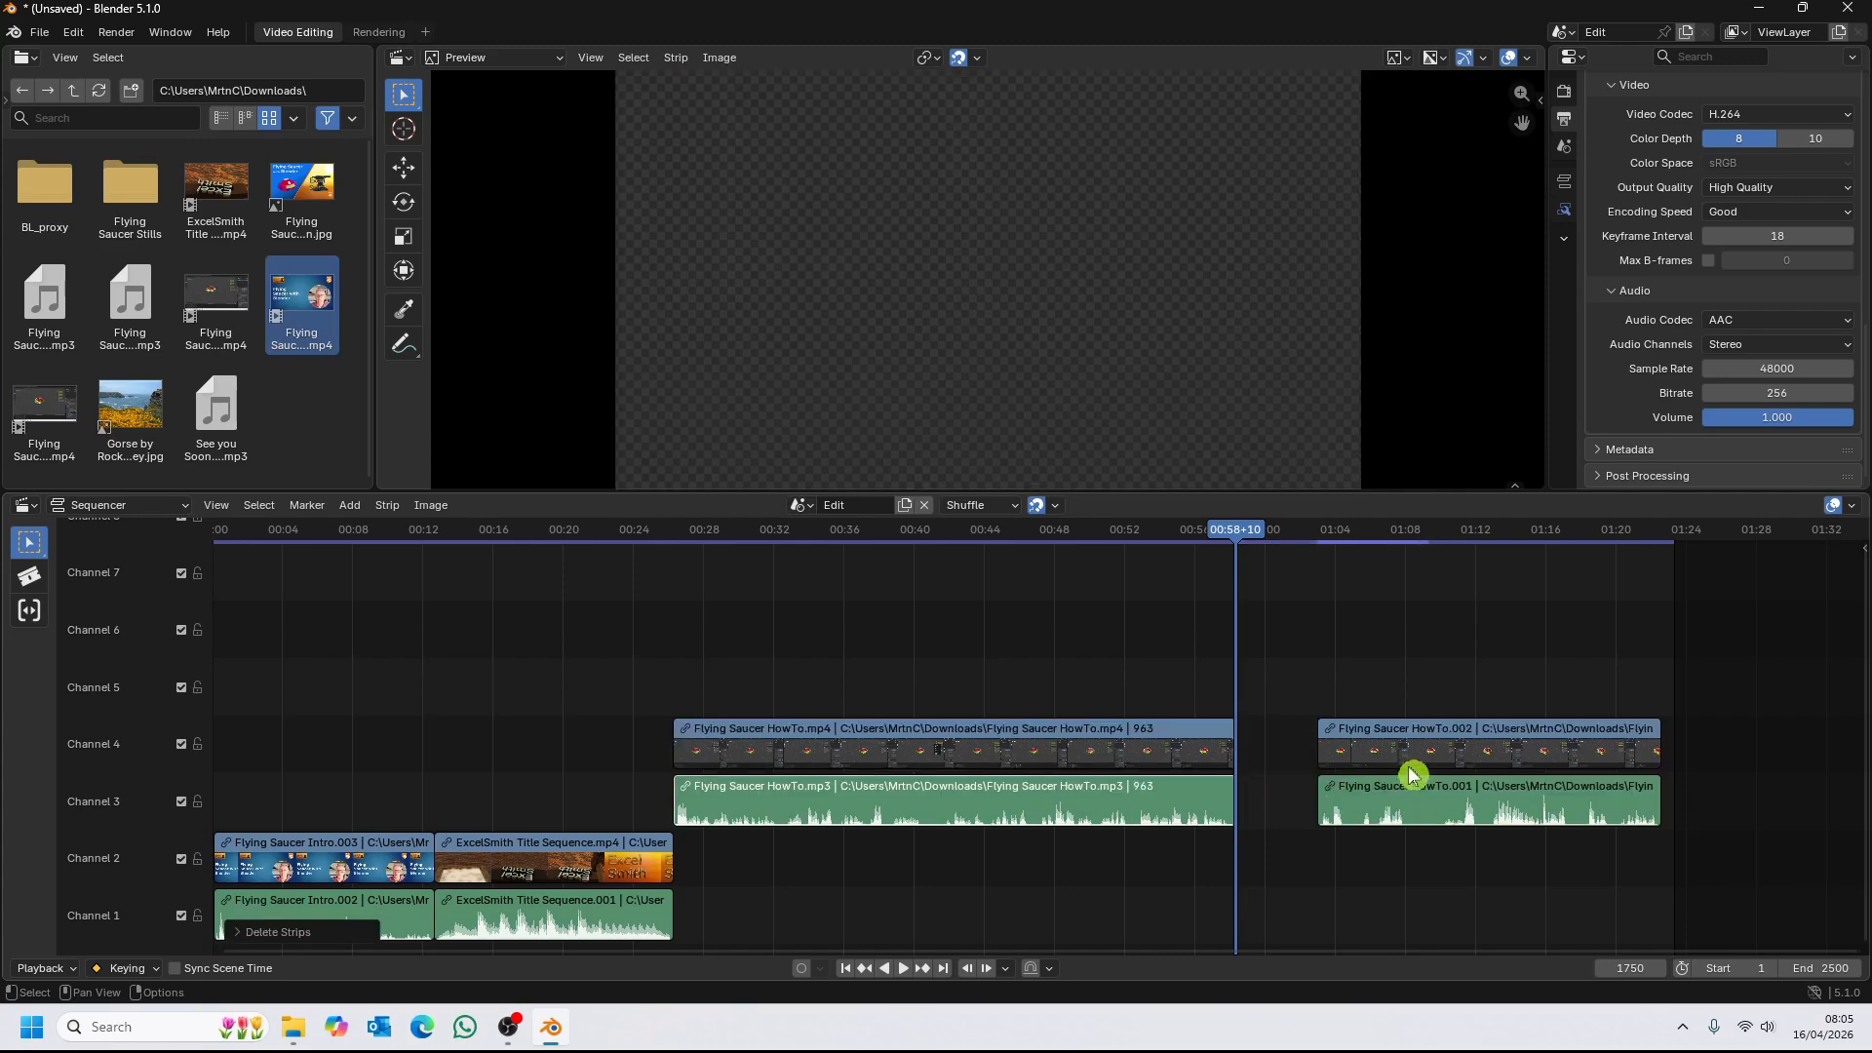
pyautogui.click(1411, 768)
pyautogui.hotkey('shift', 's')
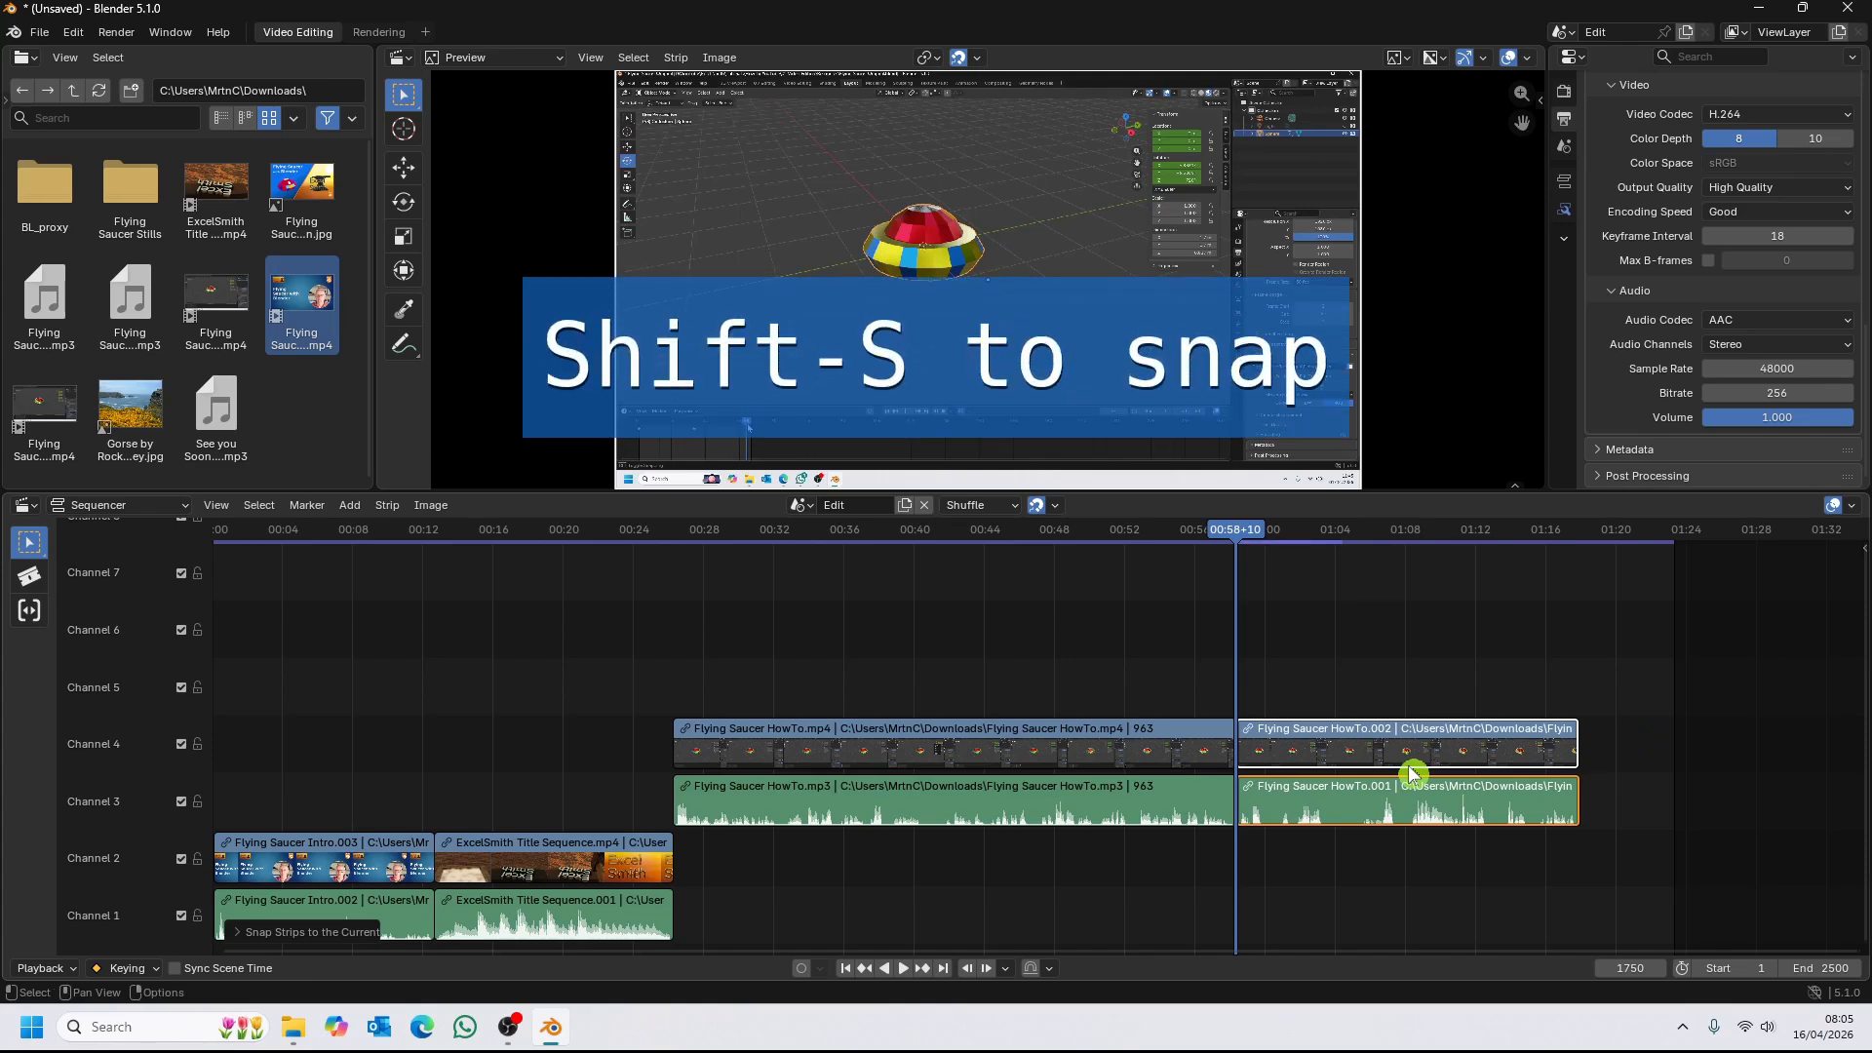
# Undo the gap closing, the deletion and both splits of the HowTo strips.
pyautogui.hotkey('ctrl', 'z')
pyautogui.hotkey('ctrl', 'z')
pyautogui.hotkey('ctrl', 'z')
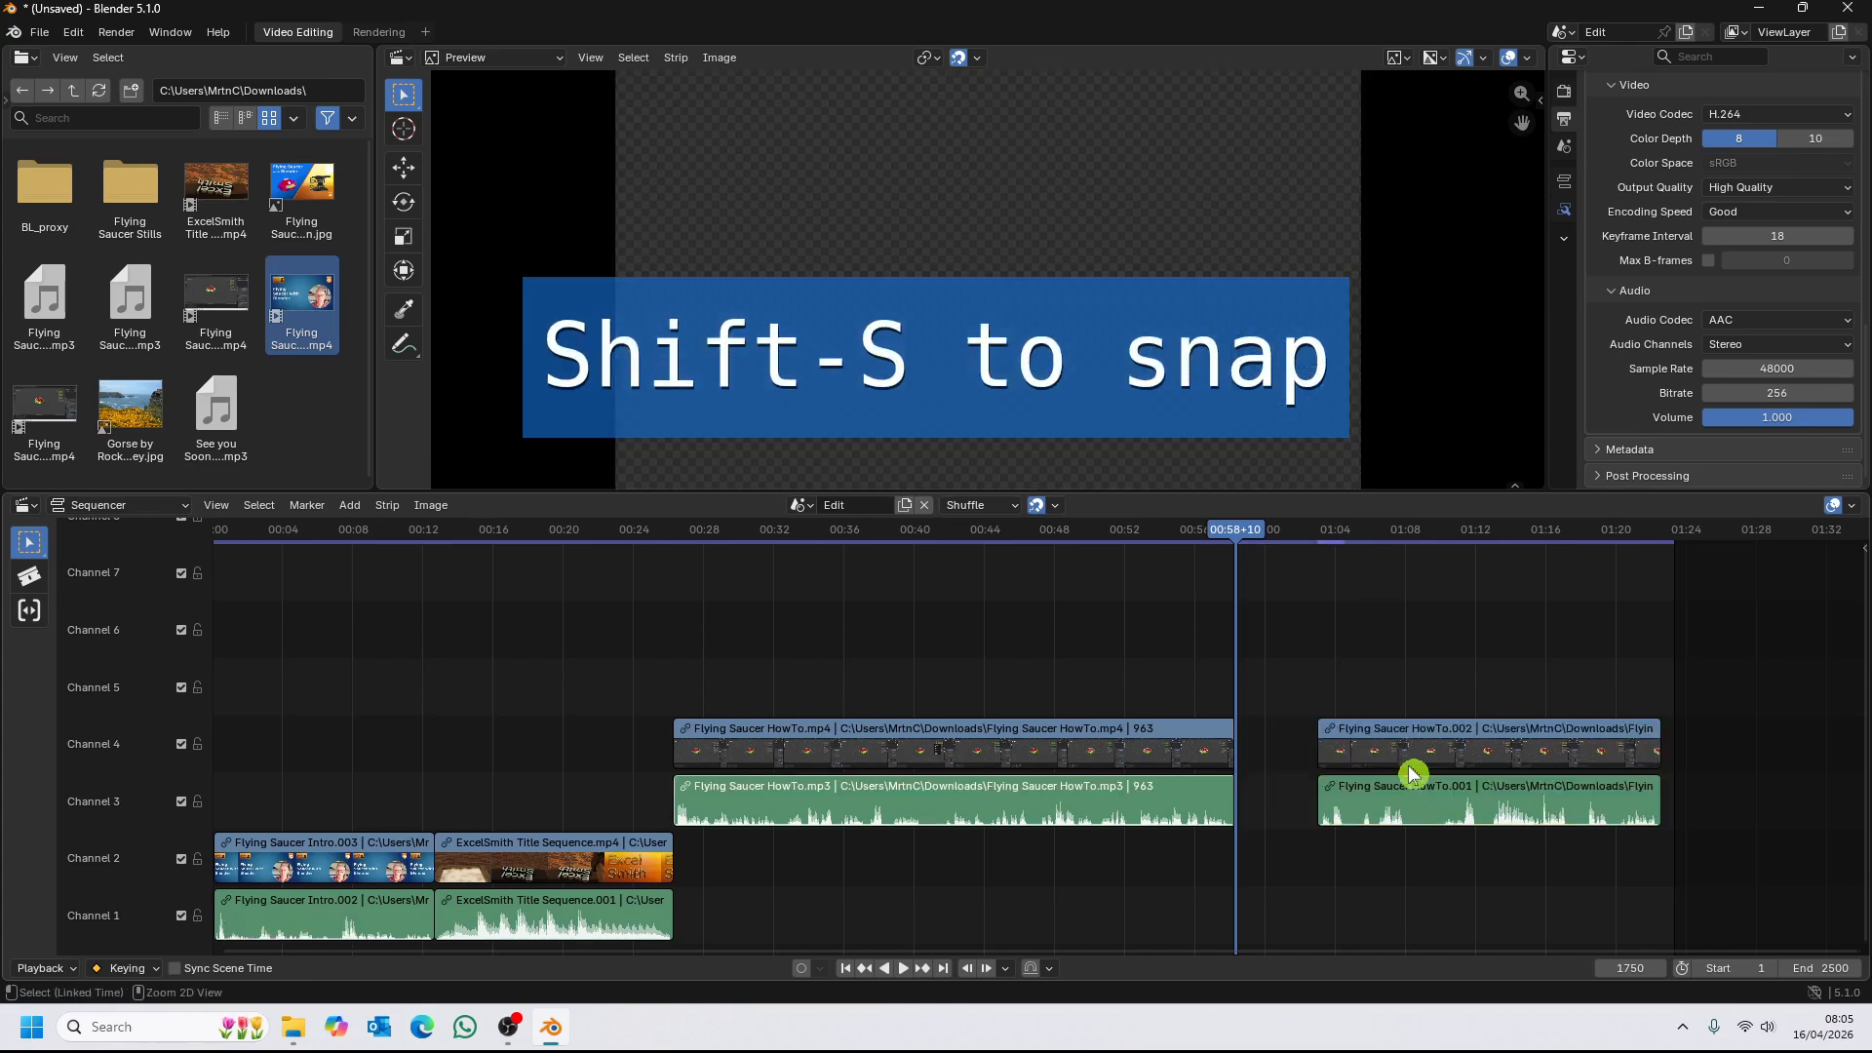
pyautogui.hotkey('ctrl', 'z')
pyautogui.hotkey('ctrl', 'z')
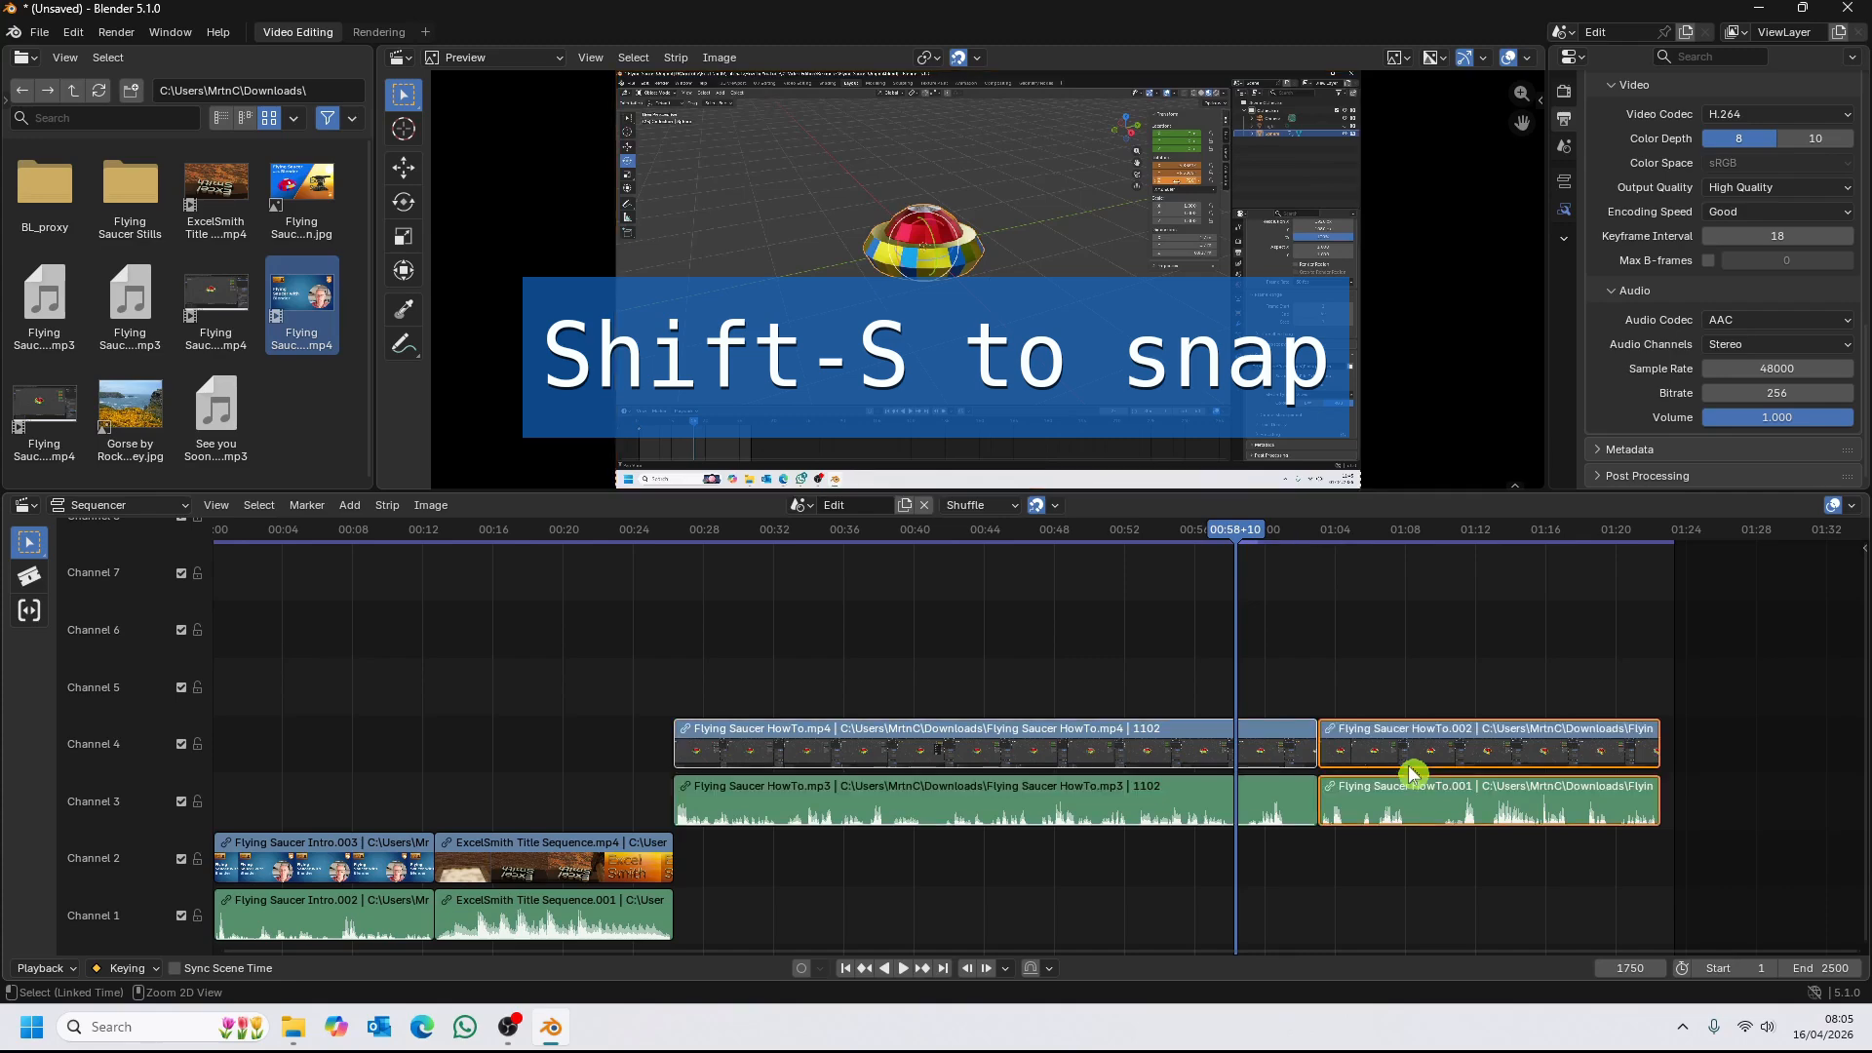
pyautogui.hotkey('ctrl', 'z')
pyautogui.hotkey('ctrl', 'z')
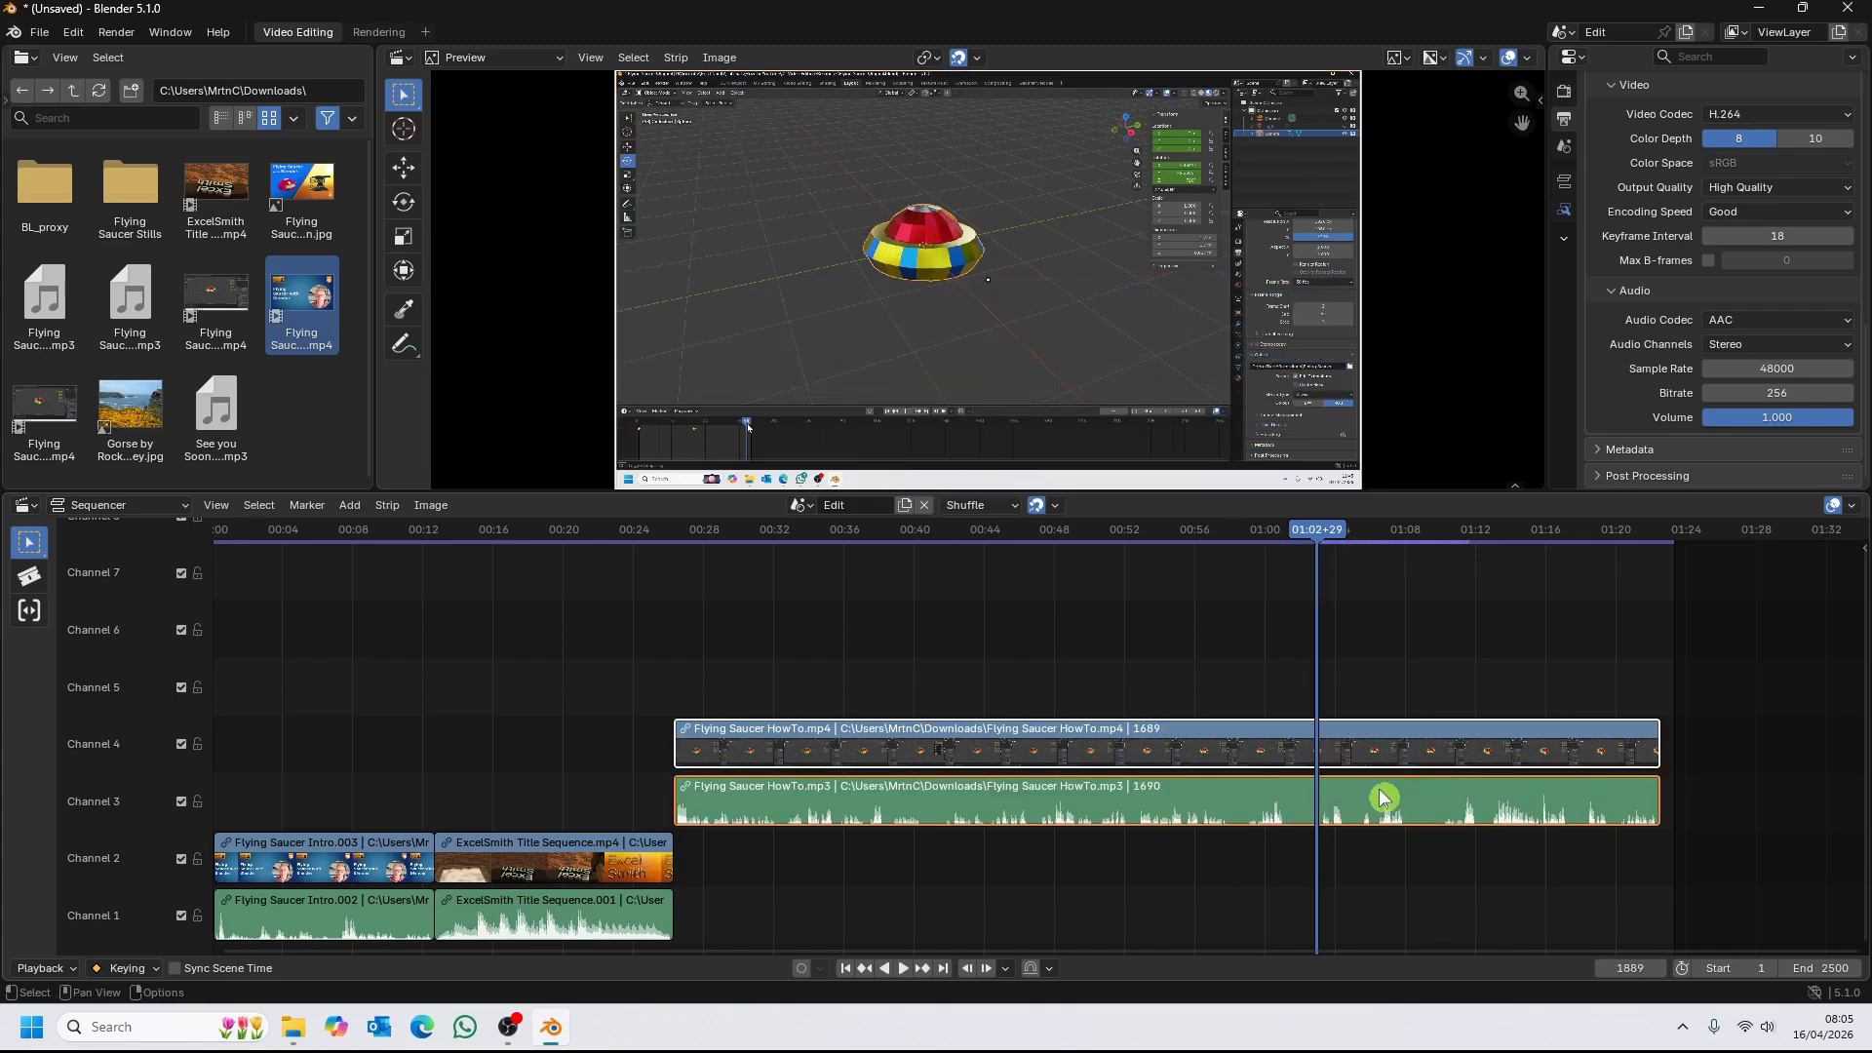
# Split the HowTo strips at frame 1889 and slide the cut with the later part back, shortening the first part to 965 frames.
pyautogui.press('k')
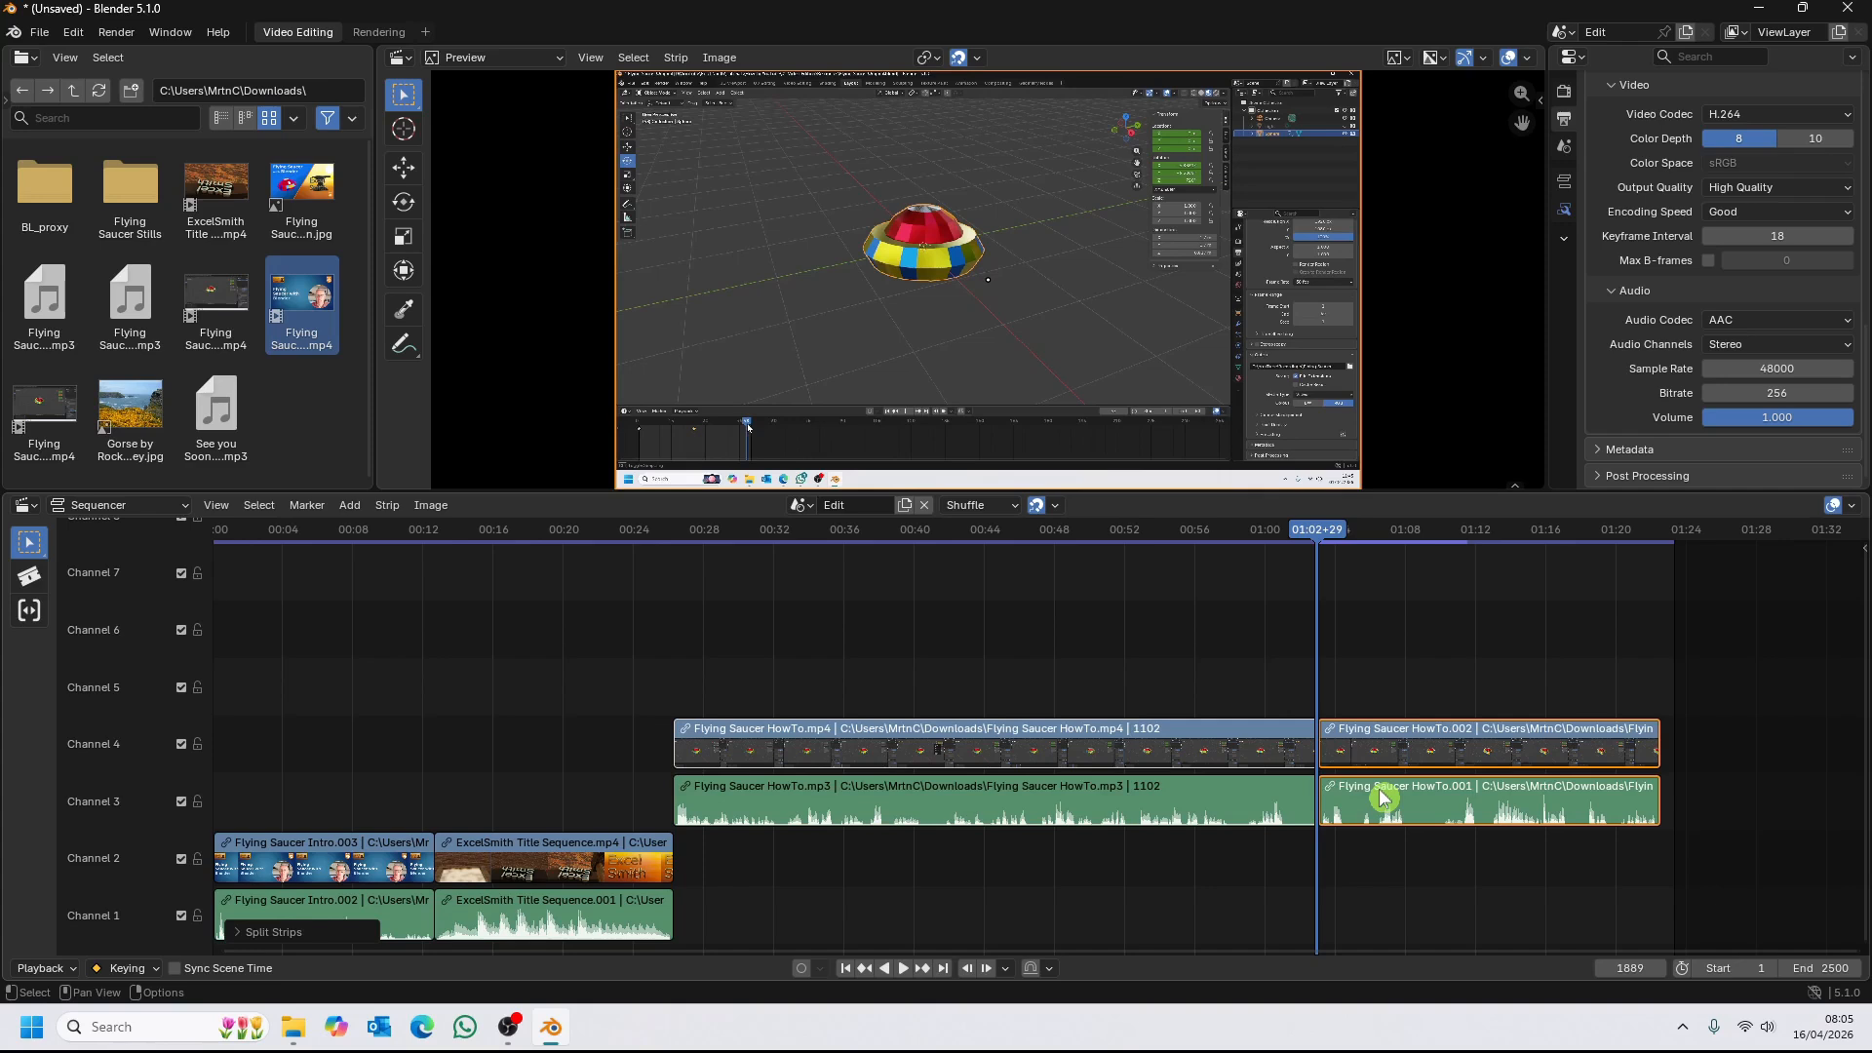
pyautogui.keyDown('shift'); pyautogui.click(1303, 794); pyautogui.keyUp('shift')
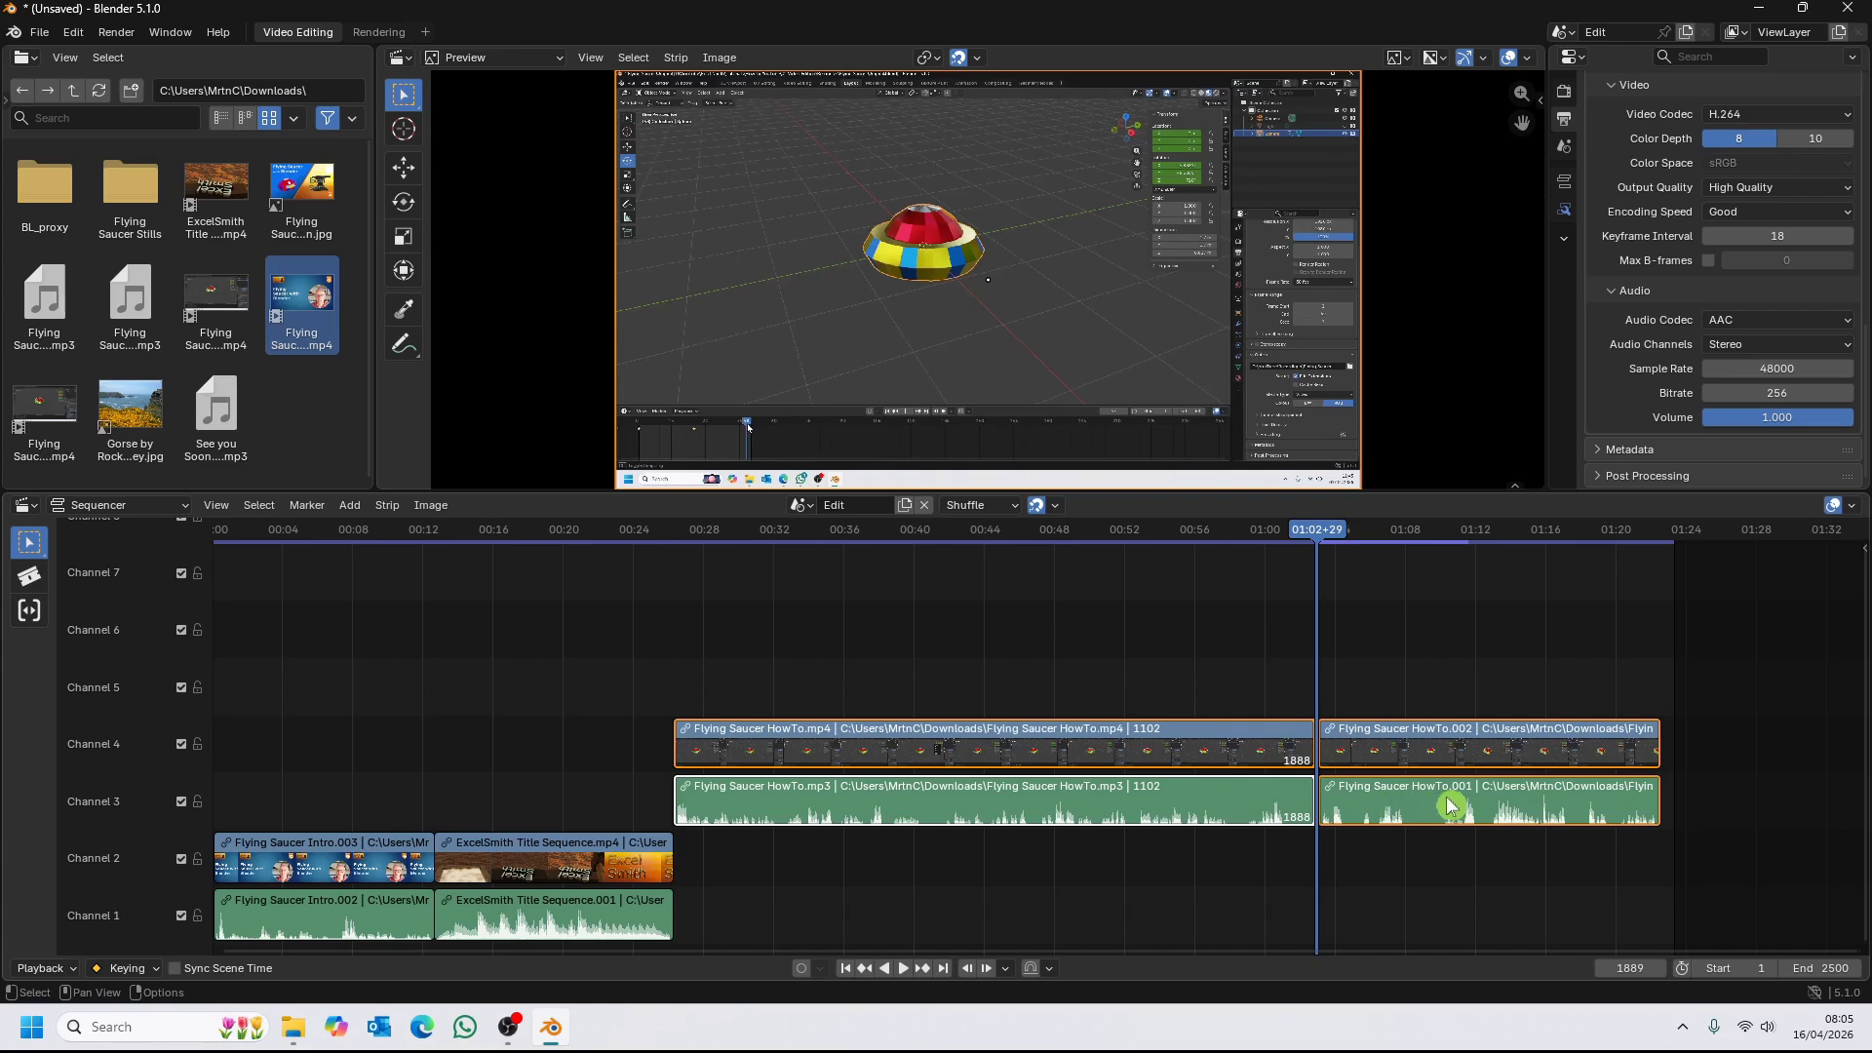
pyautogui.press('g')
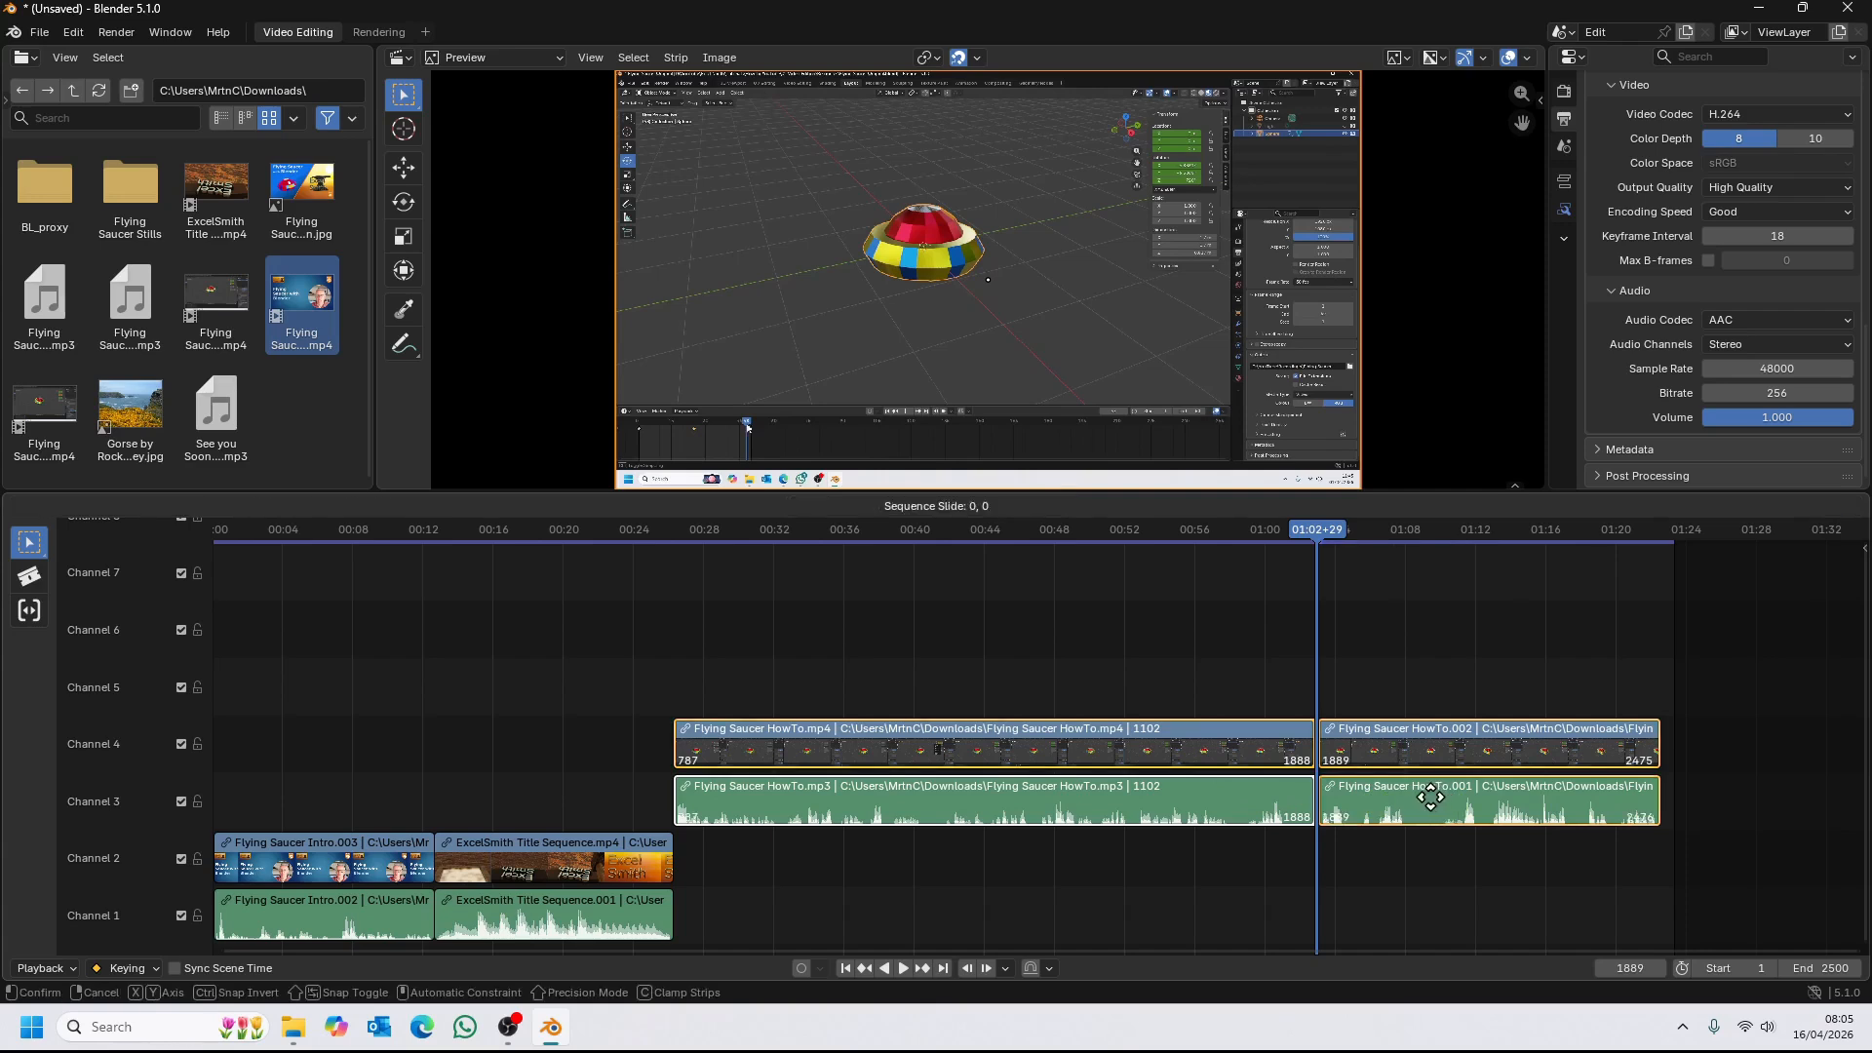
pyautogui.moveTo(1404, 799); pyautogui.dragTo(1365, 801)
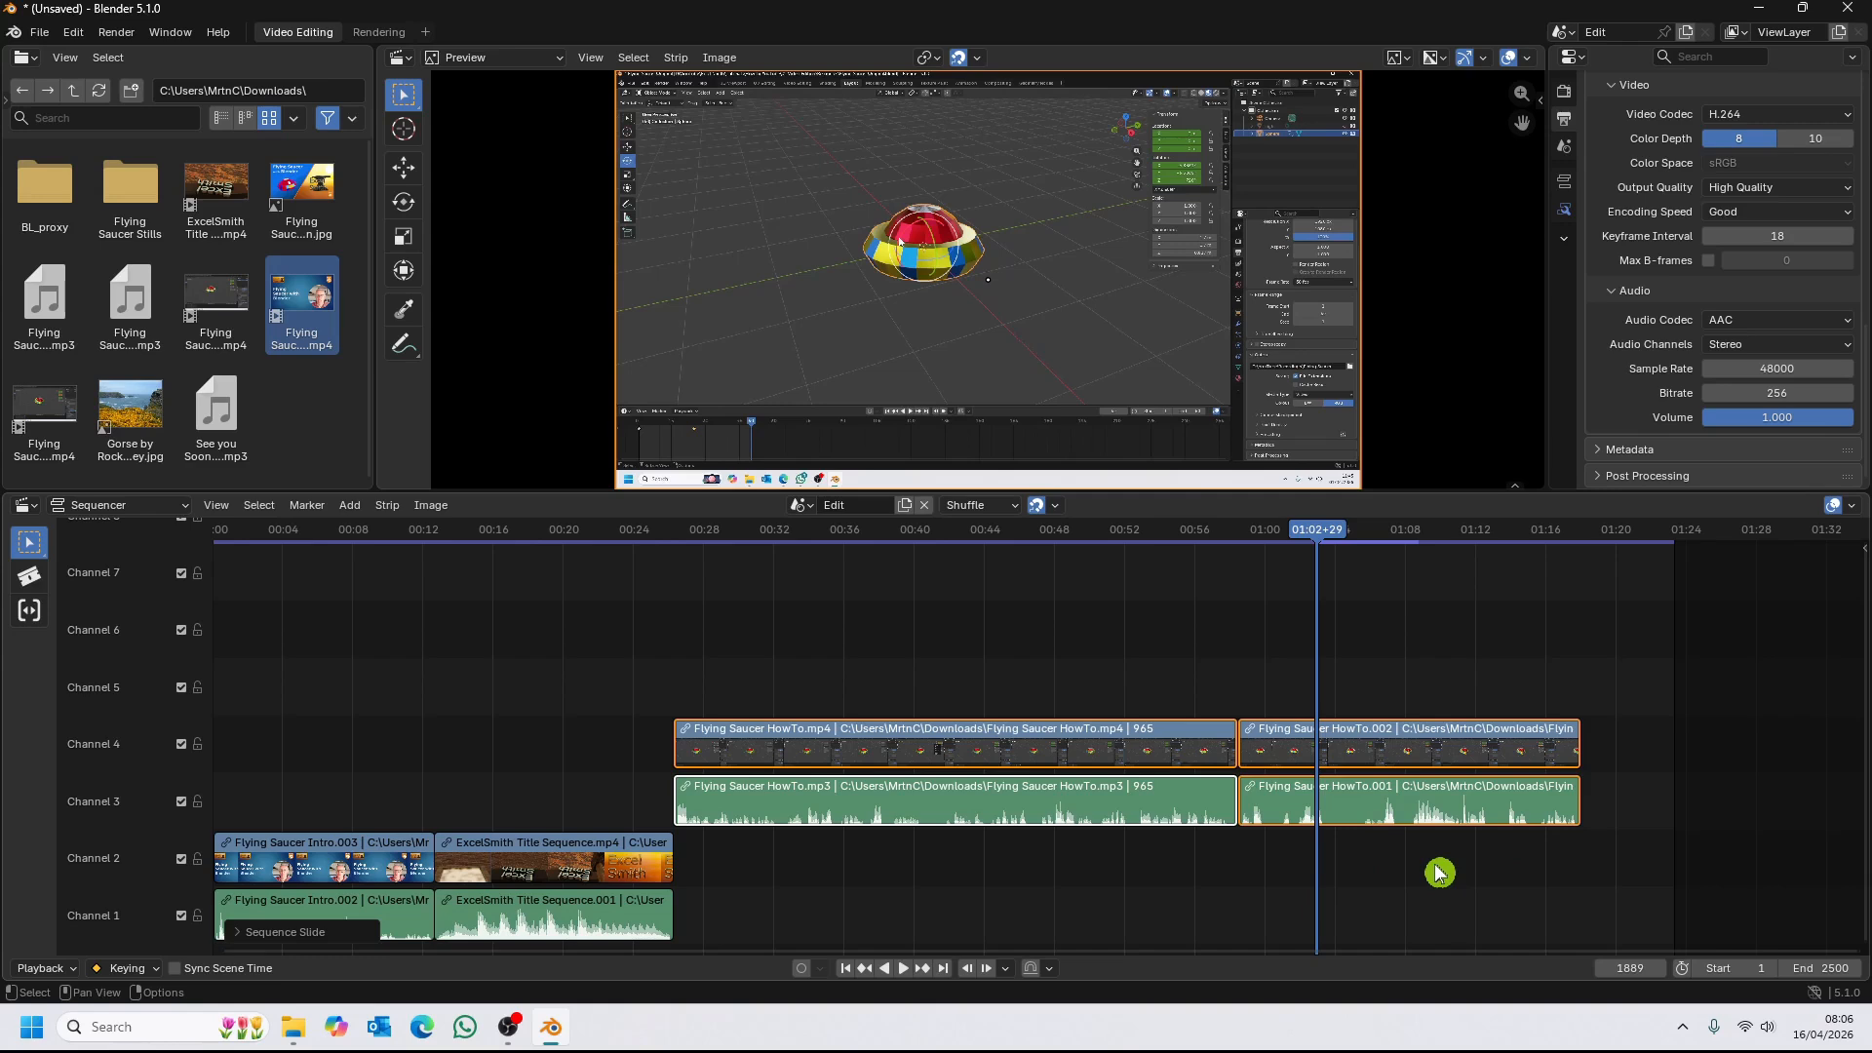
# Undo the slide and the split of the HowTo strips at frame 1889.
pyautogui.hotkey('ctrl', 'z')
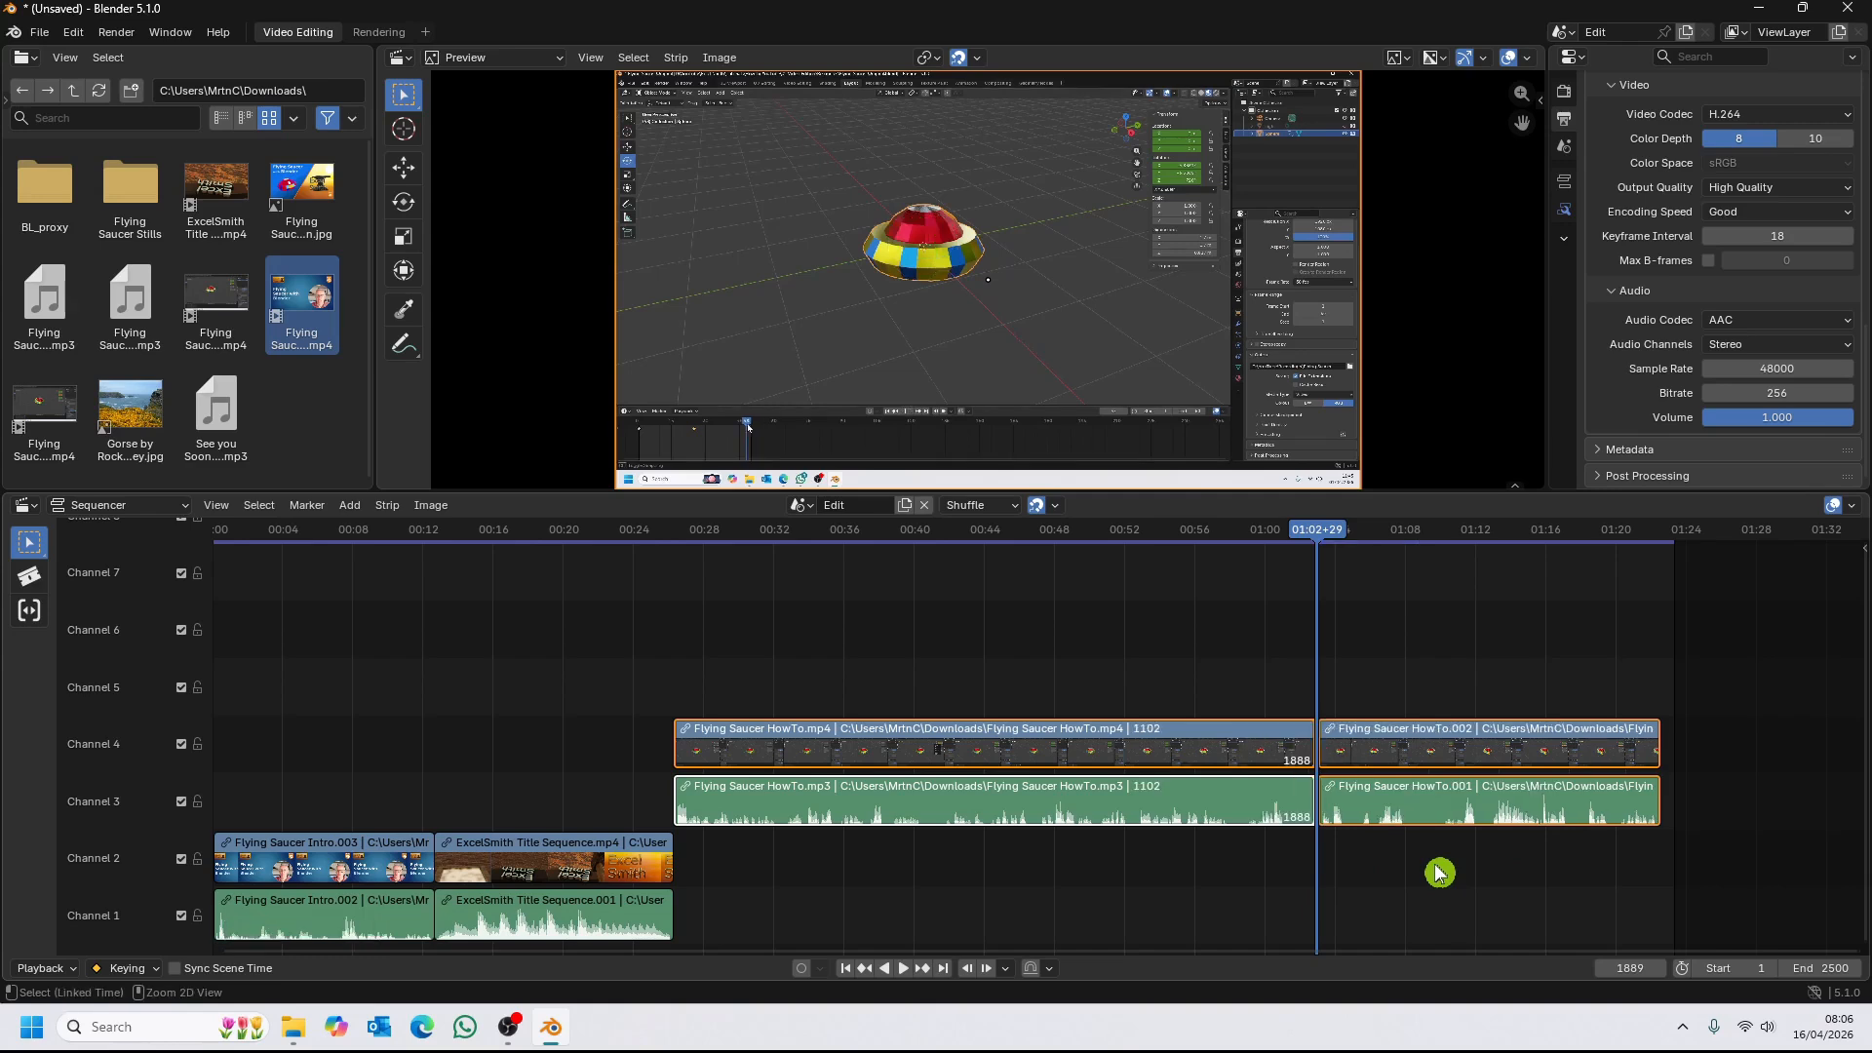
pyautogui.hotkey('ctrl', 'z')
pyautogui.hotkey('ctrl', 'z')
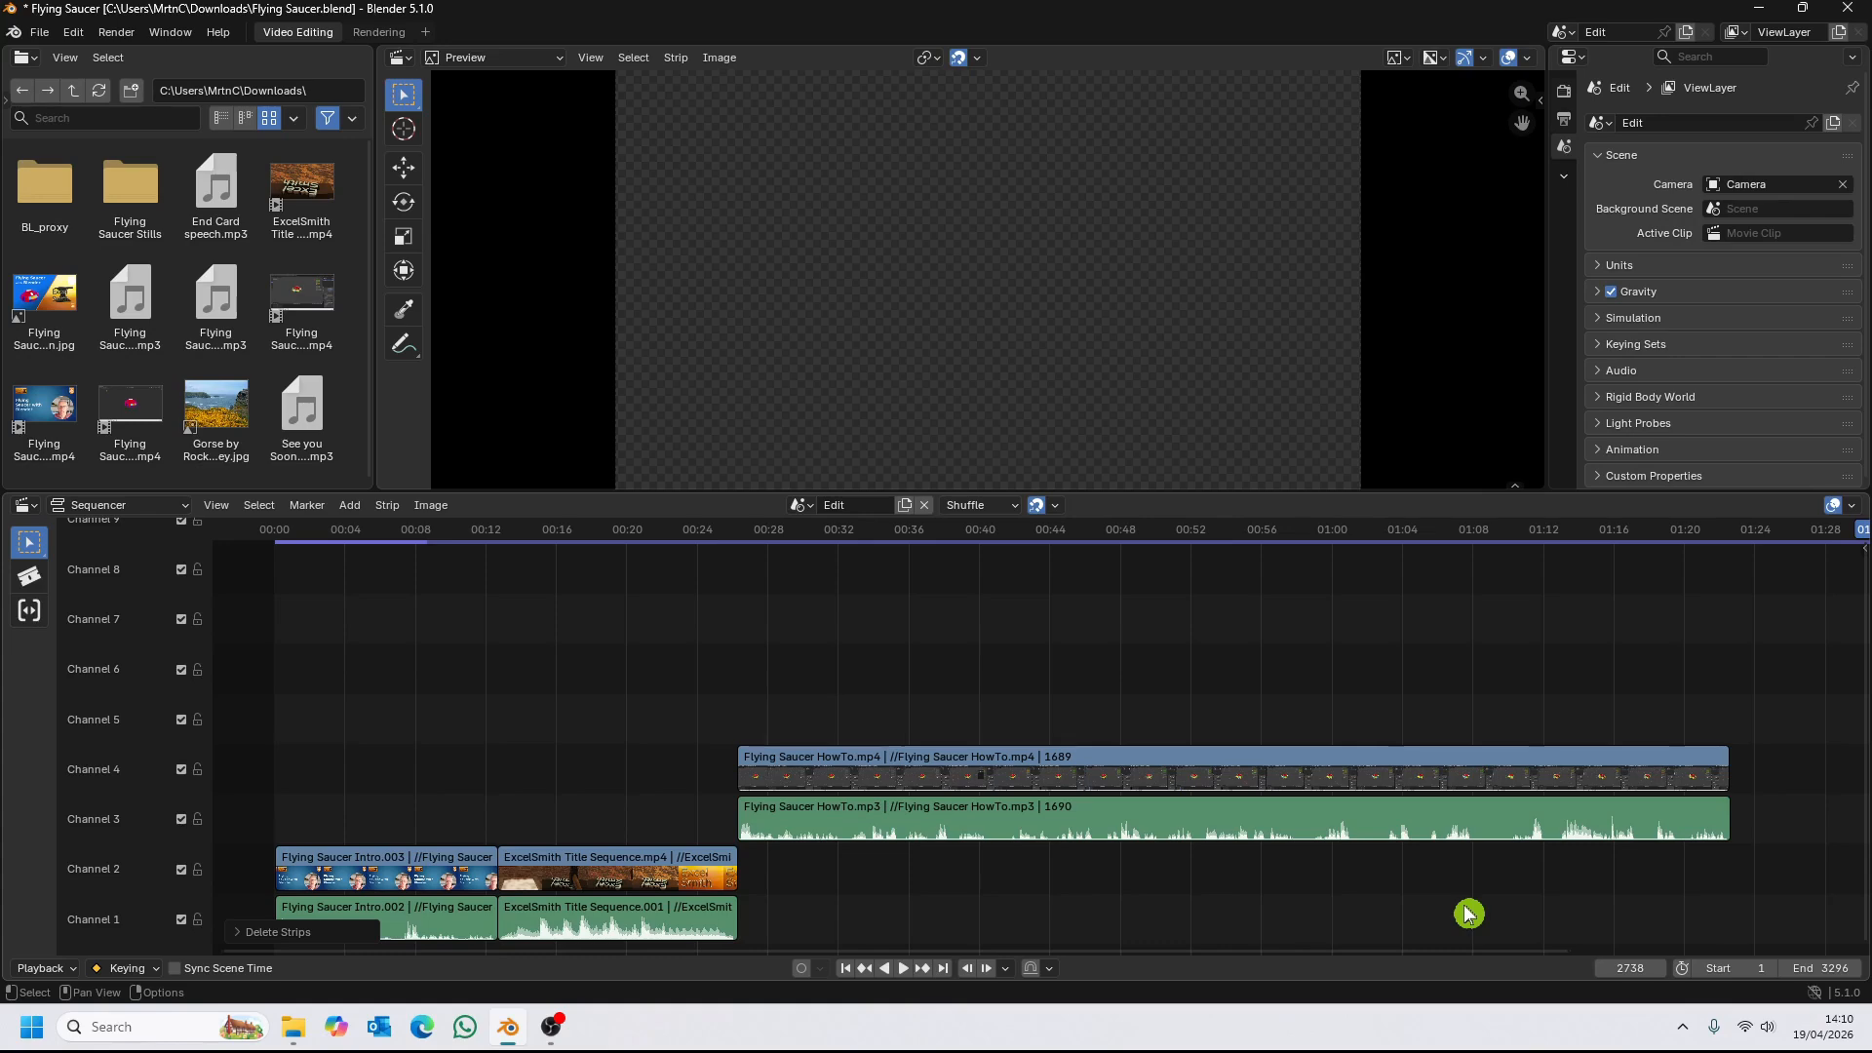
# Add Rendering.mp4 from the Downloads folder to channels 4 and 5 at about frame 2503, and check its opening frames.
pyautogui.hotkey('alt', 'Tab')
pyautogui.moveTo(1414, 298); pyautogui.dragTo(1753, 768)
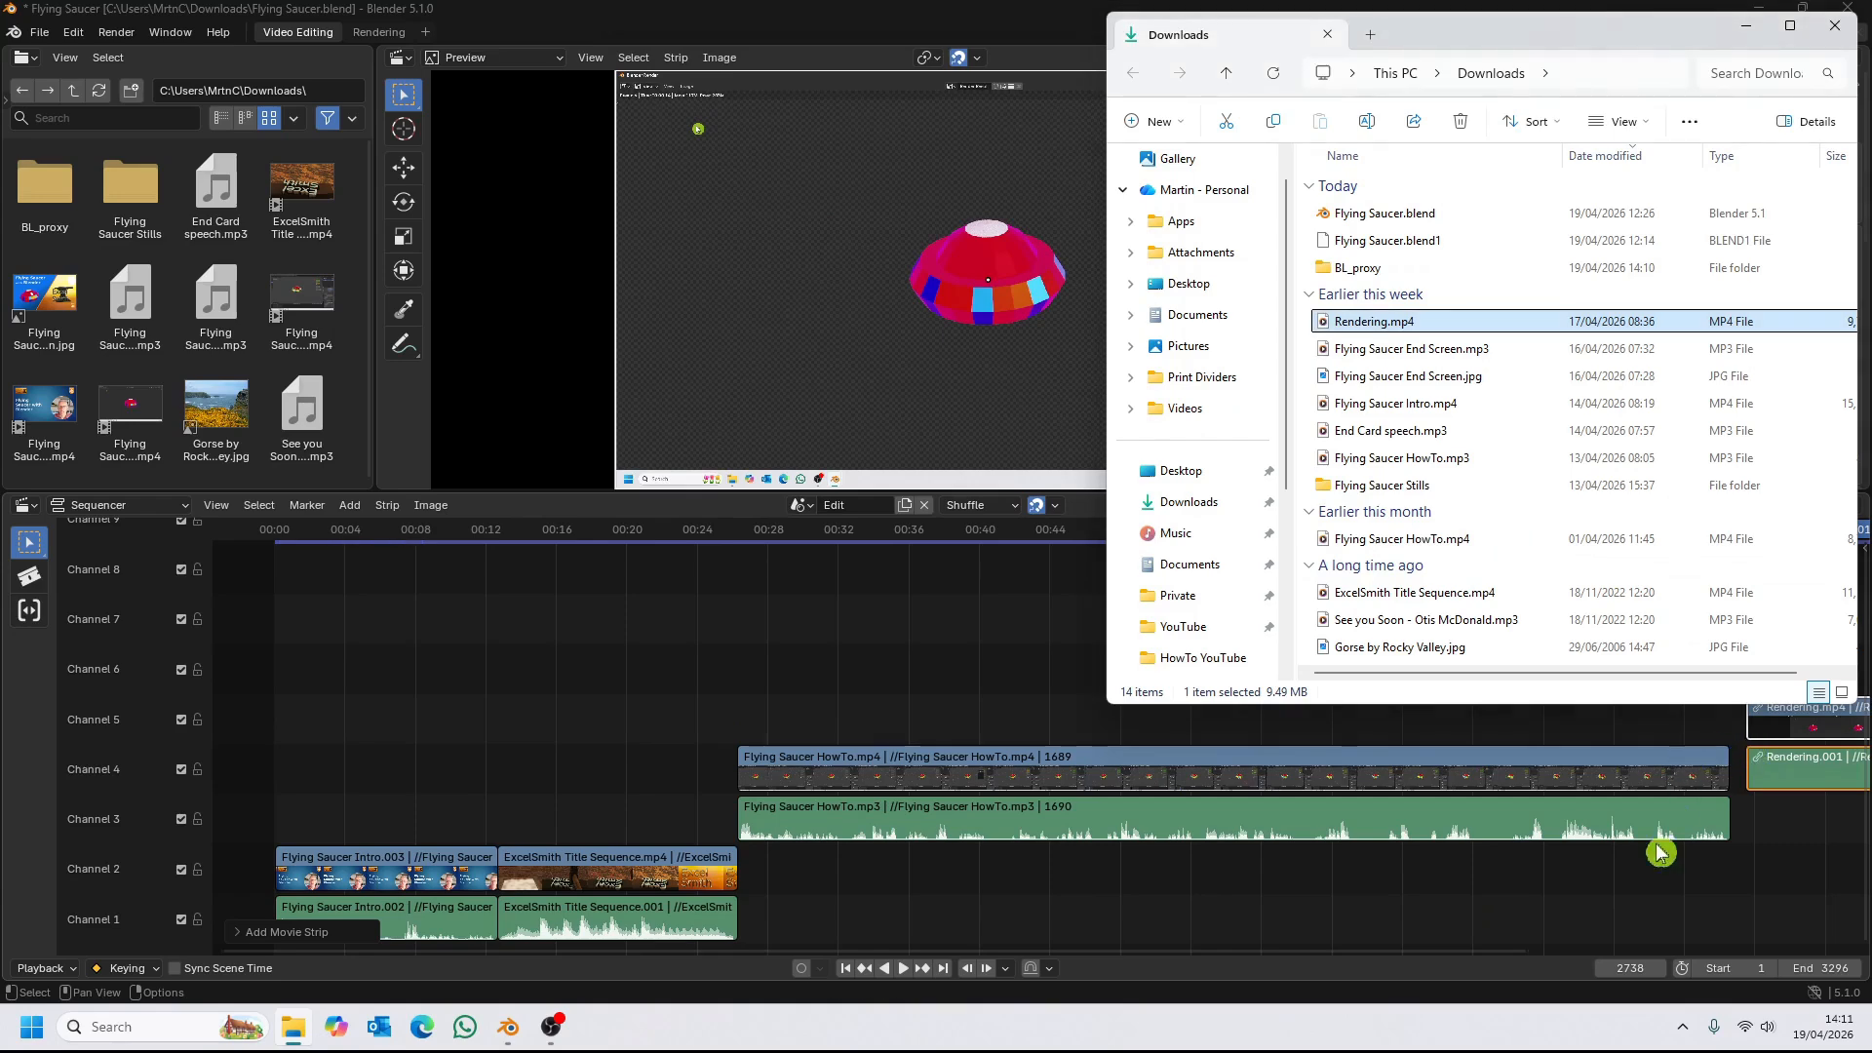
pyautogui.moveTo(1203, 960); pyautogui.dragTo(1557, 963)
pyautogui.moveTo(1438, 532); pyautogui.dragTo(1343, 589)
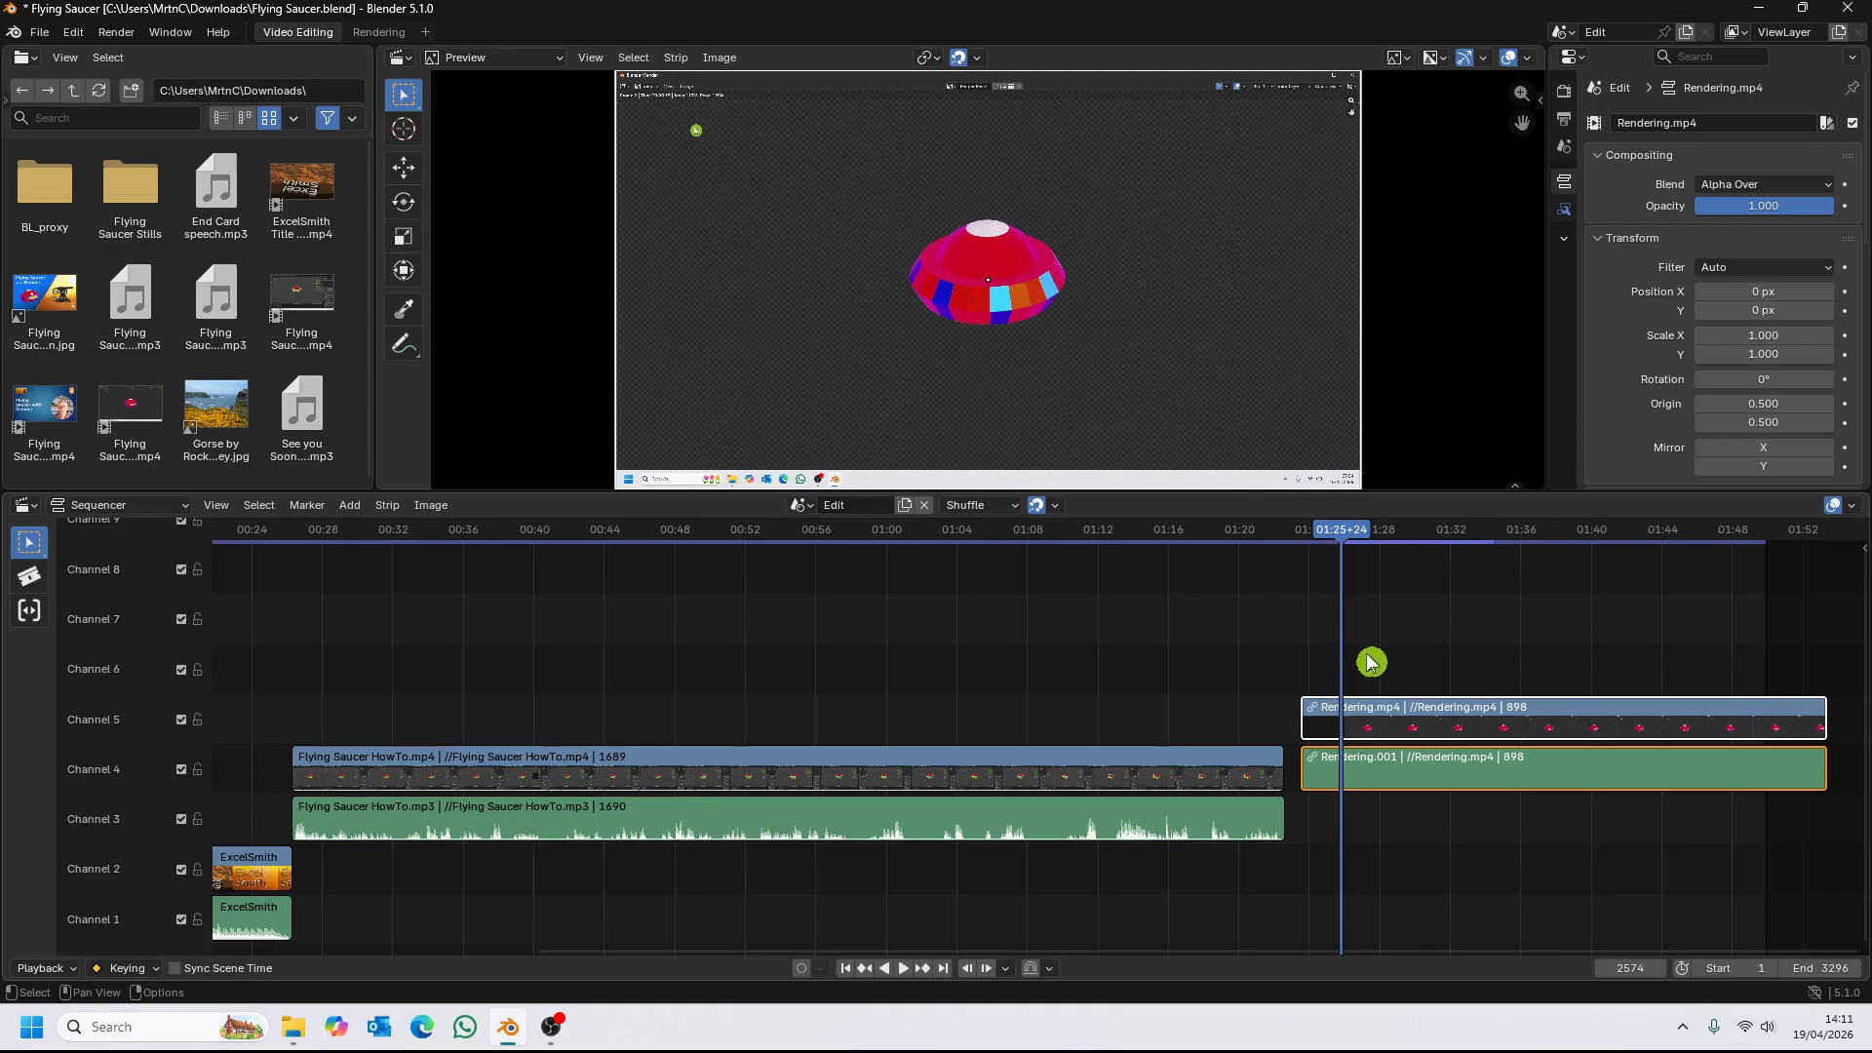
# Add See you Soon - Otis McDonald.mp3 from the Downloads folder to channel 3, below the Rendering clip.
pyautogui.click(292, 1027)
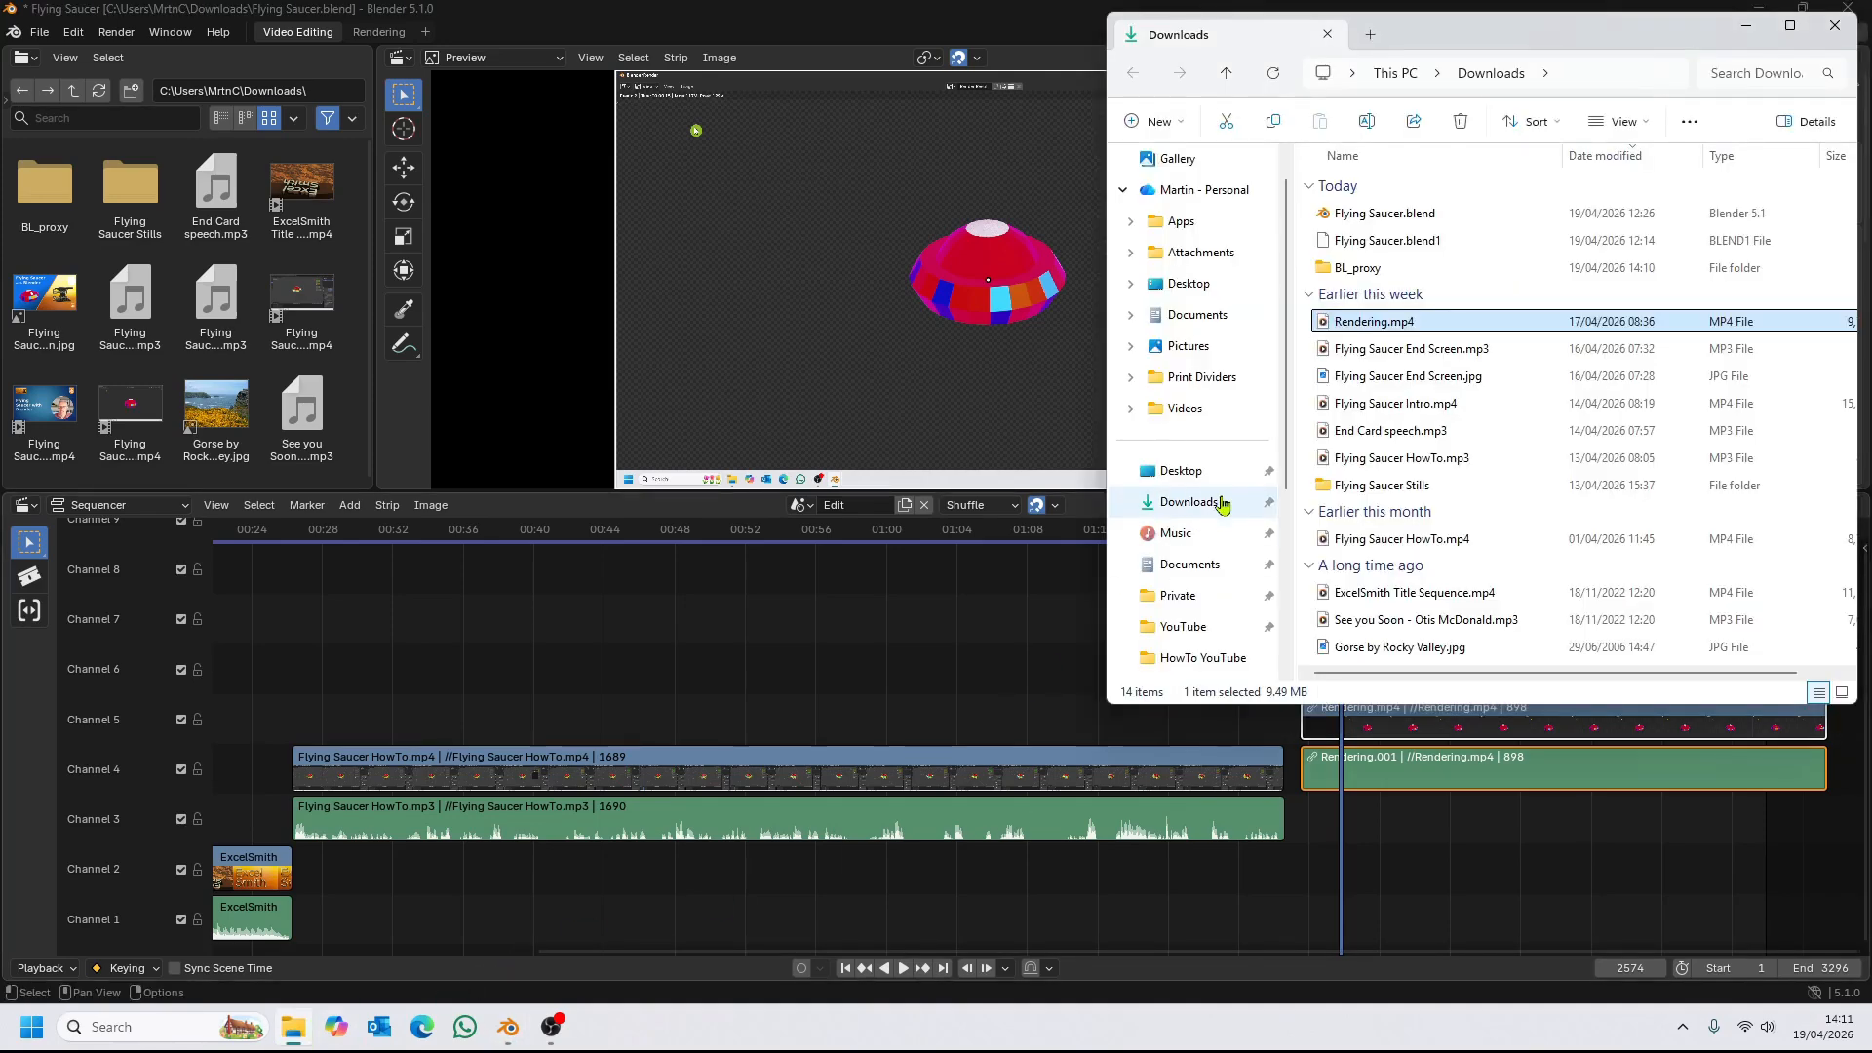
pyautogui.moveTo(1409, 634); pyautogui.dragTo(1408, 825)
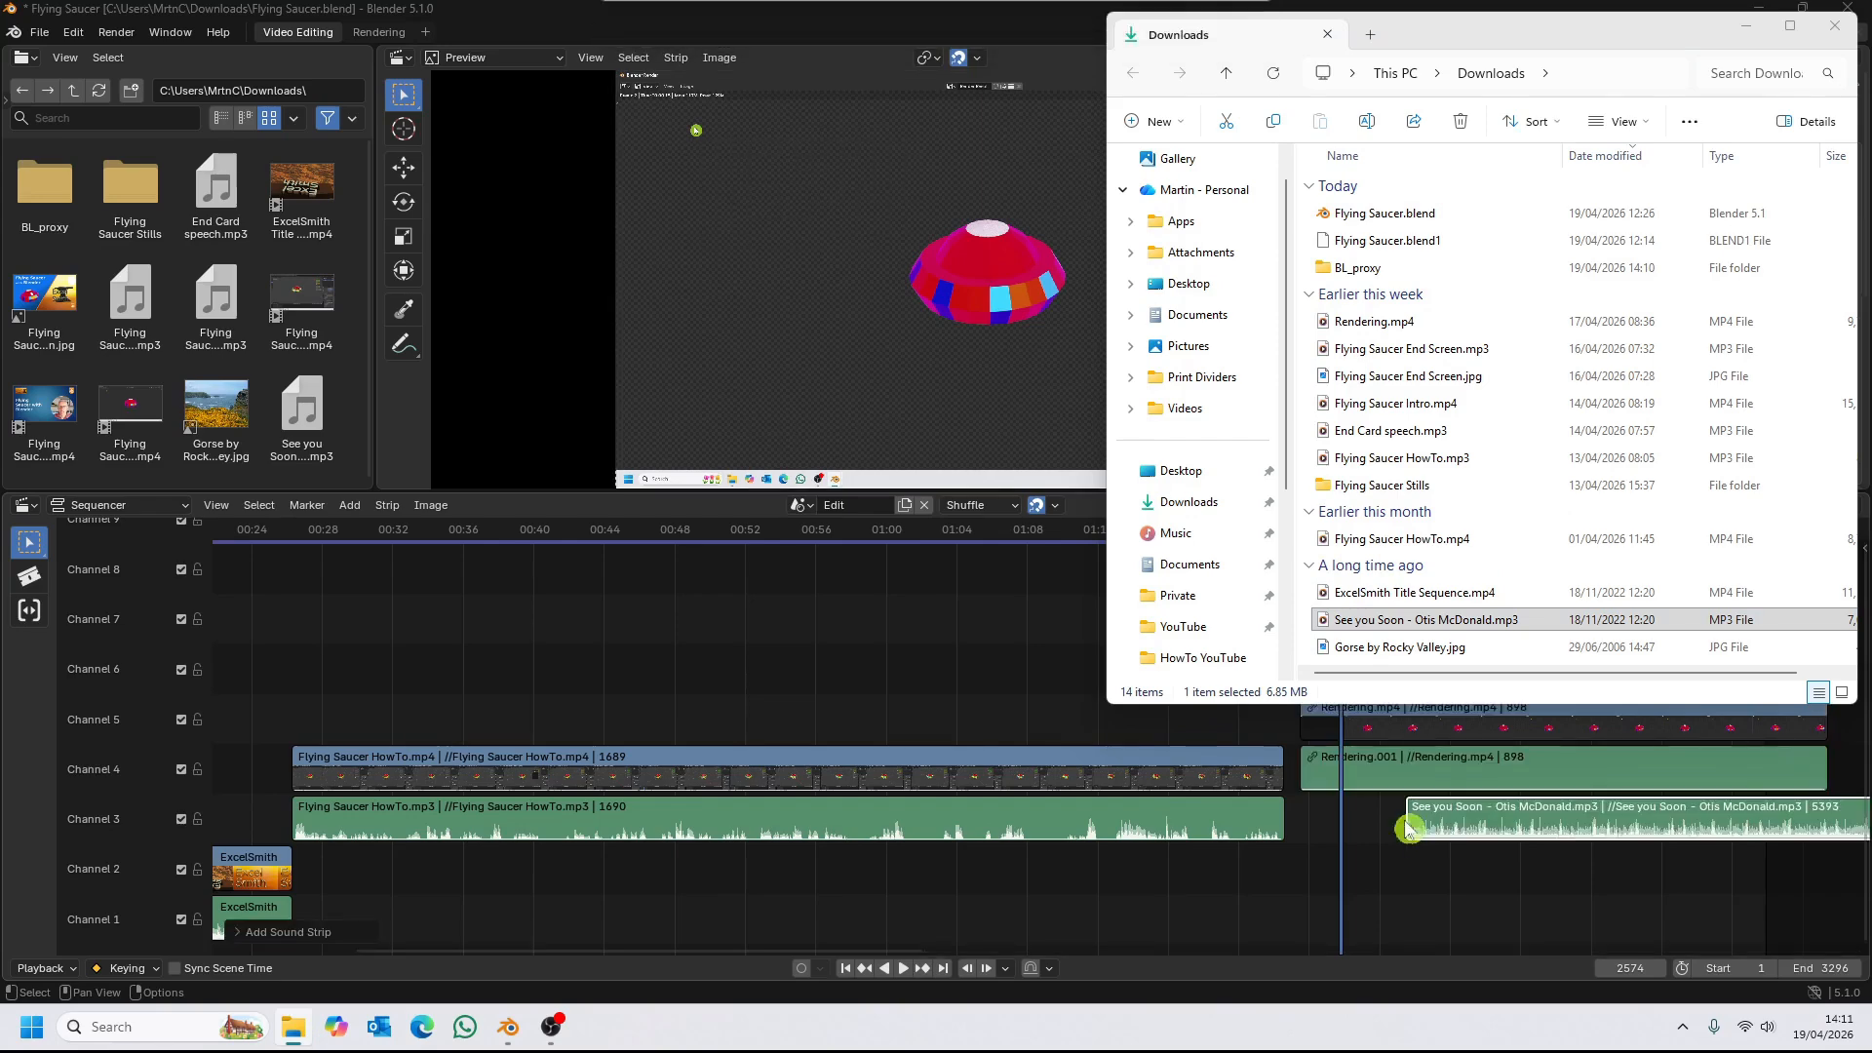
pyautogui.click(1748, 36)
# Disconnect the Rendering video from its audio strip and delete that audio from channel 4.
pyautogui.click(1482, 785)
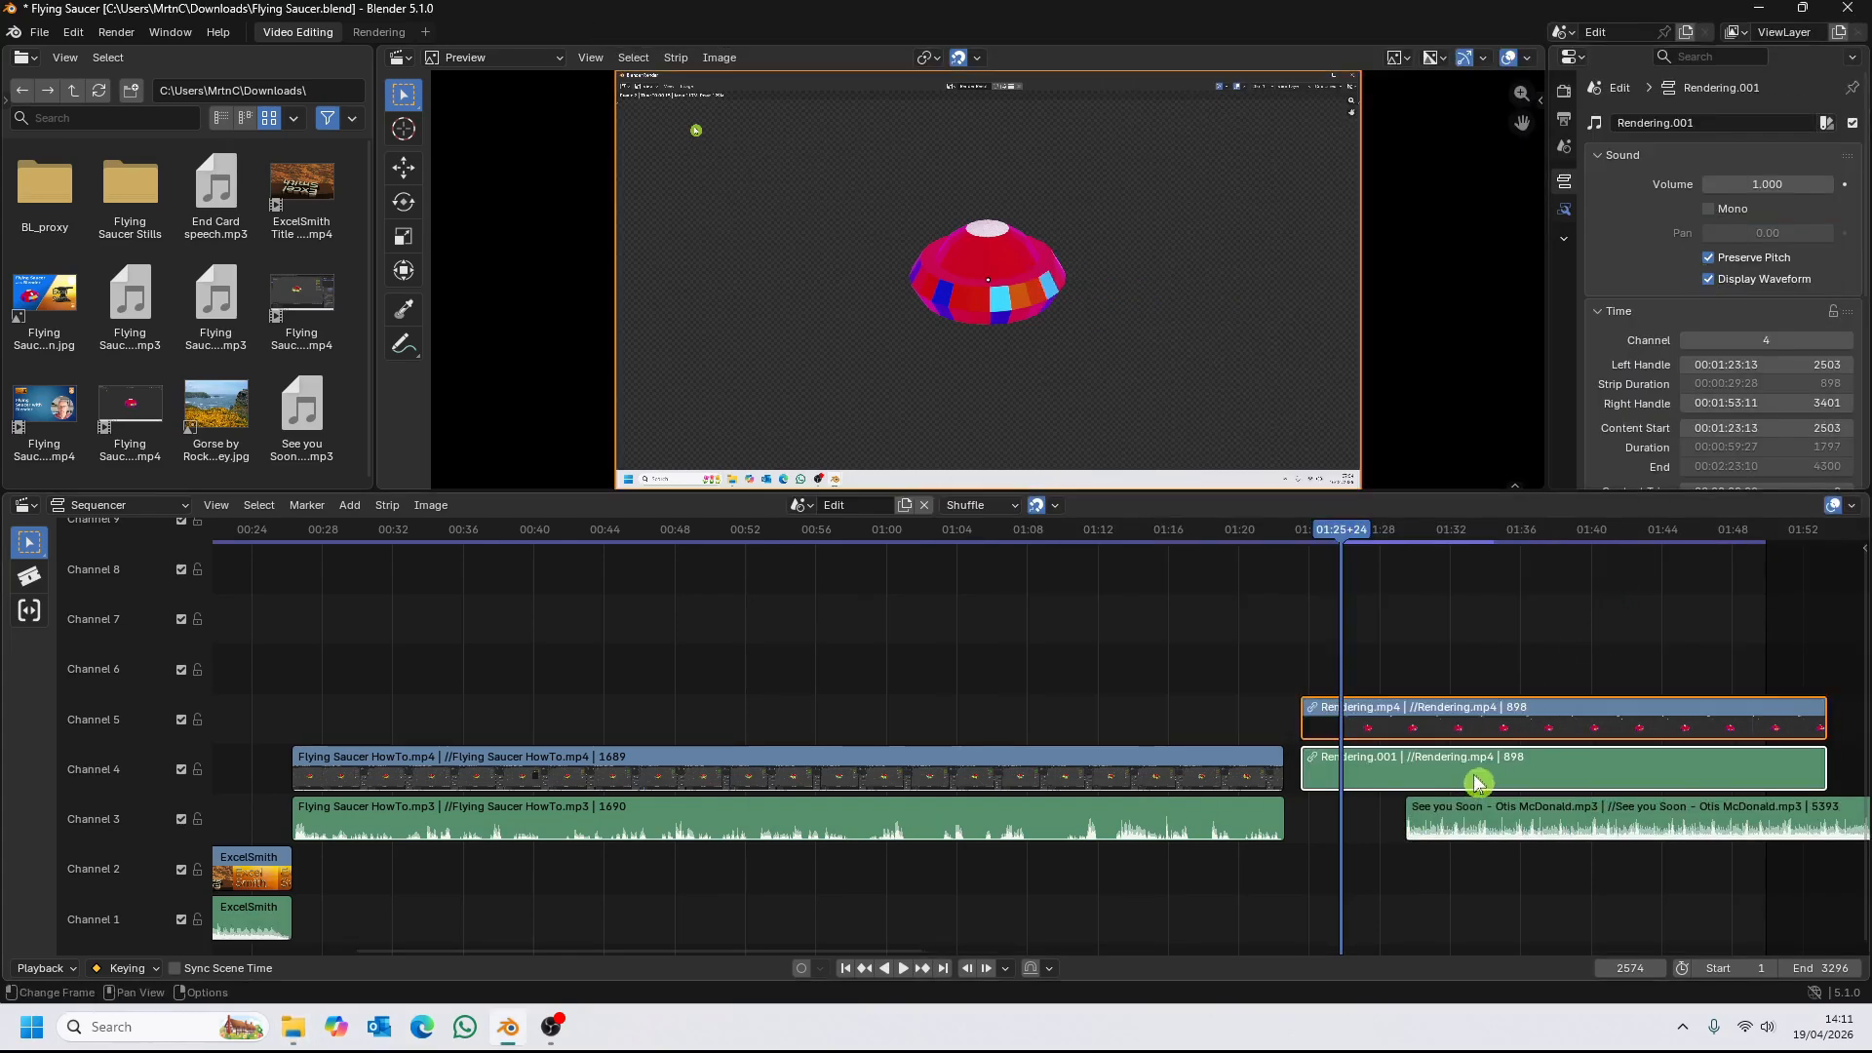
pyautogui.rightClick(1618, 778)
pyautogui.click(1605, 964)
pyautogui.click(1567, 780)
pyautogui.press('Delete')
# Move the Rendering.mp4 strip to channel 6, starting at frame 2476 (01:22+16) where the HowTo strips end.
pyautogui.click(1516, 724)
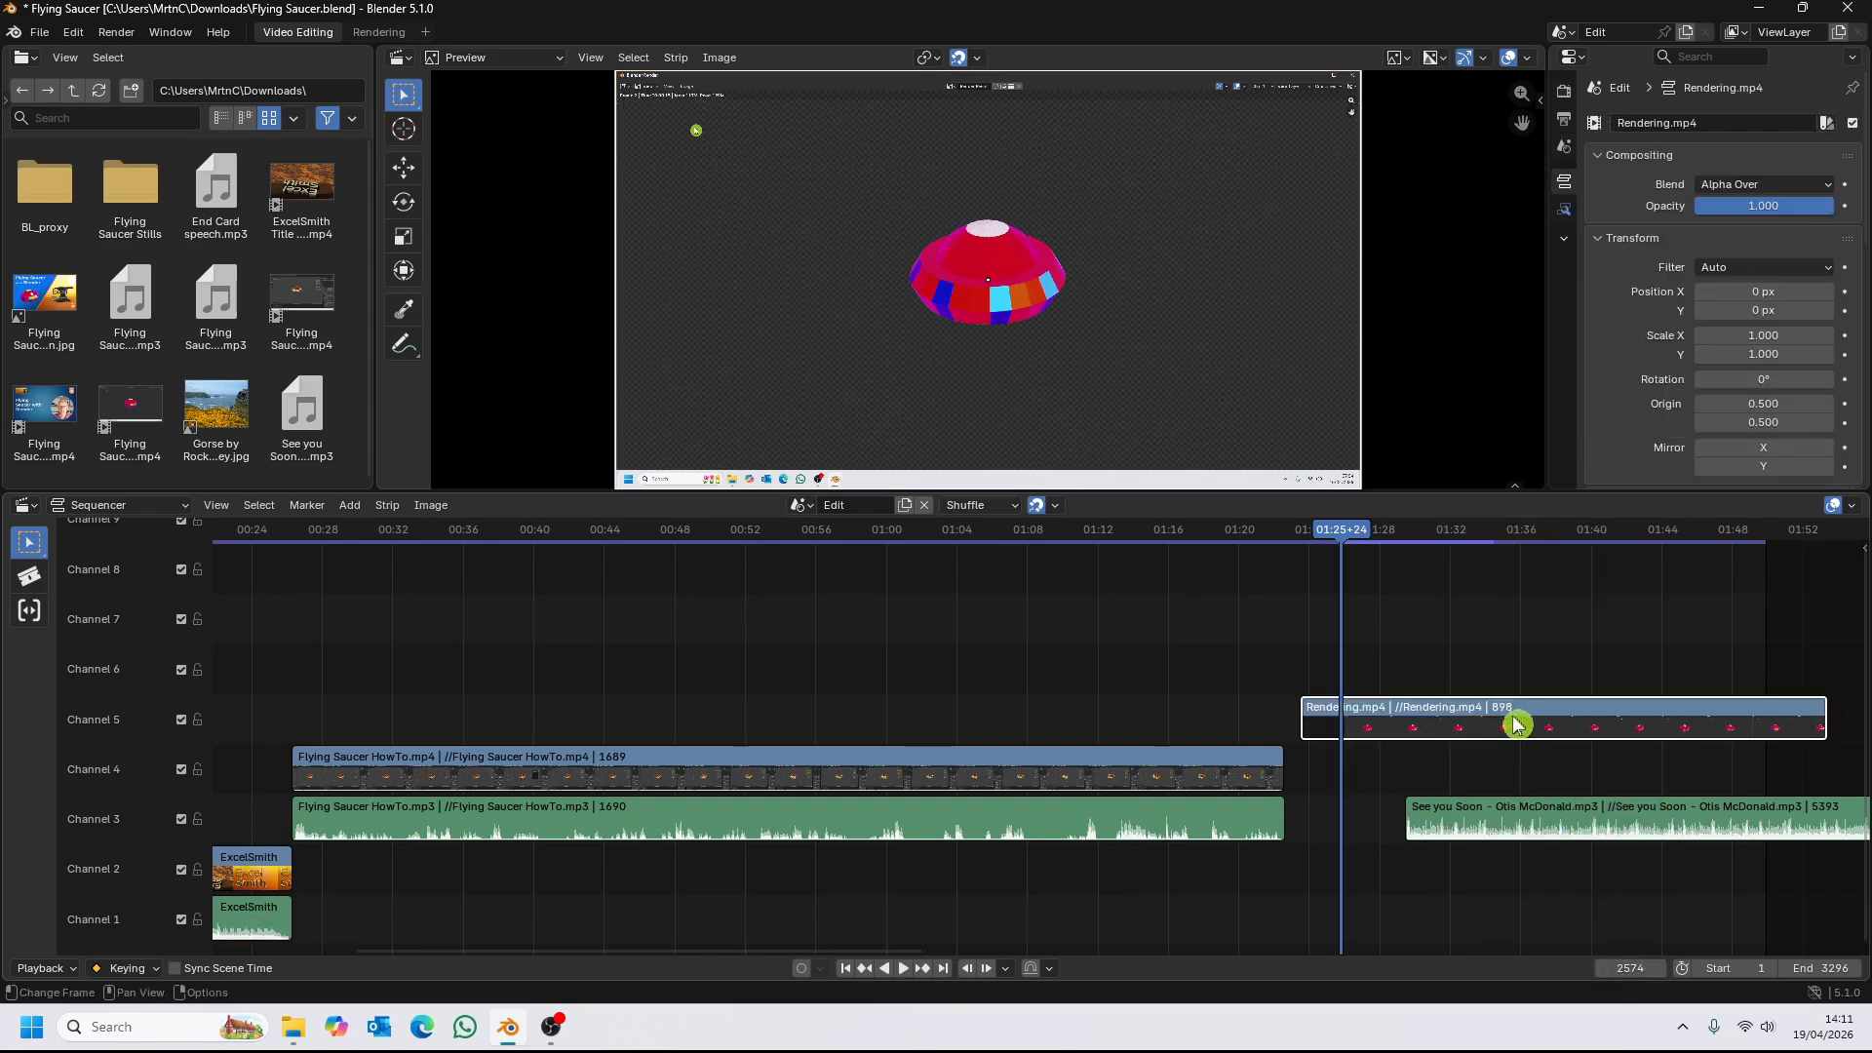
pyautogui.moveTo(1515, 724); pyautogui.dragTo(1520, 673)
pyautogui.moveTo(1363, 543); pyautogui.dragTo(1277, 542)
pyautogui.click(1285, 539)
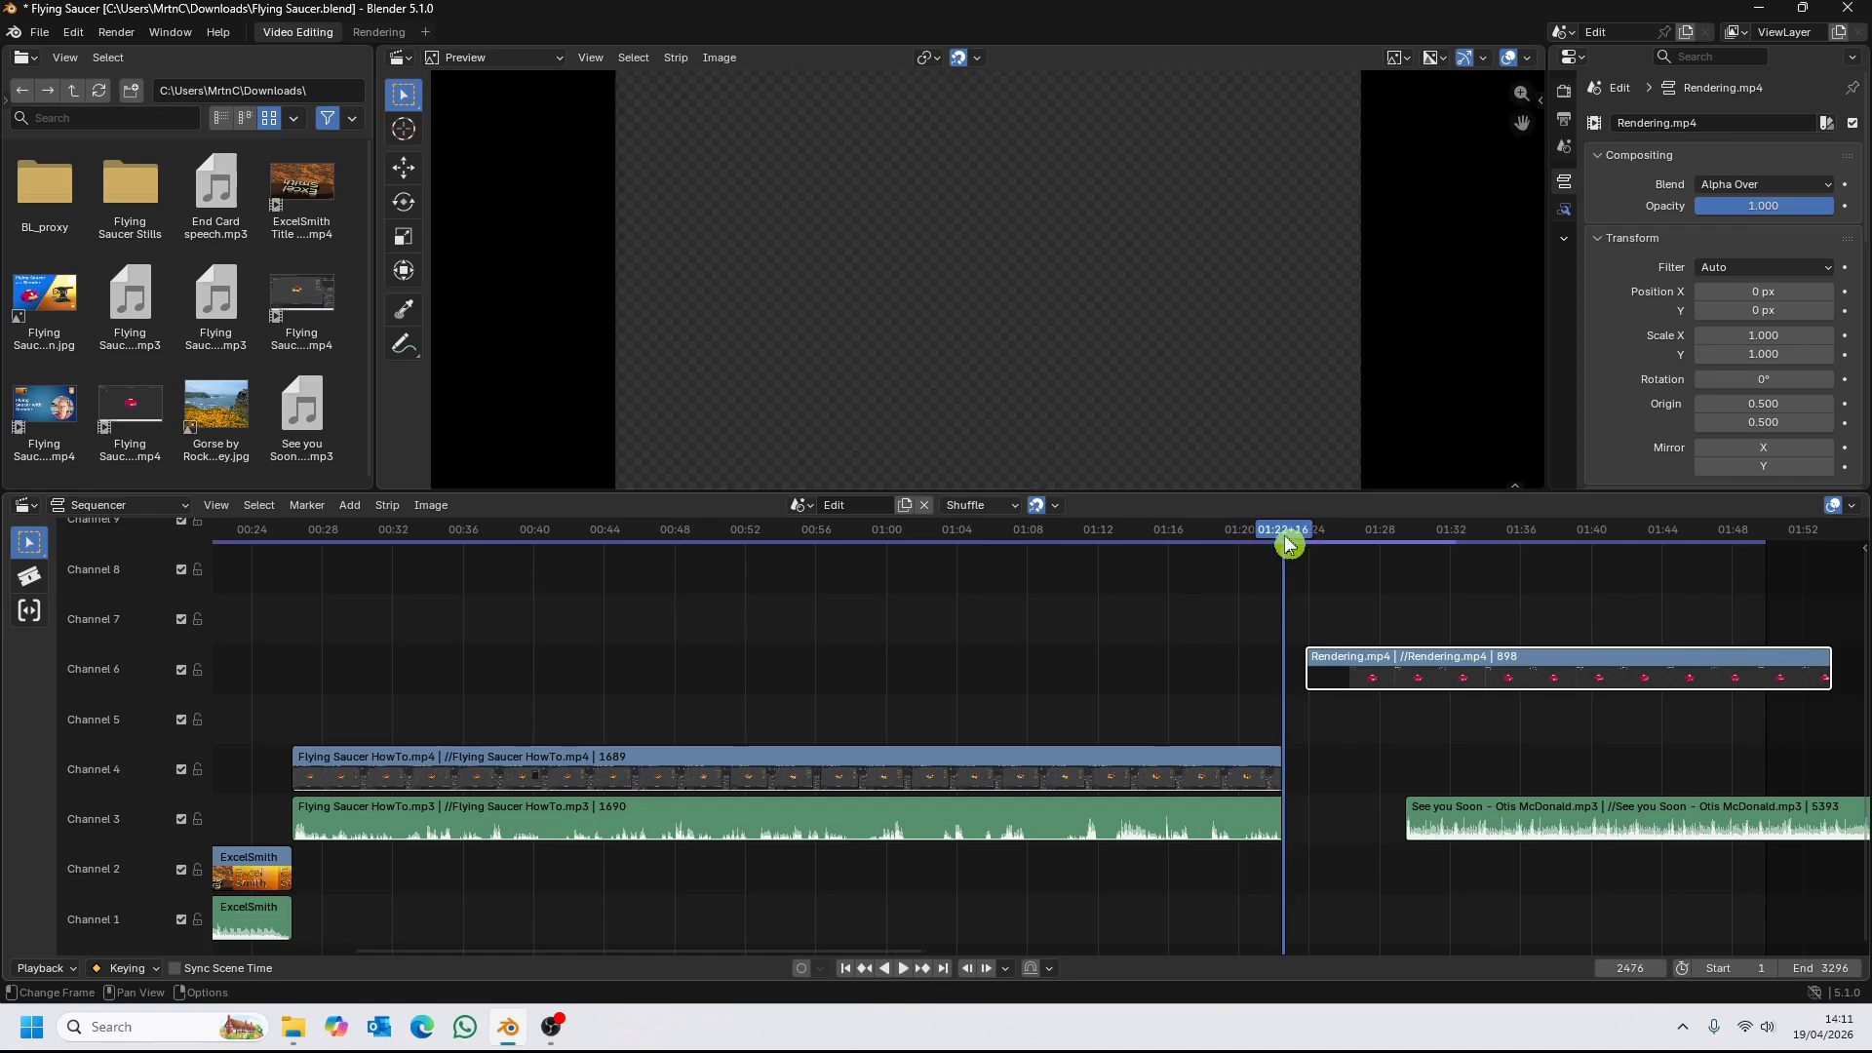
pyautogui.moveTo(1479, 667)
pyautogui.mouseDown()
pyautogui.moveTo(1421, 666)
pyautogui.moveTo(1444, 669)
pyautogui.mouseUp()
# Move the See you Soon music strip to channel 5 and snap its start to frame 2476.
pyautogui.moveTo(1501, 815); pyautogui.dragTo(1496, 721)
pyautogui.hotkey('shift', 's')
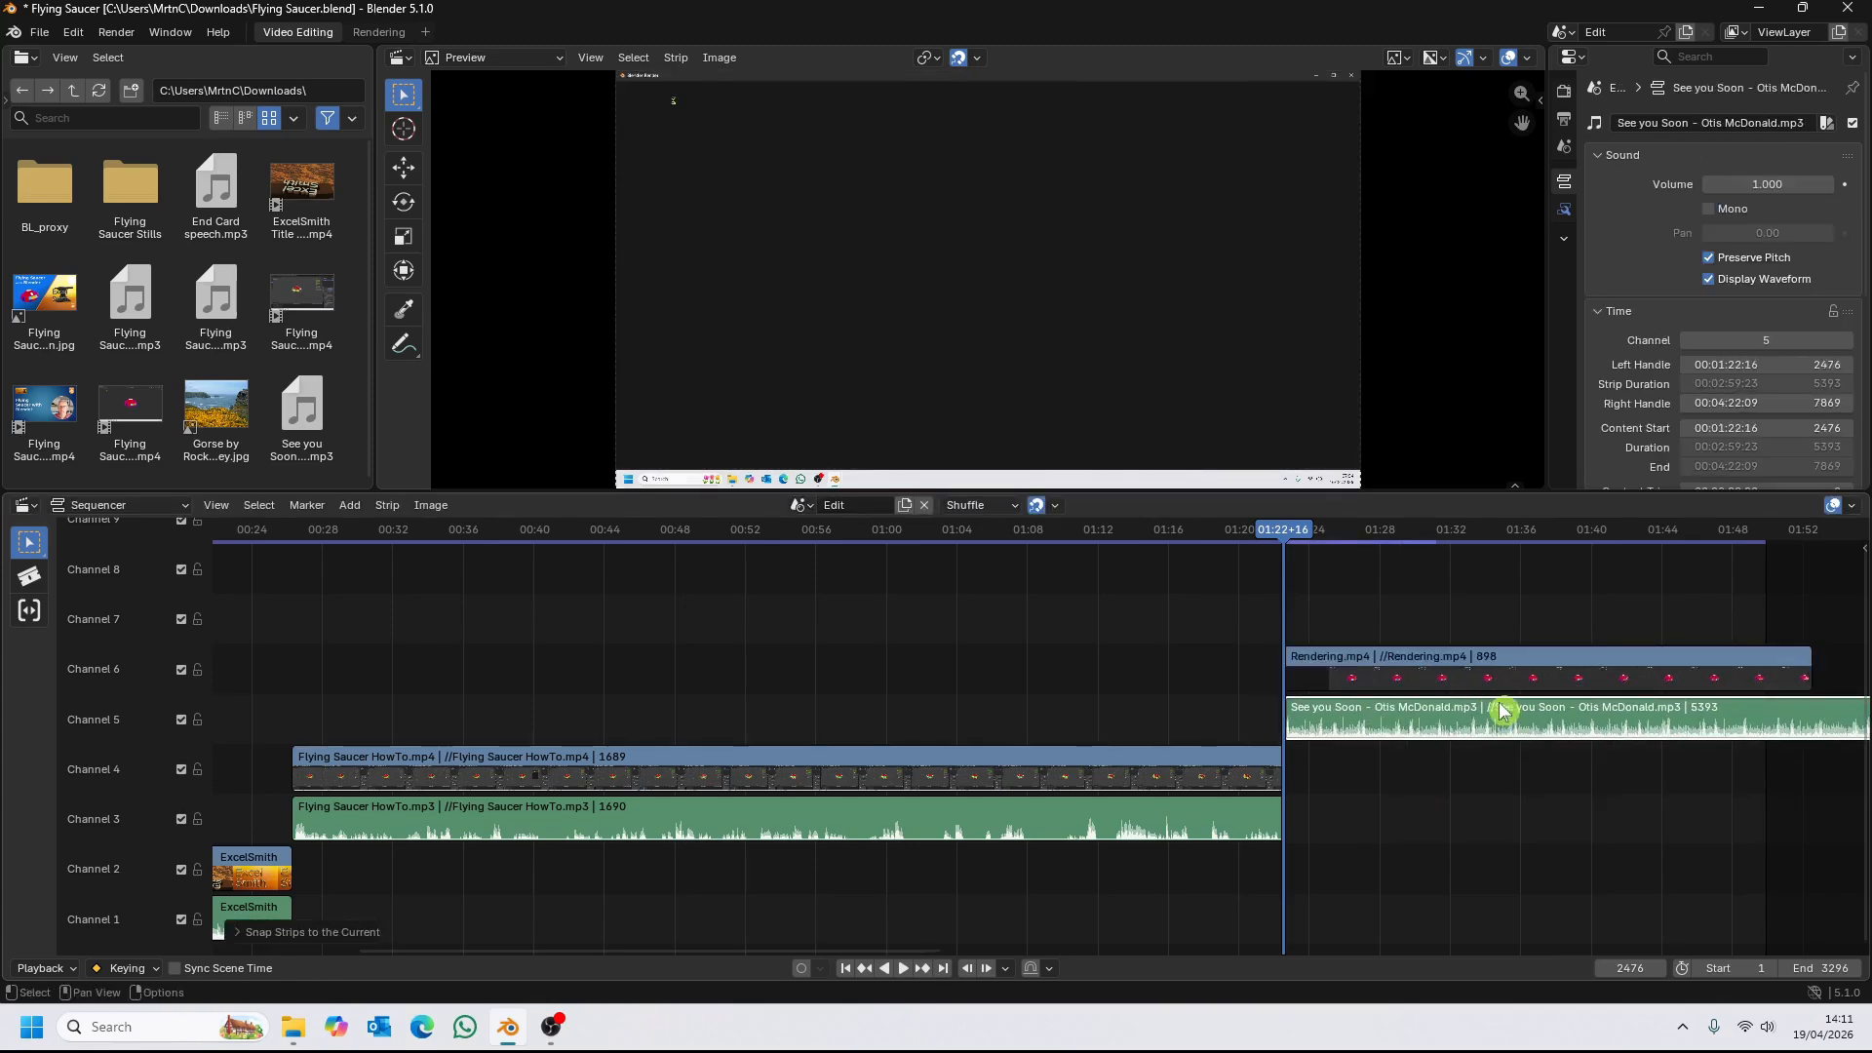
pyautogui.scroll(-1, 1597, 763)
pyautogui.scroll(-8, 1597, 762)
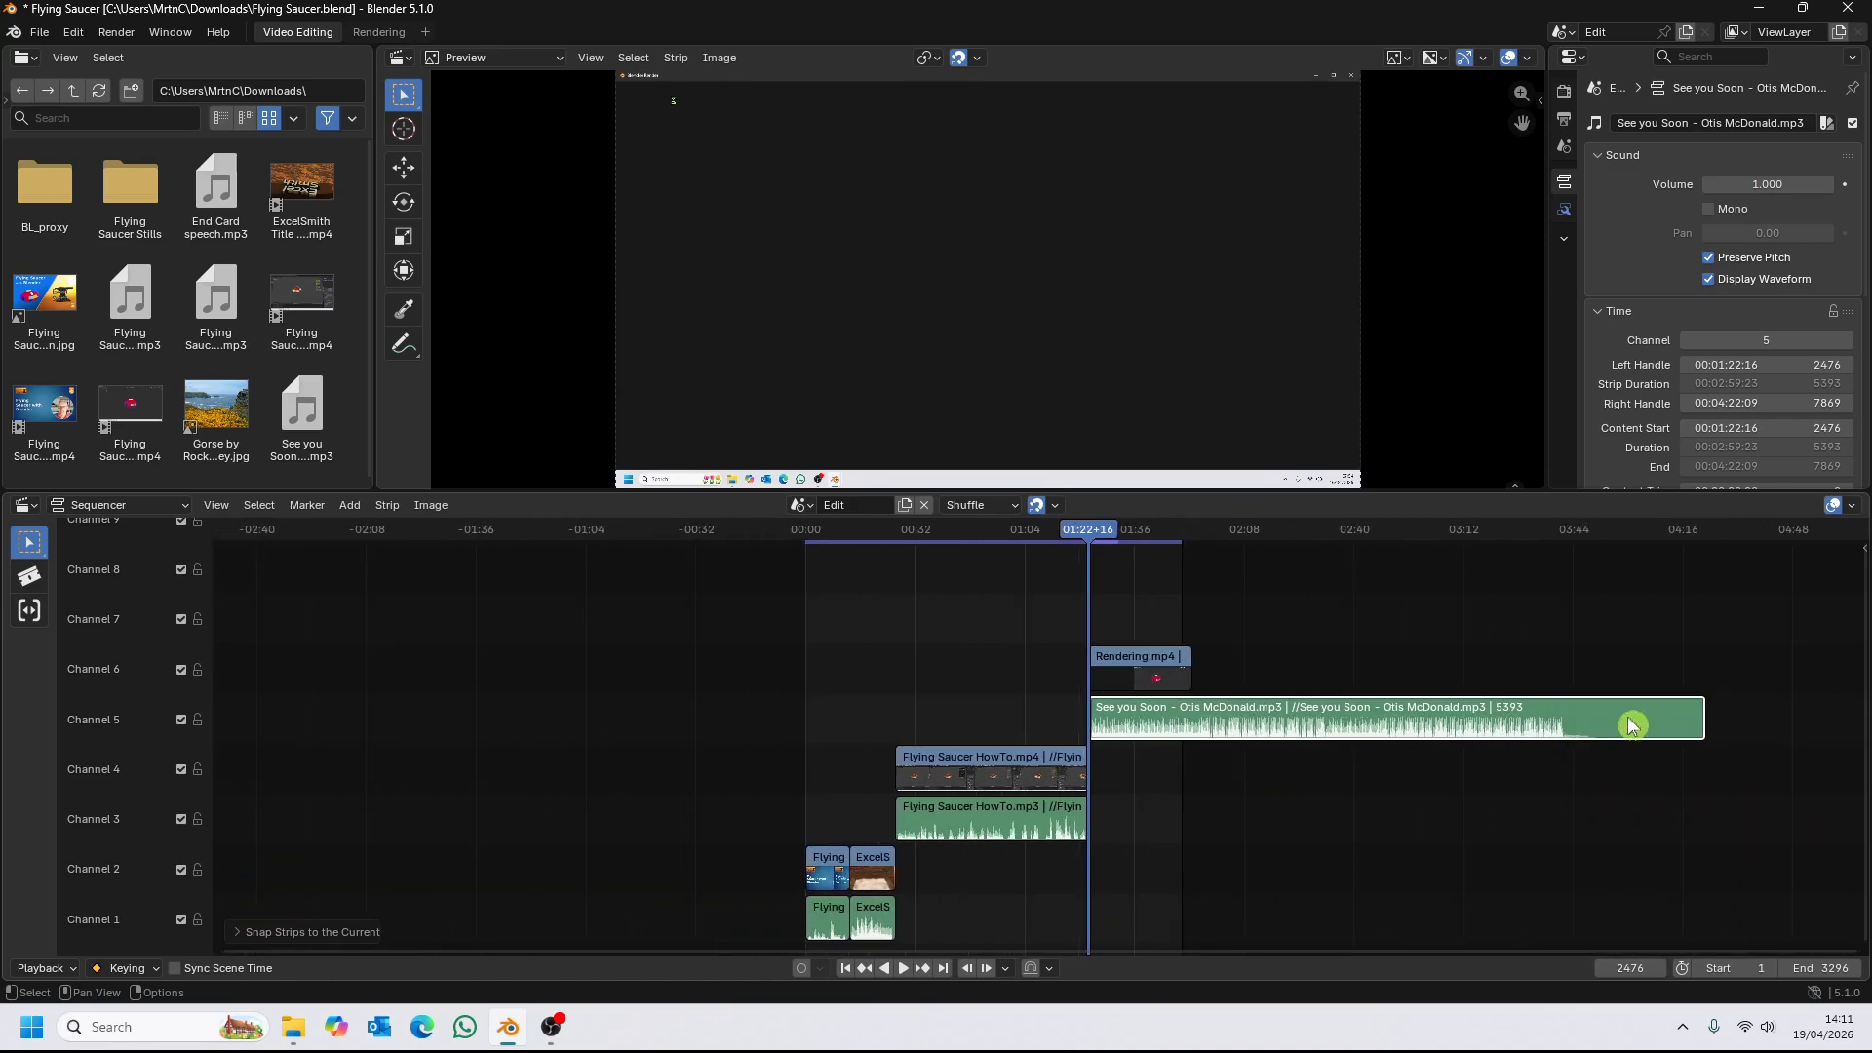
# Cut the See you Soon music strip at frame 3374, where Rendering.mp4 ends, and delete the remainder.
pyautogui.press('Right')
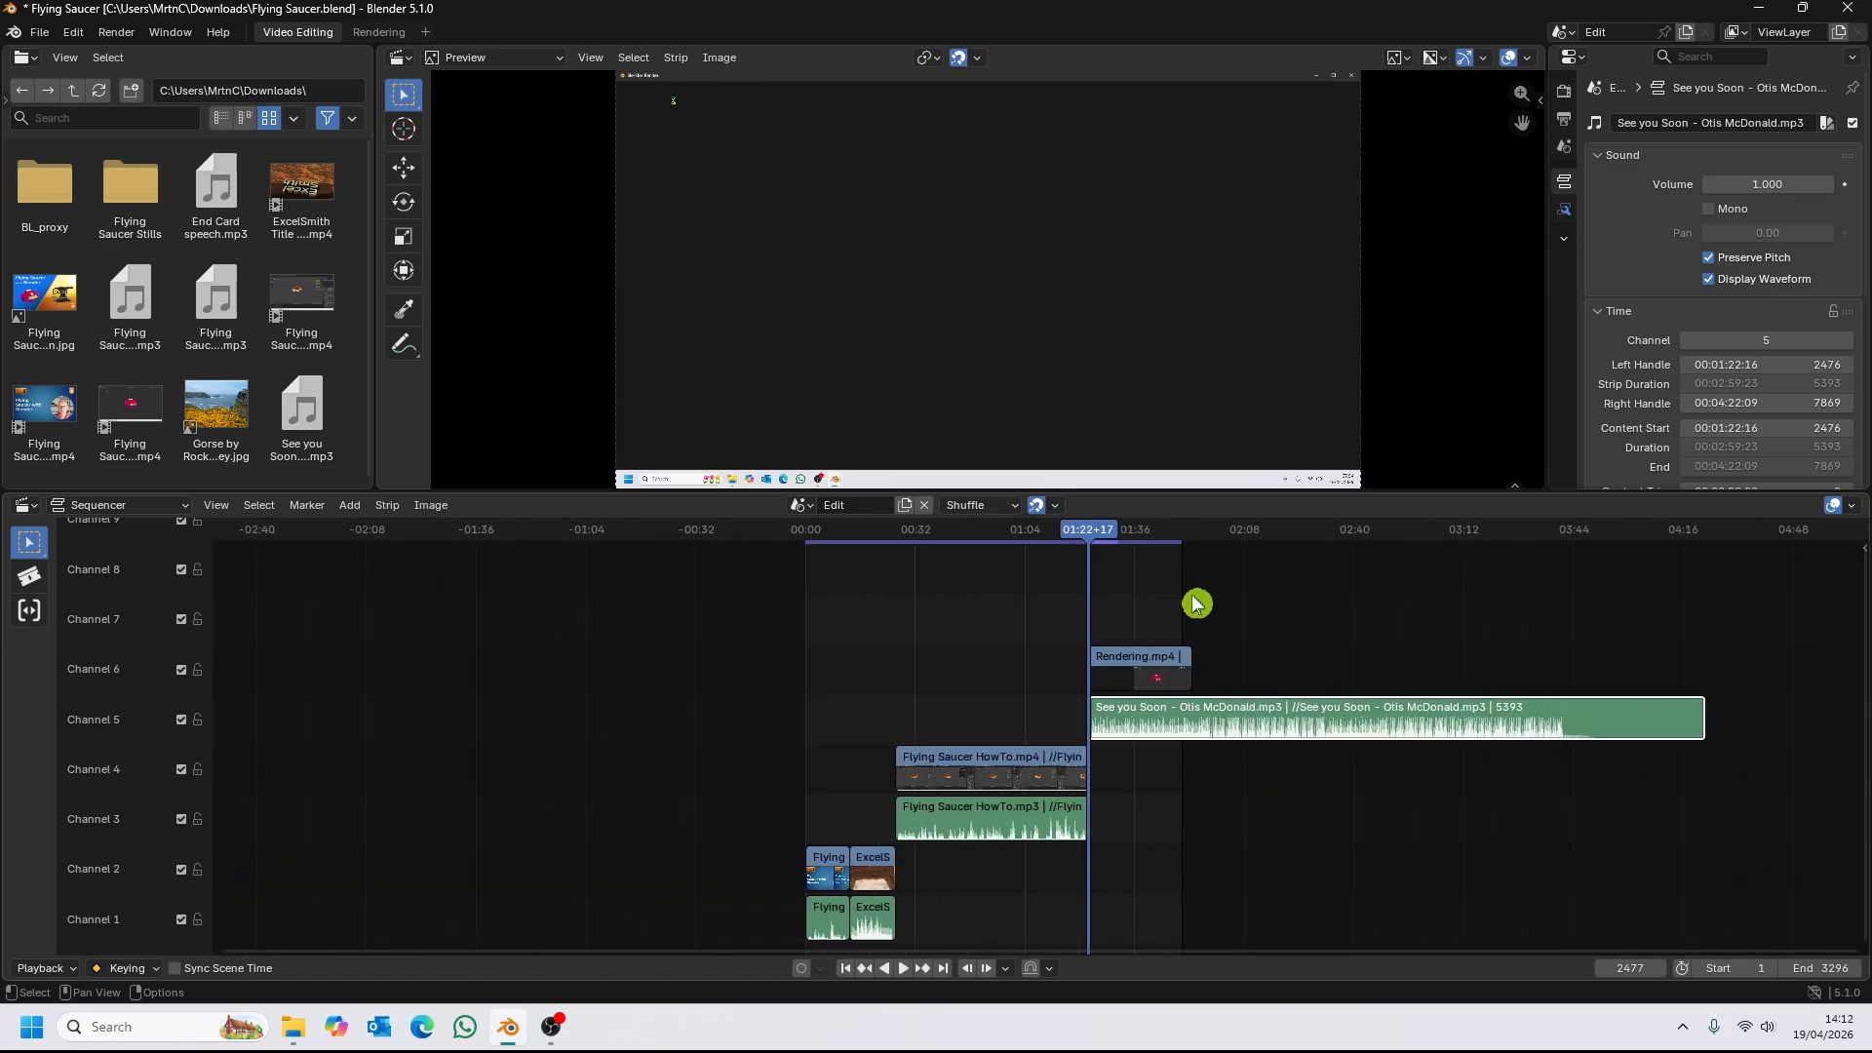
pyautogui.press('pageup')
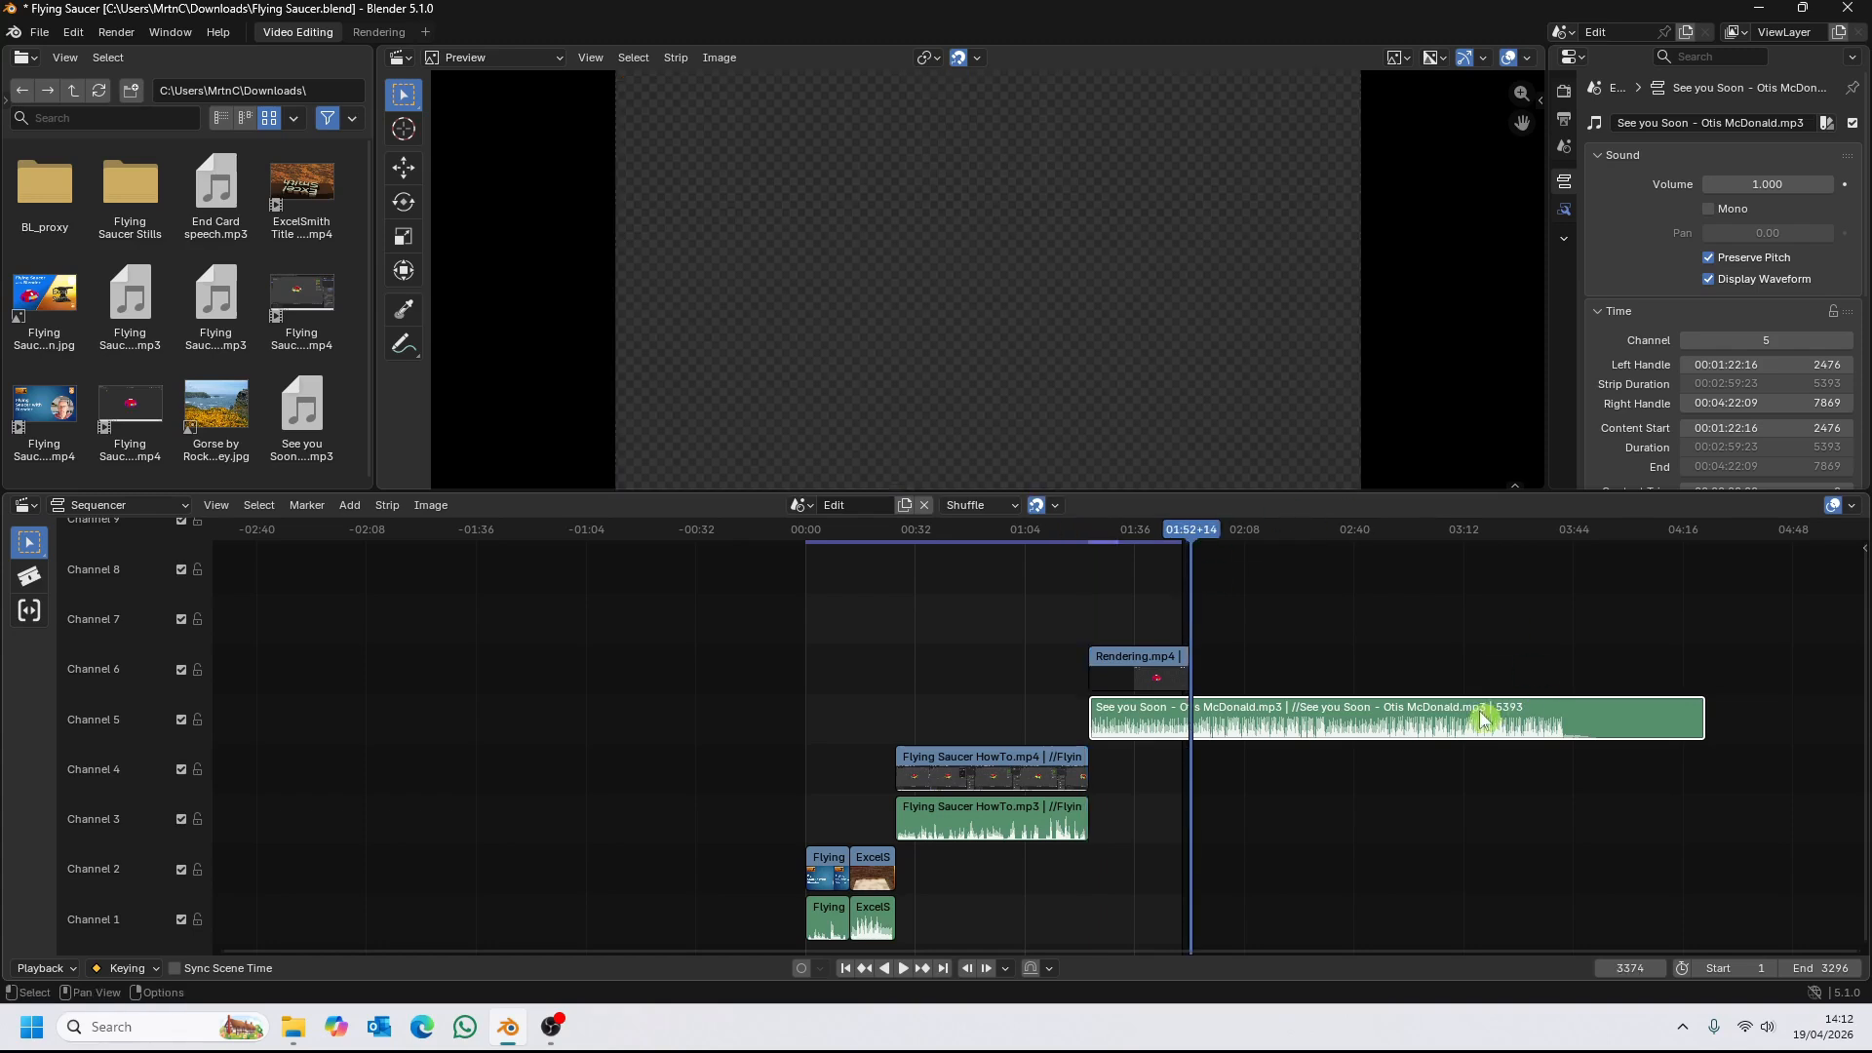
pyautogui.press('k')
pyautogui.press('Delete')
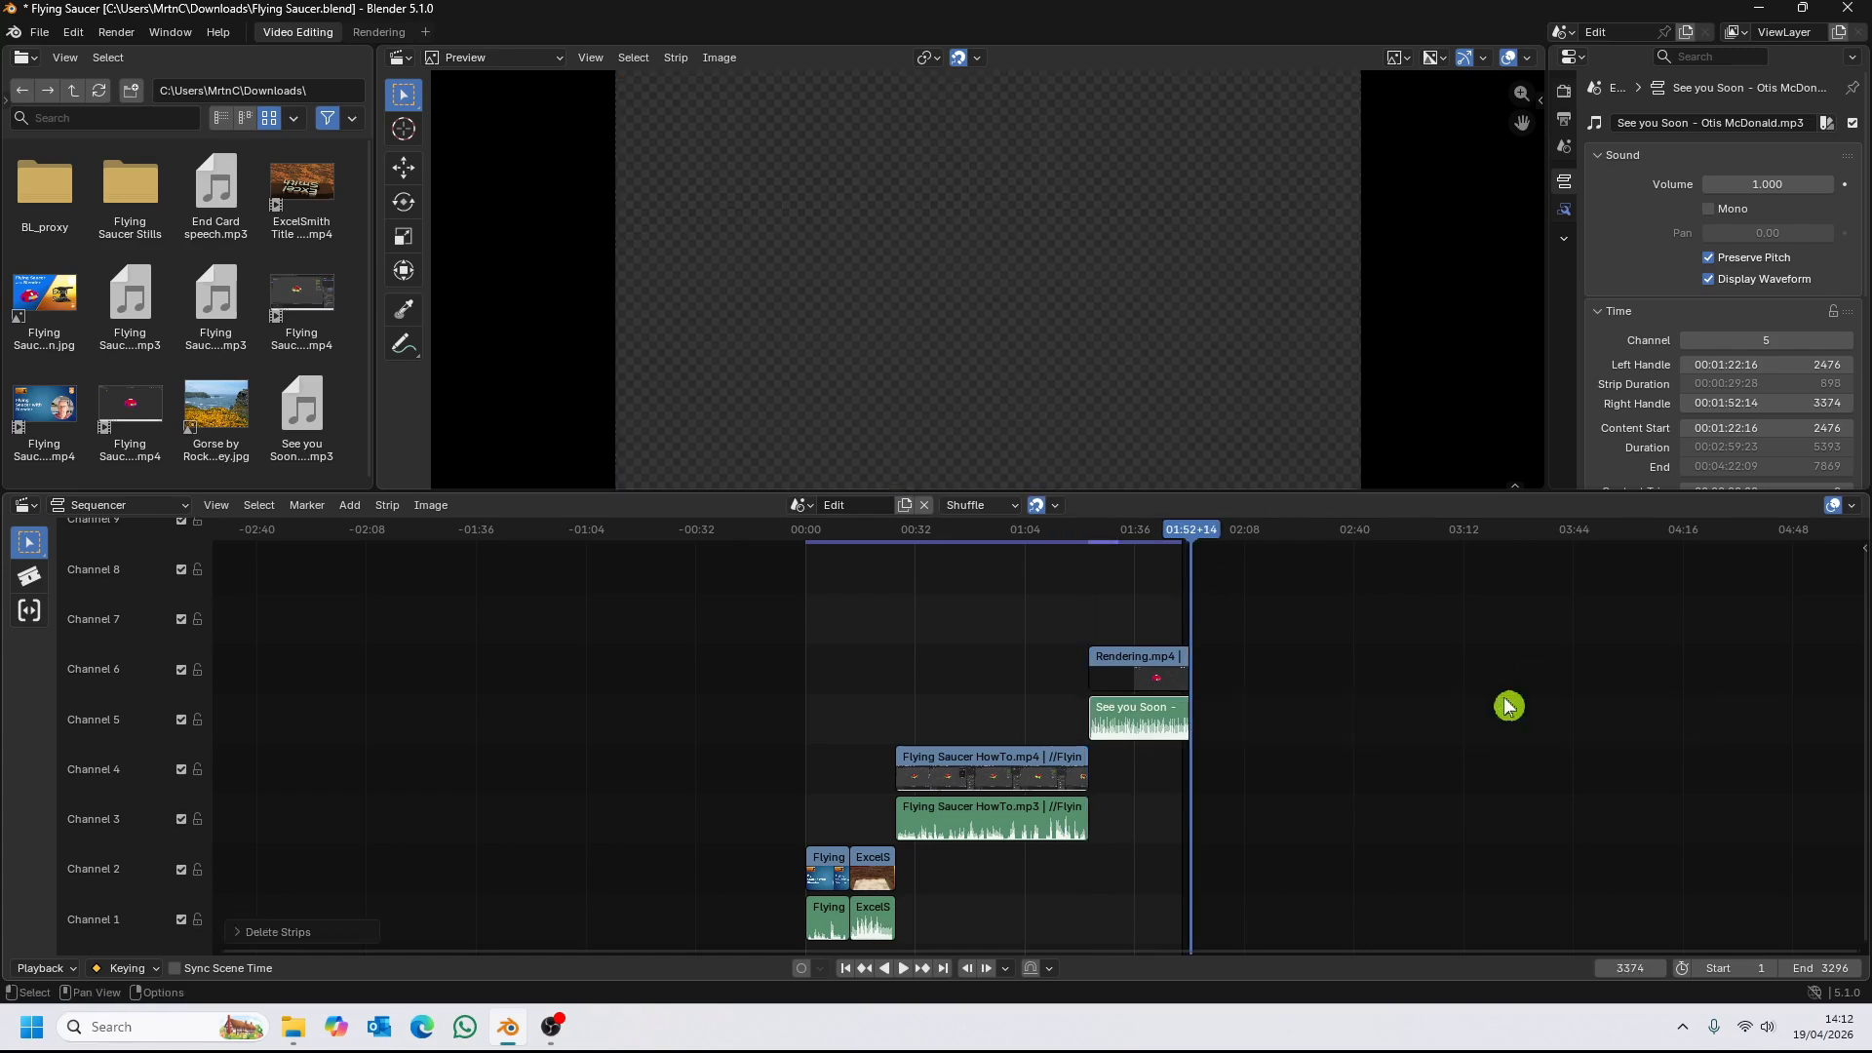
# Play back the transition into the Rendering clip and set the See you Soon music volume to 0.250.
pyautogui.moveTo(1178, 541); pyautogui.dragTo(1088, 535)
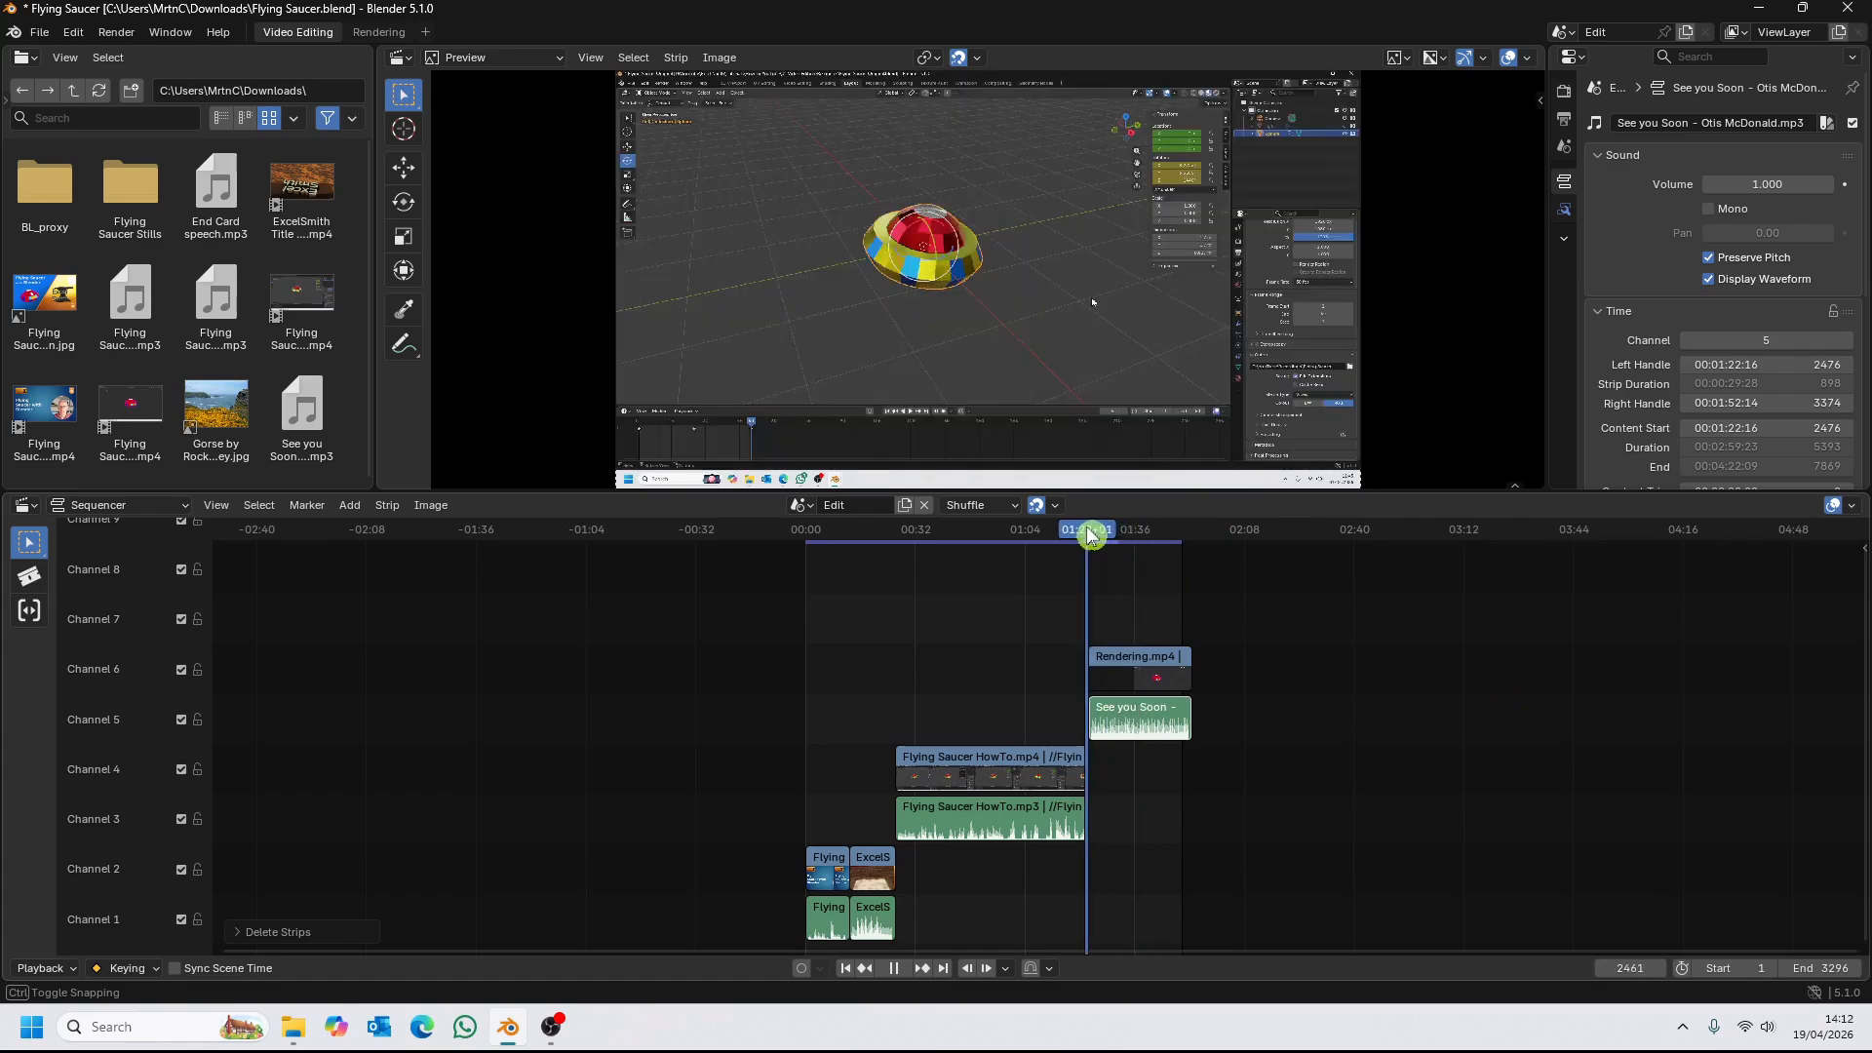
pyautogui.press('space')
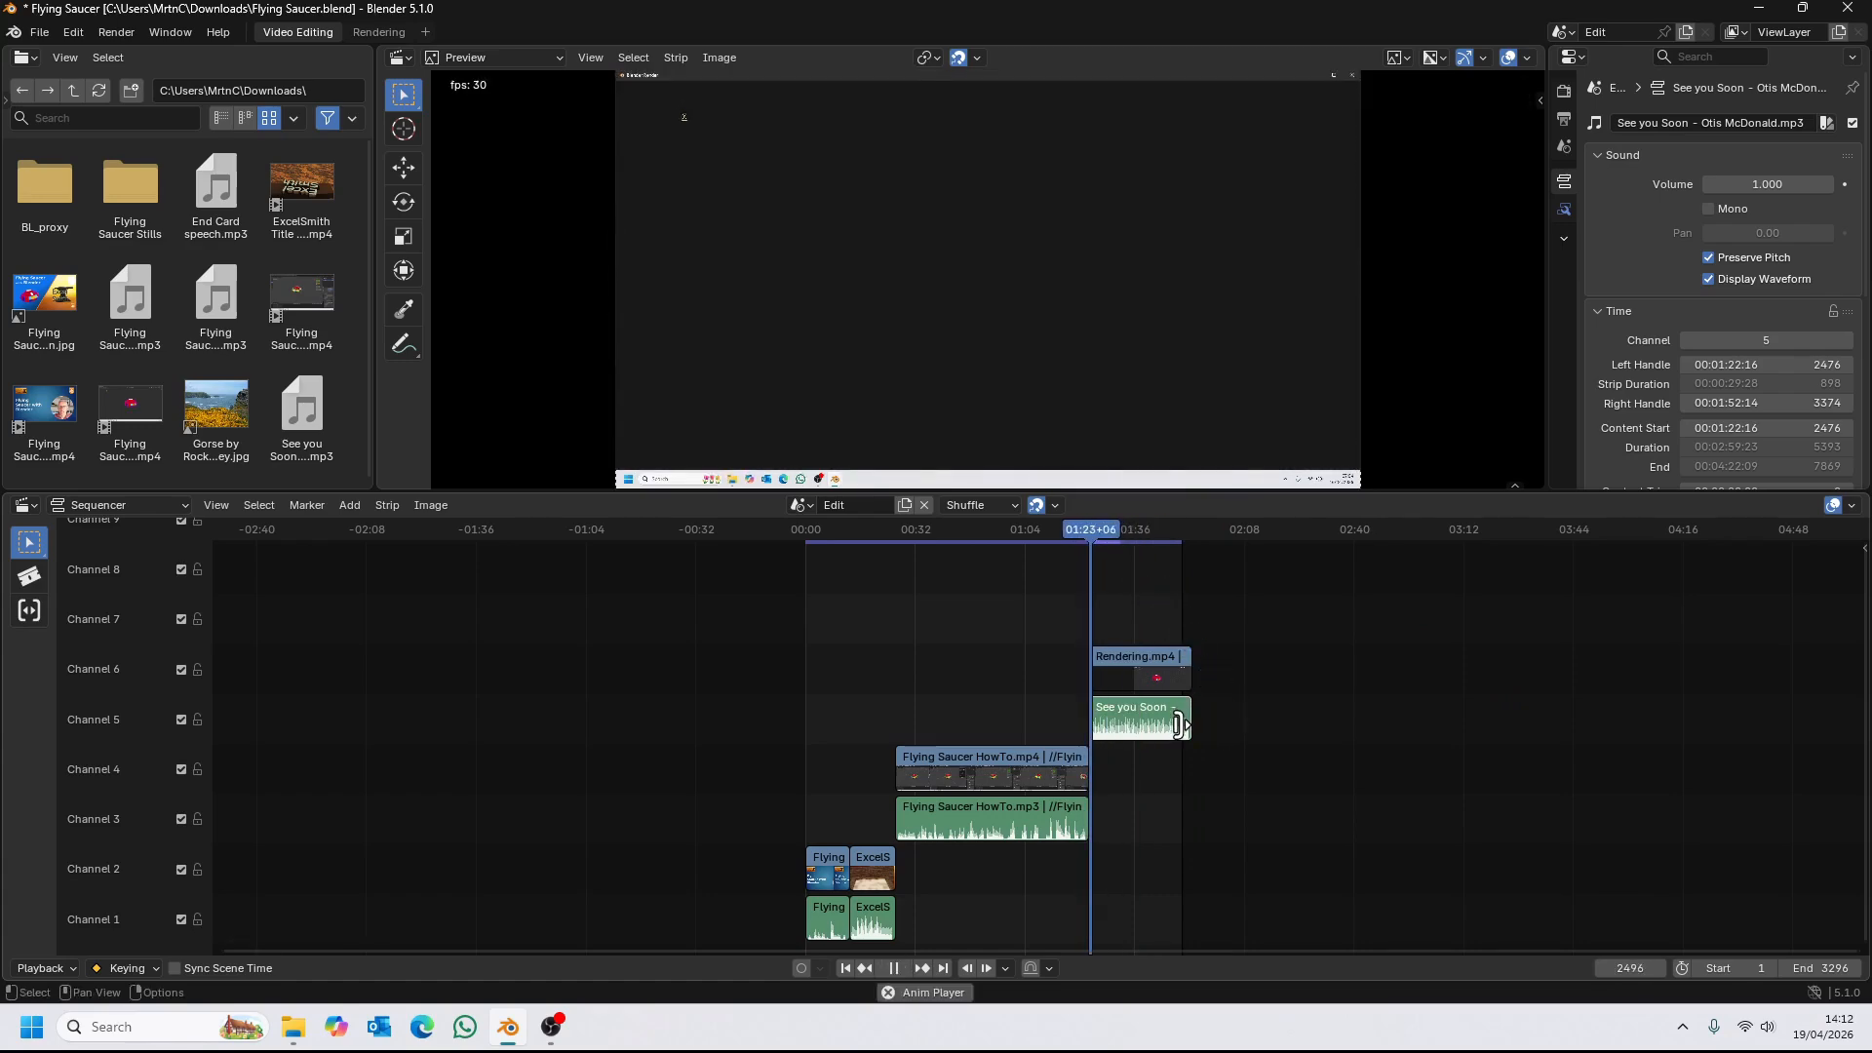
pyautogui.press('space')
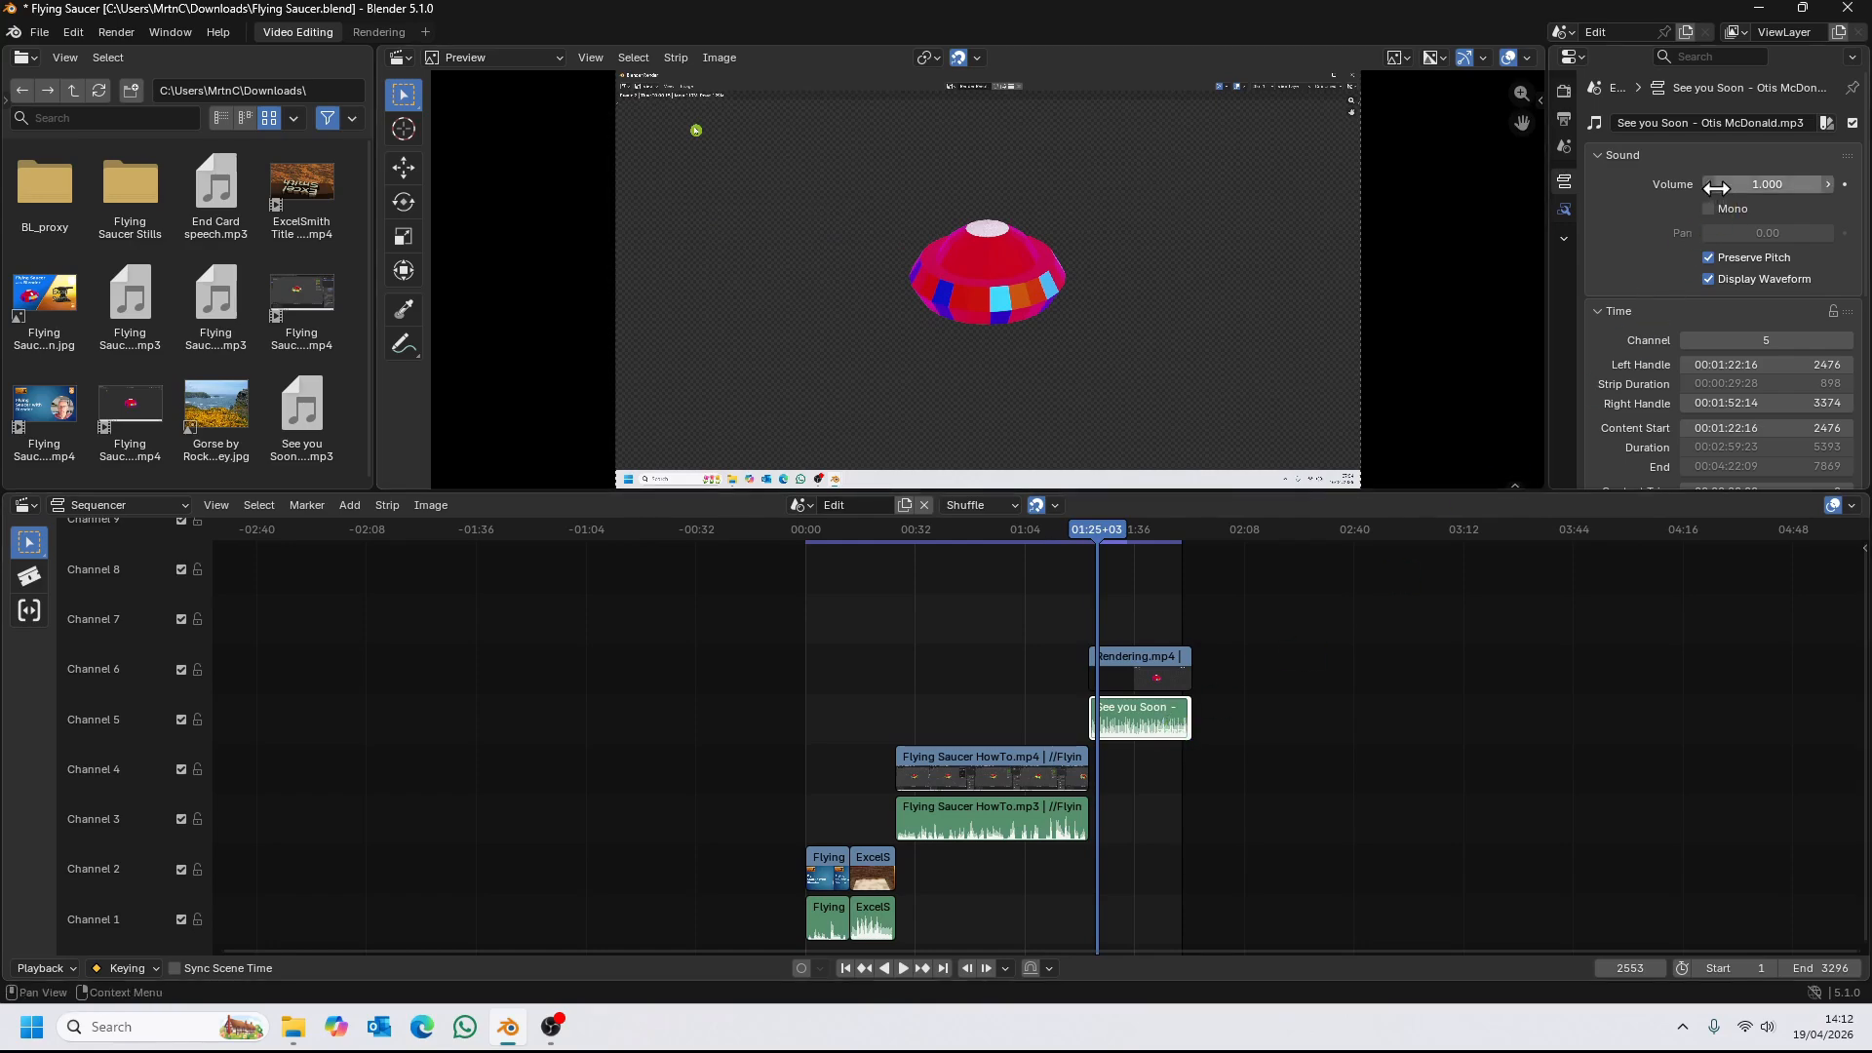
pyautogui.moveTo(1696, 187); pyautogui.dragTo(1699, 187)
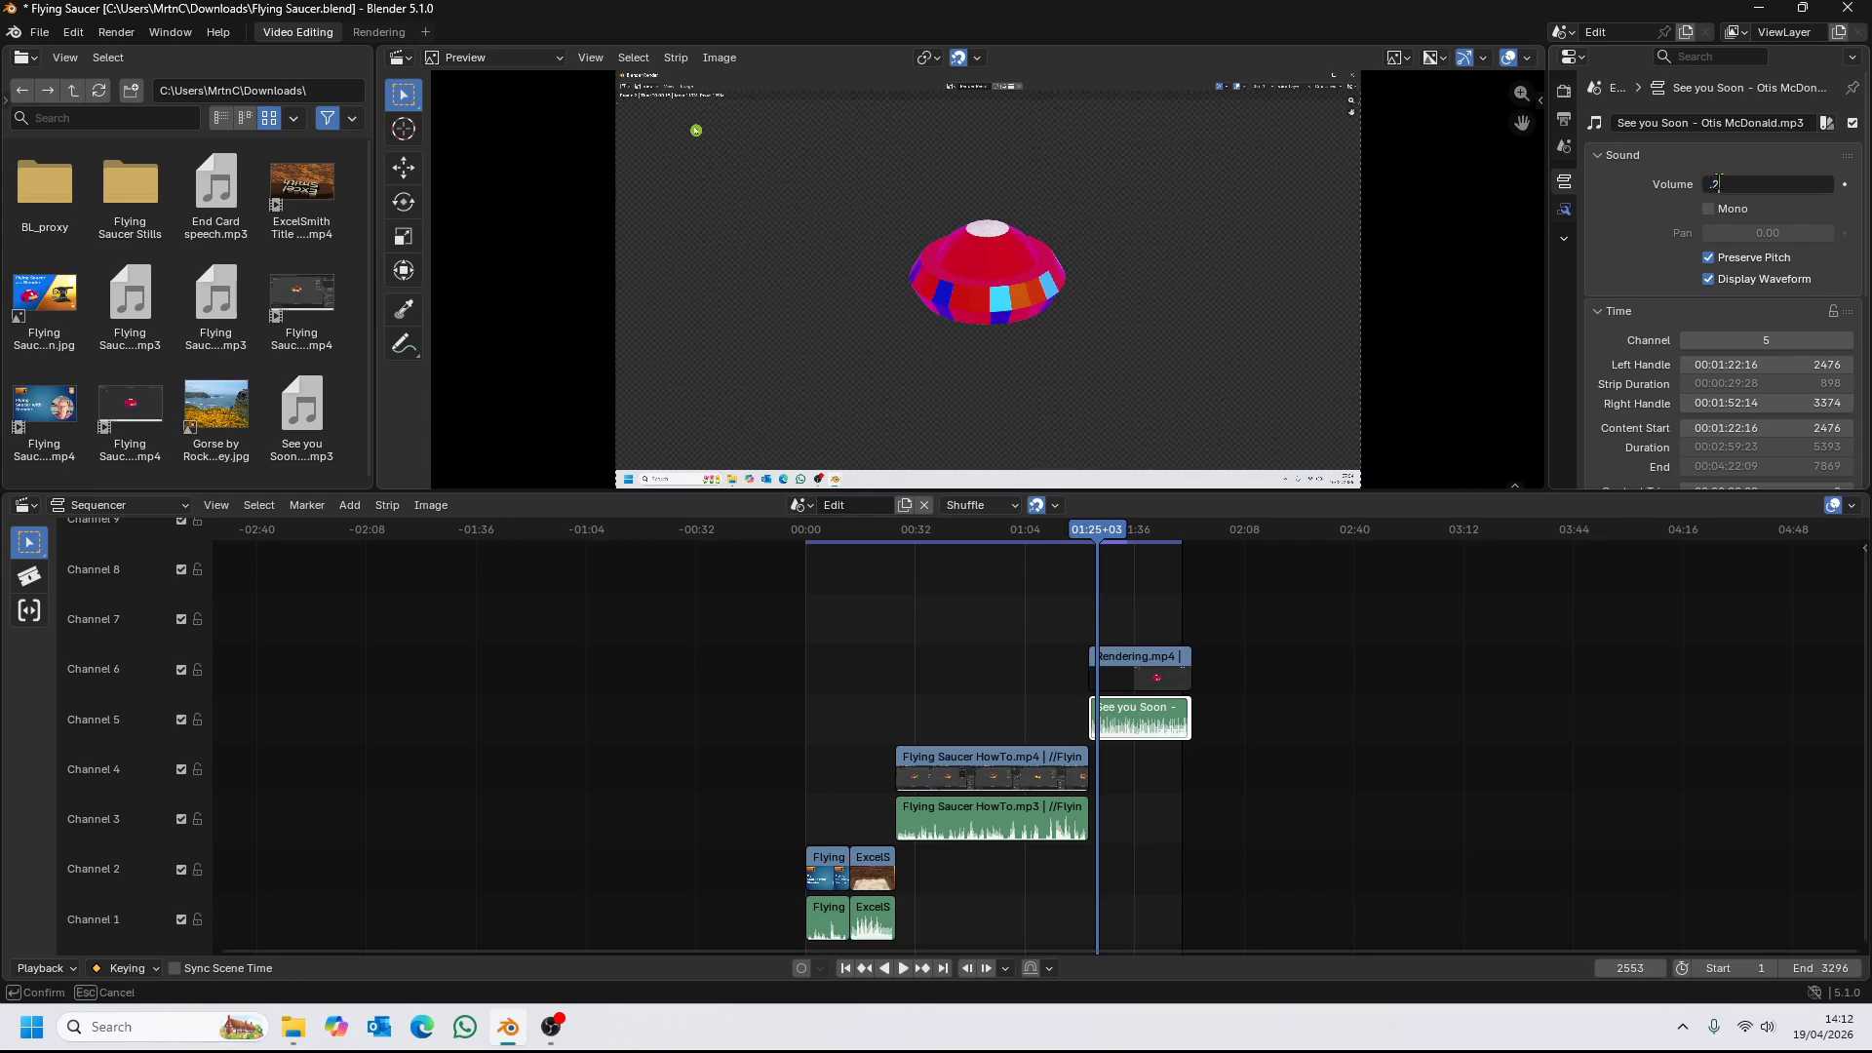
pyautogui.press('Return')
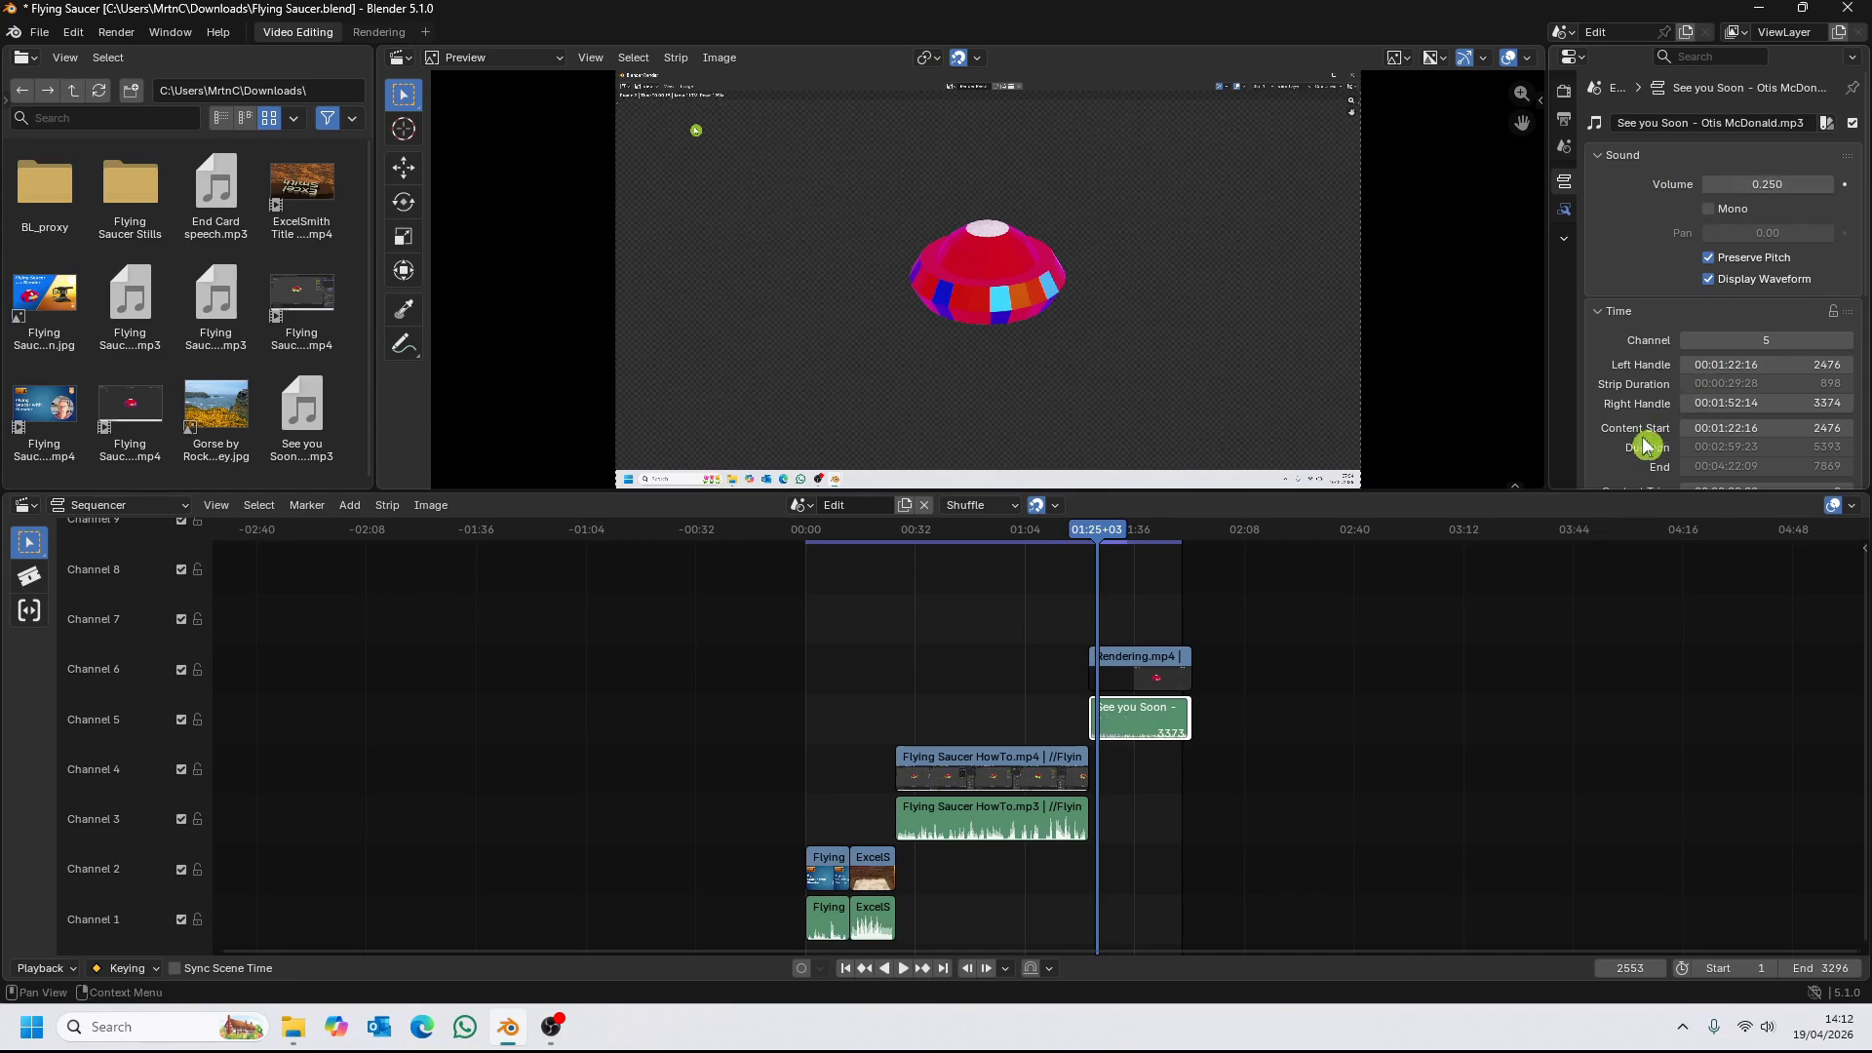
# Add Gorse by Rocky Valley.jpg from the Downloads folder to channel 5, beyond the end of the music strip.
pyautogui.press('pageup')
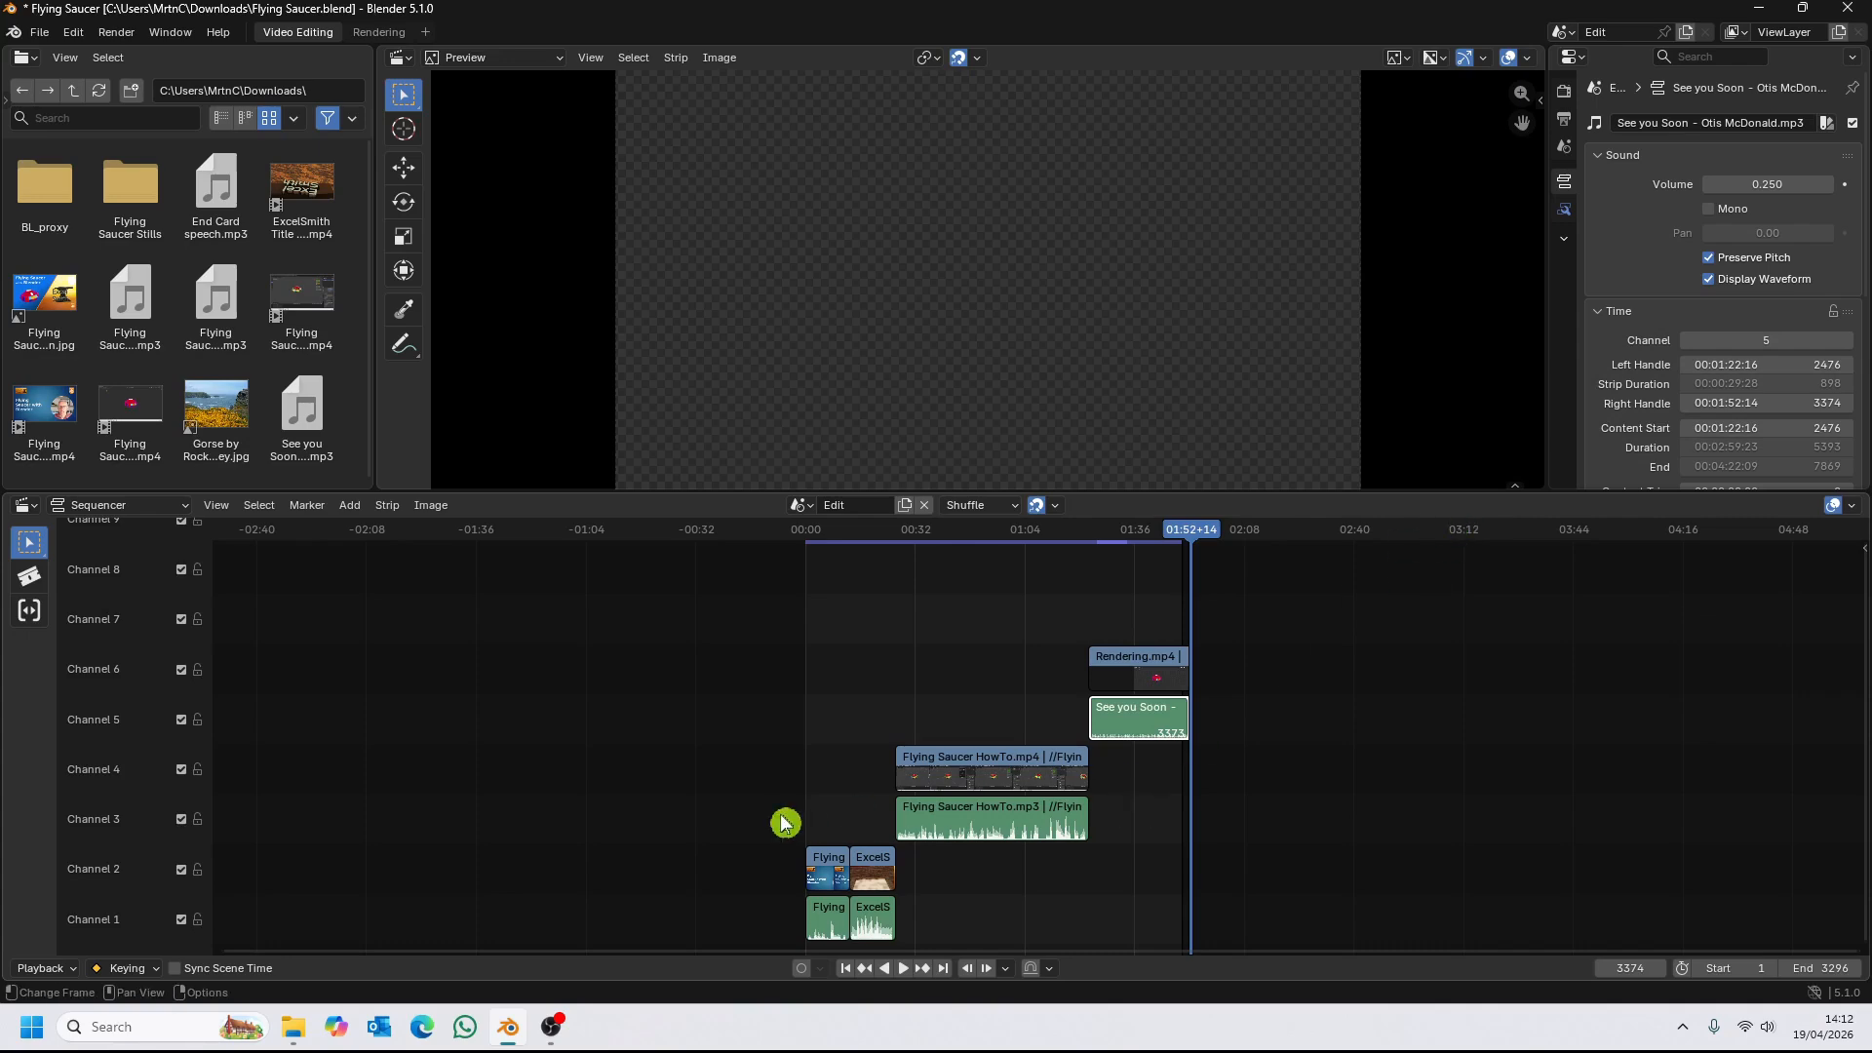
pyautogui.click(290, 1029)
pyautogui.moveTo(1400, 647); pyautogui.dragTo(1229, 723)
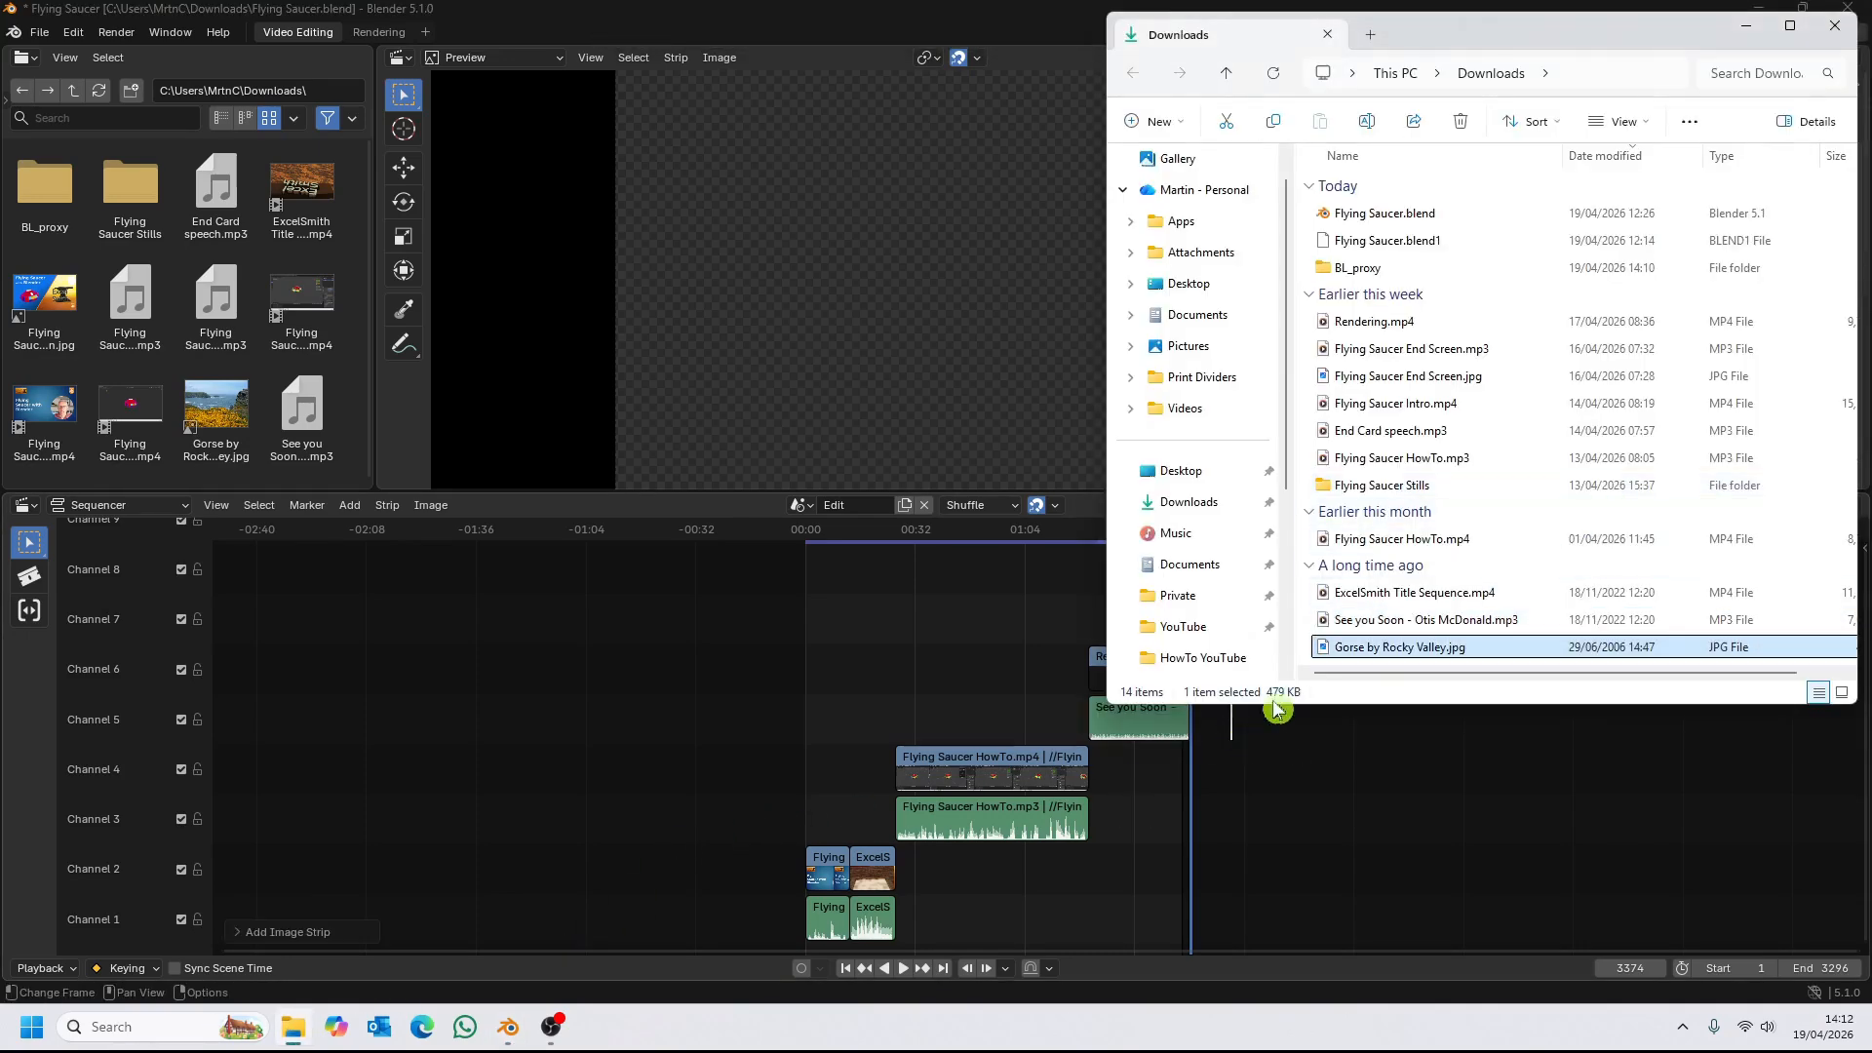
pyautogui.moveTo(1501, 48); pyautogui.dragTo(701, 104)
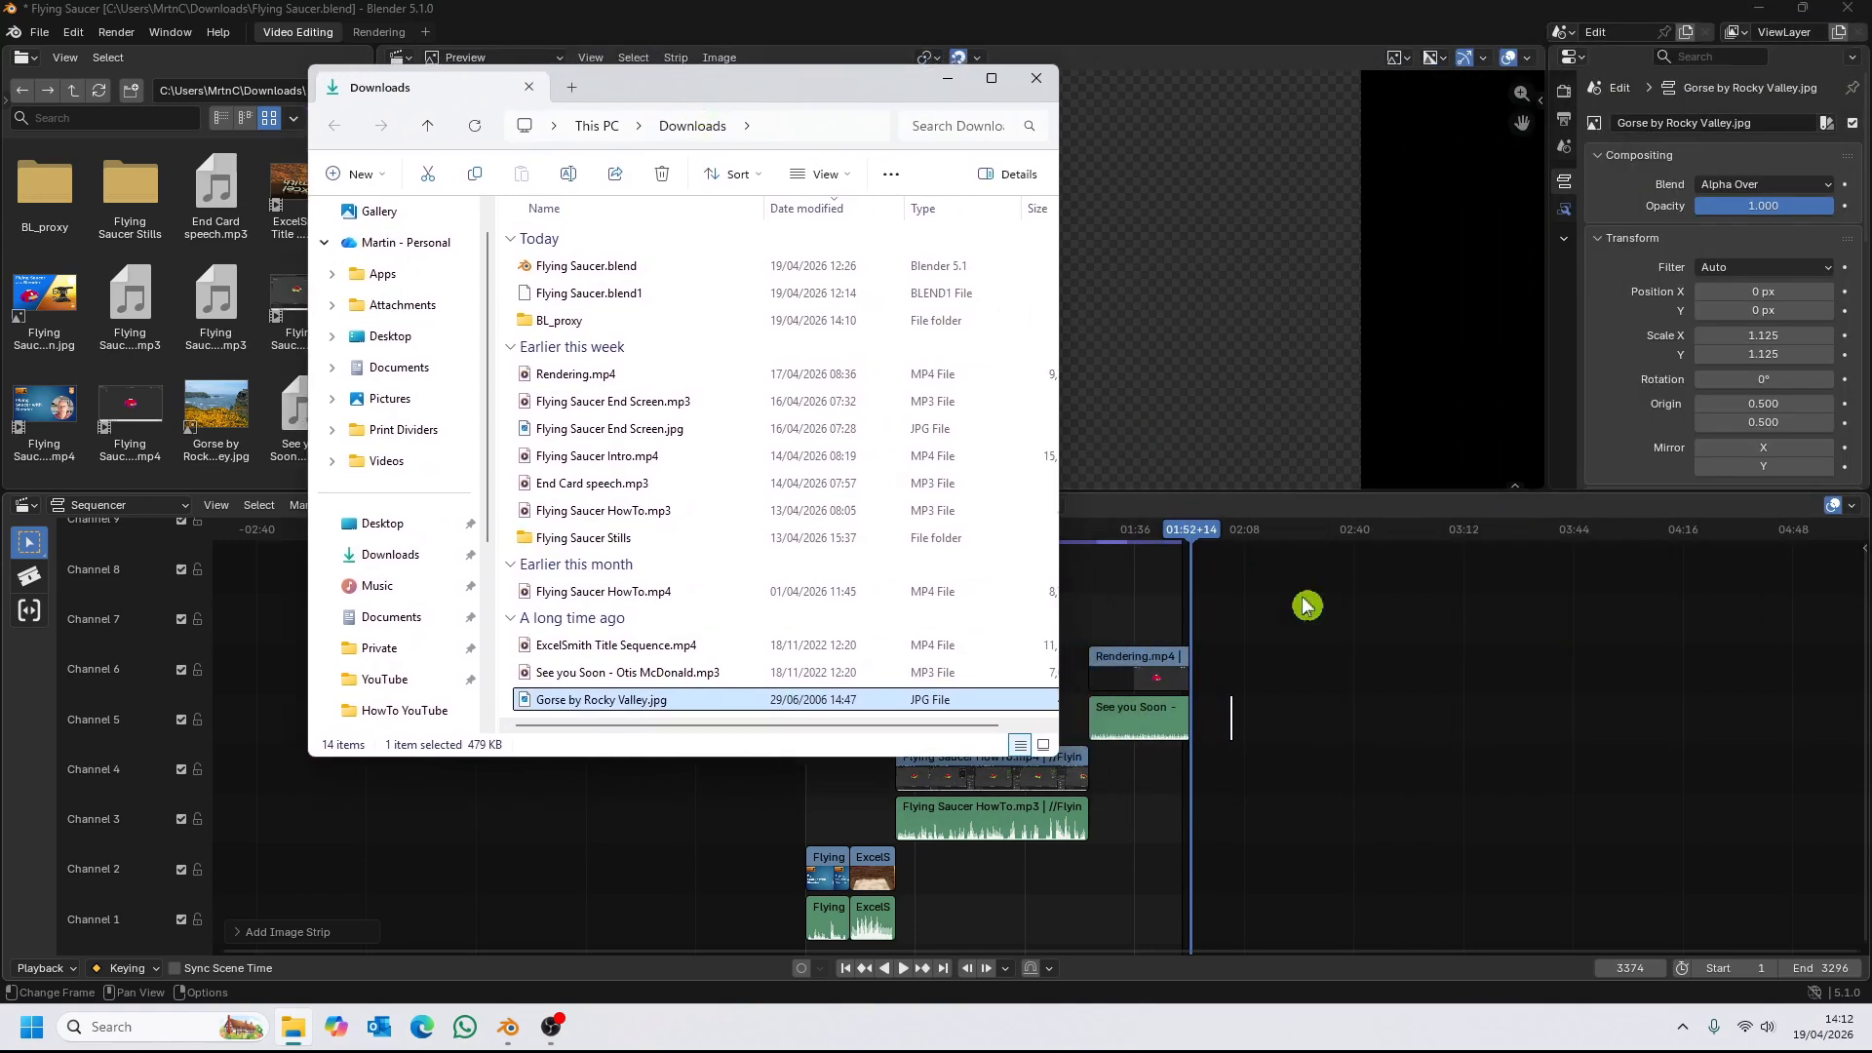
pyautogui.click(1236, 723)
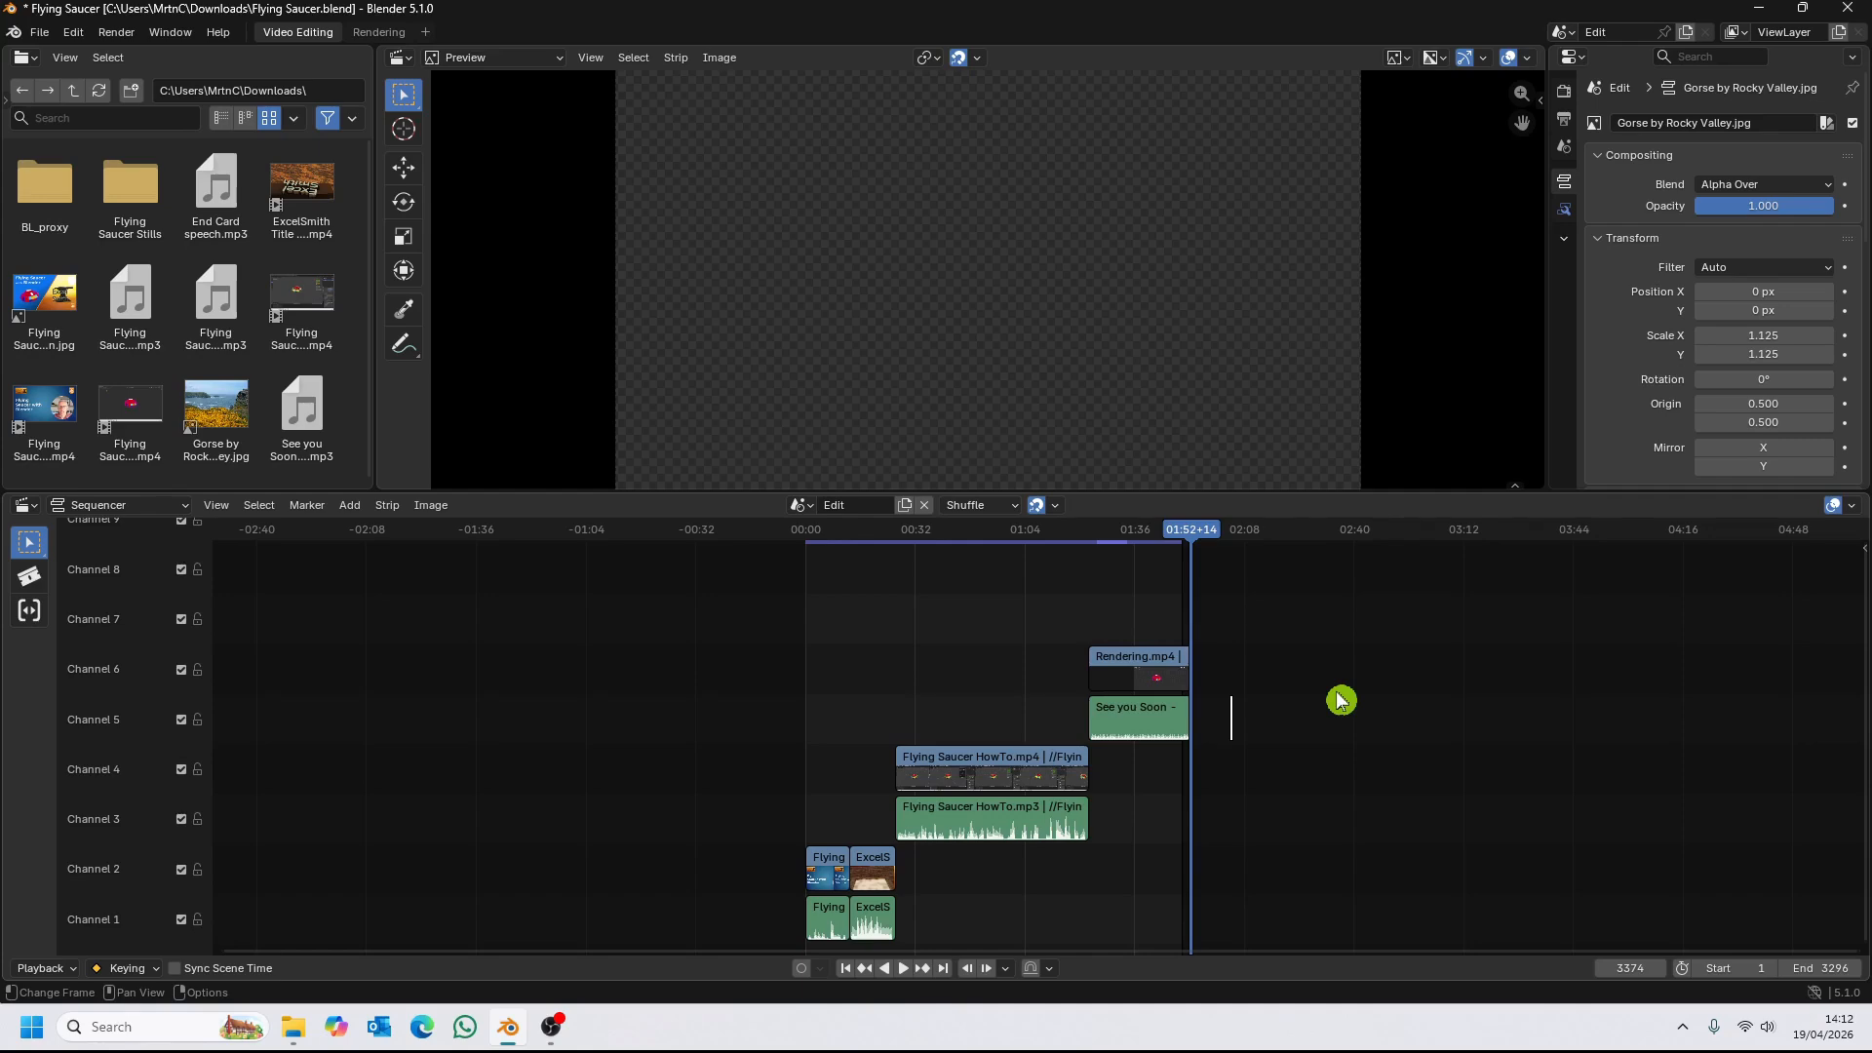
# Extend the end of the Gorse by Rocky Valley.jpg strip to a length of 84 frames.
pyautogui.press('KP_Decimal')
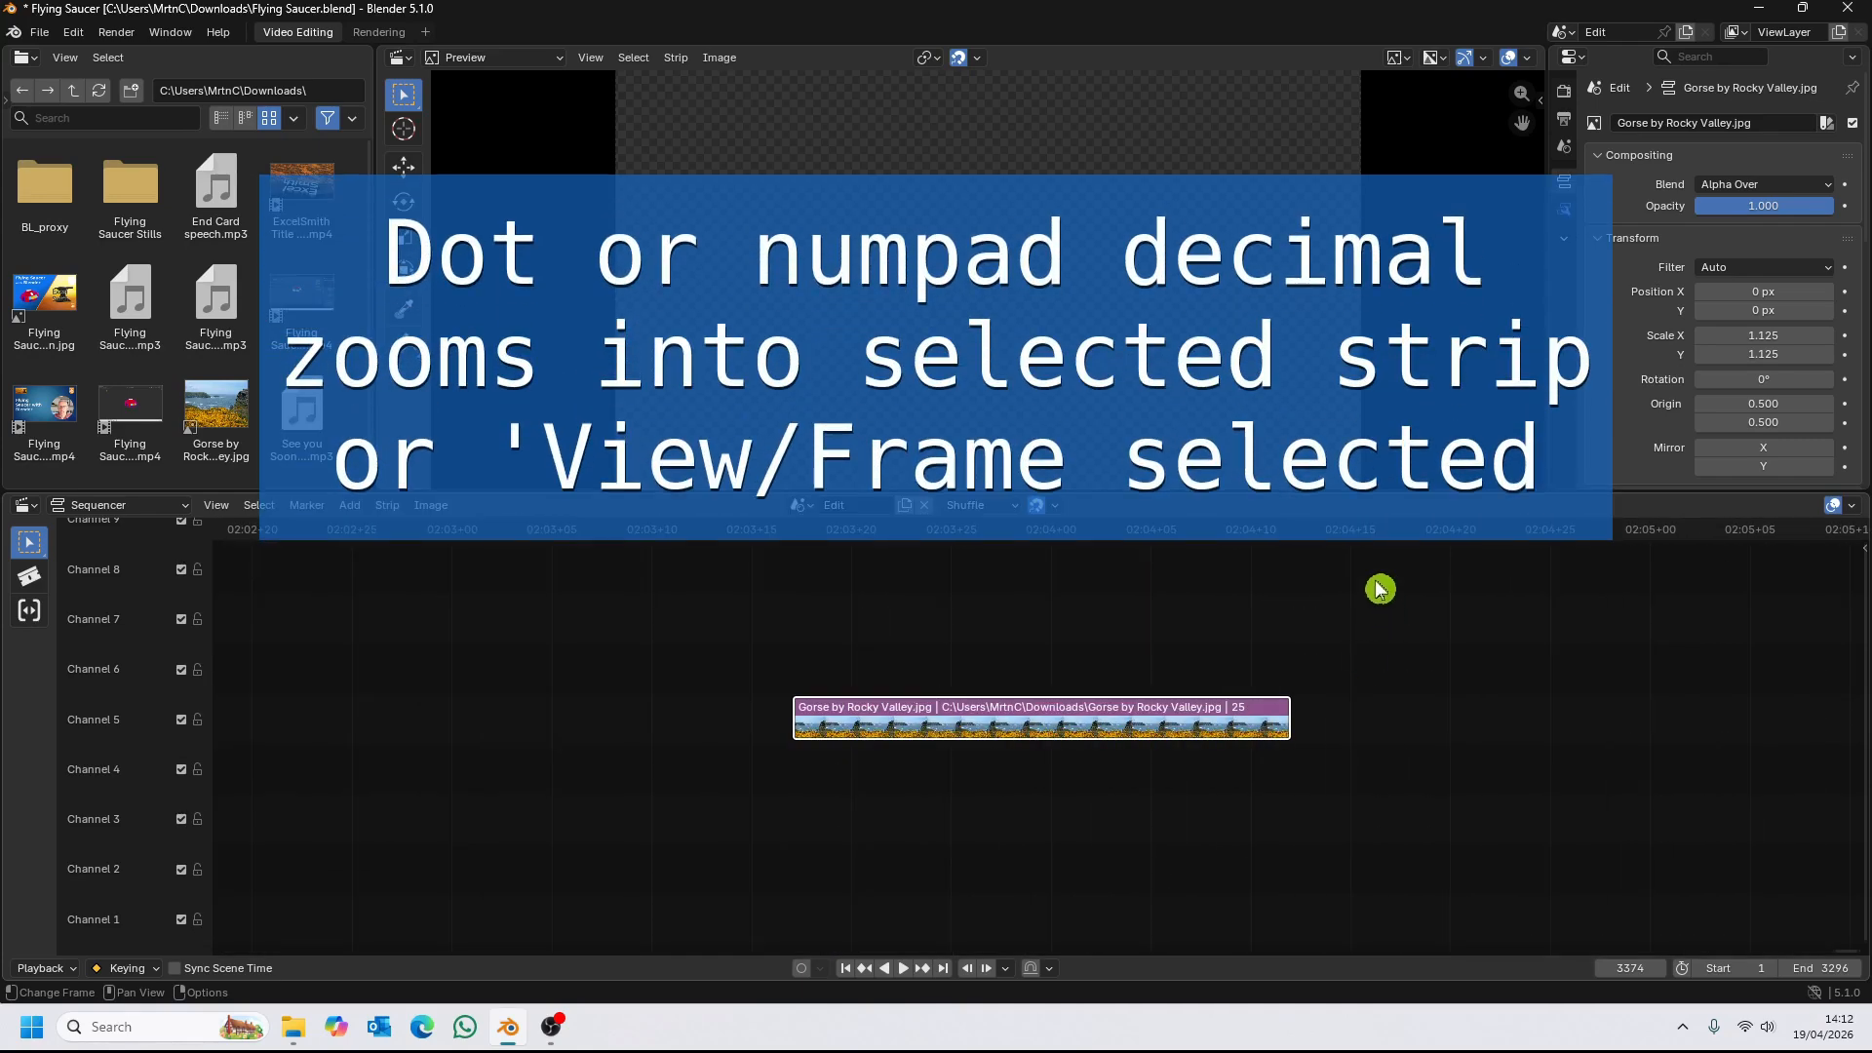
pyautogui.scroll(-2, 1395, 674)
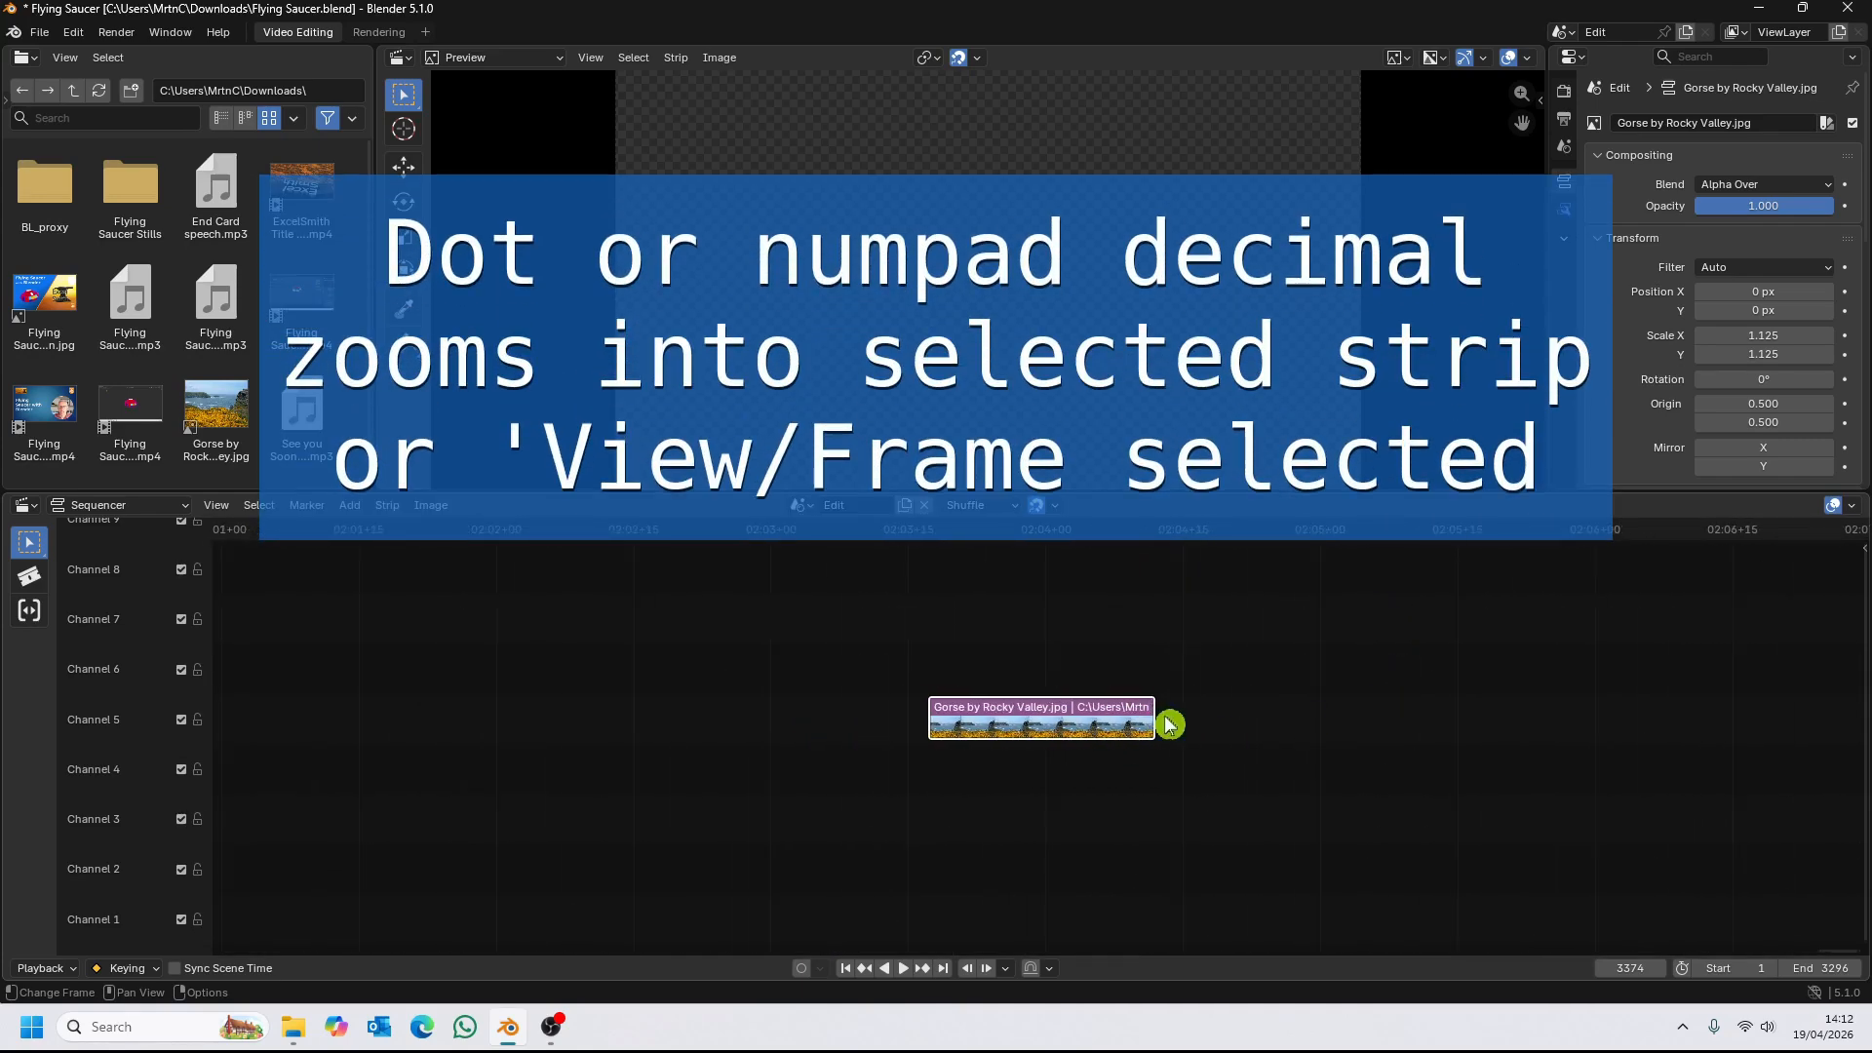
pyautogui.moveTo(1152, 717); pyautogui.dragTo(1697, 722)
pyautogui.scroll(-3, 1317, 790)
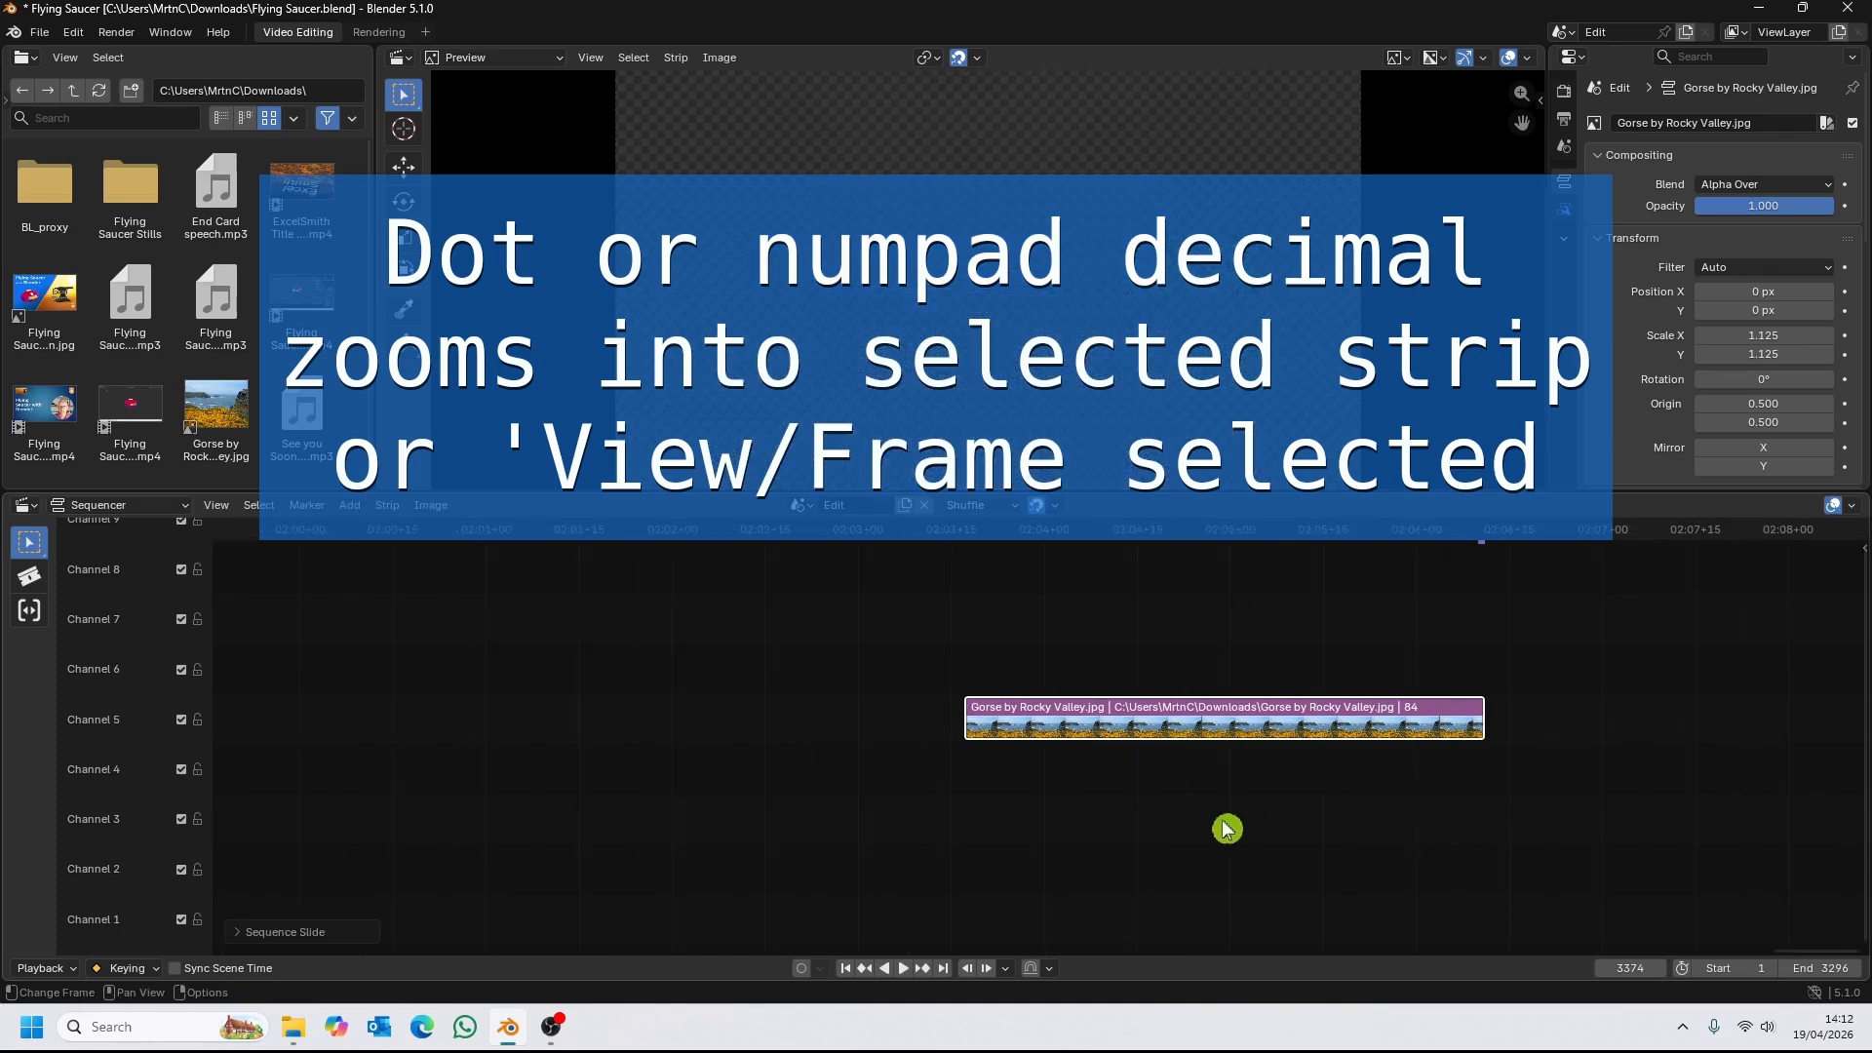
# Snap the Gorse by Rocky Valley.jpg strip's start to frame 3374 and move it to channel 3.
pyautogui.scroll(-5, 1245, 828)
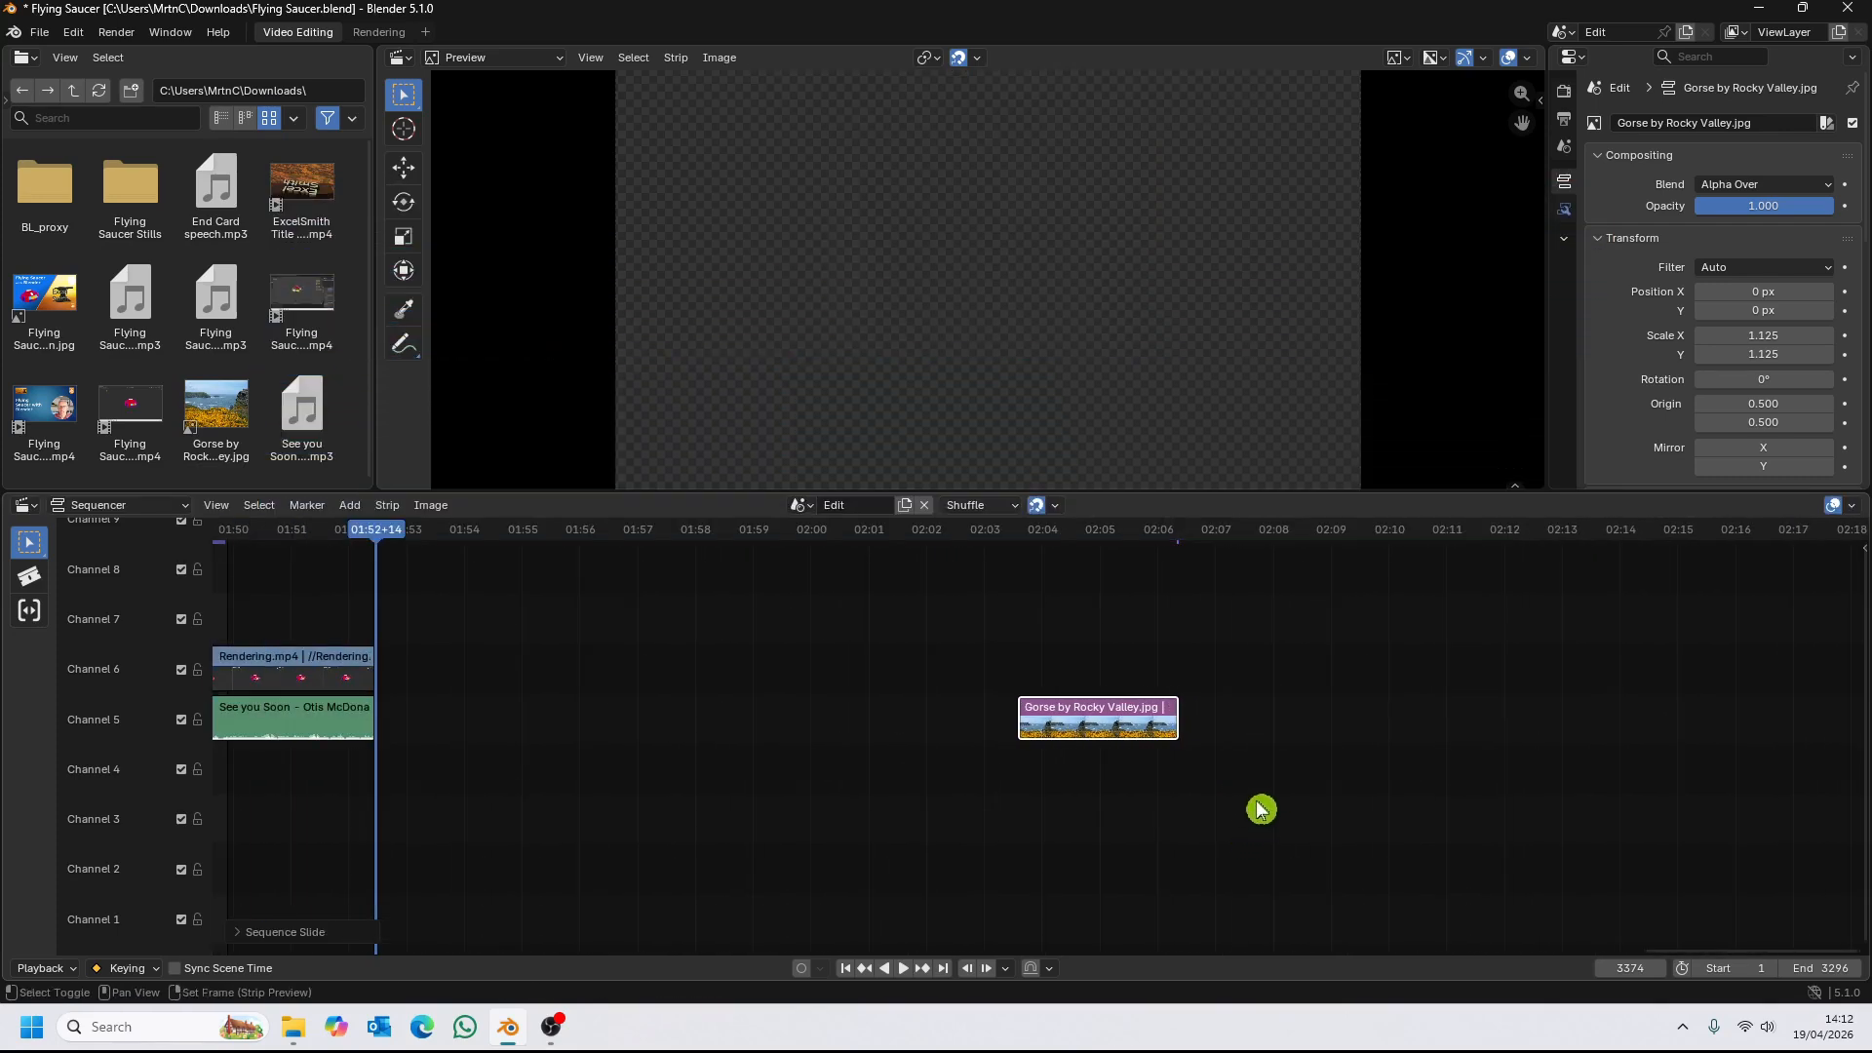
pyautogui.hotkey('shift', 's')
pyautogui.moveTo(458, 722); pyautogui.dragTo(464, 813)
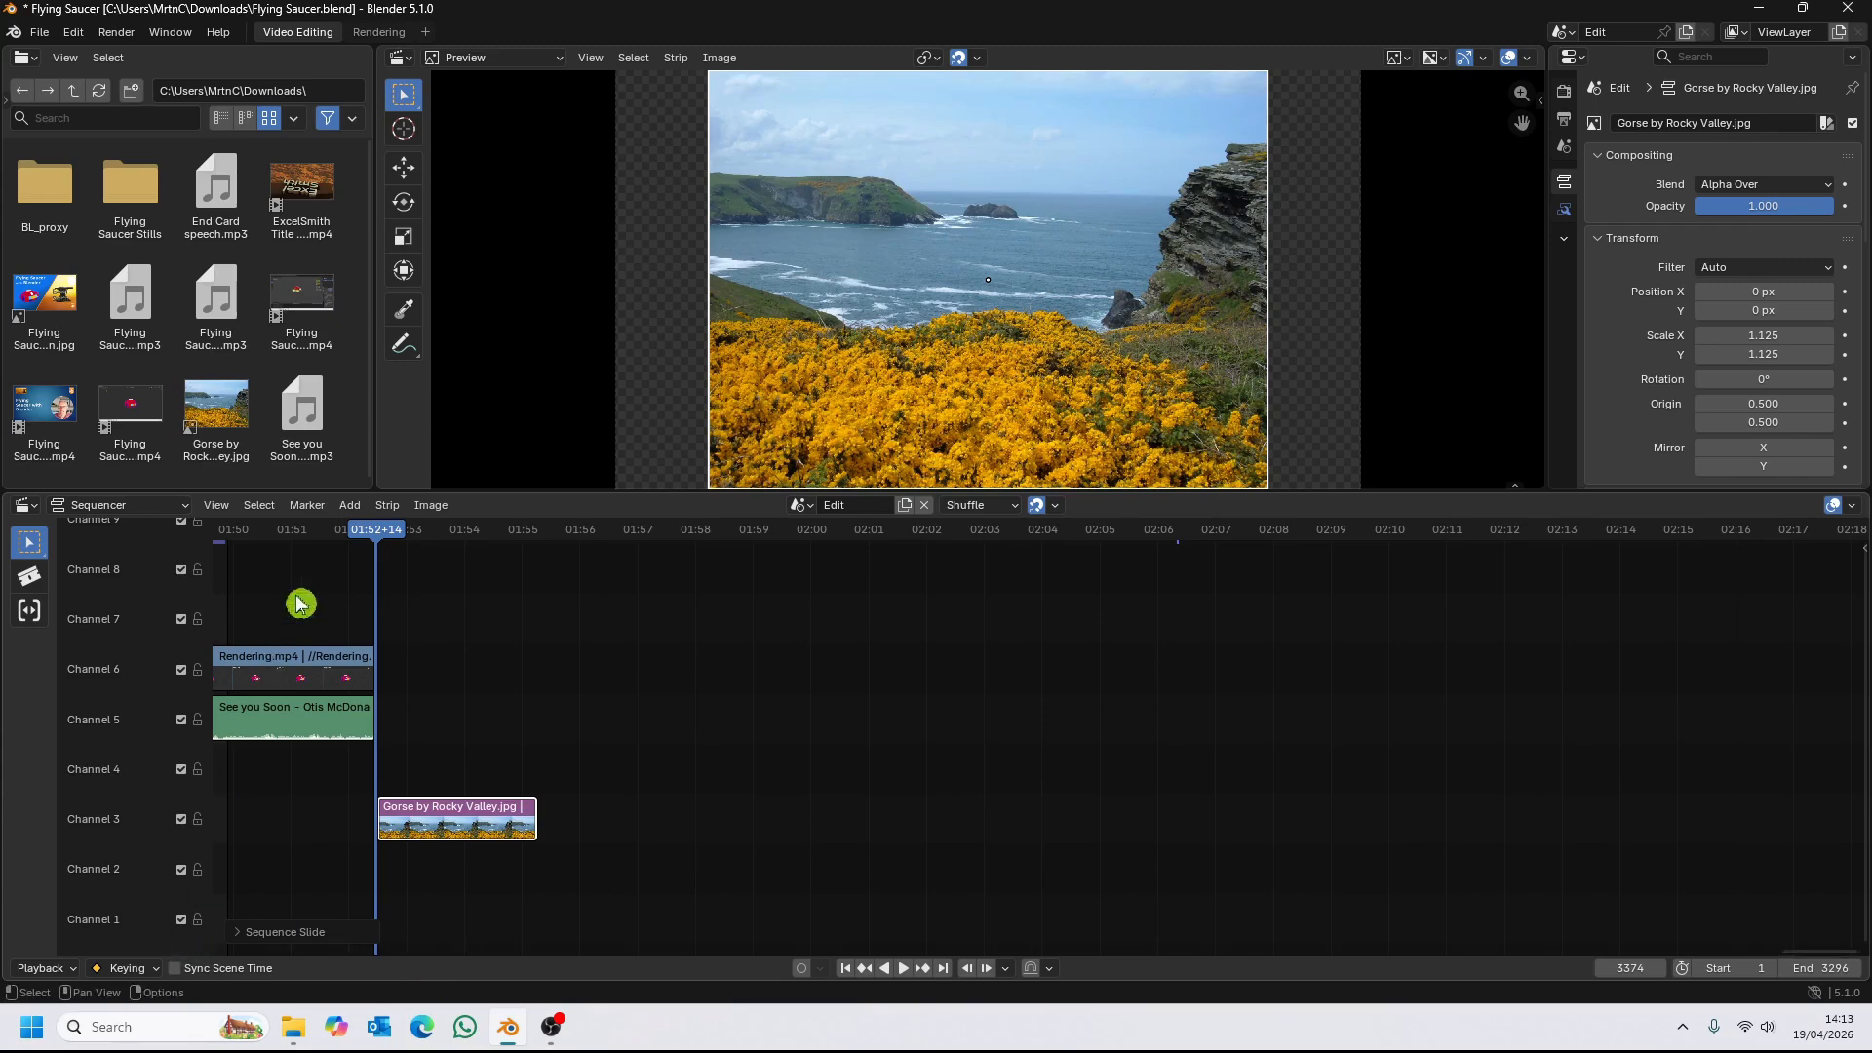
# Add all Flying Saucer Stills PNGs as one image sequence strip on channel 4, starting at frame 3374 above the Gorse image.
pyautogui.click(351, 507)
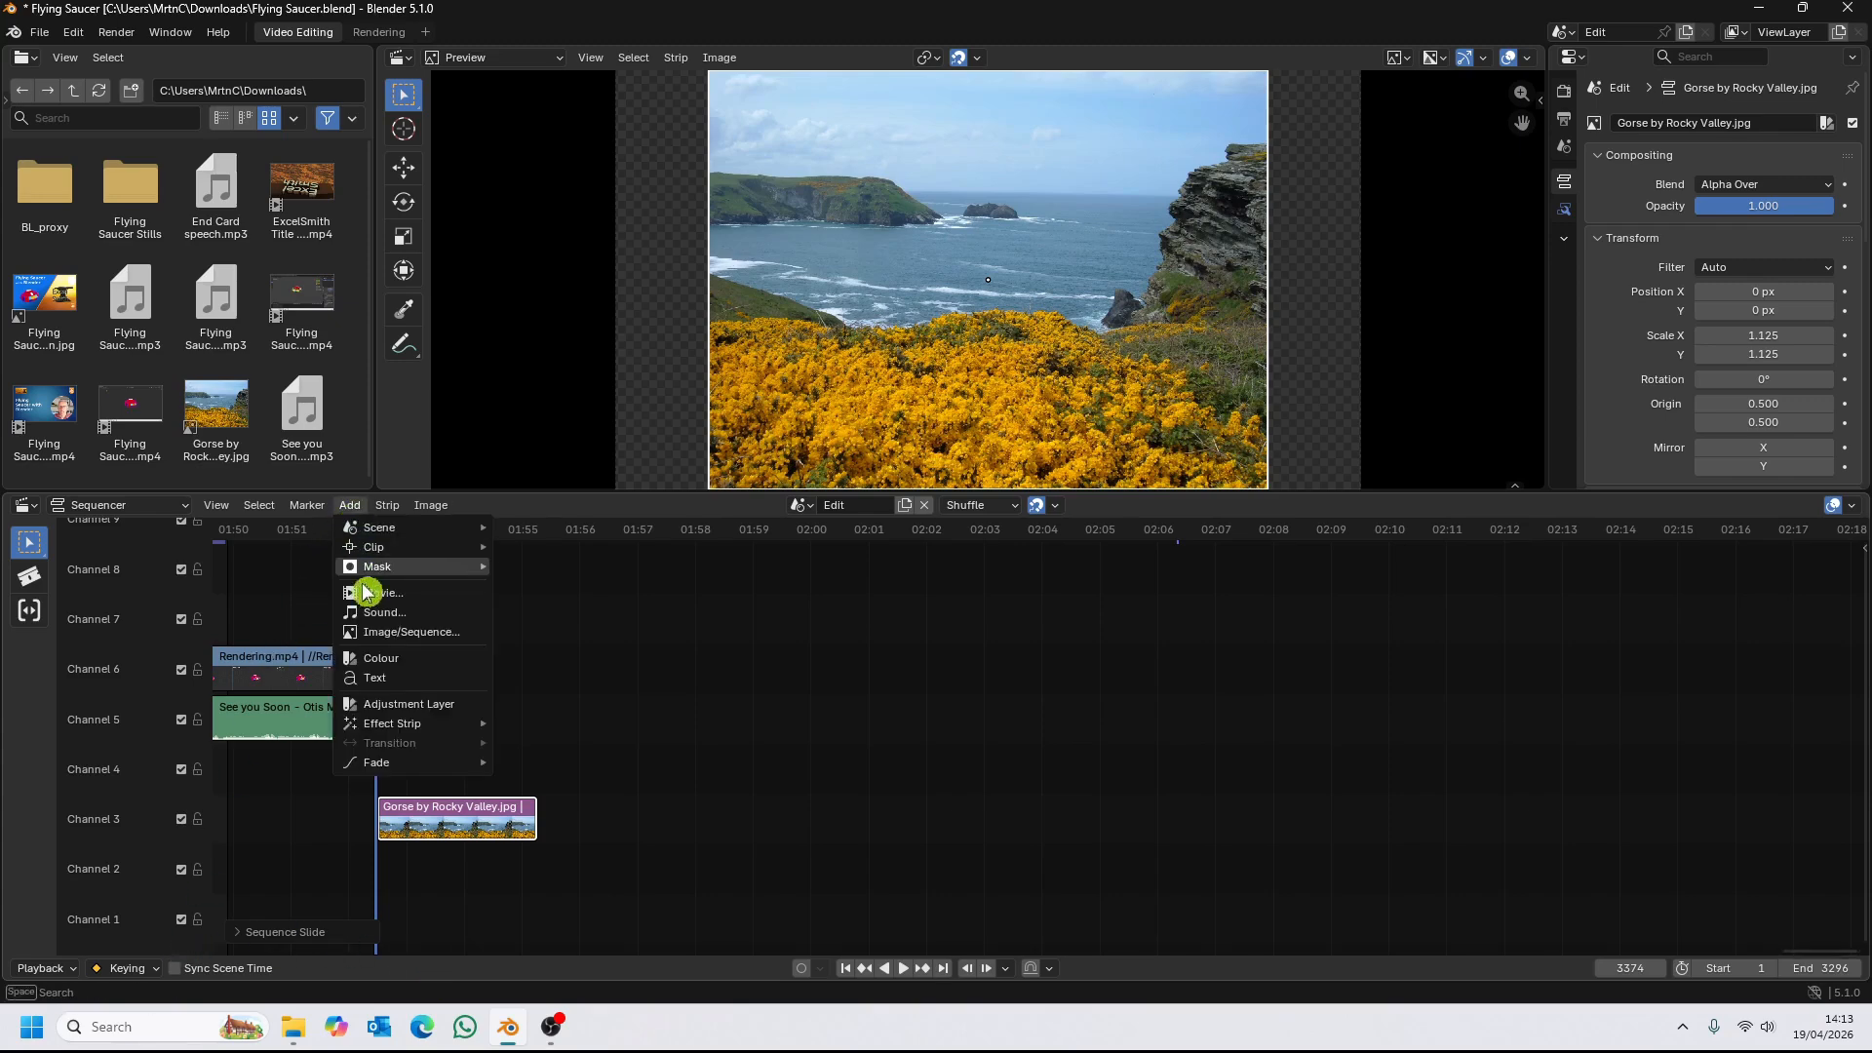
pyautogui.click(389, 633)
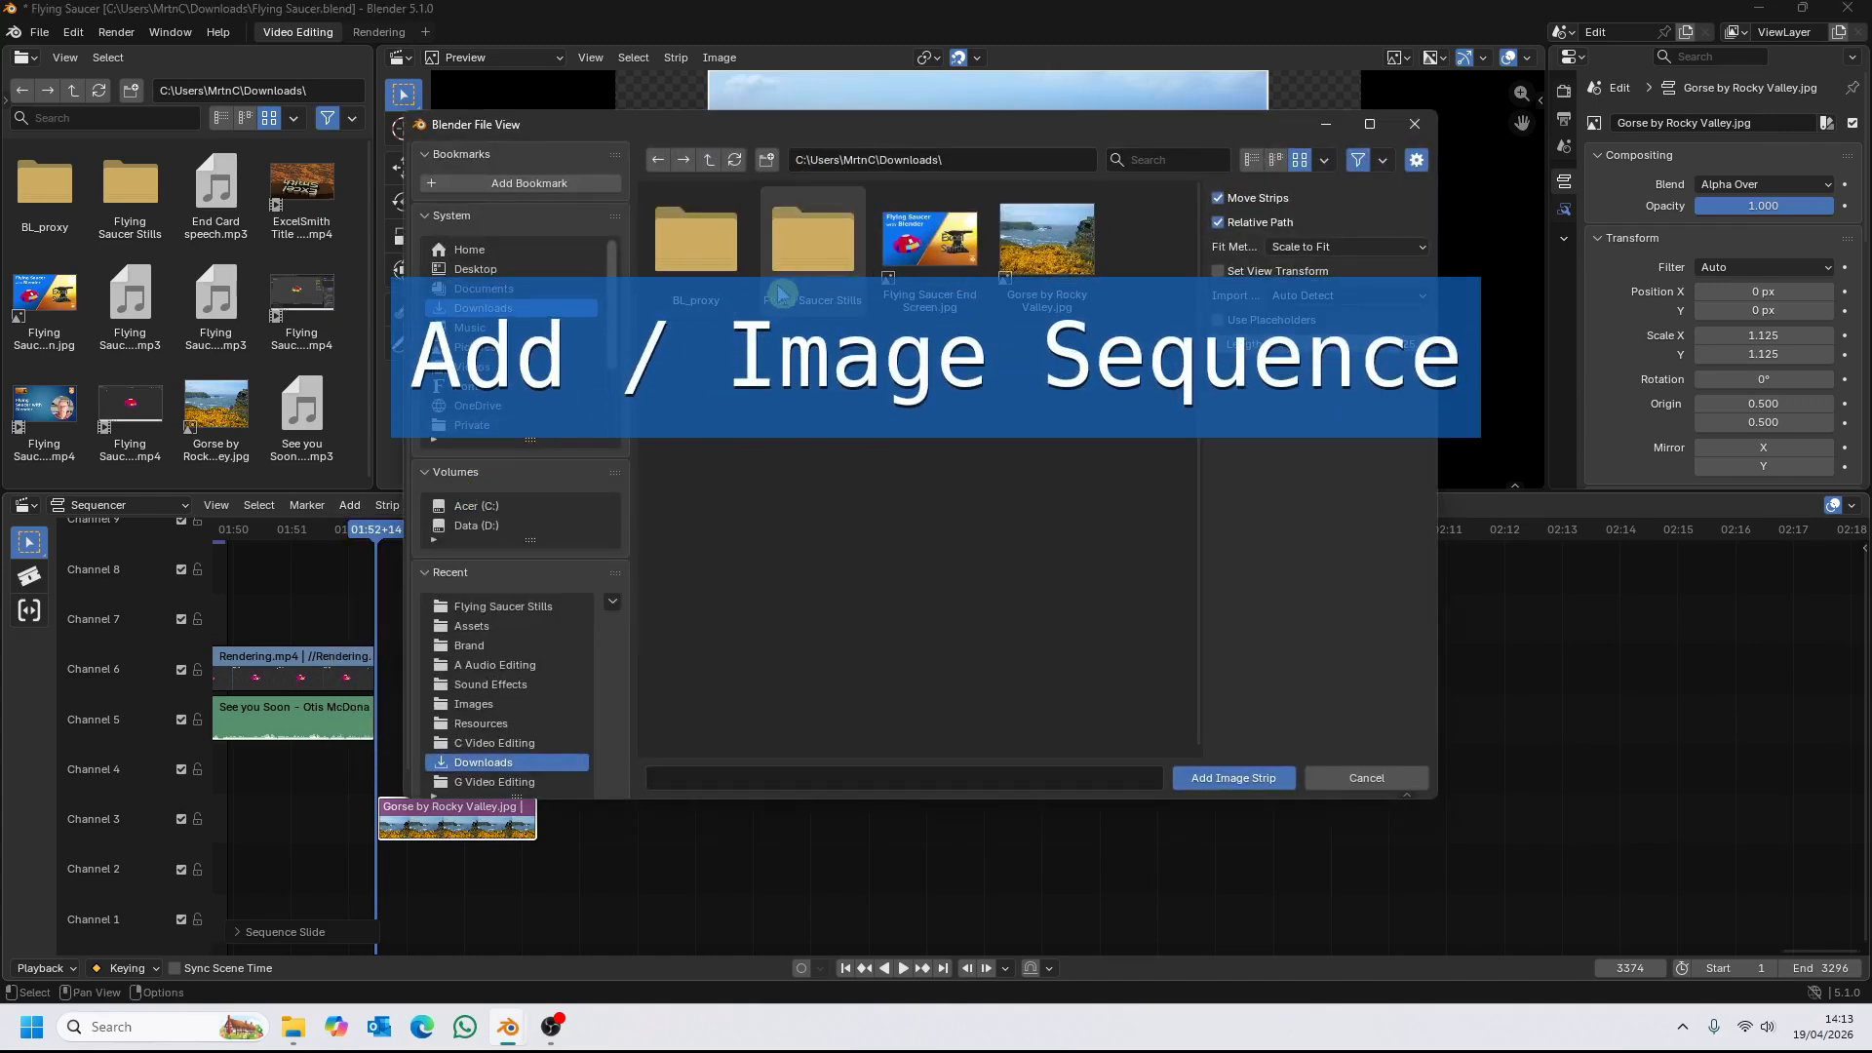
pyautogui.click(804, 263)
pyautogui.doubleClick(804, 263)
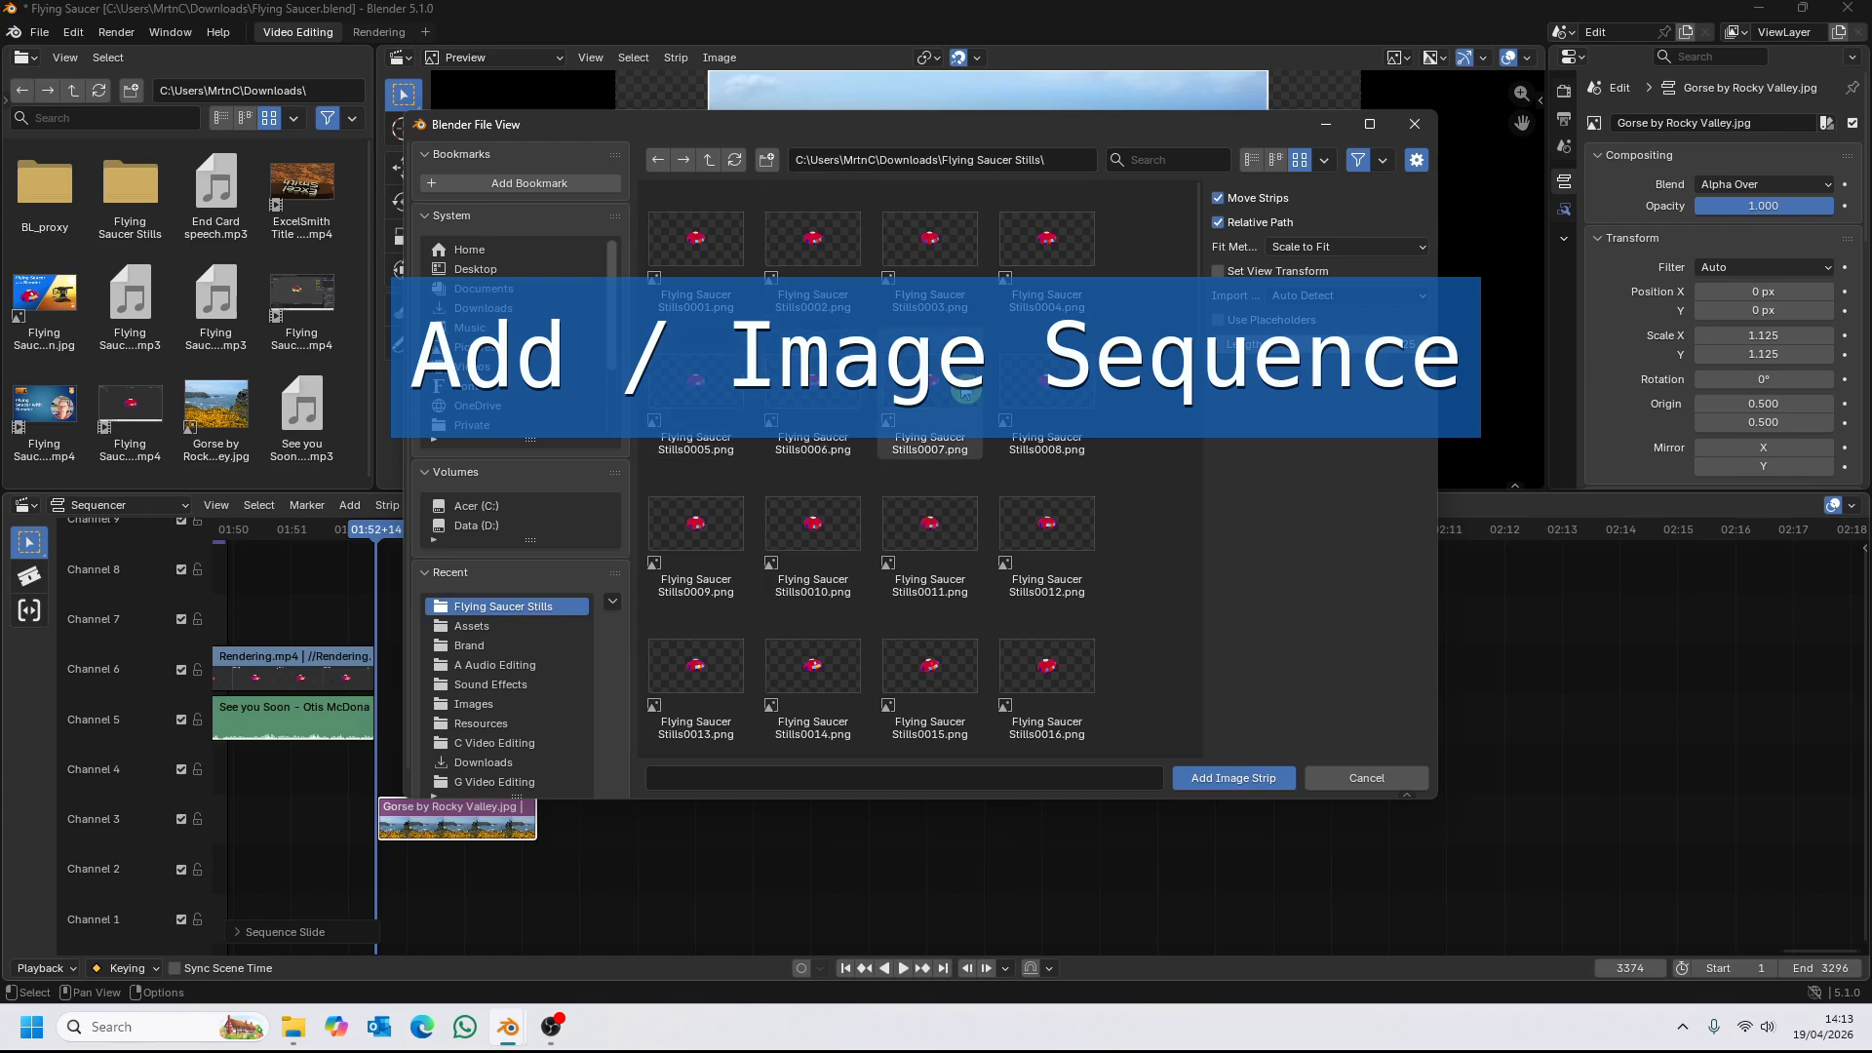
pyautogui.press('a')
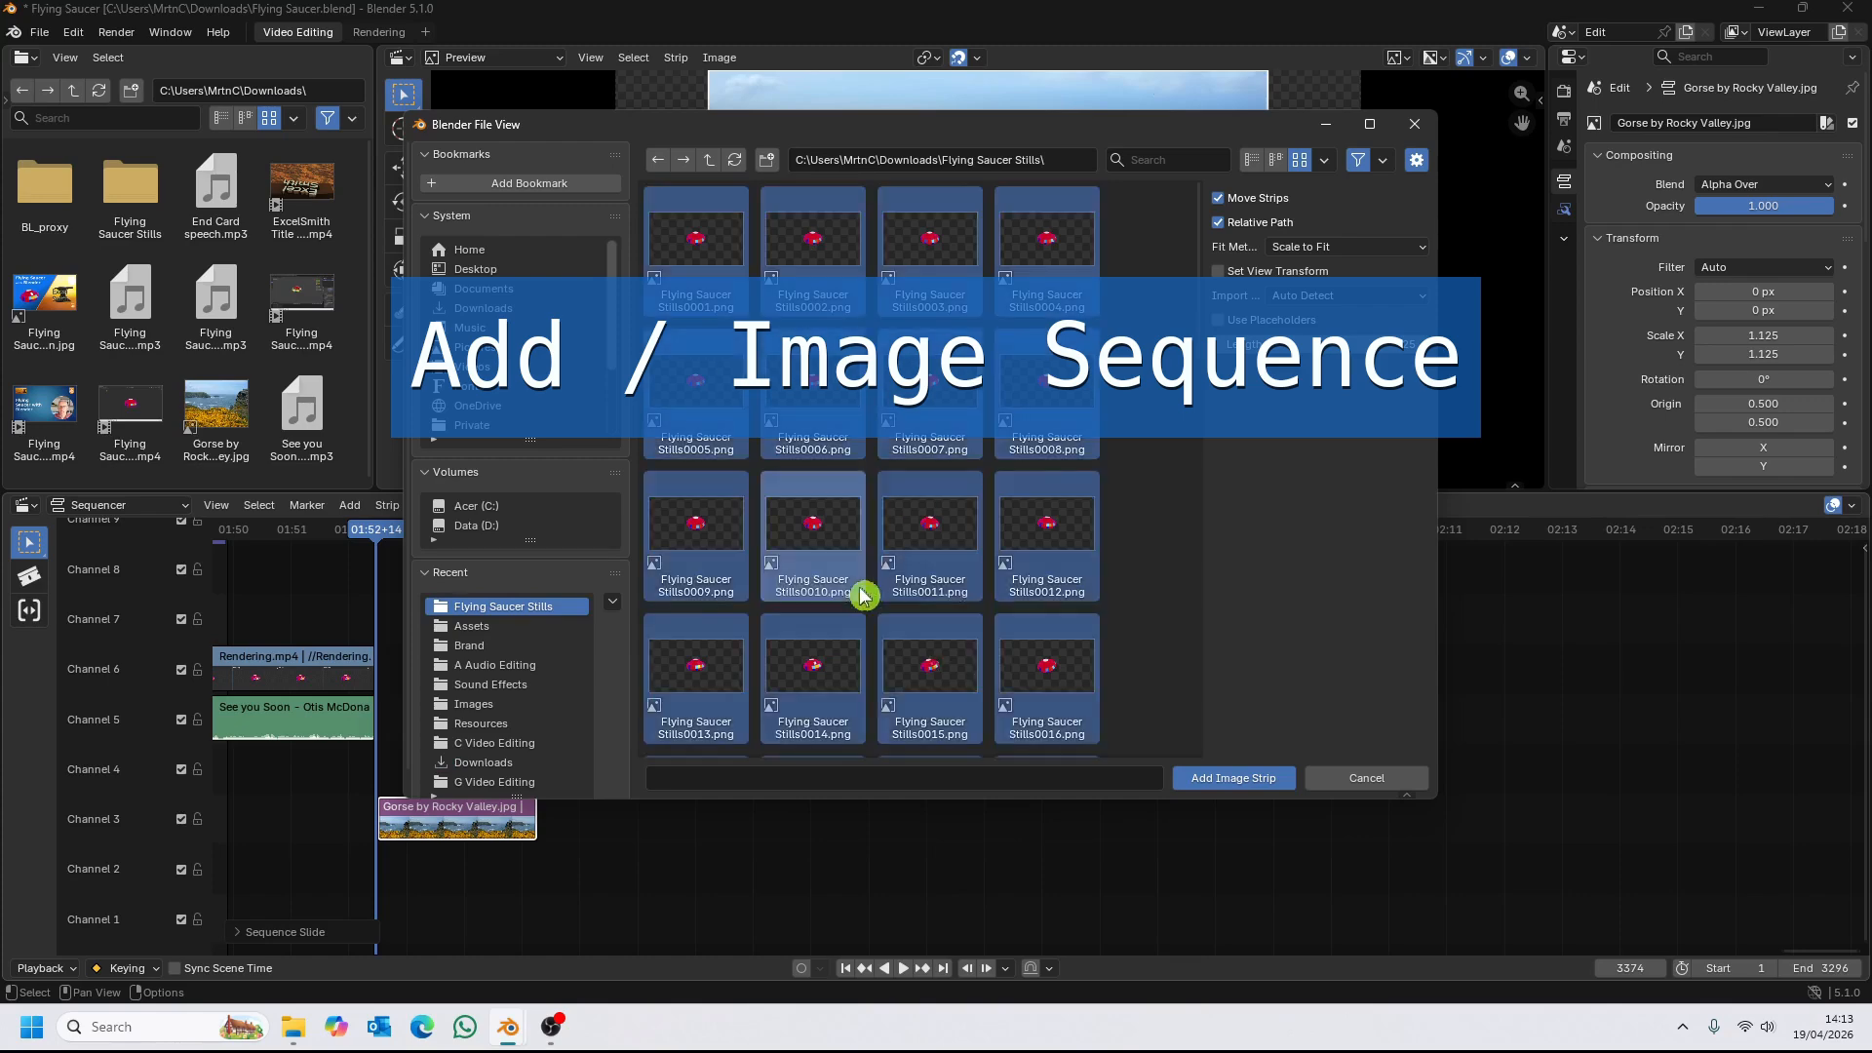
pyautogui.click(1251, 785)
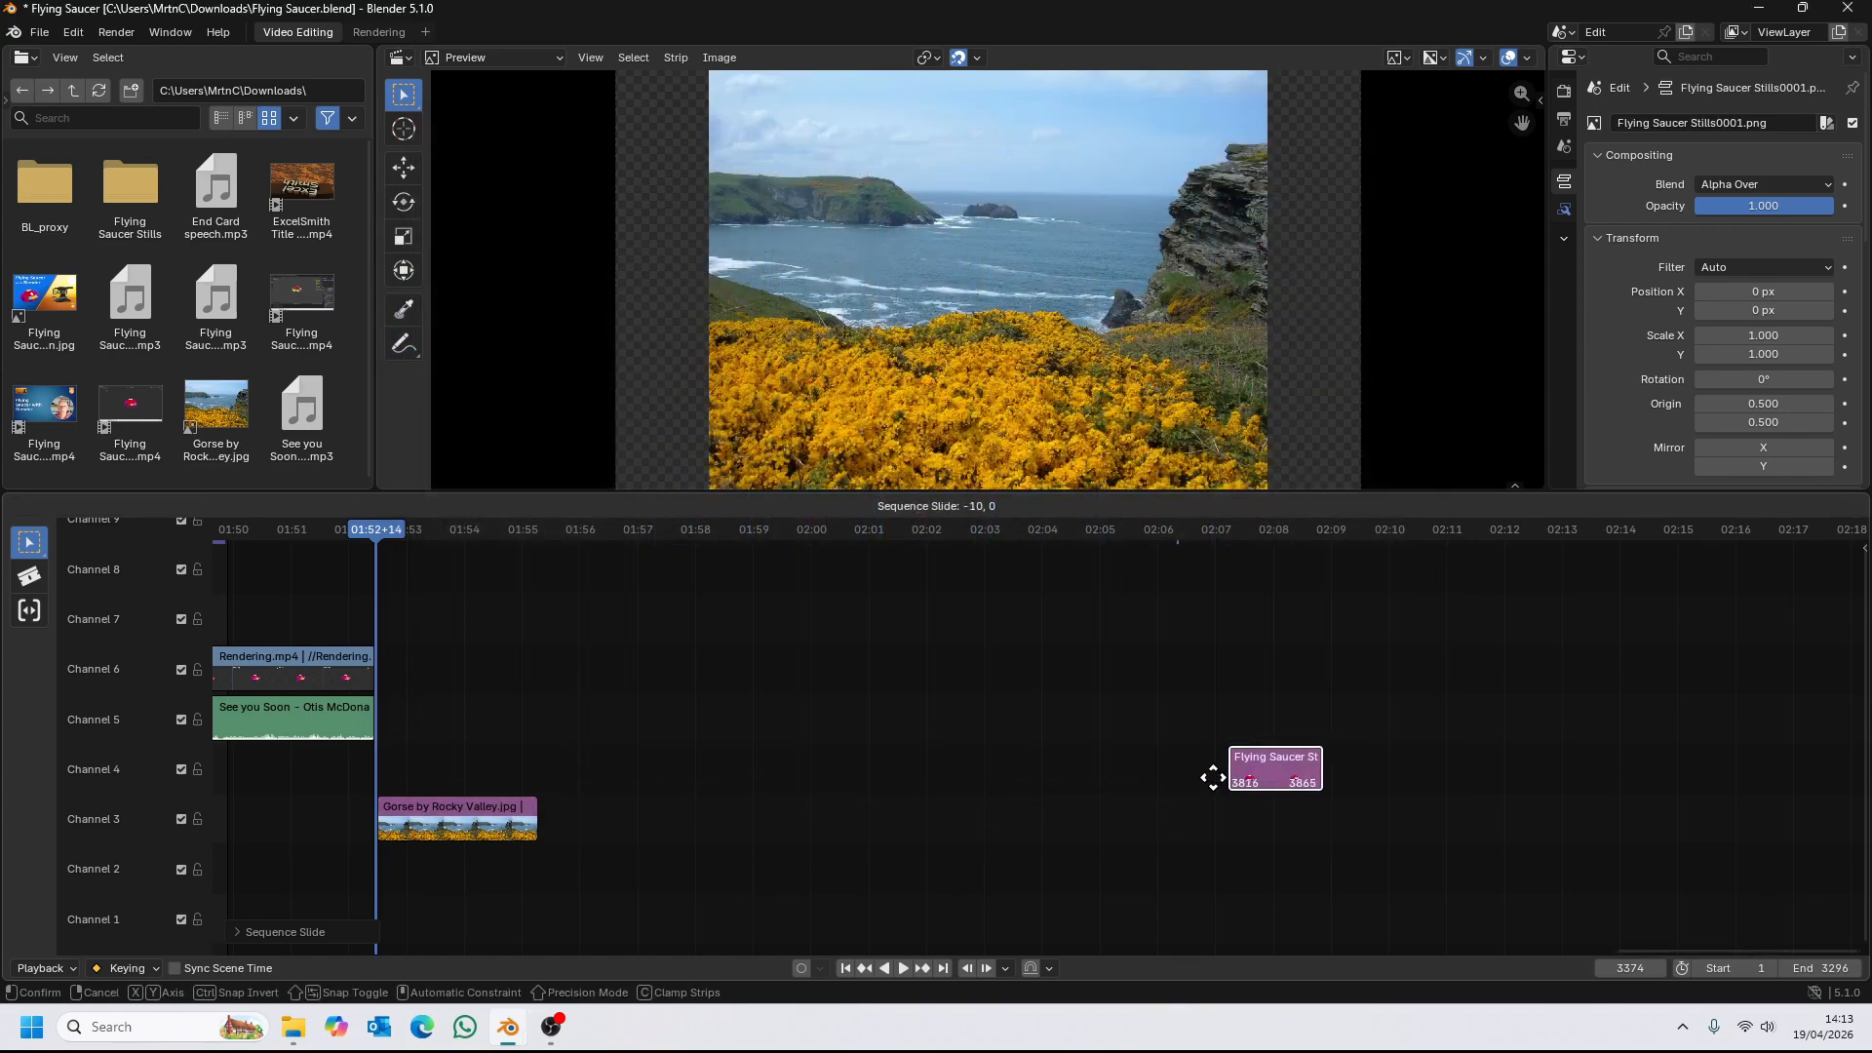
pyautogui.click(379, 780)
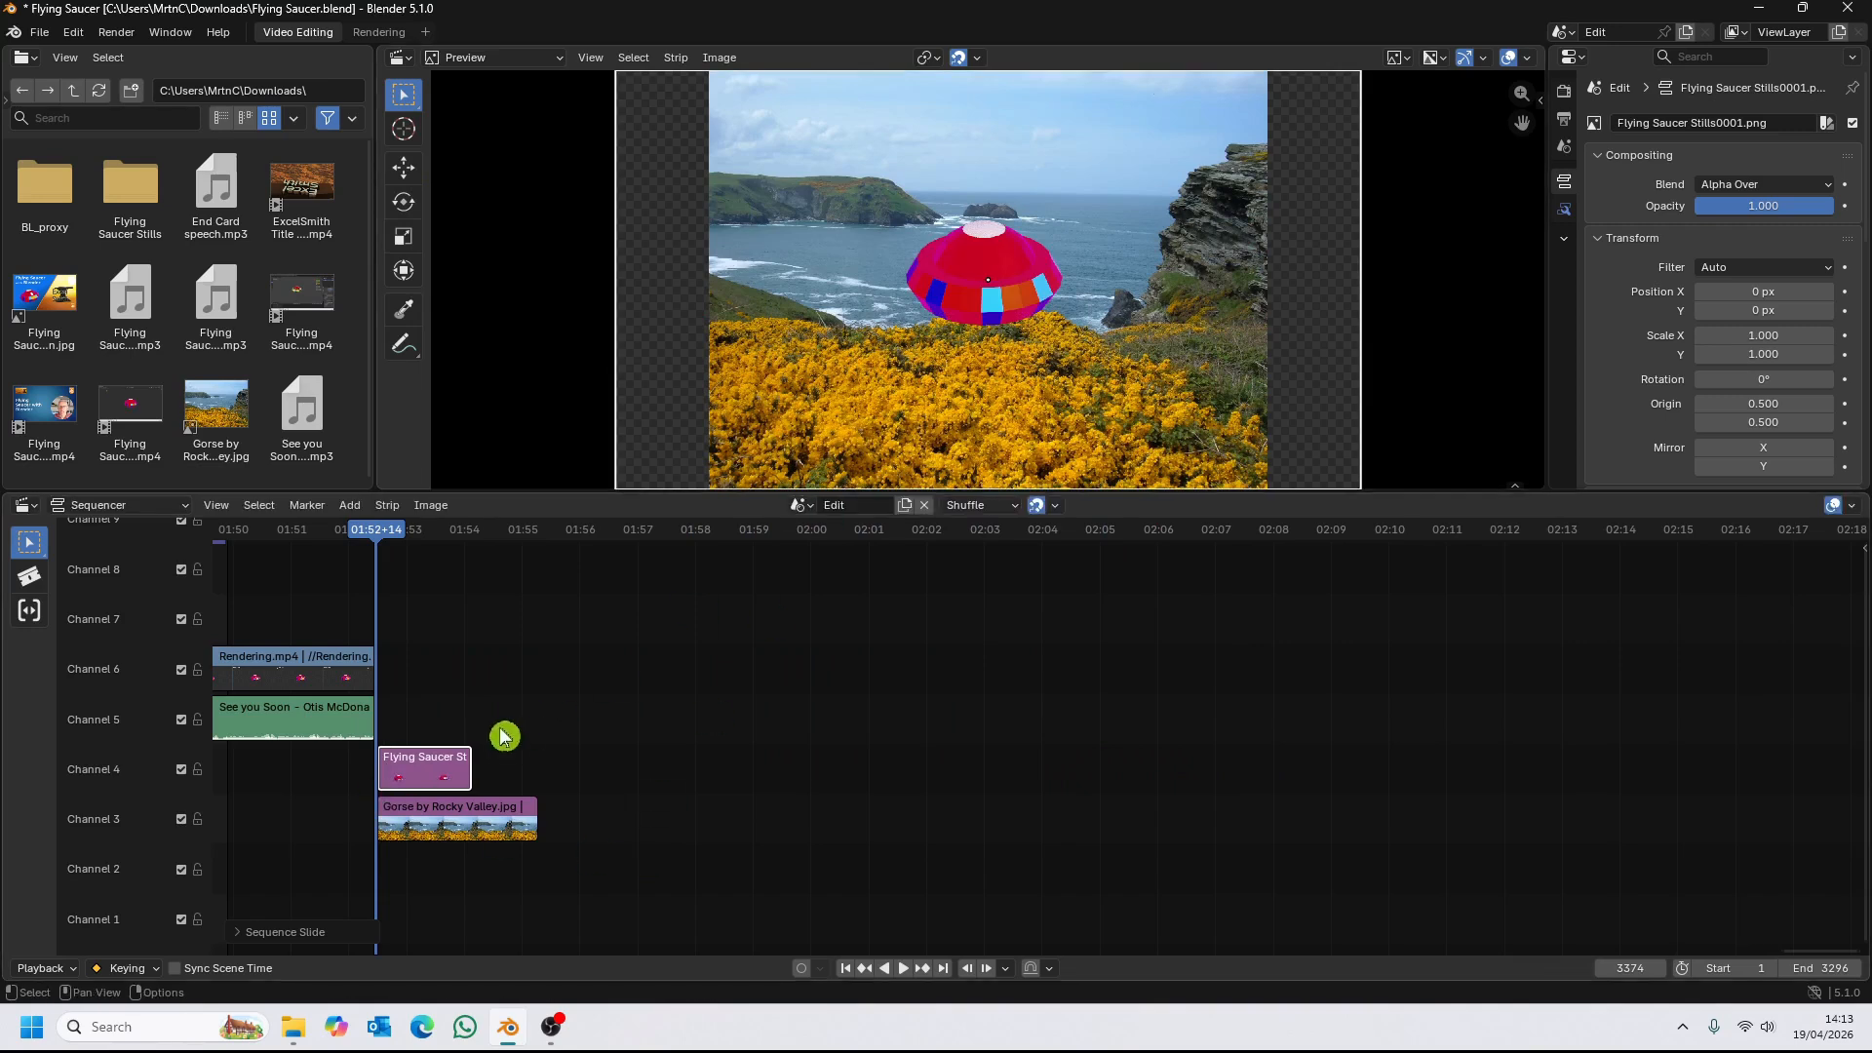
# Shorten the Gorse by Rocky Valley.jpg strip so it ends at frame 3424, level with the Flying Saucer Stills sequence.
pyautogui.moveTo(389, 531); pyautogui.dragTo(455, 559)
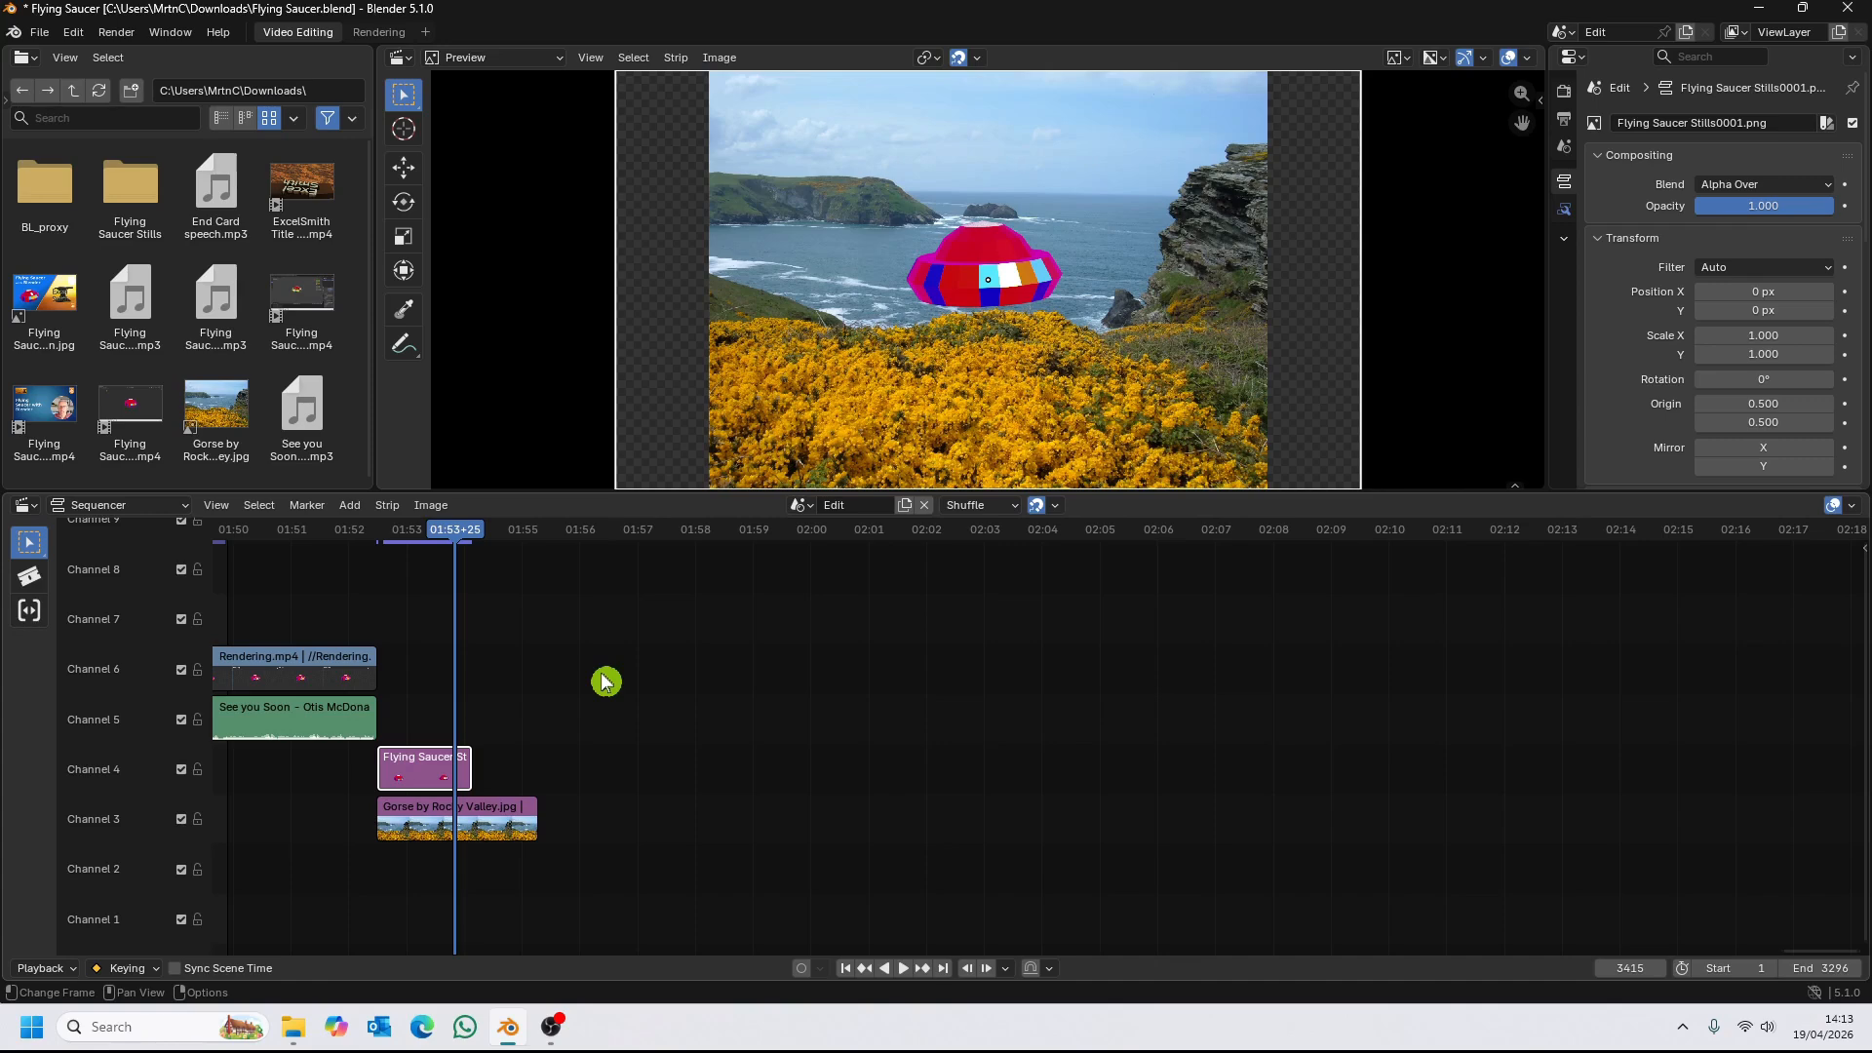
pyautogui.press('pageup')
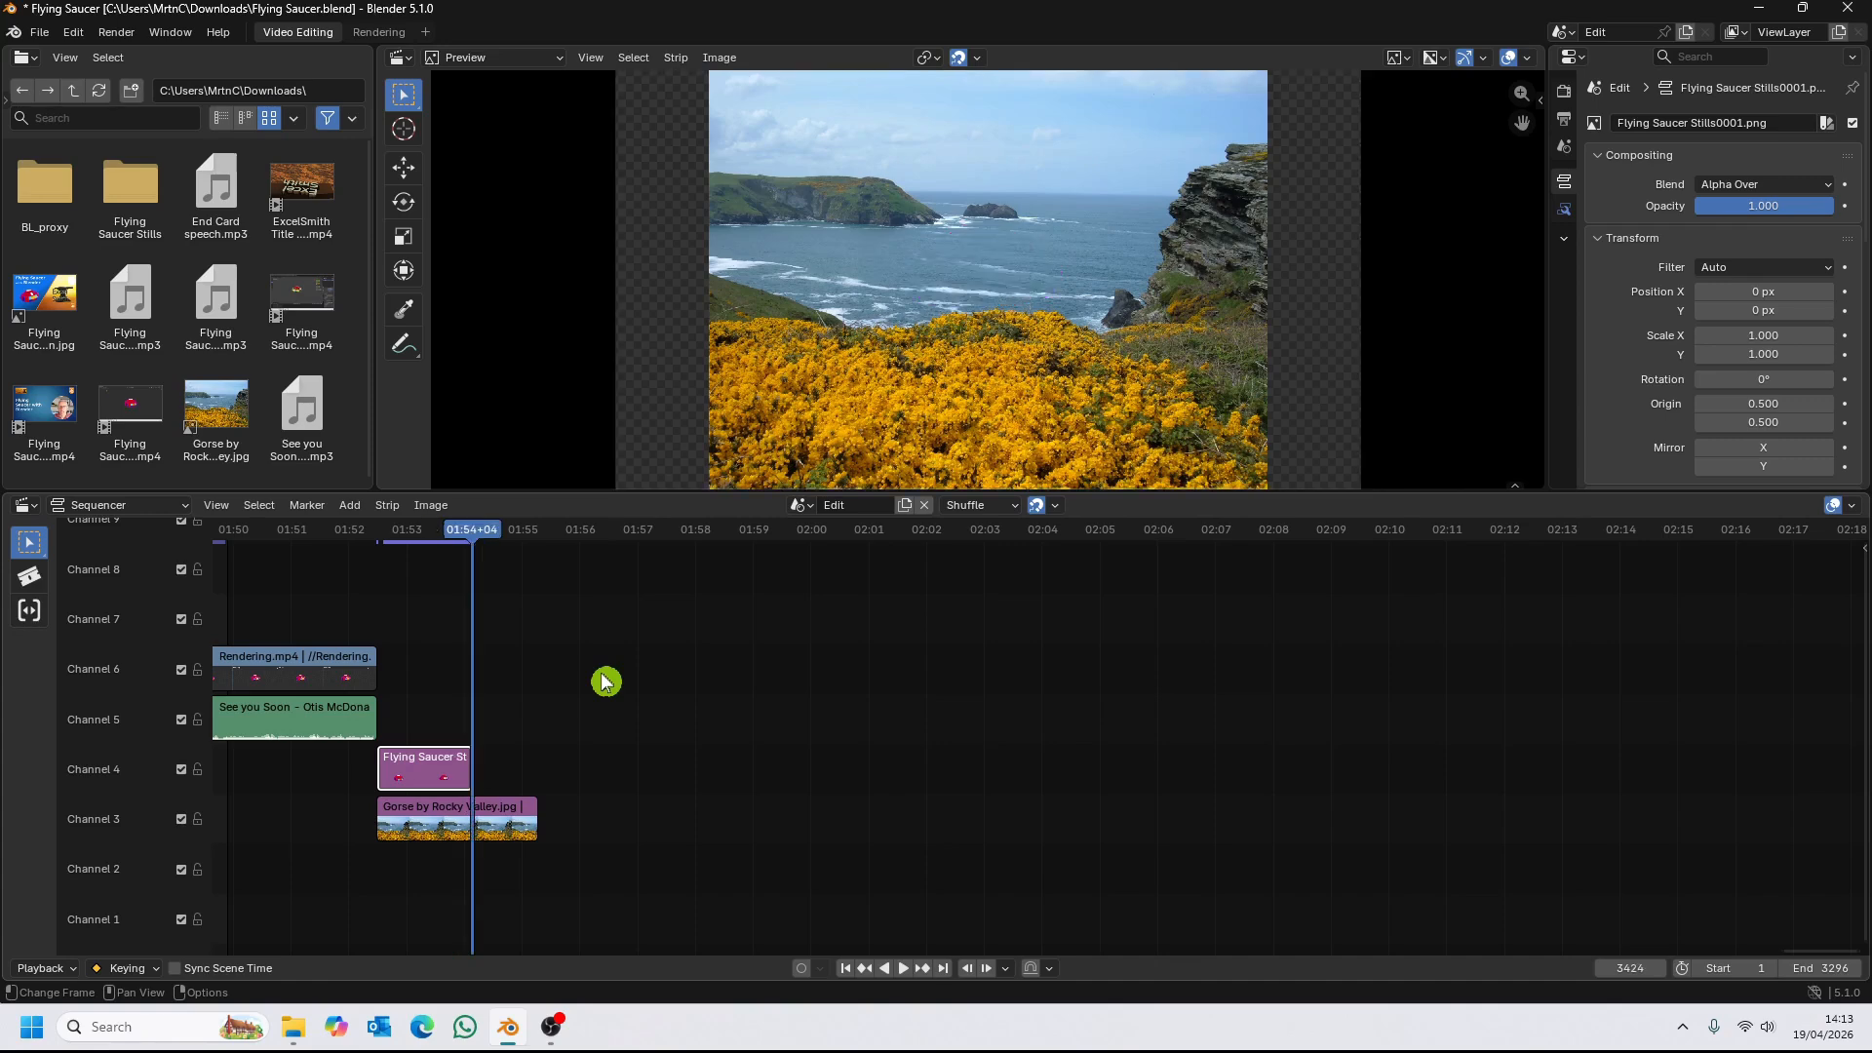
pyautogui.click(534, 817)
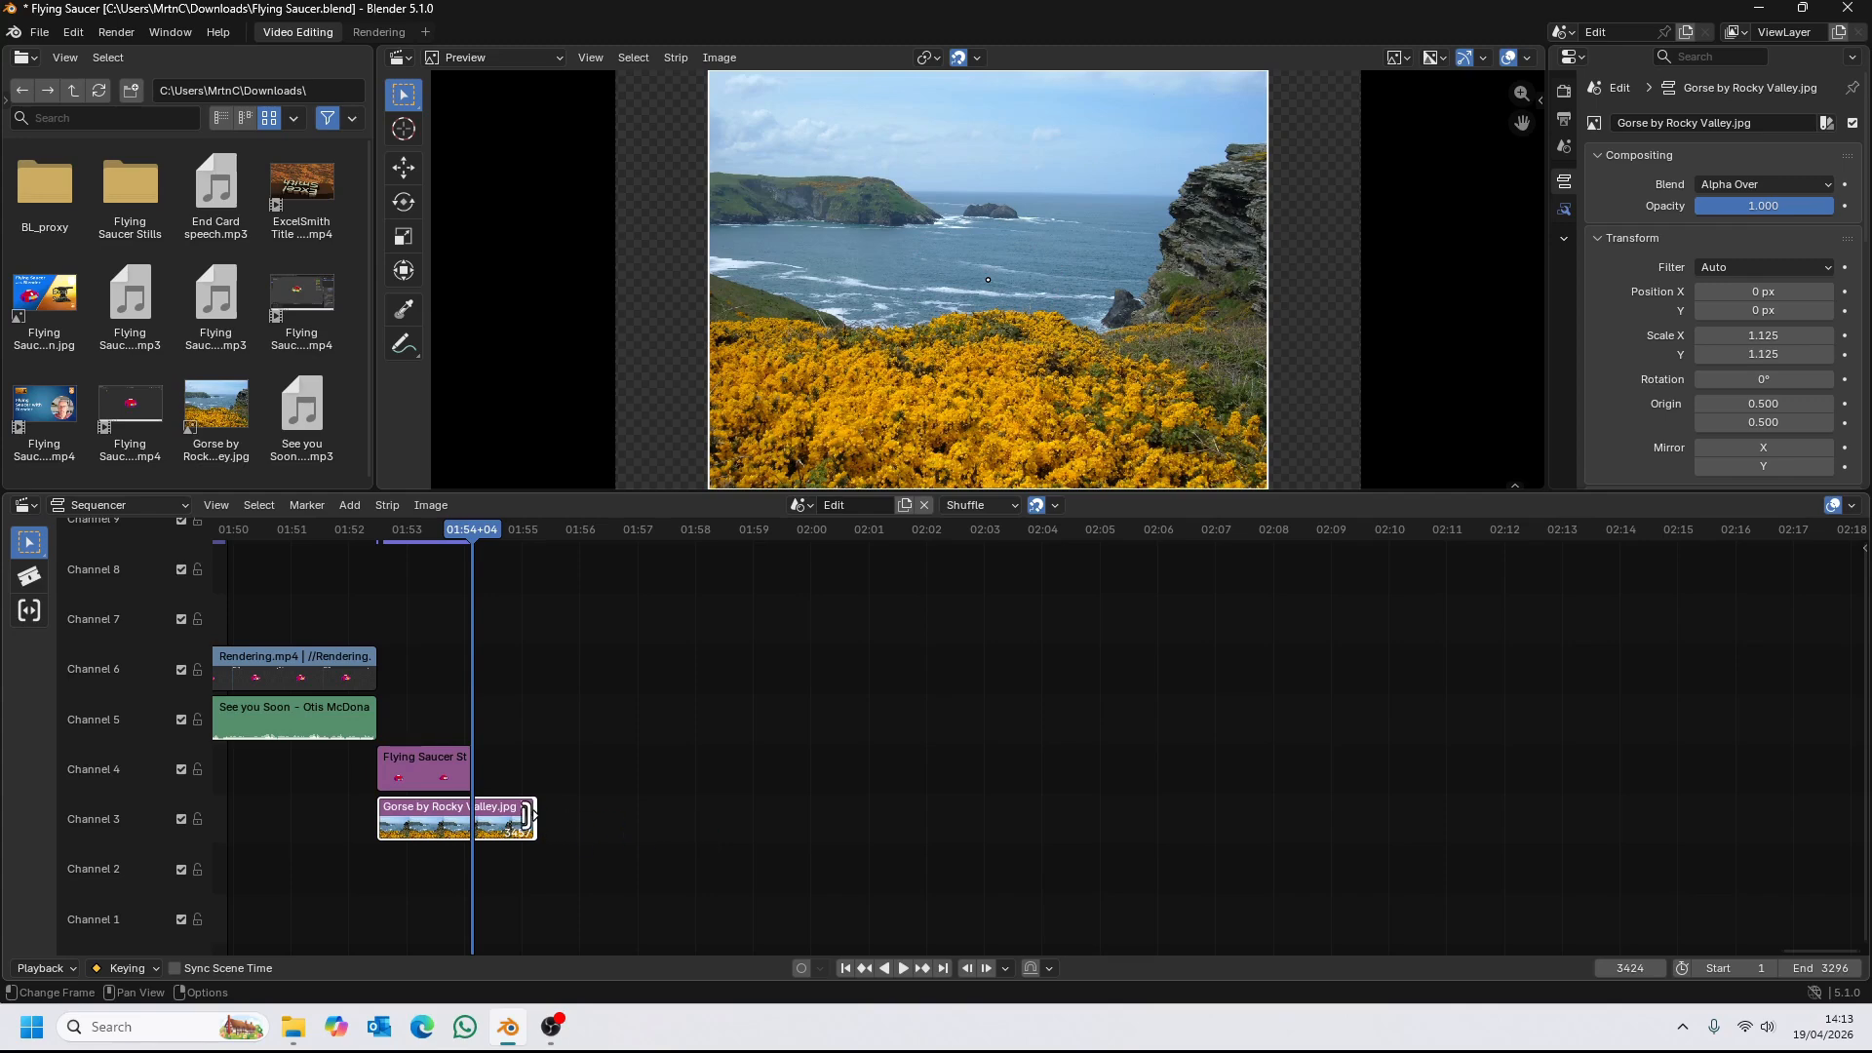
pyautogui.hotkey('shift', 's')
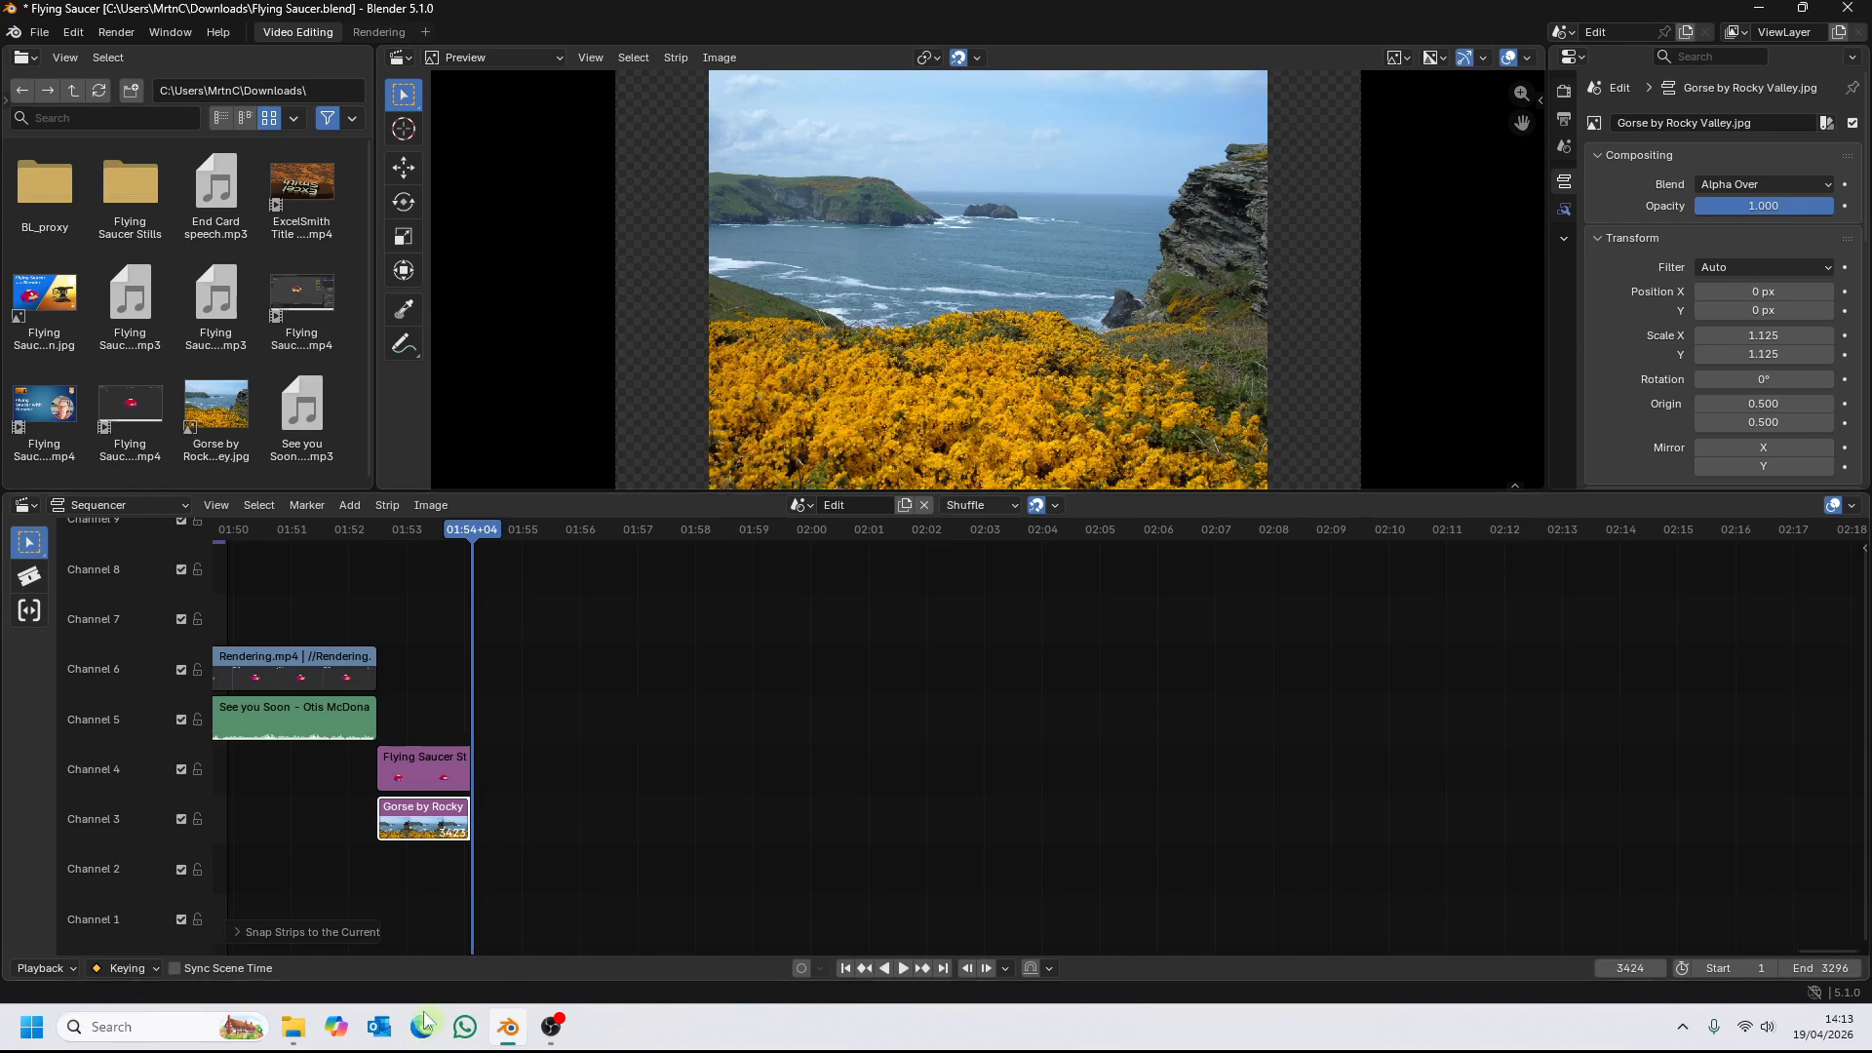
# Add Flying Saucer End Screen.jpg from the Downloads folder to channel 2, starting at frame 3424.
pyautogui.click(293, 1028)
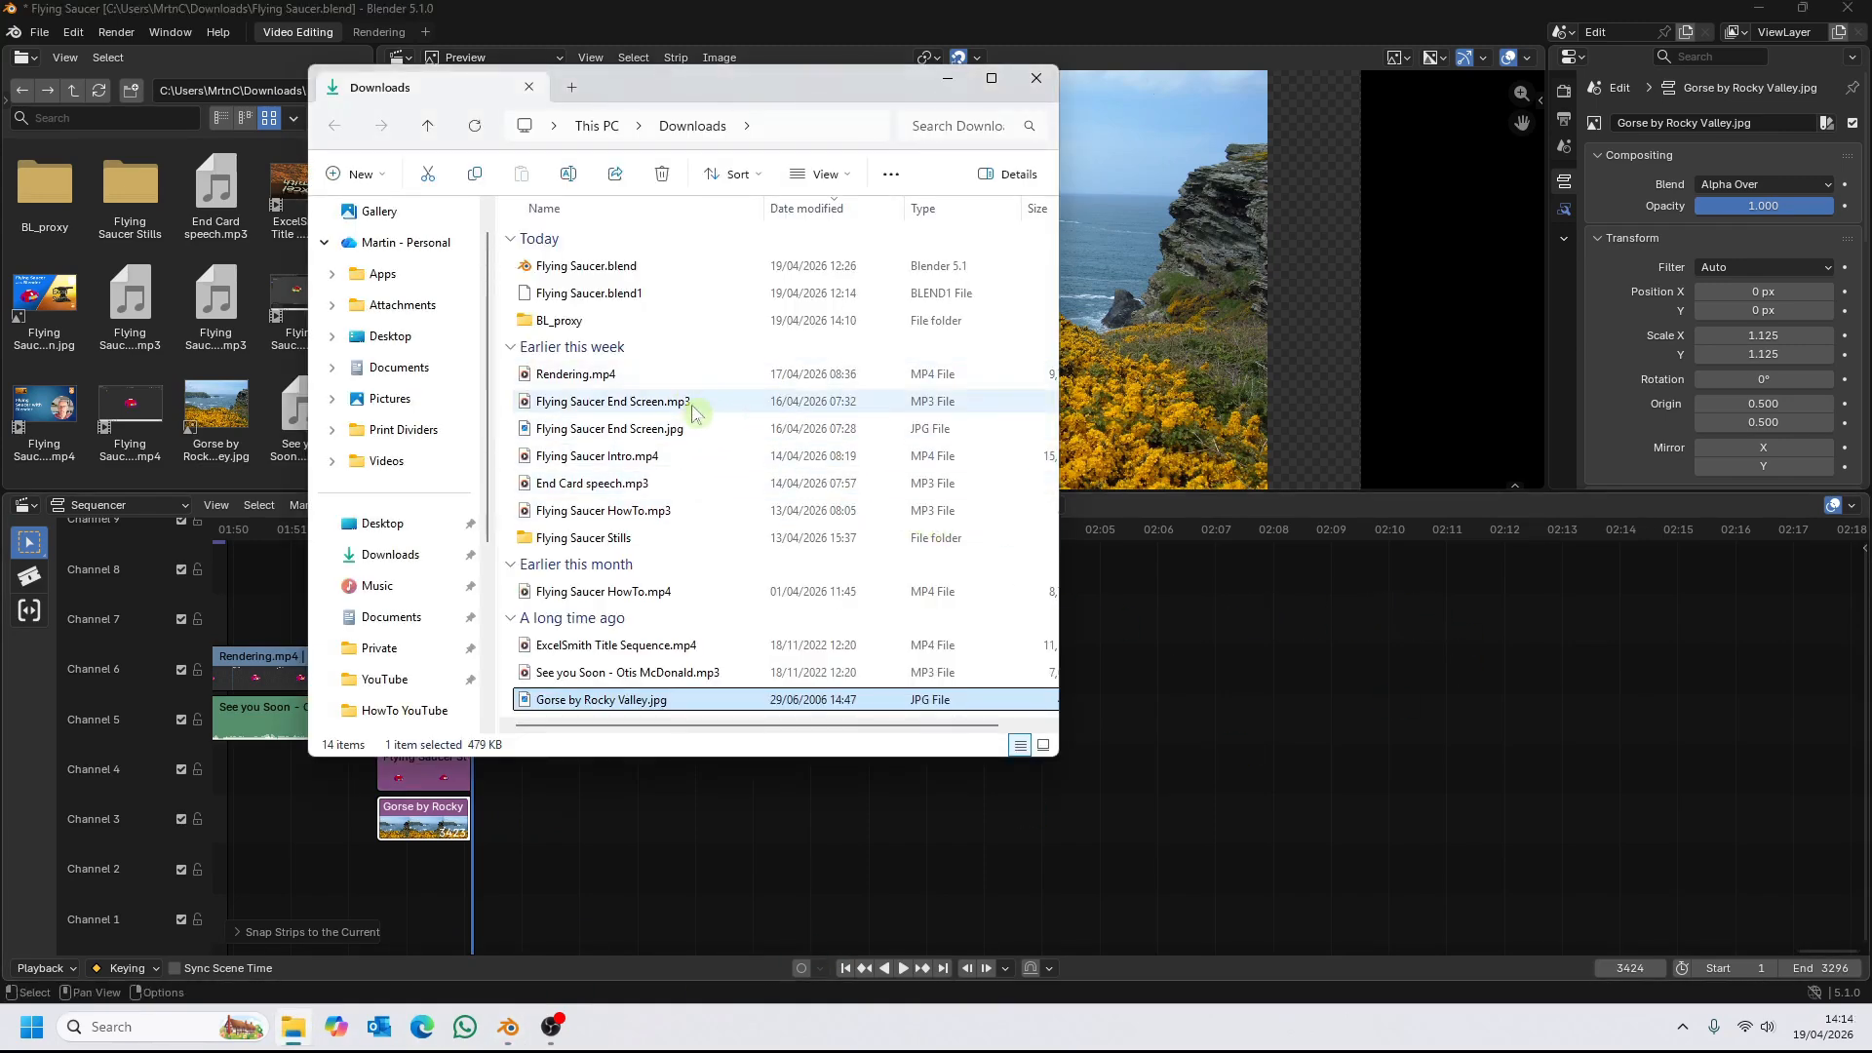
pyautogui.click(591, 434)
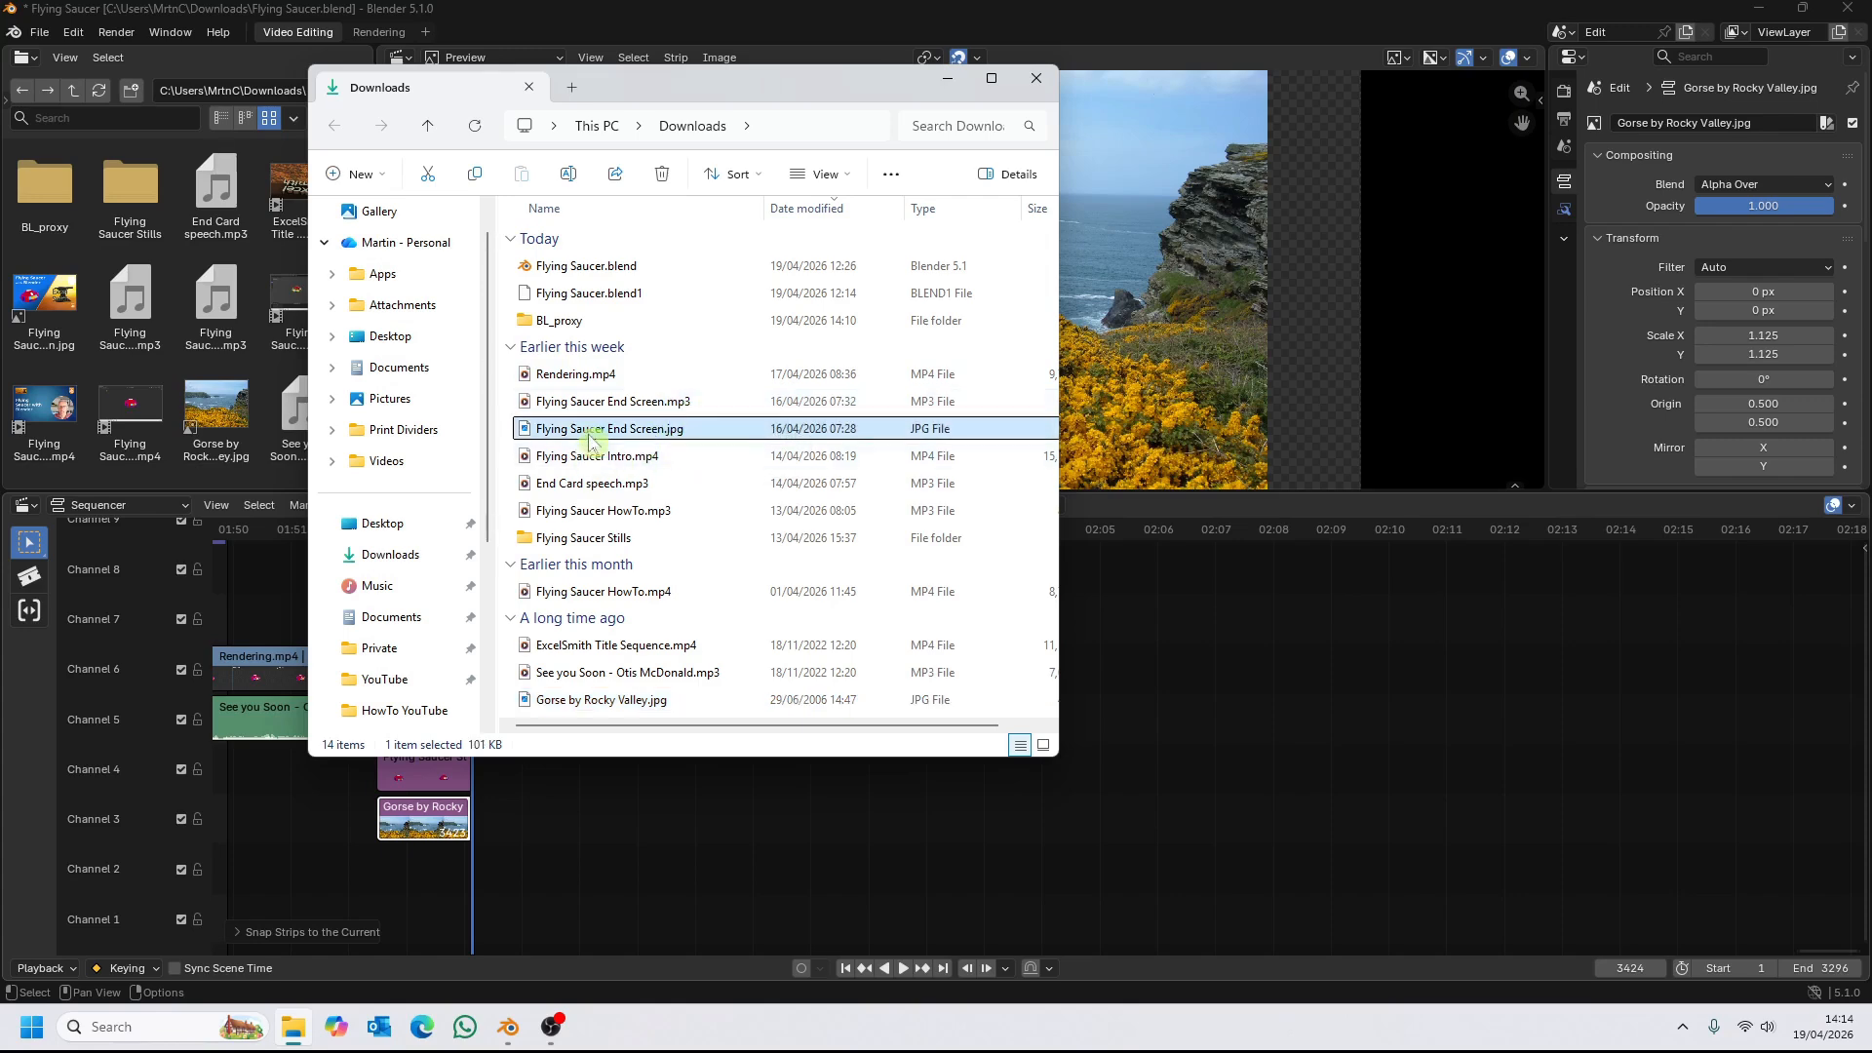
pyautogui.moveTo(597, 436); pyautogui.dragTo(492, 856)
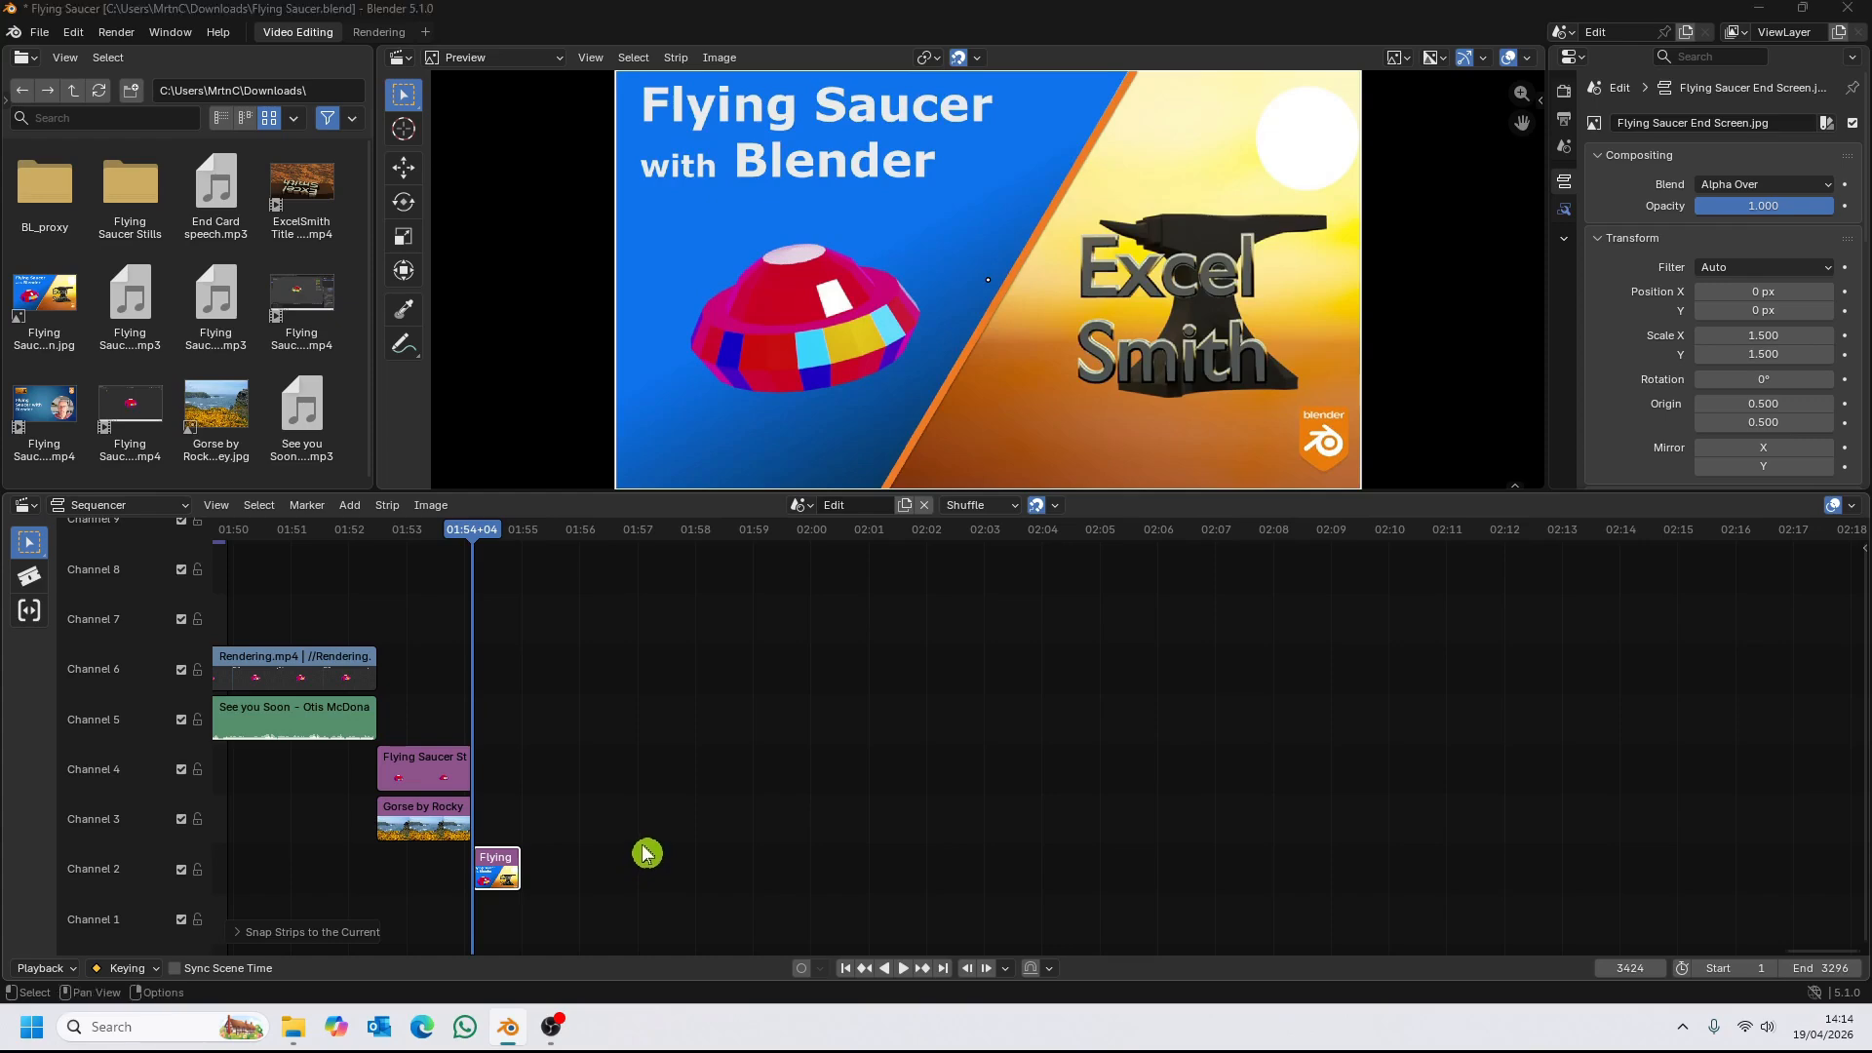
# Add End Card speech.mp3 from the Downloads folder to channel 1, starting at frame 3424 below the end screen image.
pyautogui.hotkey('alt', 'Tab')
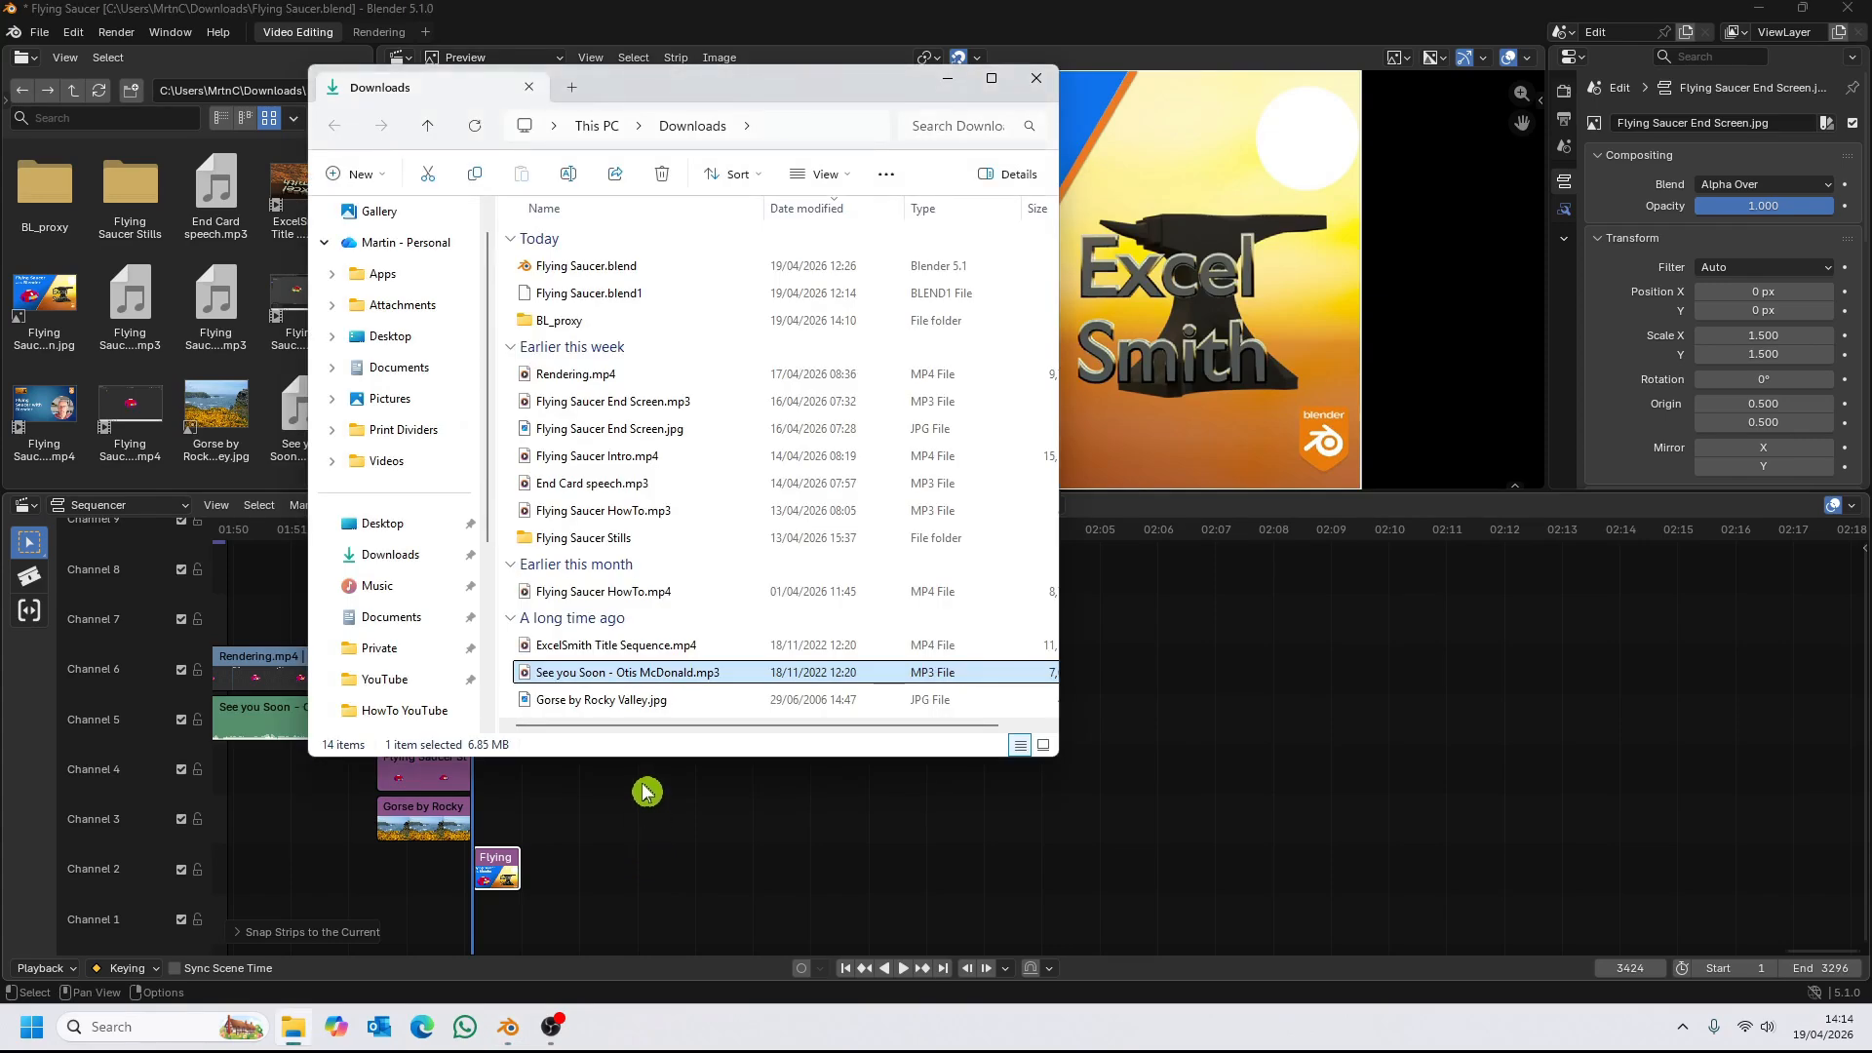
pyautogui.click(627, 511)
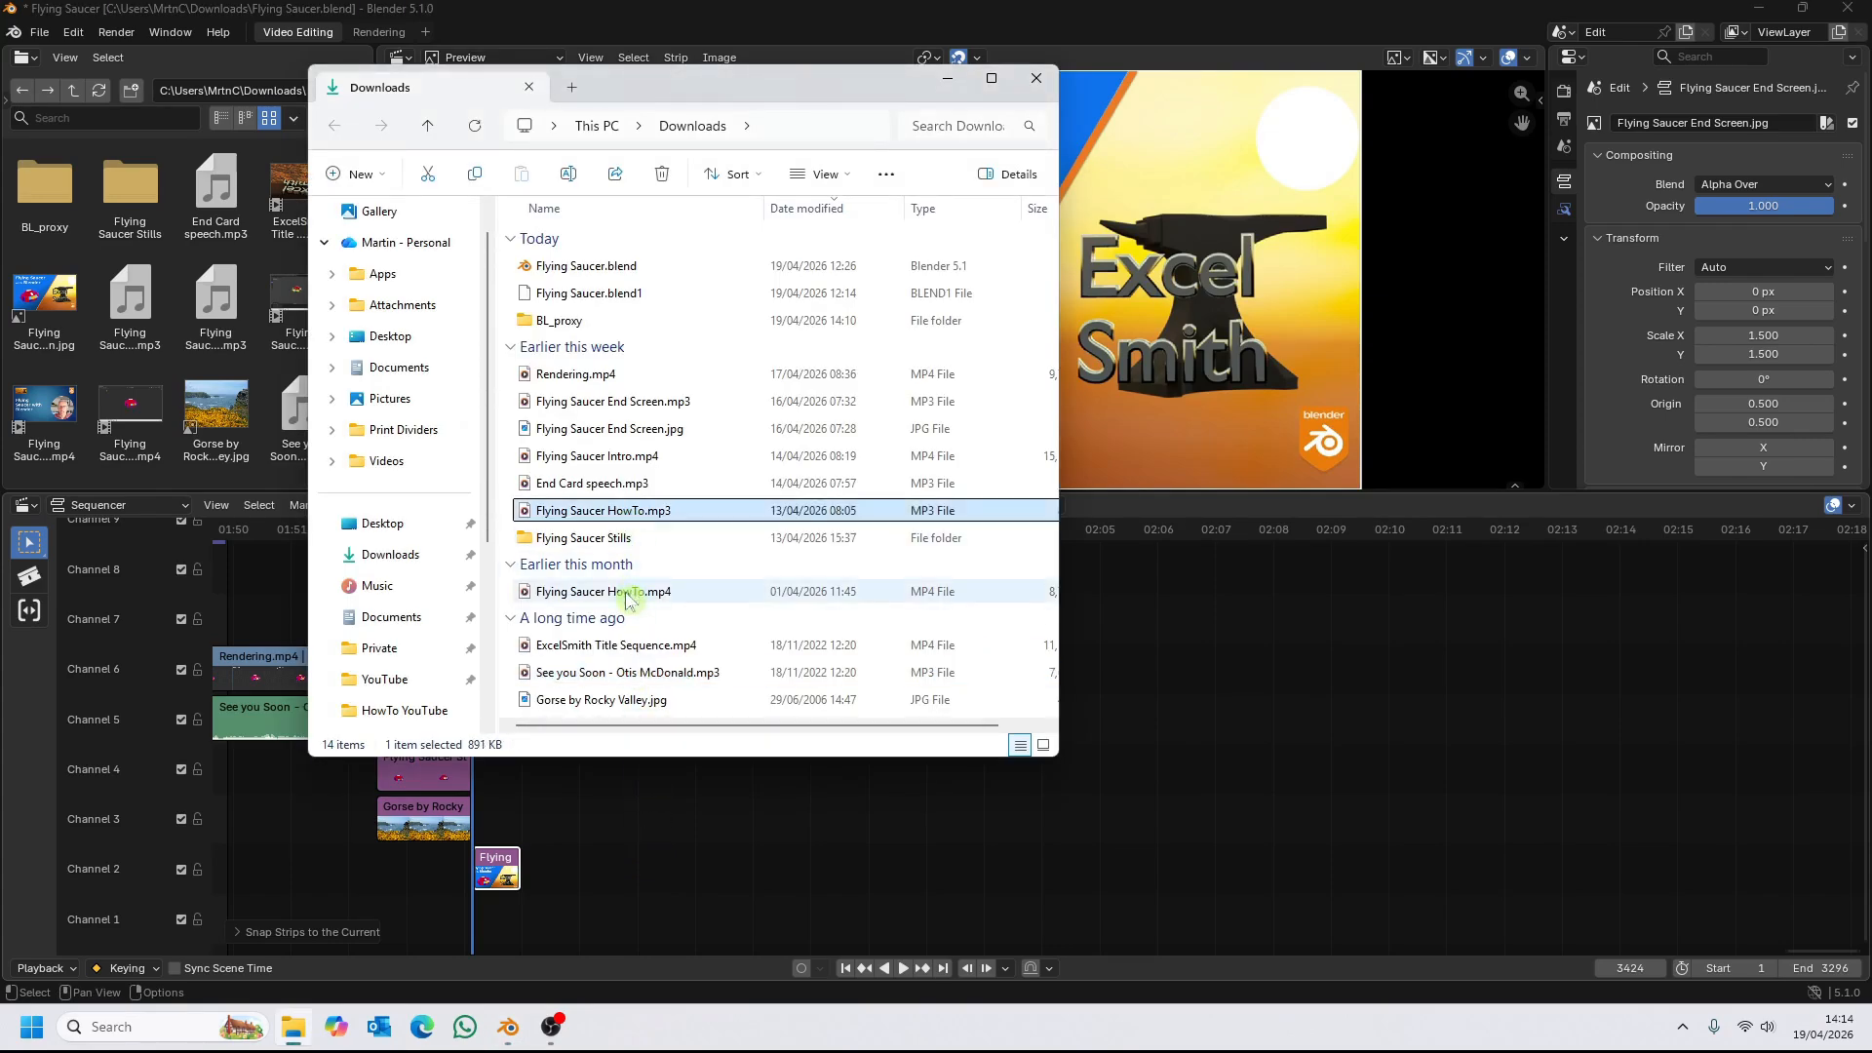
pyautogui.moveTo(554, 484); pyautogui.dragTo(488, 899)
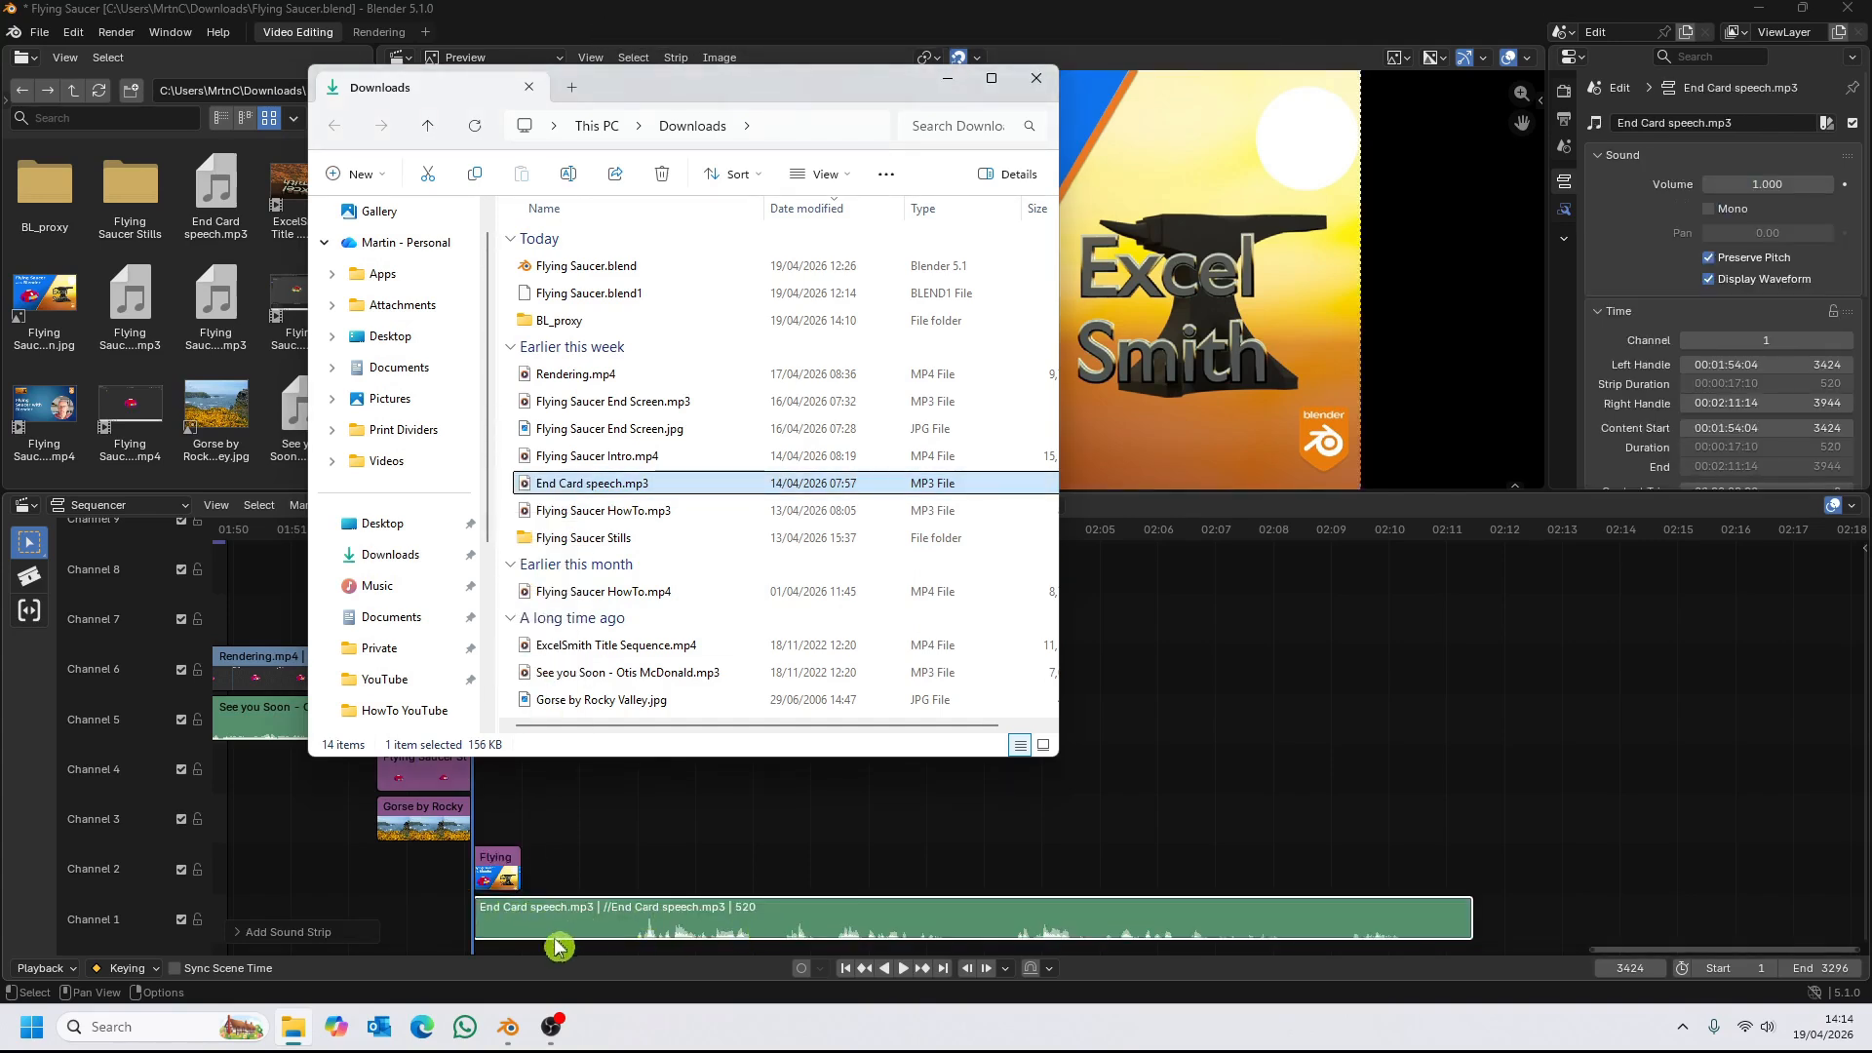
# Slide the End Card speech.mp3 strip 83 frames earlier on channel 1 so it starts at frame 3341.
pyautogui.click(1044, 918)
pyautogui.moveTo(1118, 926); pyautogui.dragTo(943, 924)
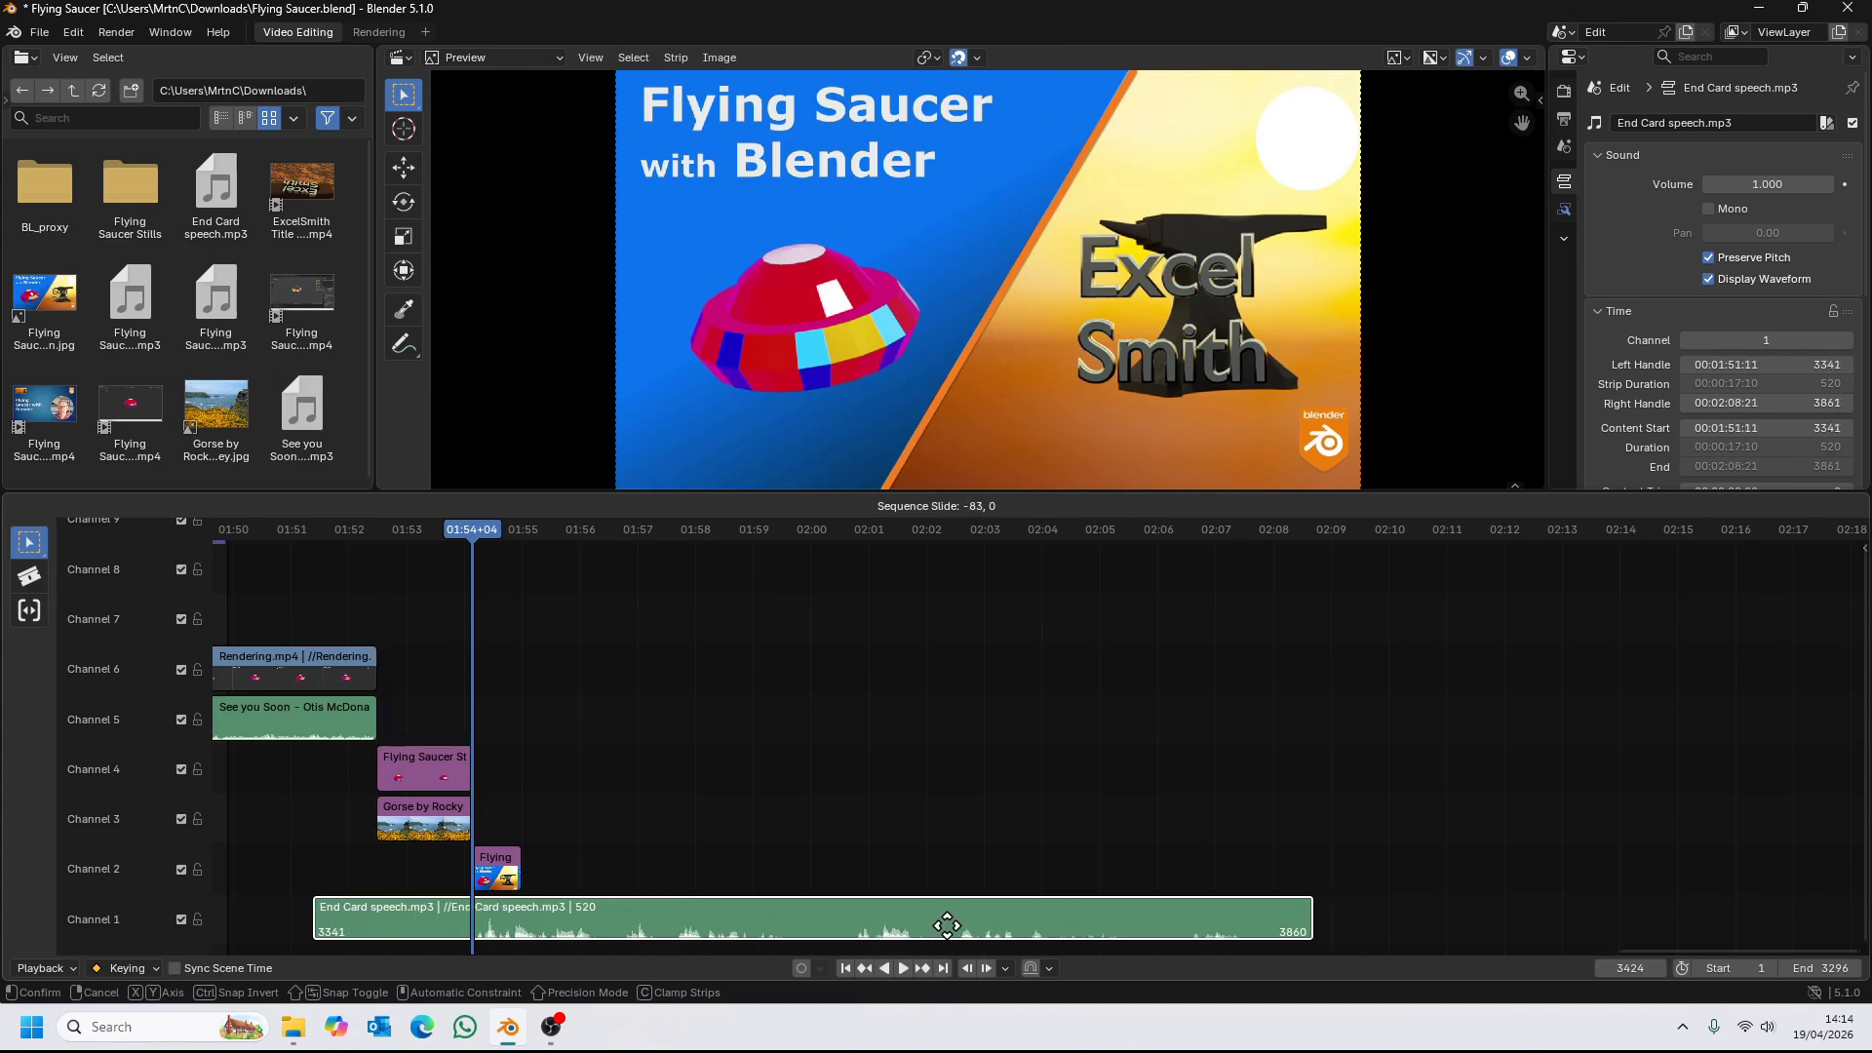
pyautogui.click(946, 924)
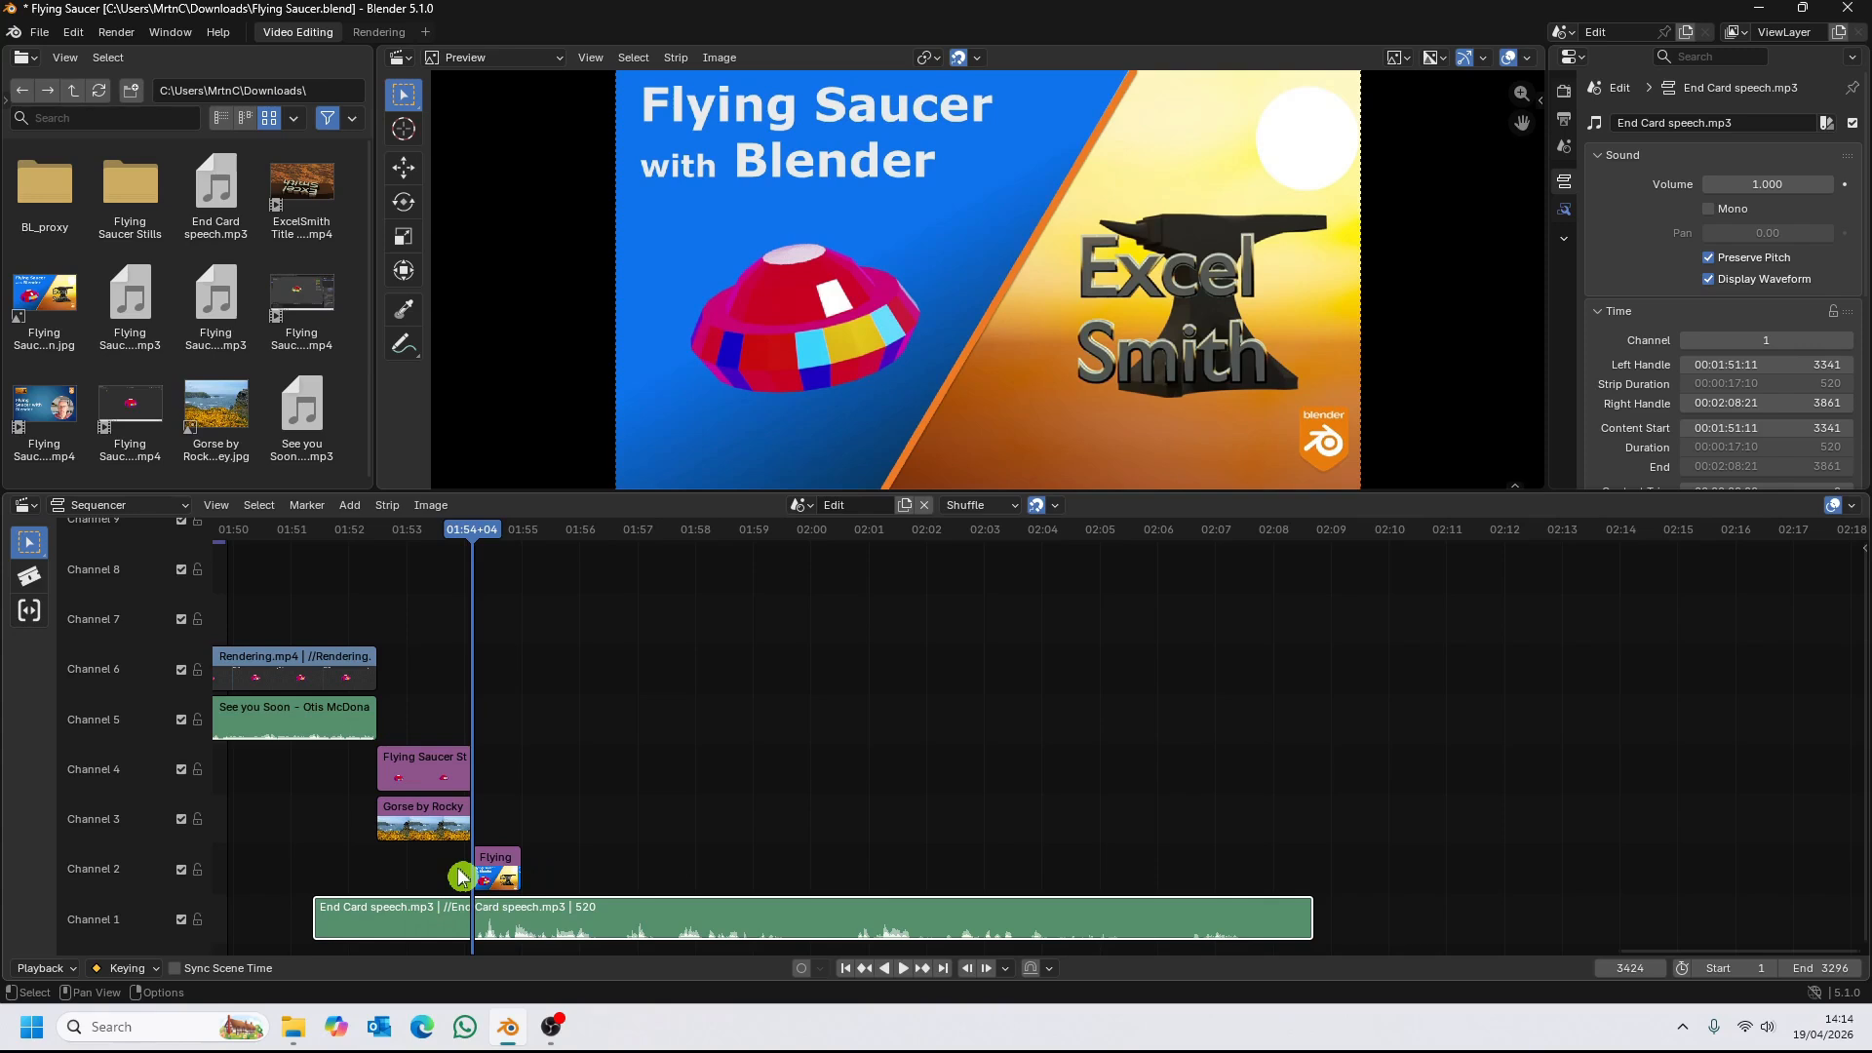
# Split the End Card speech.mp3 strip at frame 3424 and delete the part before the cut.
pyautogui.press('k')
pyautogui.press('Delete')
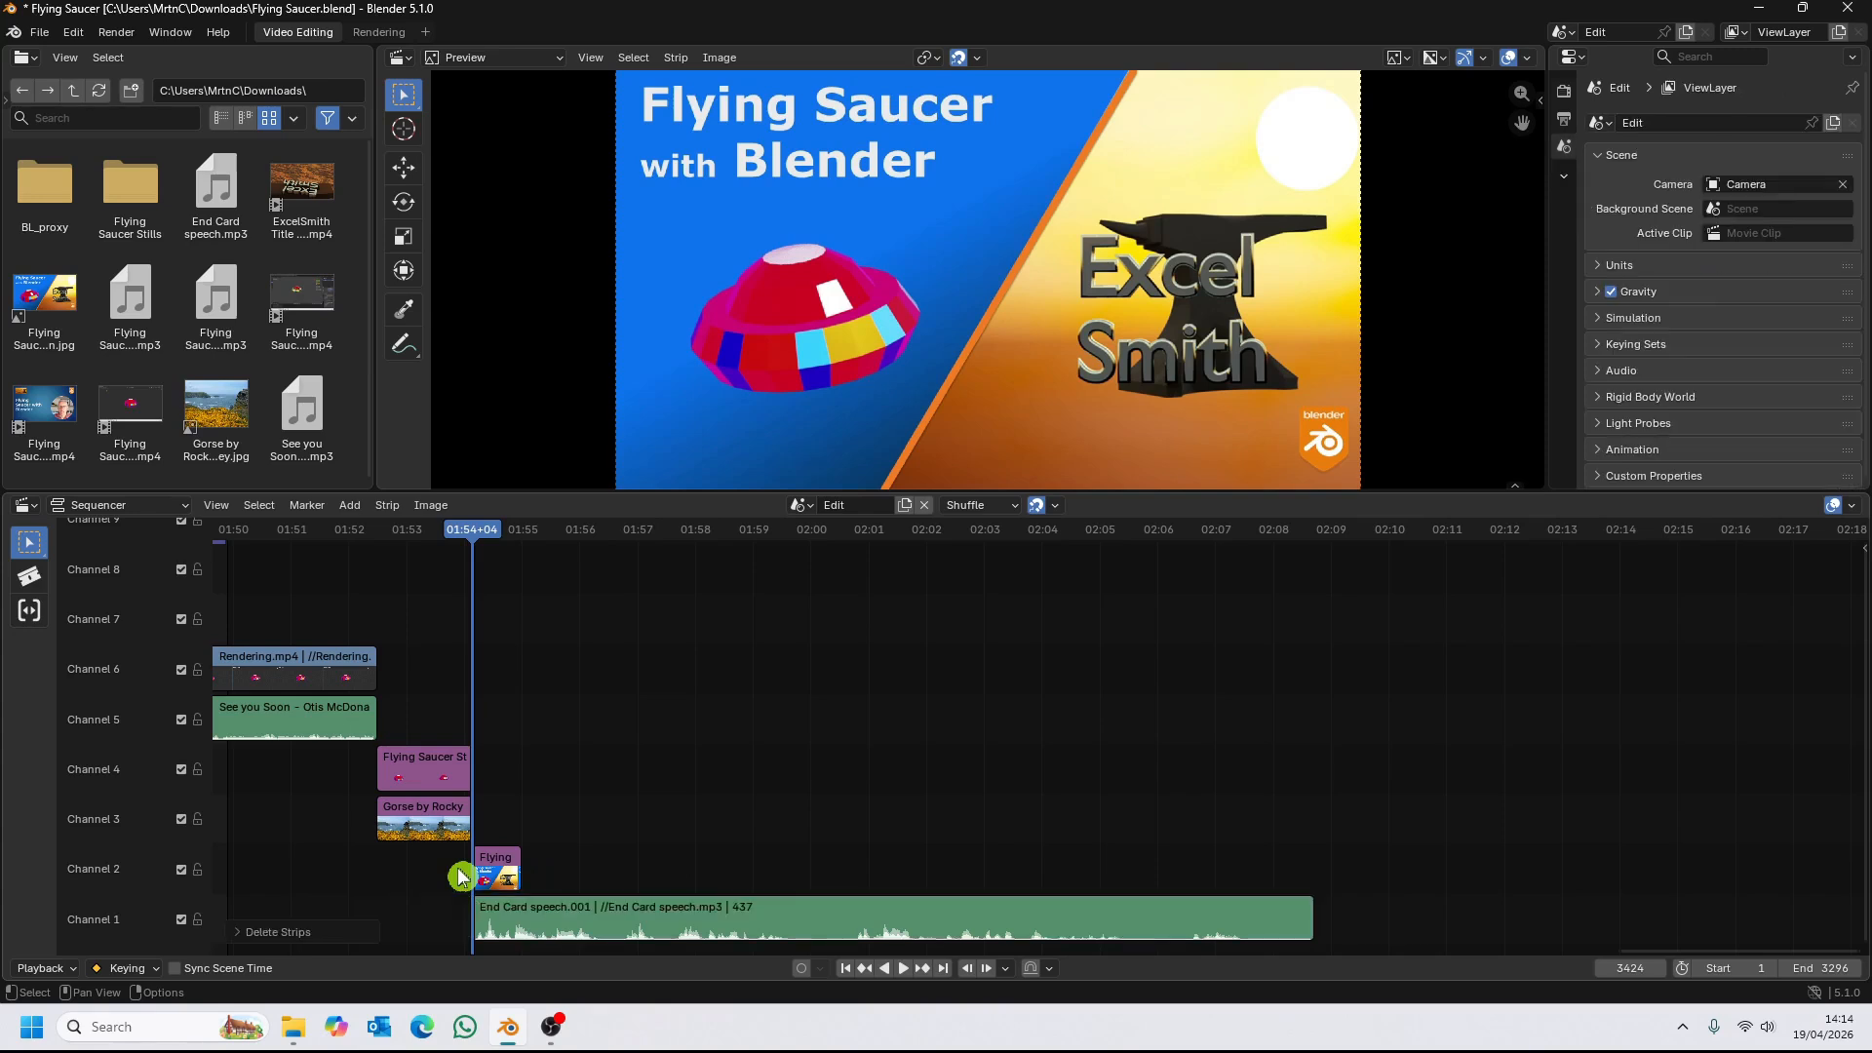
# Extend the Flying Saucer End Screen.jpg strip on channel 2 to frame 3861, level with the end of the speech strip.
pyautogui.click(509, 867)
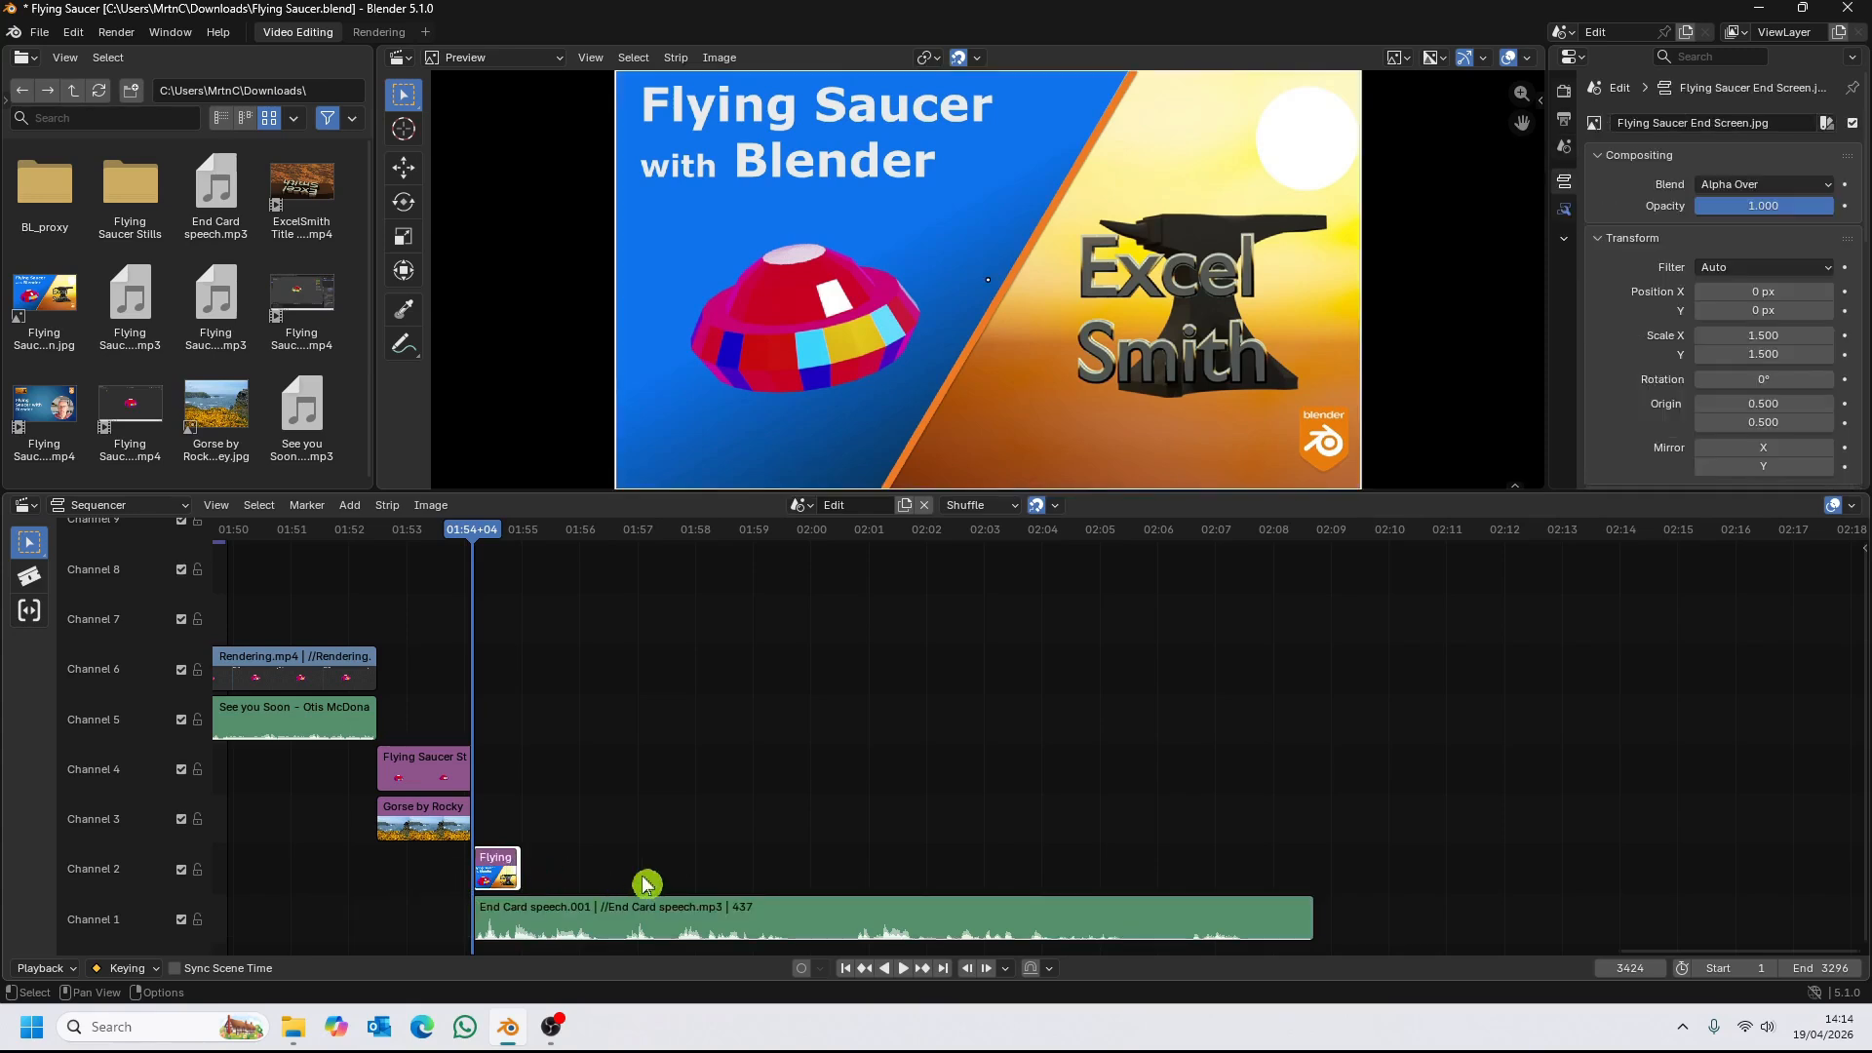
pyautogui.press('pageup')
pyautogui.press('pageup')
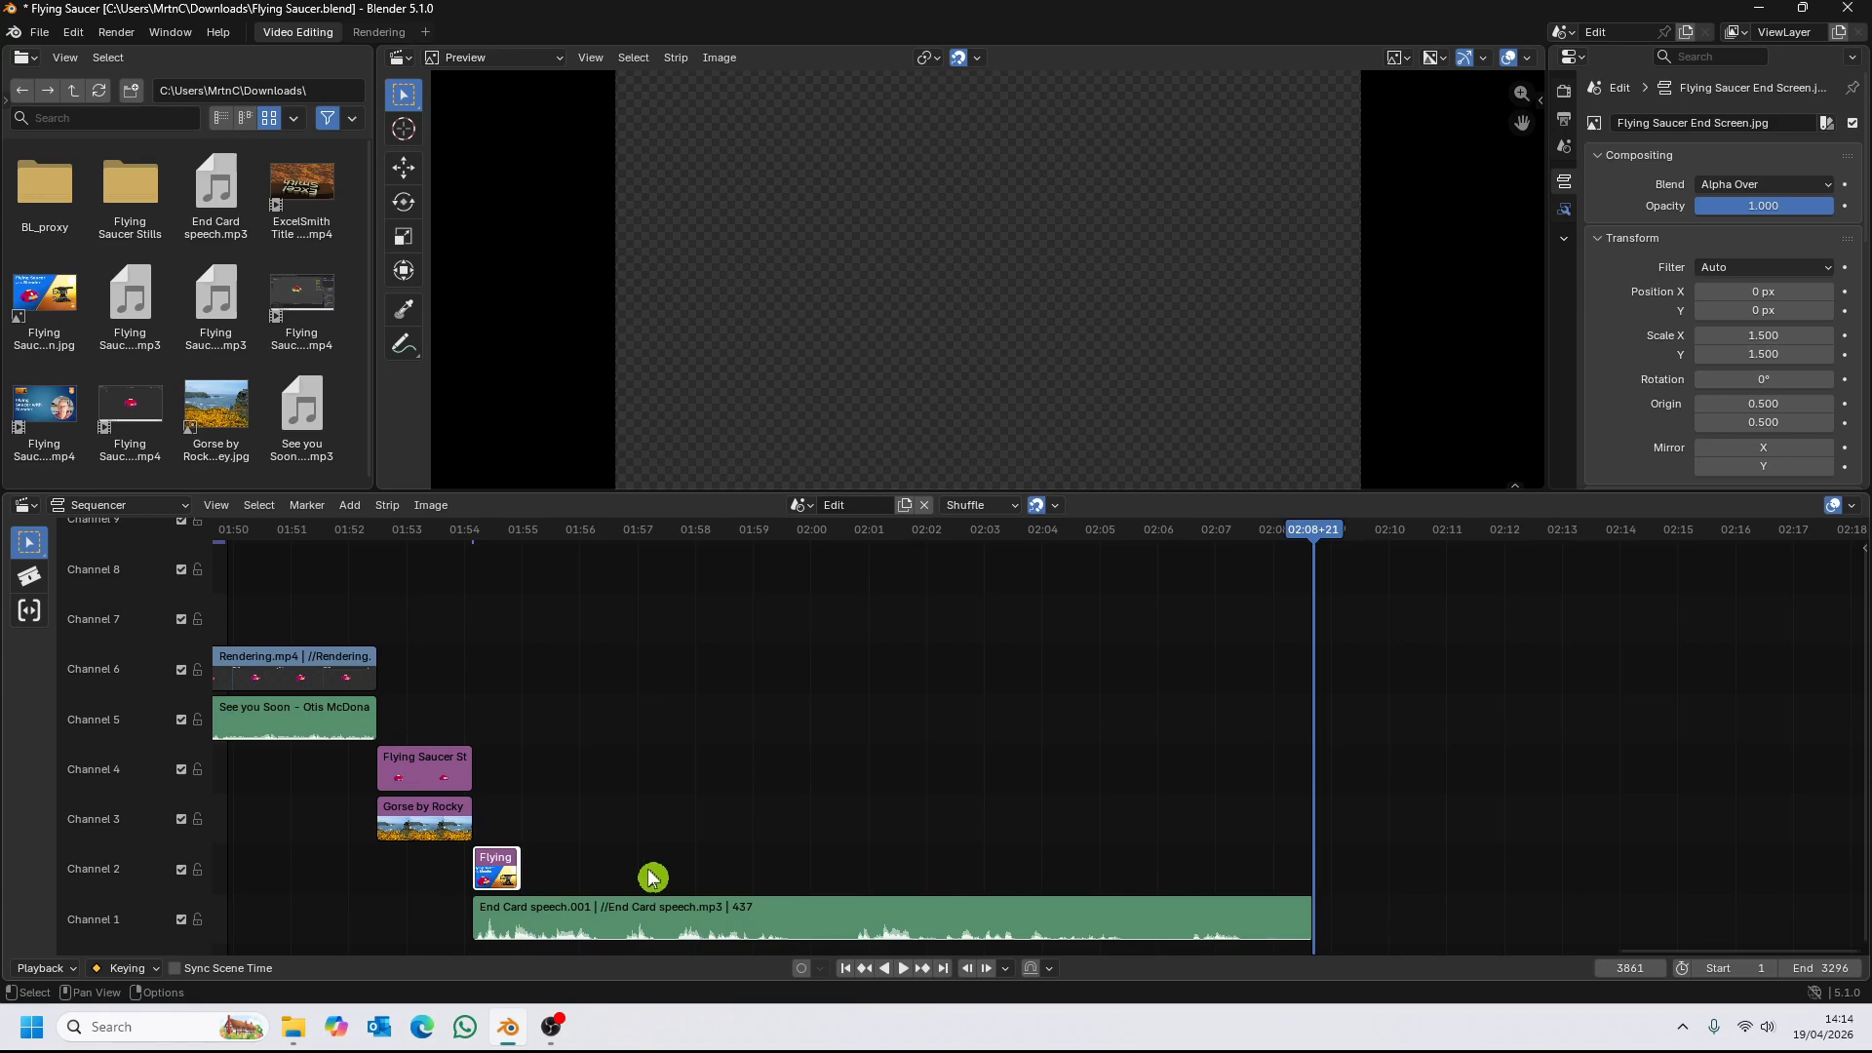
pyautogui.hotkey('shift', 's')
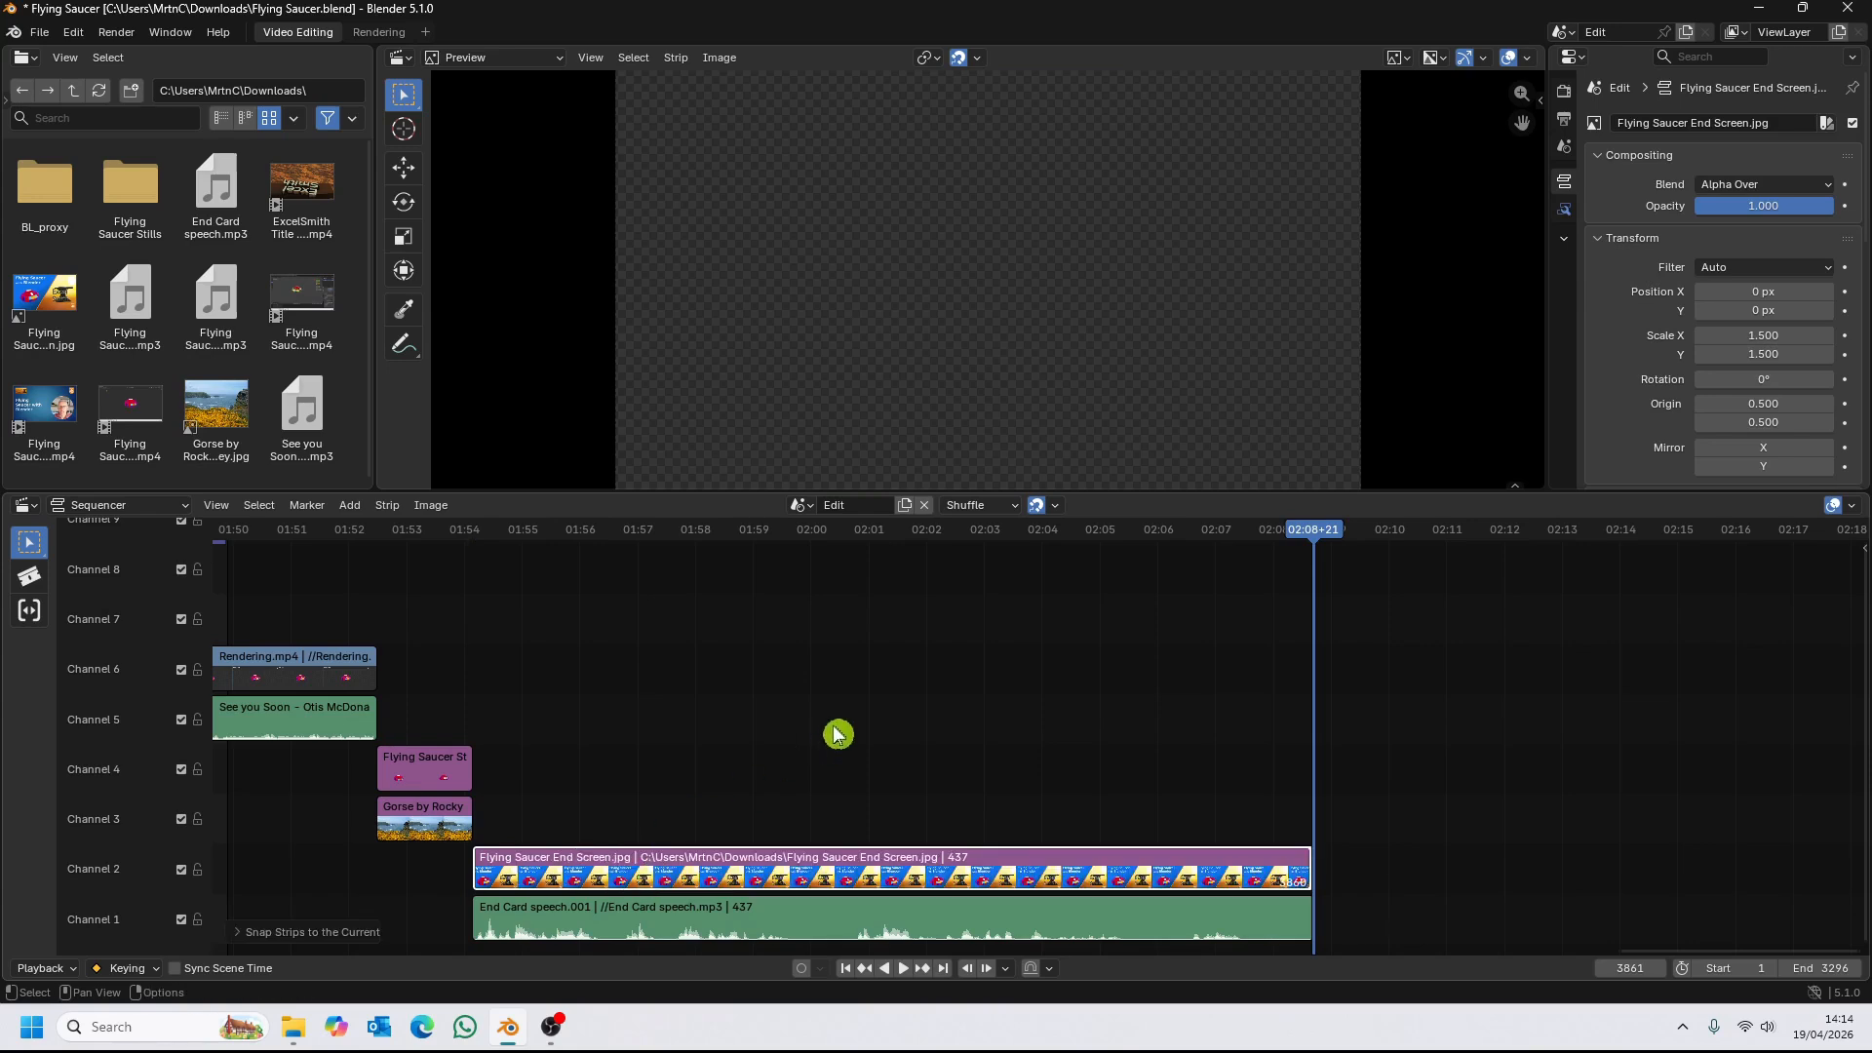
# Set the scene's end frame to 3861 from the current playhead position and fit the whole edit in the timeline.
pyautogui.scroll(-5, 838, 734)
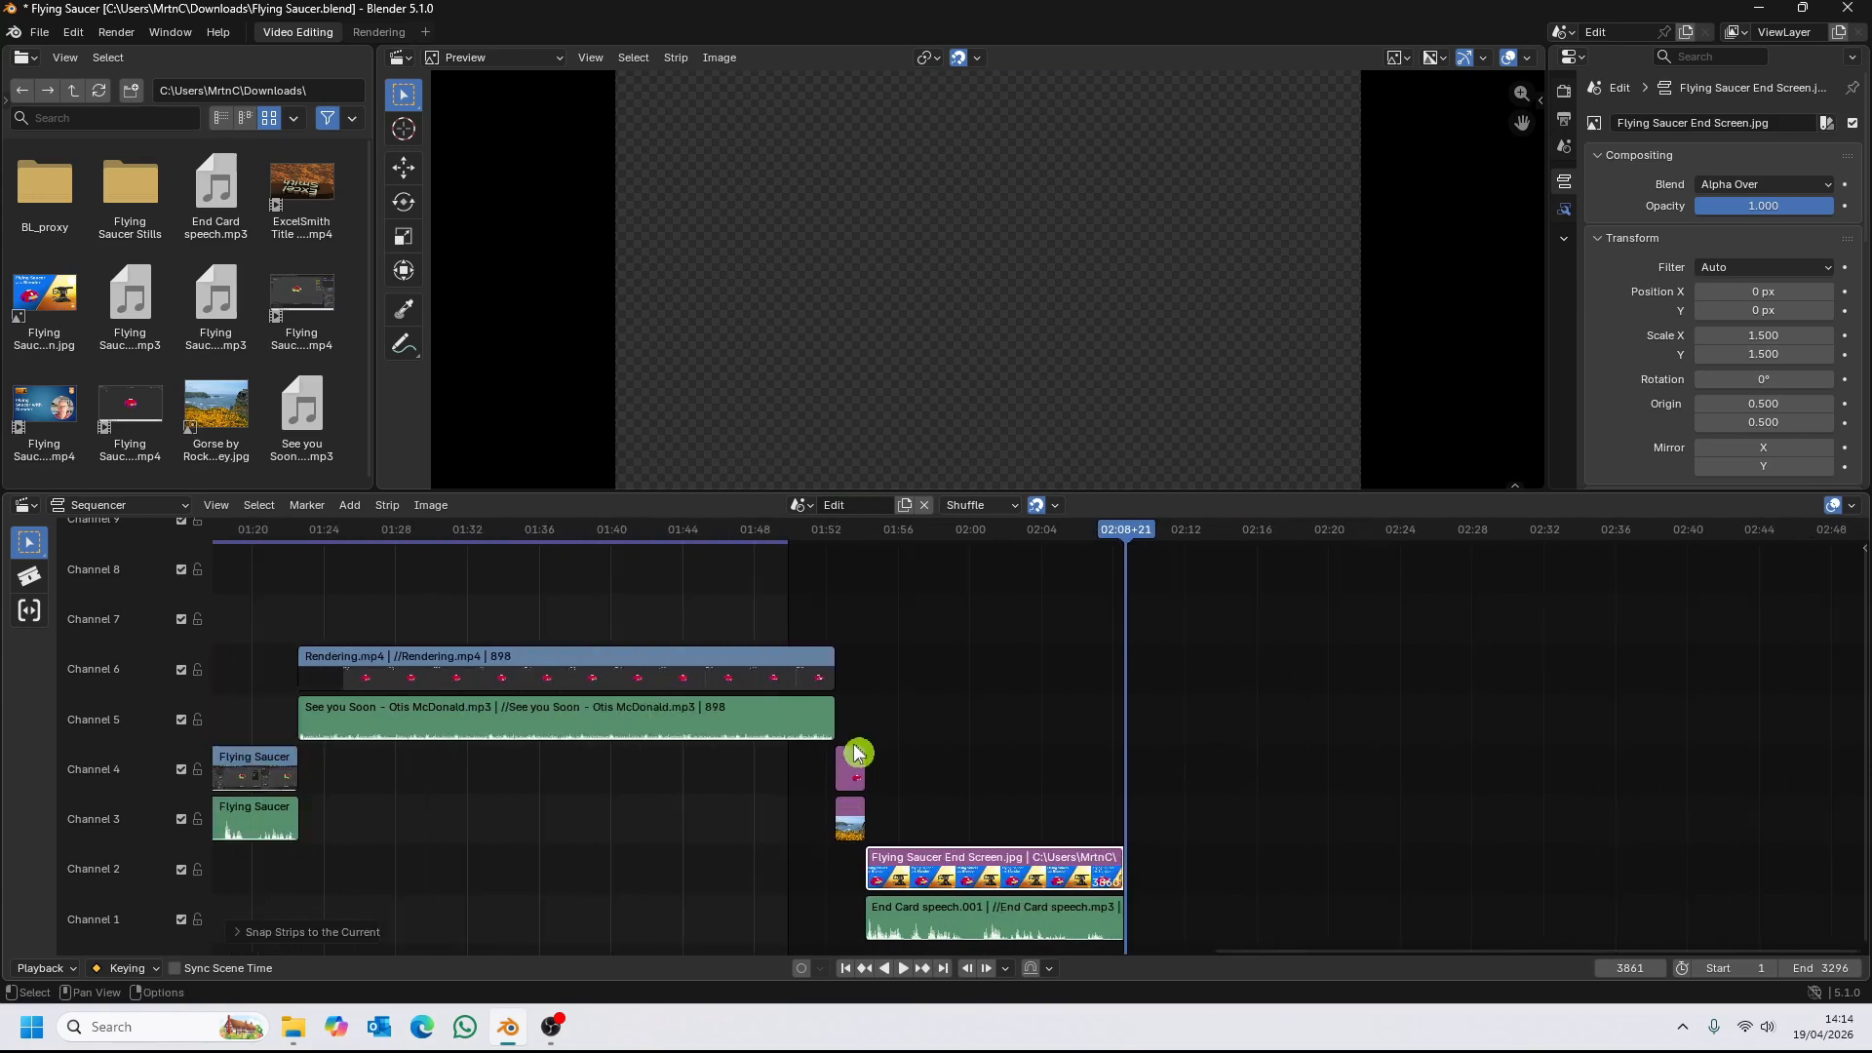
pyautogui.click(76, 967)
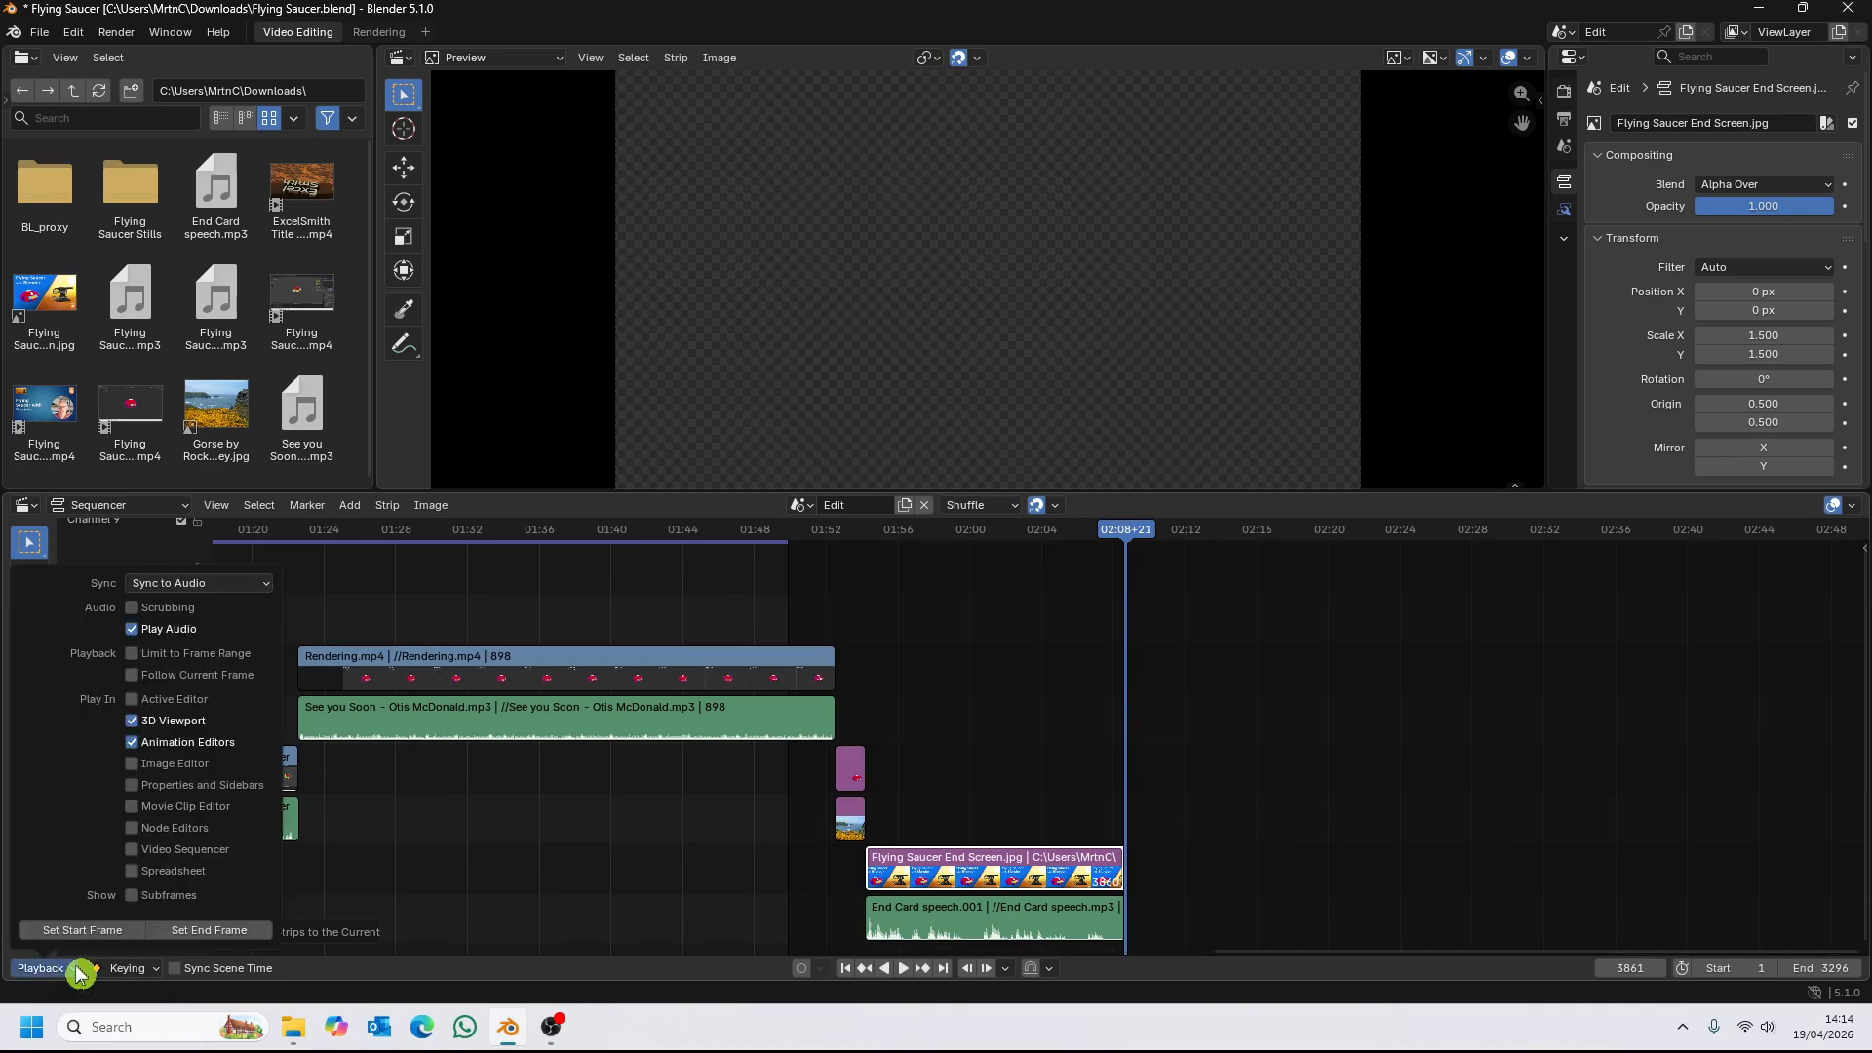
pyautogui.click(224, 932)
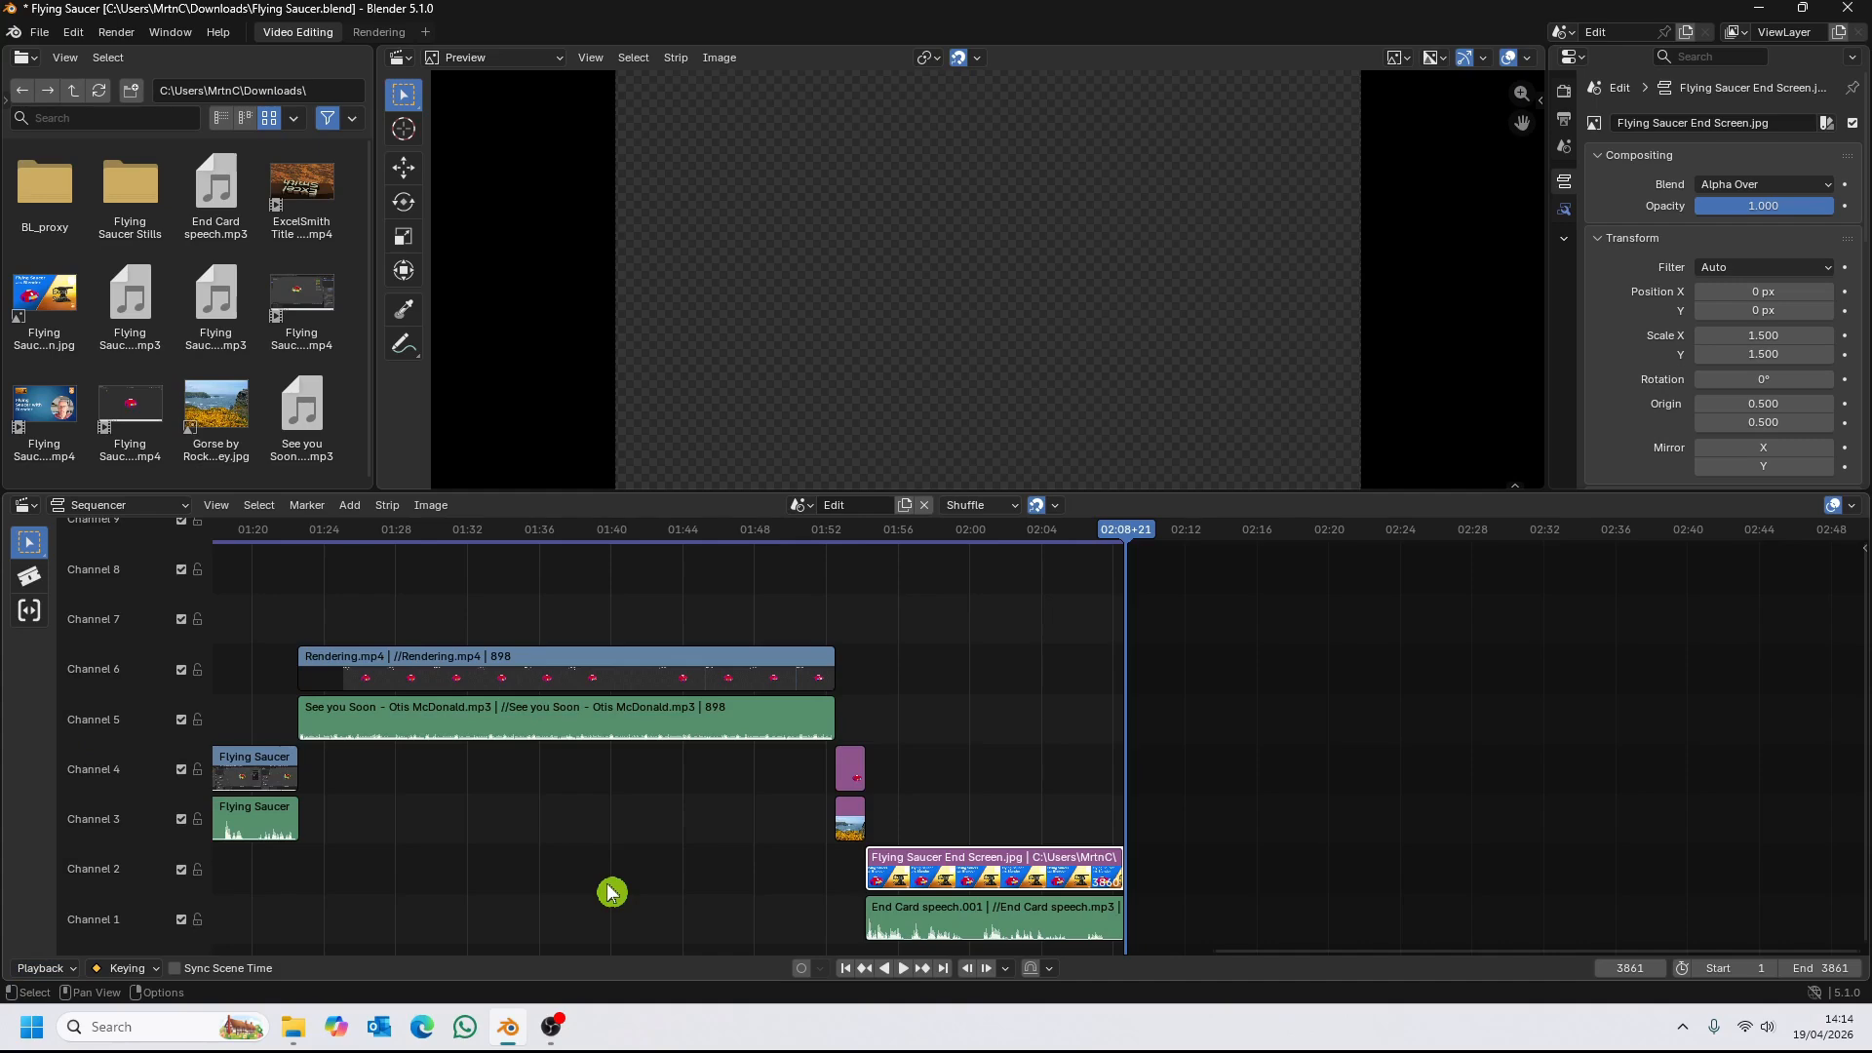
pyautogui.press('Home')
pyautogui.scroll(-1, 1176, 870)
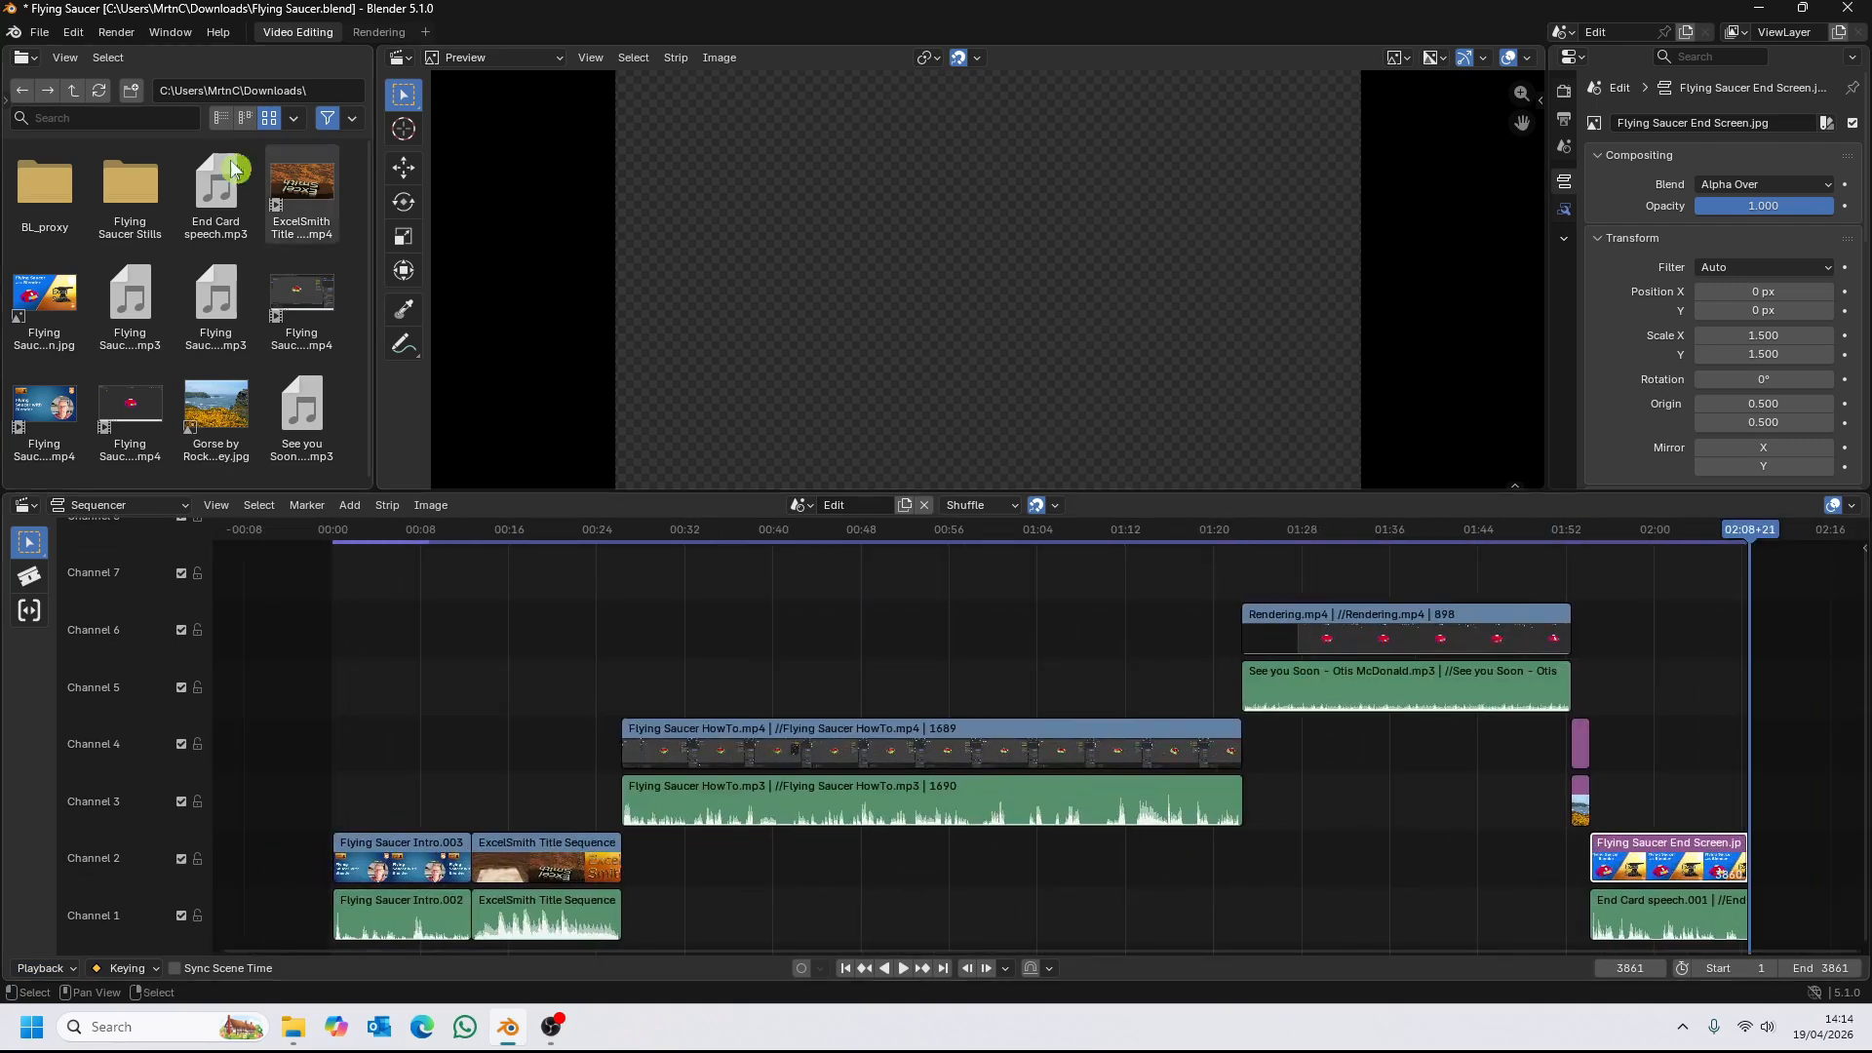
# Save the project as a separate .blend file in the Downloads folder under a modified Flying Saucer file name.
pyautogui.click(39, 32)
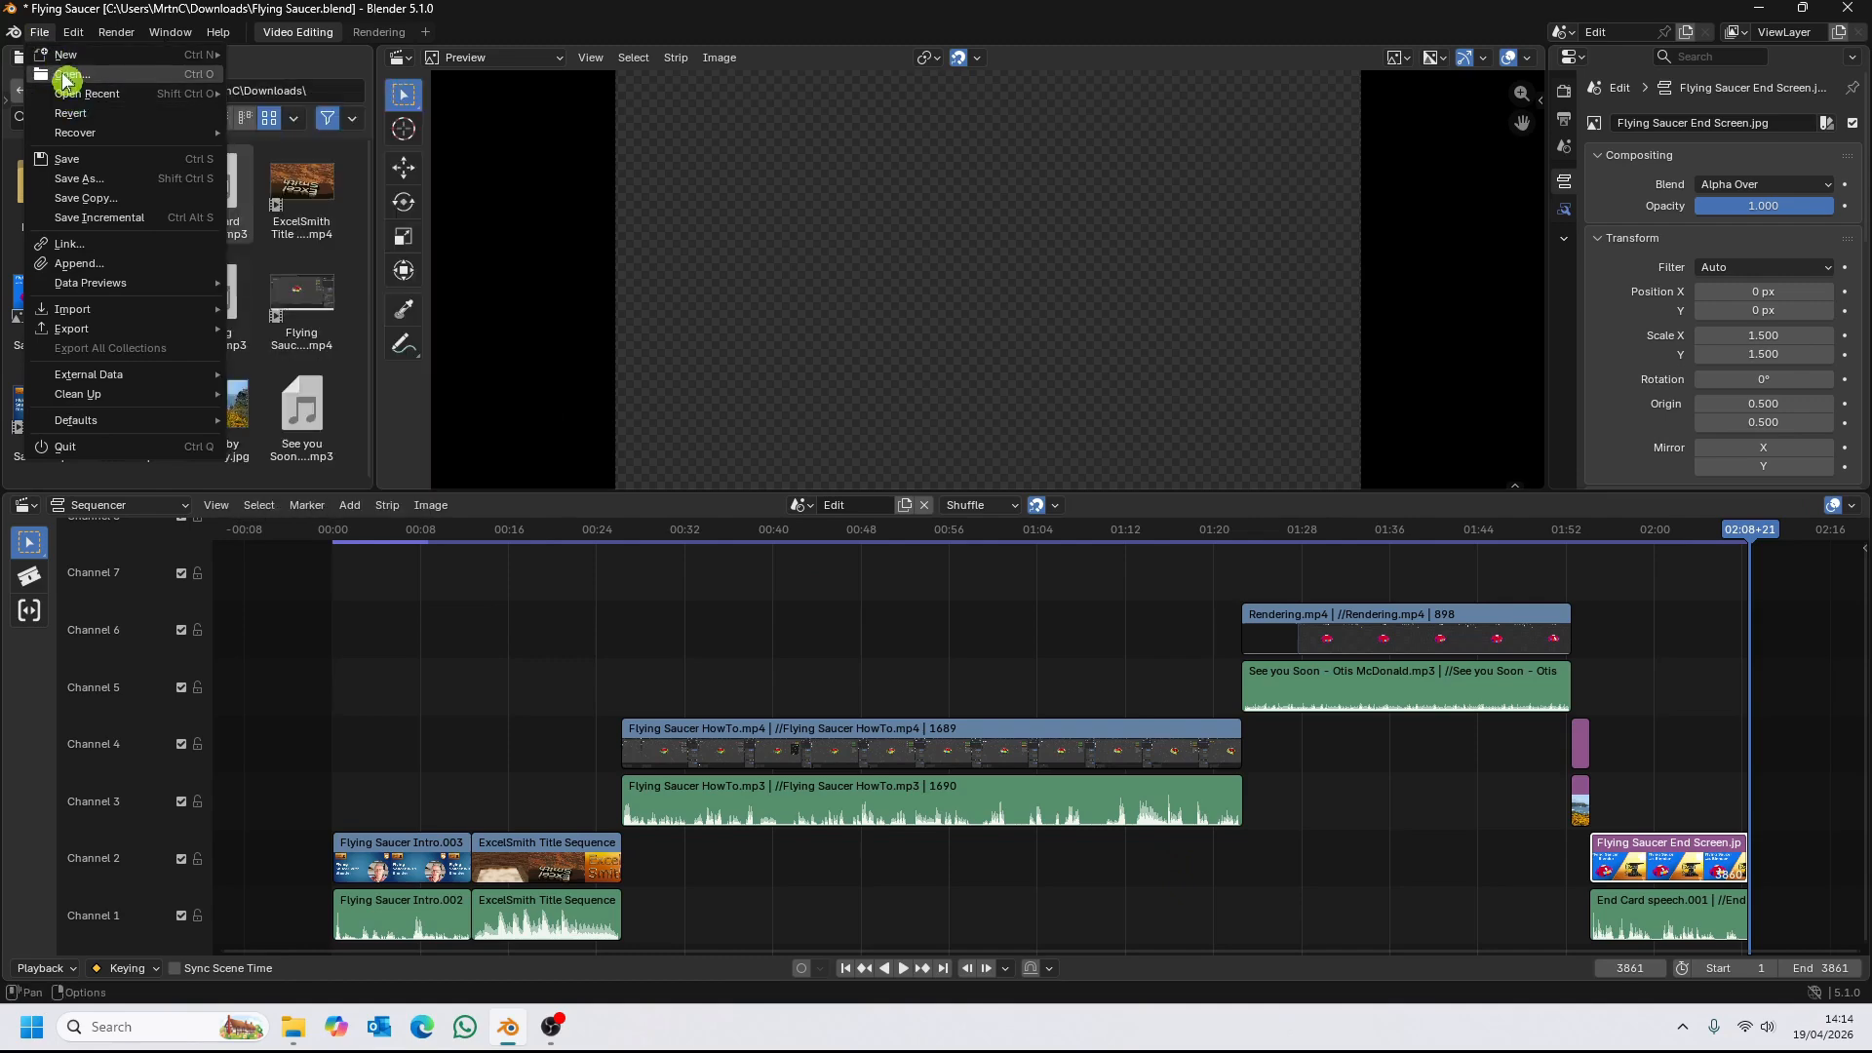
pyautogui.click(80, 179)
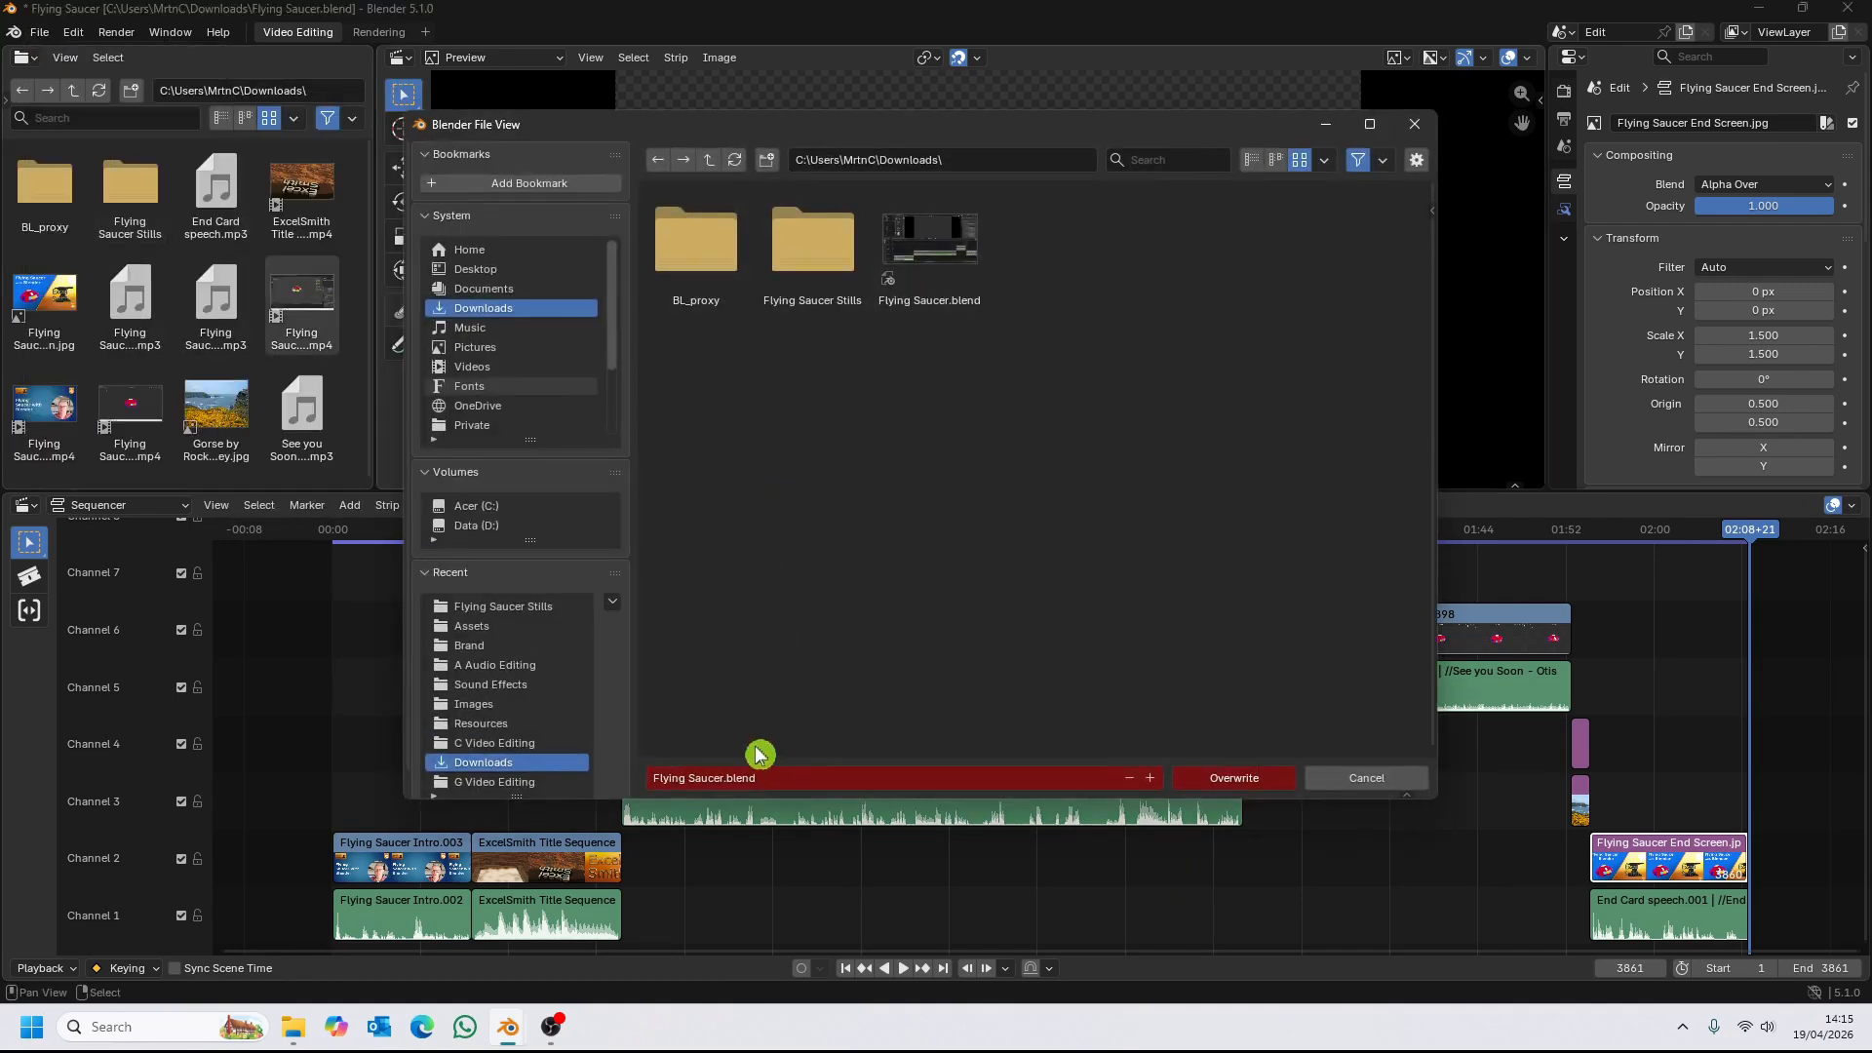
pyautogui.click(723, 777)
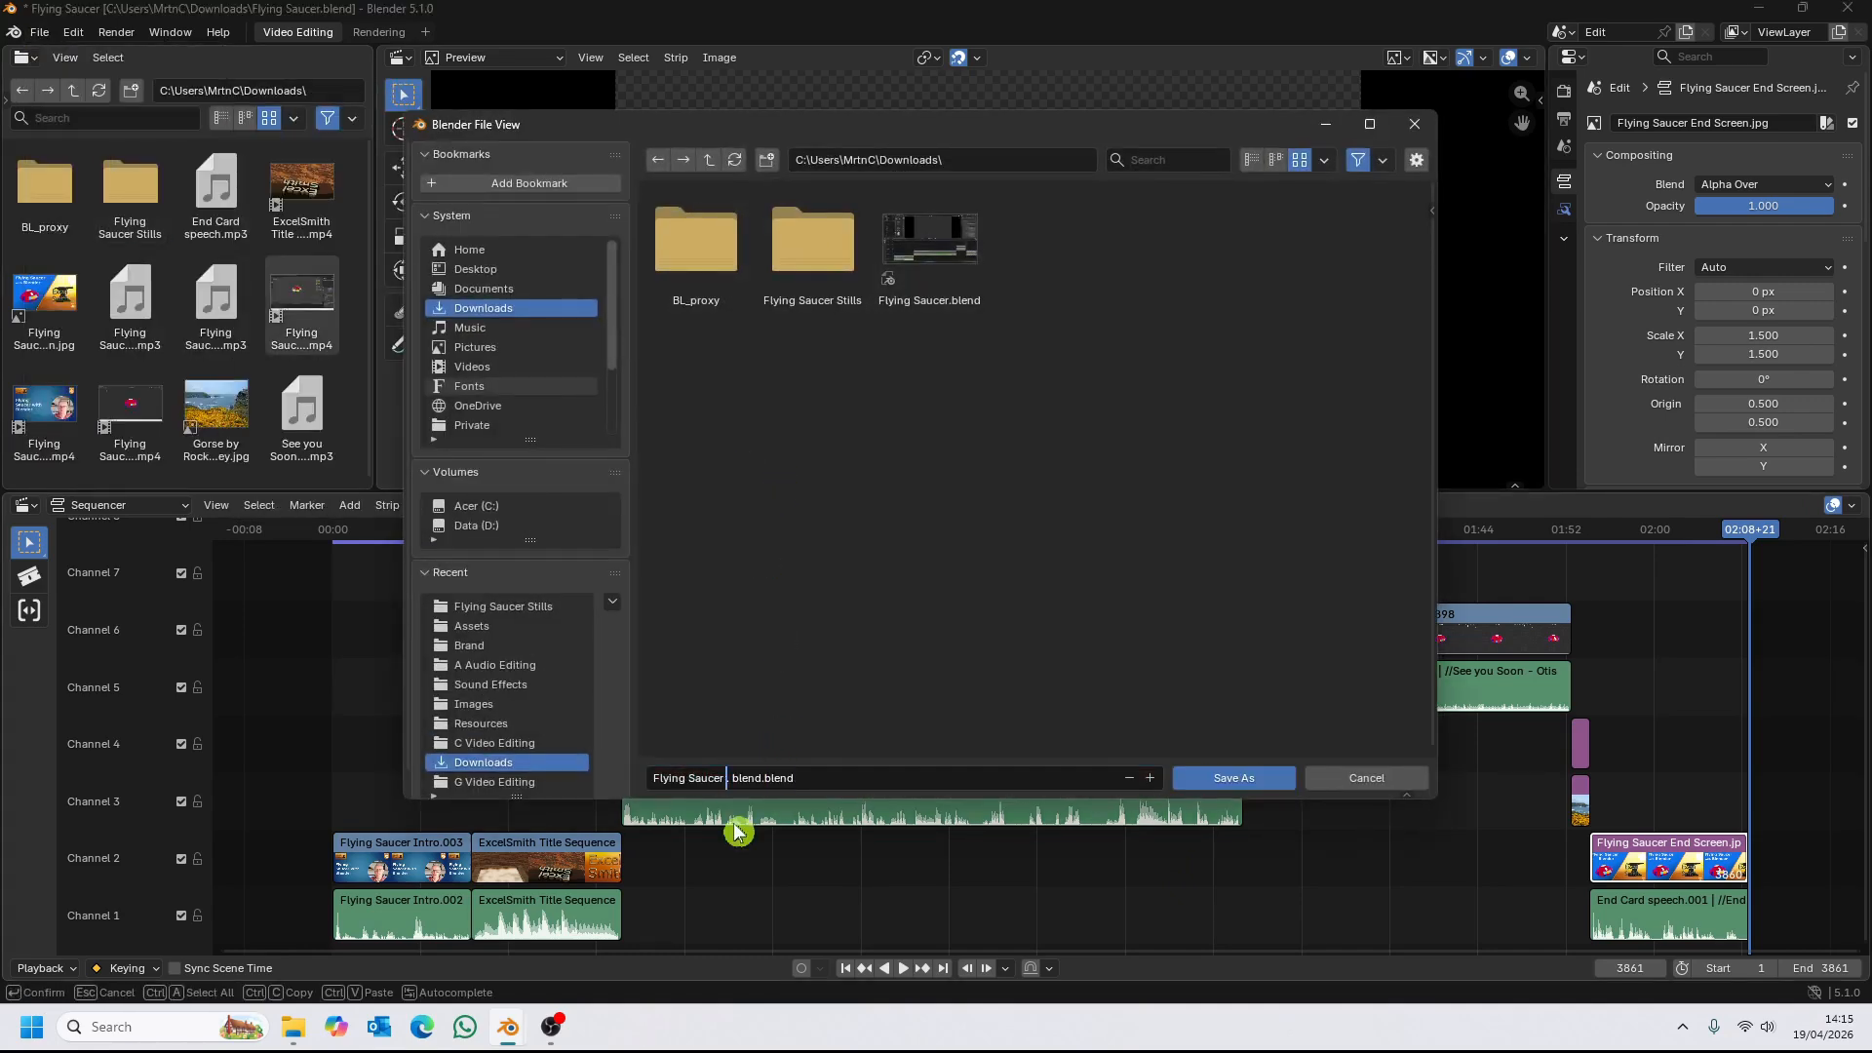
pyautogui.click(1253, 788)
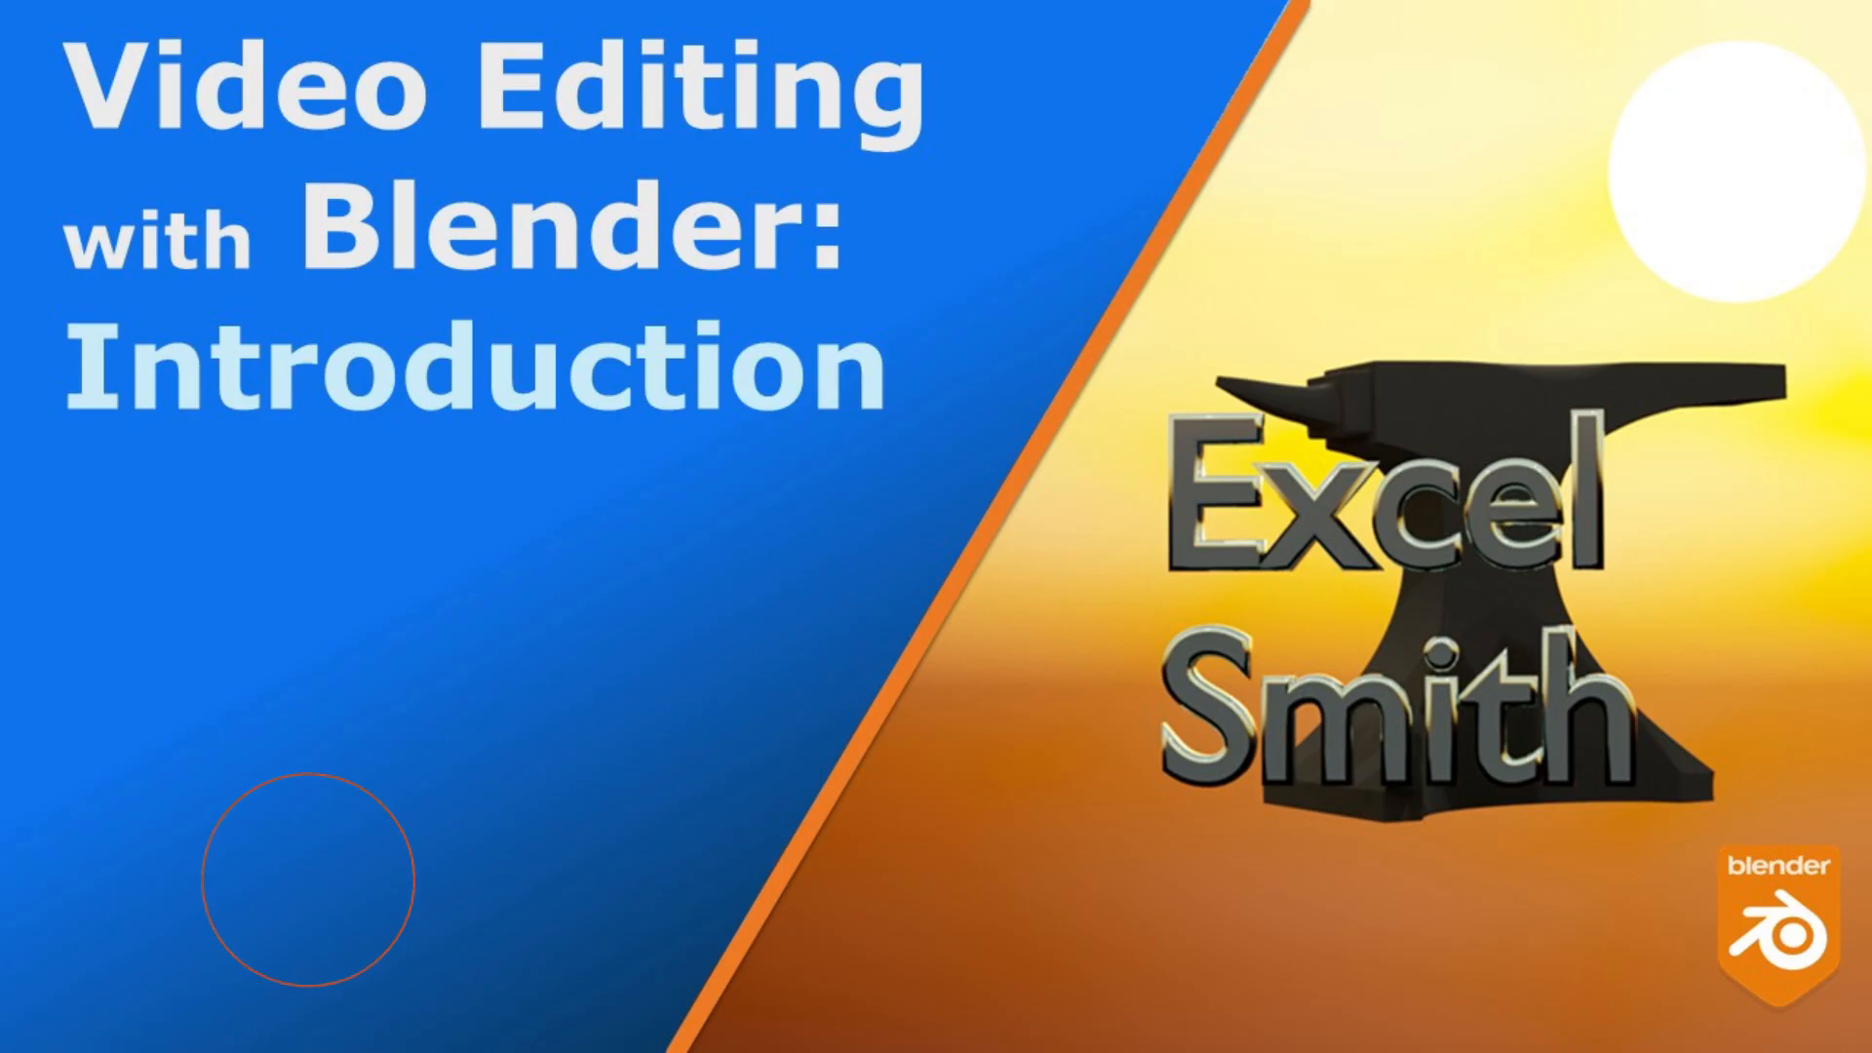